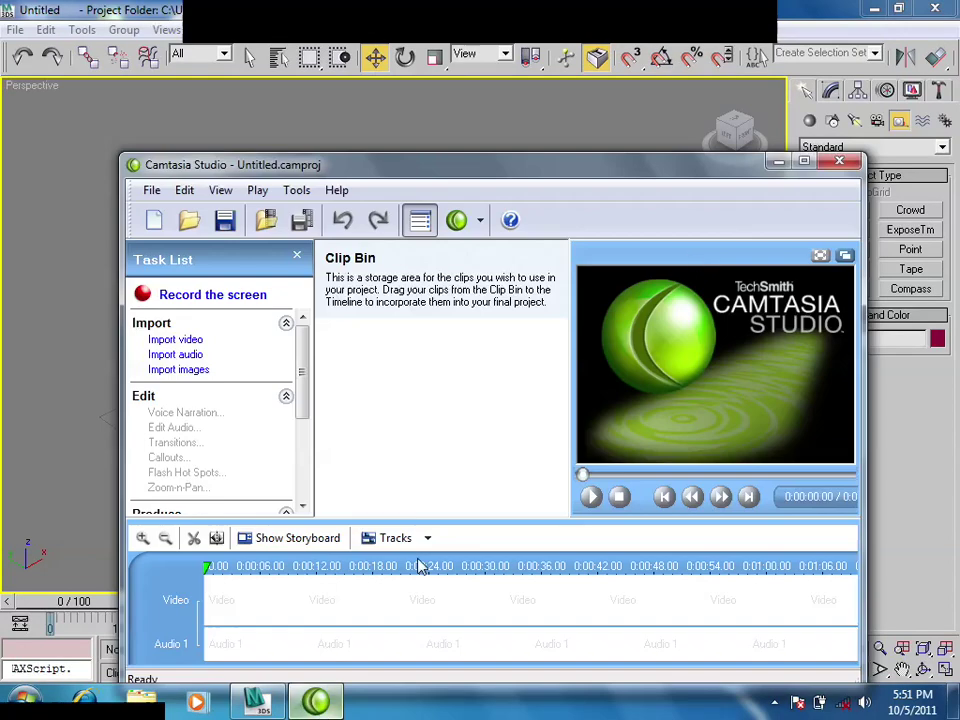
Minimize the screen recorder, then orbit and zoom the Perspective view of the empty grid.
{"action": "left_click", "coordinate": [774, 703]}
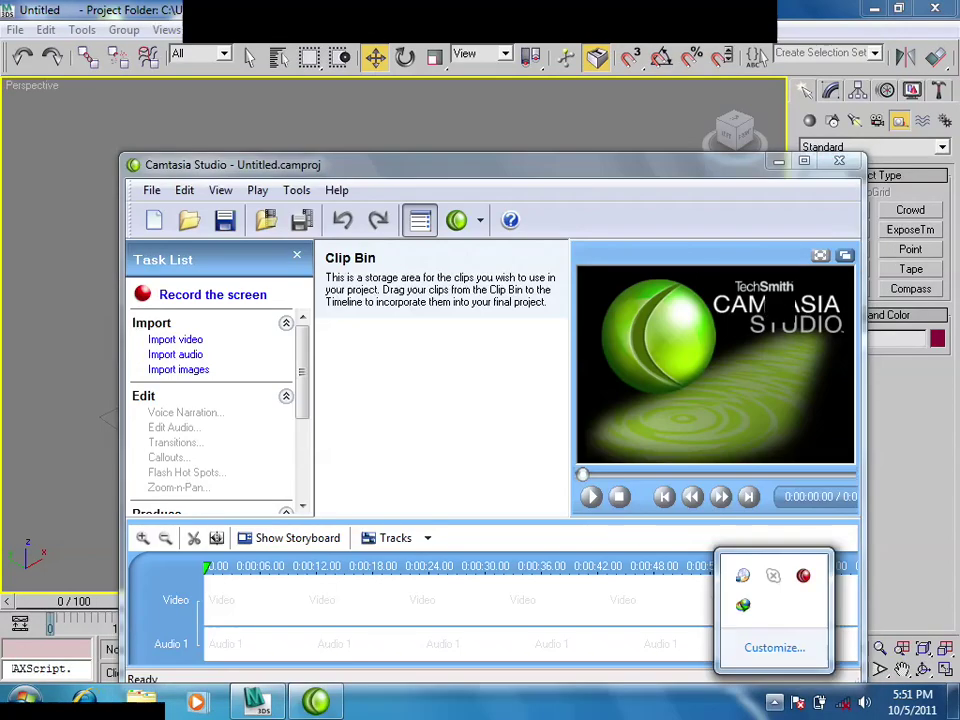
{"action": "left_click", "coordinate": [778, 161]}
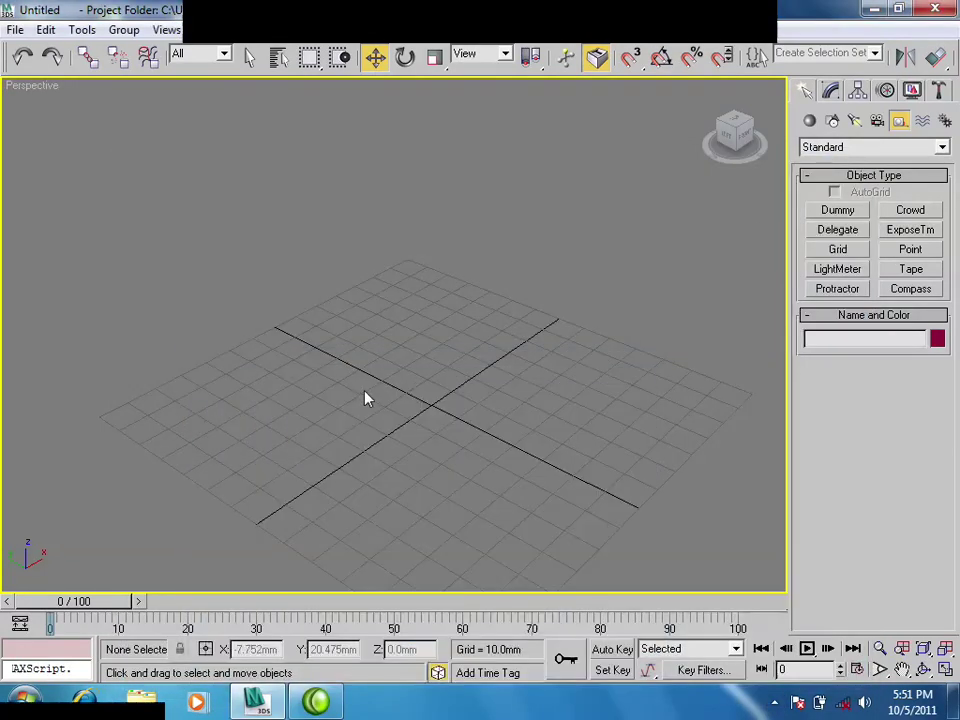
{"action": "mouse_move", "coordinate": [365, 398]}
{"action": "middle_mouse_down", "text": "alt"}
{"action": "mouse_move", "coordinate": [463, 467]}
{"action": "mouse_move", "coordinate": [541, 248]}
{"action": "middle_mouse_up", "text": "alt"}
{"action": "mouse_move", "coordinate": [437, 392]}
{"action": "middle_mouse_down", "text": "alt"}
{"action": "mouse_move", "coordinate": [424, 401]}
{"action": "mouse_move", "coordinate": [450, 387]}
{"action": "middle_mouse_up", "text": "alt"}
{"action": "scroll", "coordinate": [450, 387], "scroll_direction": "down", "scroll_amount": 4}
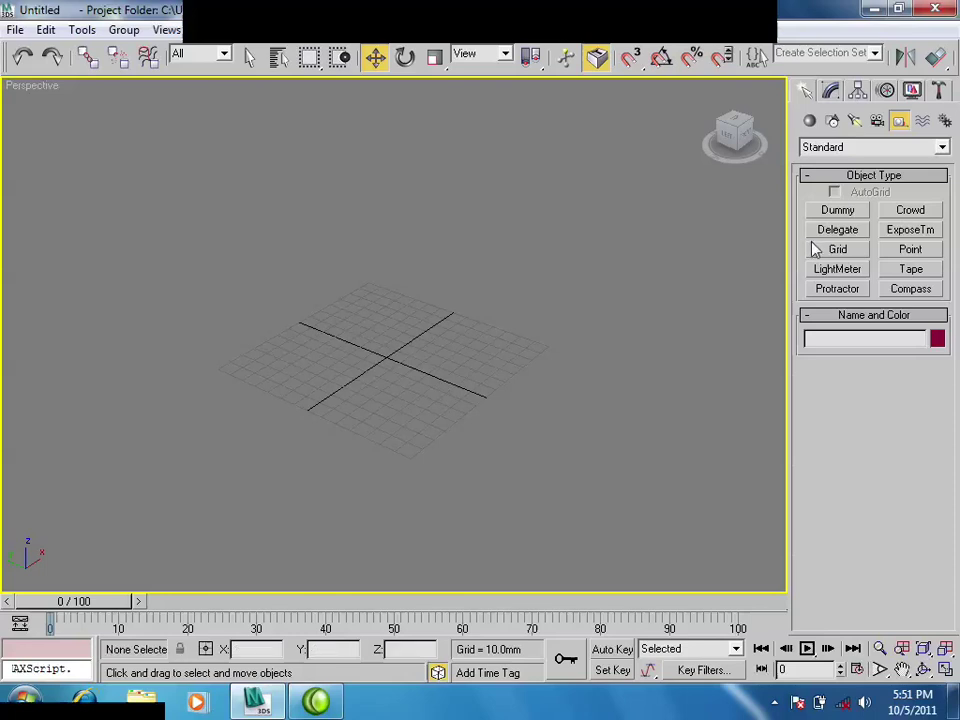
Switch the Create panel to Geometry > Standard Primitives and adjust the viewing angle.
{"action": "left_click", "coordinate": [809, 120]}
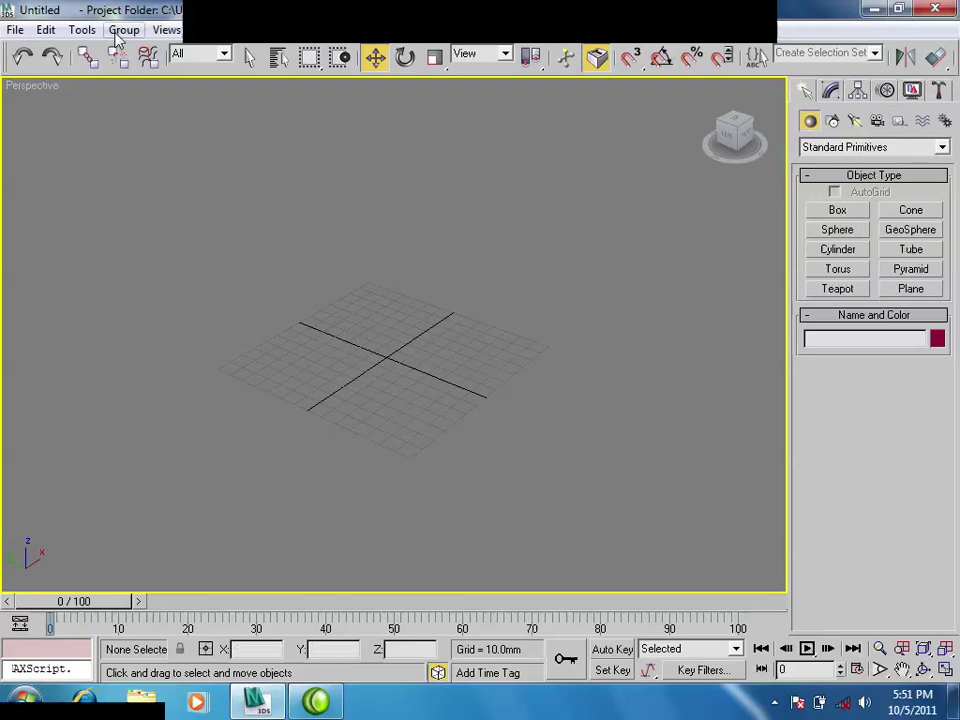
{"action": "left_click", "coordinate": [124, 30]}
{"action": "left_click", "coordinate": [432, 298]}
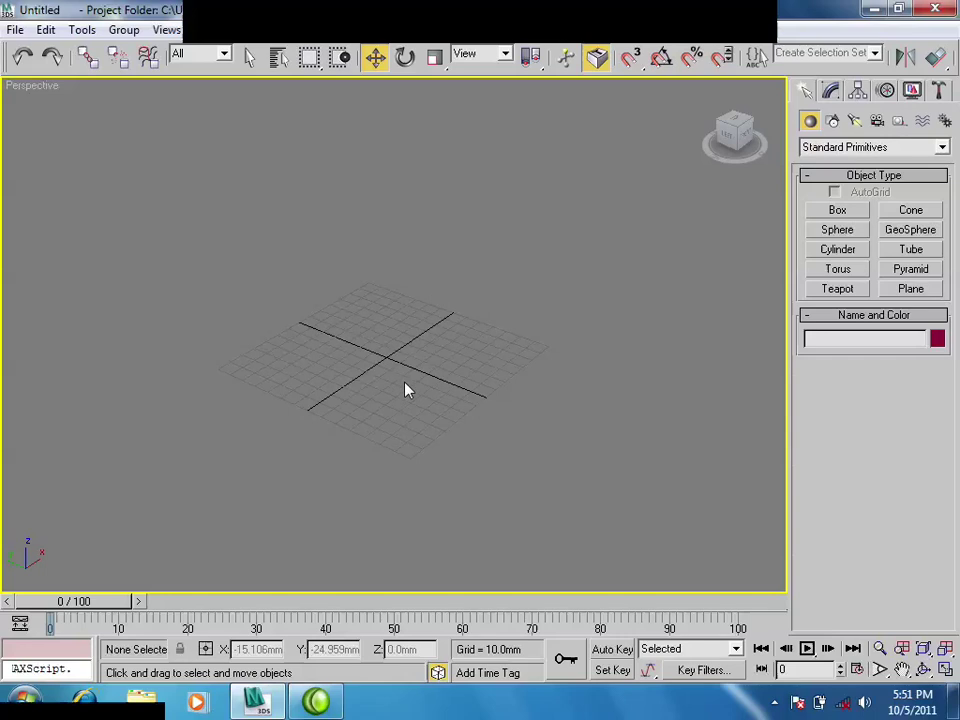
{"action": "middle_click_drag", "start_coordinate": [405, 390], "coordinate": [392, 398], "text": "alt"}
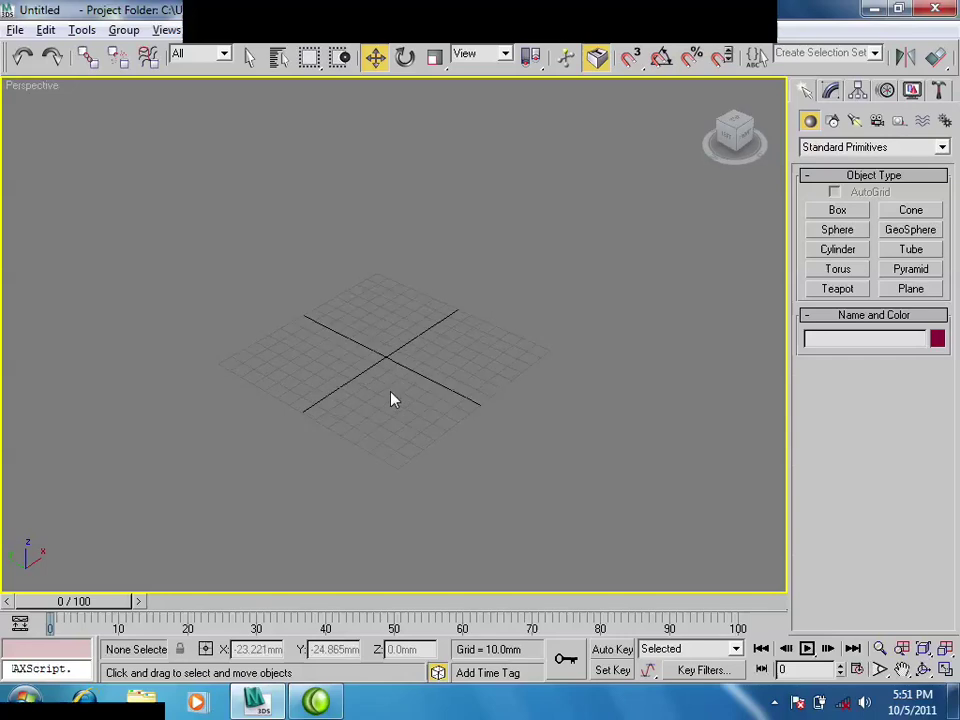
Create a teapot on the grid and display it as shaded with edged faces.
{"action": "left_click", "coordinate": [838, 289]}
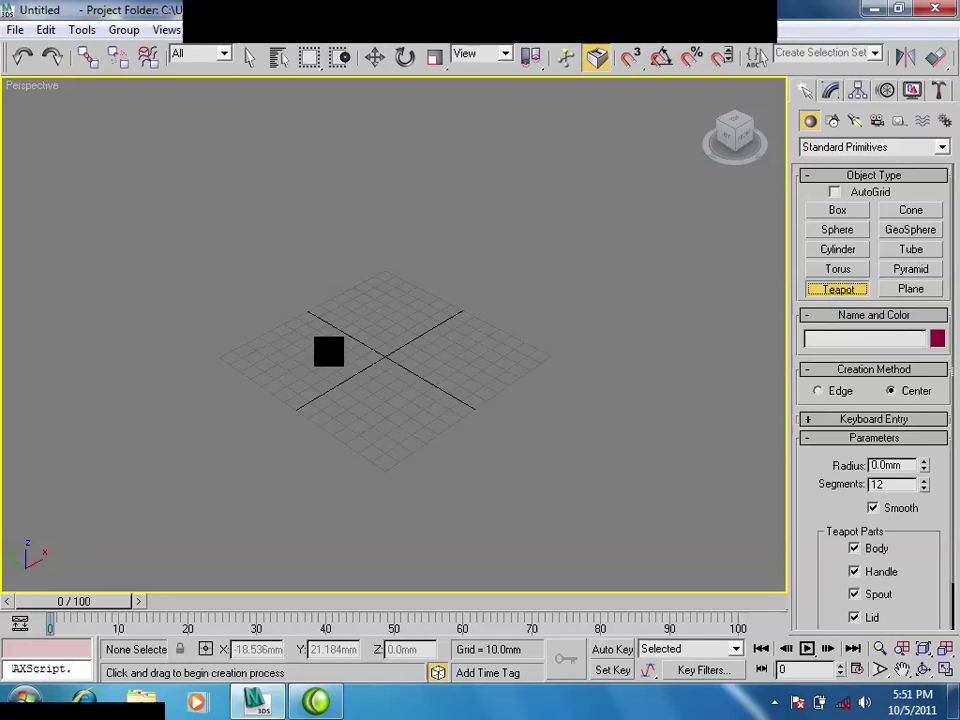
{"action": "left_click", "coordinate": [322, 345]}
{"action": "left_click_drag", "start_coordinate": [322, 345], "coordinate": [350, 345]}
{"action": "key", "text": "w"}
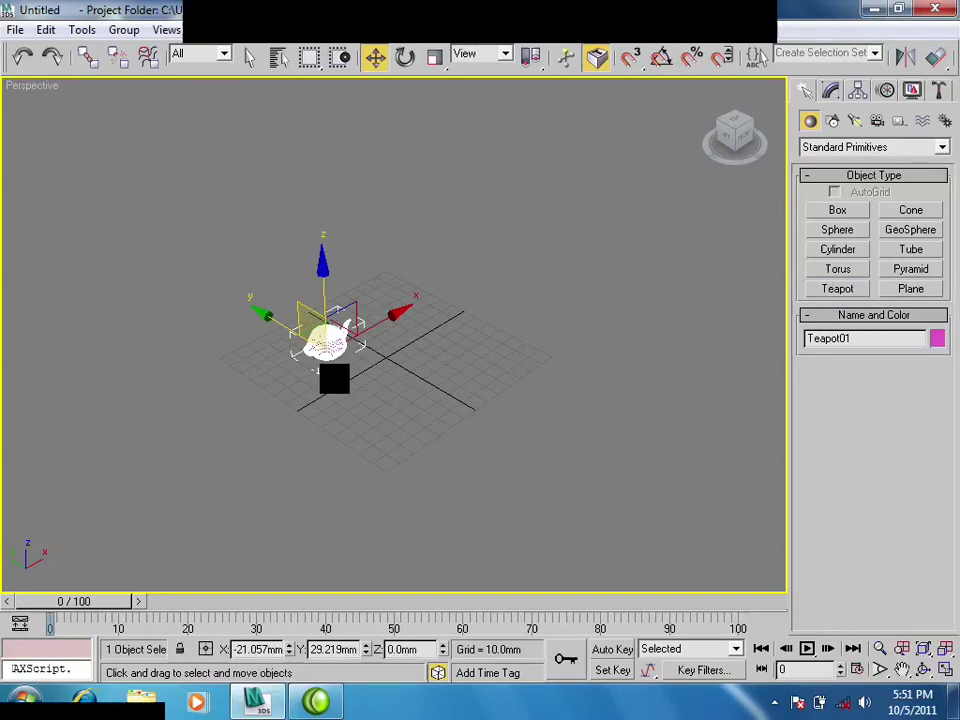
{"action": "scroll", "coordinate": [340, 385], "scroll_direction": "up", "scroll_amount": 2}
{"action": "scroll", "coordinate": [351, 388], "scroll_direction": "up", "scroll_amount": 2}
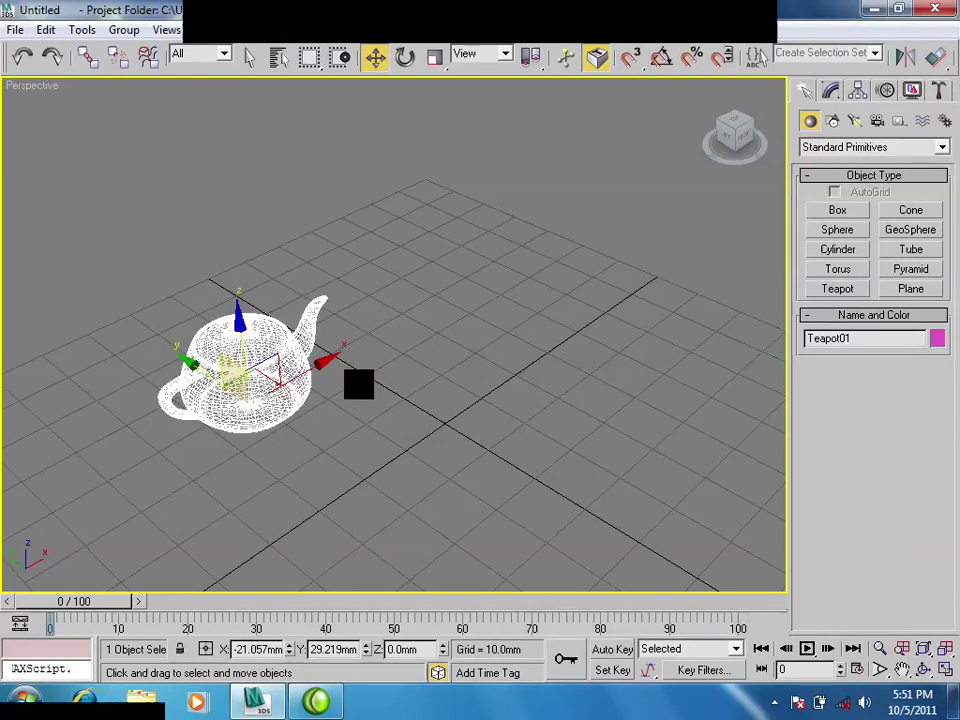
{"action": "mouse_move", "coordinate": [358, 386]}
{"action": "middle_mouse_down", "text": "alt"}
{"action": "mouse_move", "coordinate": [386, 437]}
{"action": "mouse_move", "coordinate": [321, 411]}
{"action": "mouse_move", "coordinate": [447, 341]}
{"action": "mouse_move", "coordinate": [392, 358]}
{"action": "mouse_move", "coordinate": [378, 346]}
{"action": "middle_mouse_up", "text": "alt"}
{"action": "key", "text": "F3"}
{"action": "key", "text": "F4"}
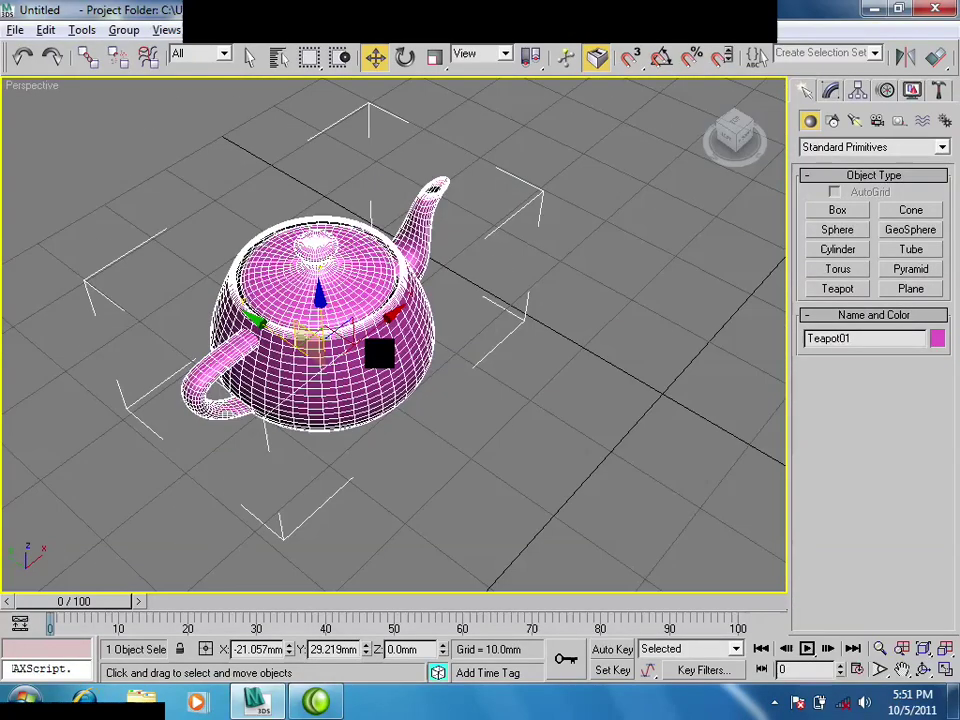
In the Modify panel, lower the teapot's Segments to 5 for a coarser mesh.
{"action": "left_click", "coordinate": [831, 91]}
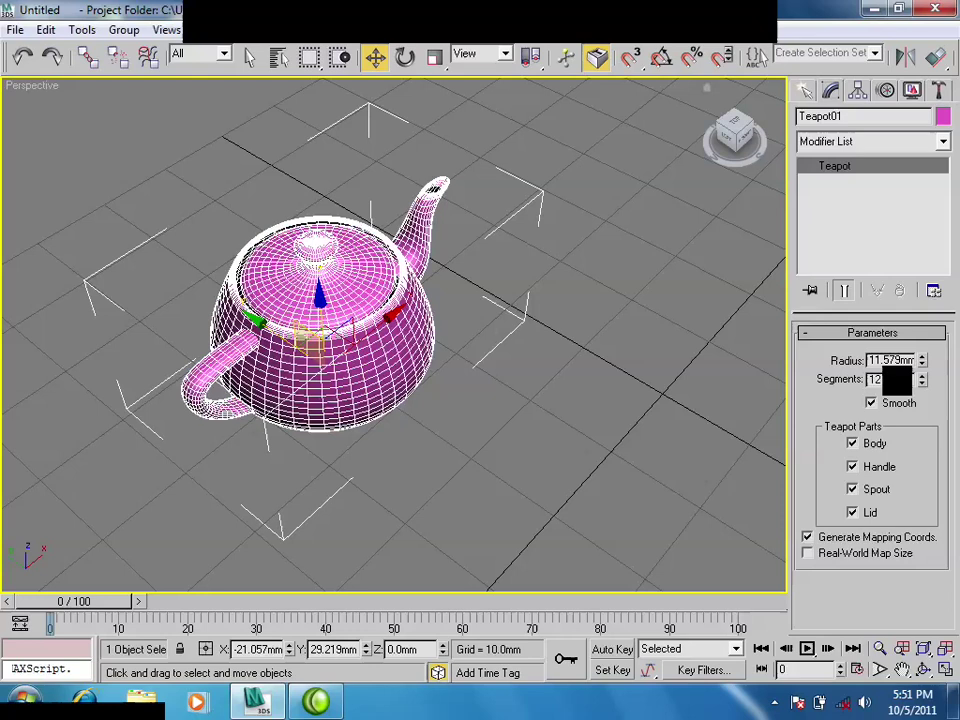
{"action": "double_click", "coordinate": [876, 380]}
{"action": "type", "text": "8"}
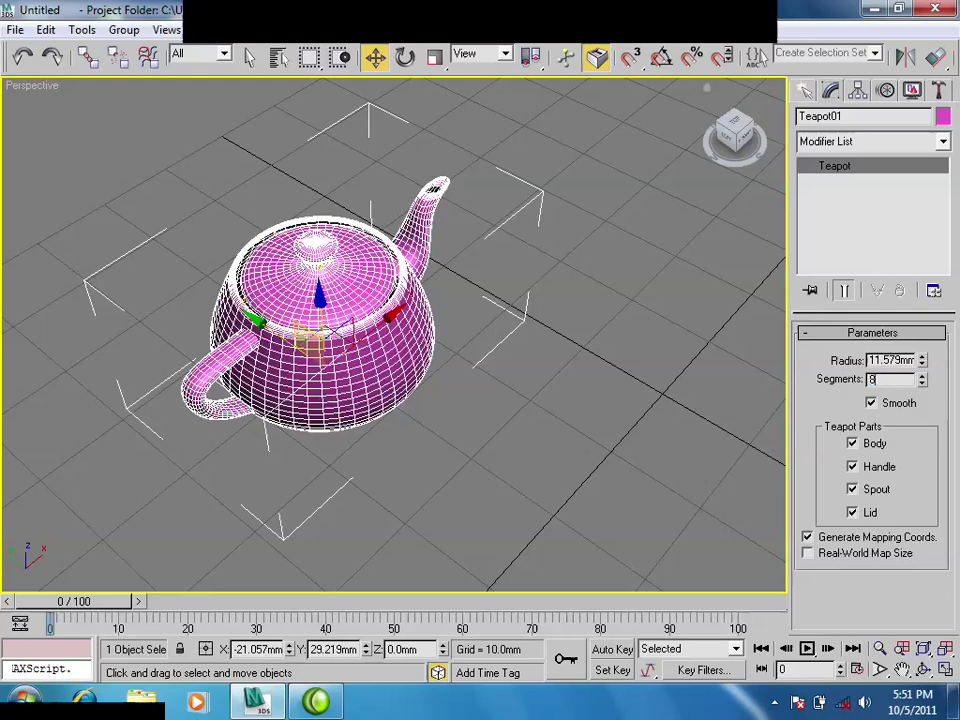
{"action": "key", "text": "Return"}
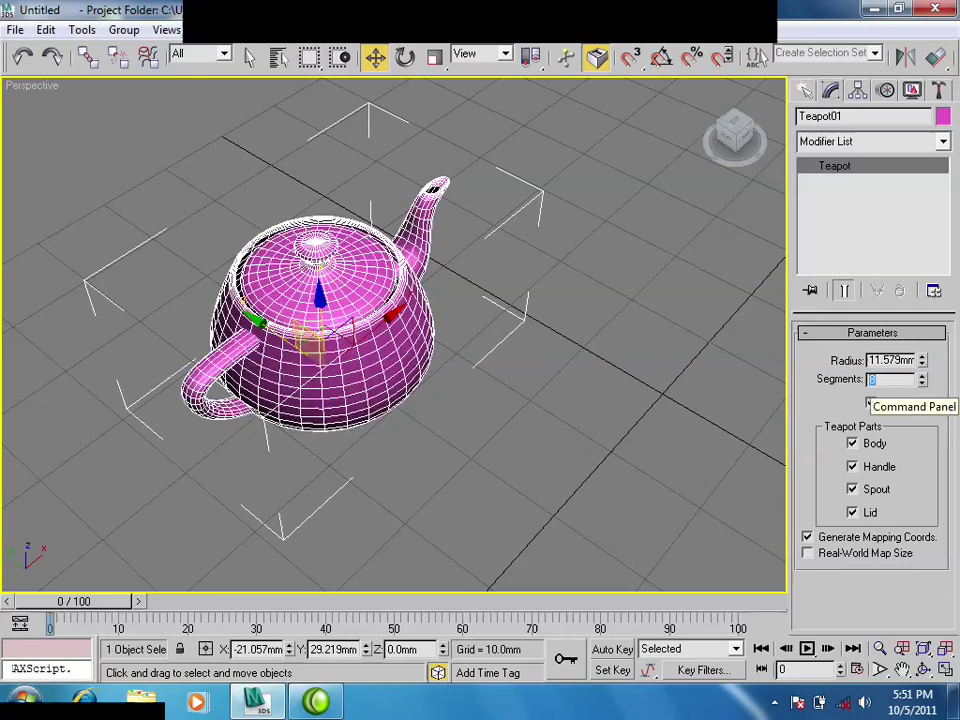
{"action": "type", "text": "6"}
{"action": "key", "text": "Return"}
{"action": "scroll", "coordinate": [508, 410], "scroll_direction": "down", "scroll_amount": 2}
{"action": "scroll", "coordinate": [514, 392], "scroll_direction": "down", "scroll_amount": 3}
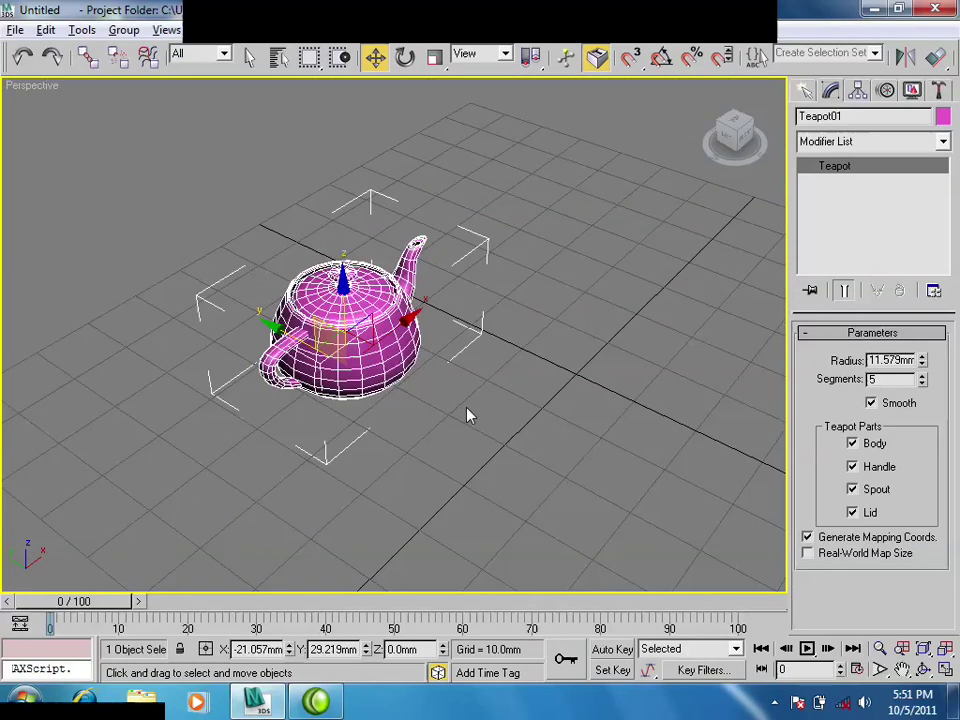
{"action": "mouse_move", "coordinate": [467, 413]}
{"action": "middle_mouse_down", "text": "alt"}
{"action": "mouse_move", "coordinate": [418, 413]}
{"action": "mouse_move", "coordinate": [446, 411]}
{"action": "mouse_move", "coordinate": [407, 392]}
{"action": "mouse_move", "coordinate": [403, 401]}
{"action": "middle_mouse_up", "text": "alt"}
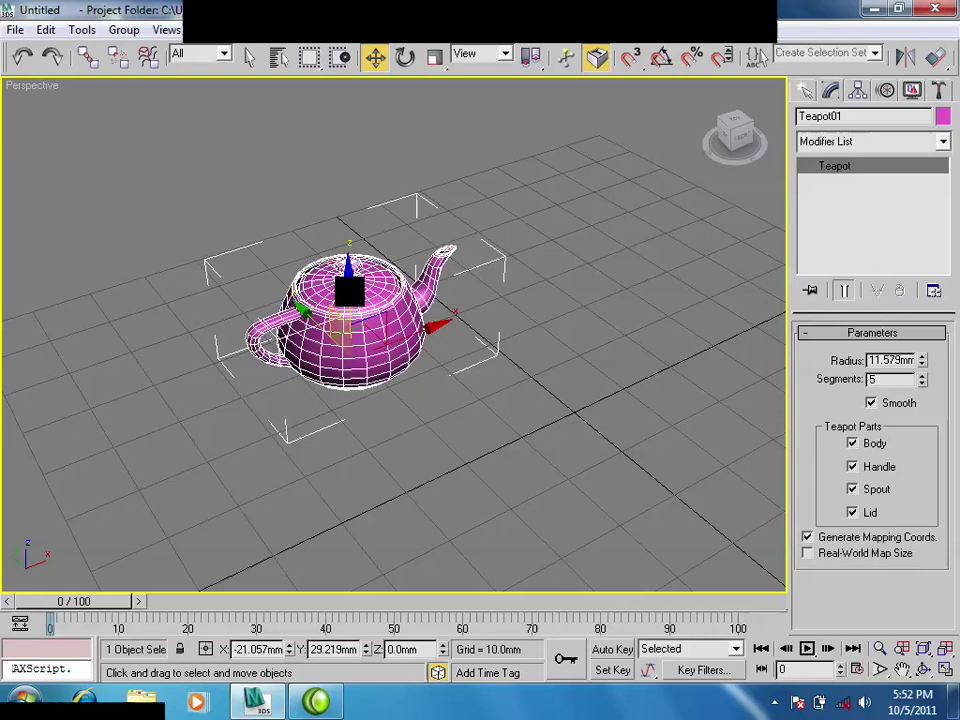
{"action": "mouse_move", "coordinate": [349, 274]}
{"action": "middle_mouse_down", "text": "alt"}
{"action": "mouse_move", "coordinate": [369, 354]}
{"action": "mouse_move", "coordinate": [343, 304]}
{"action": "middle_mouse_up", "text": "alt"}
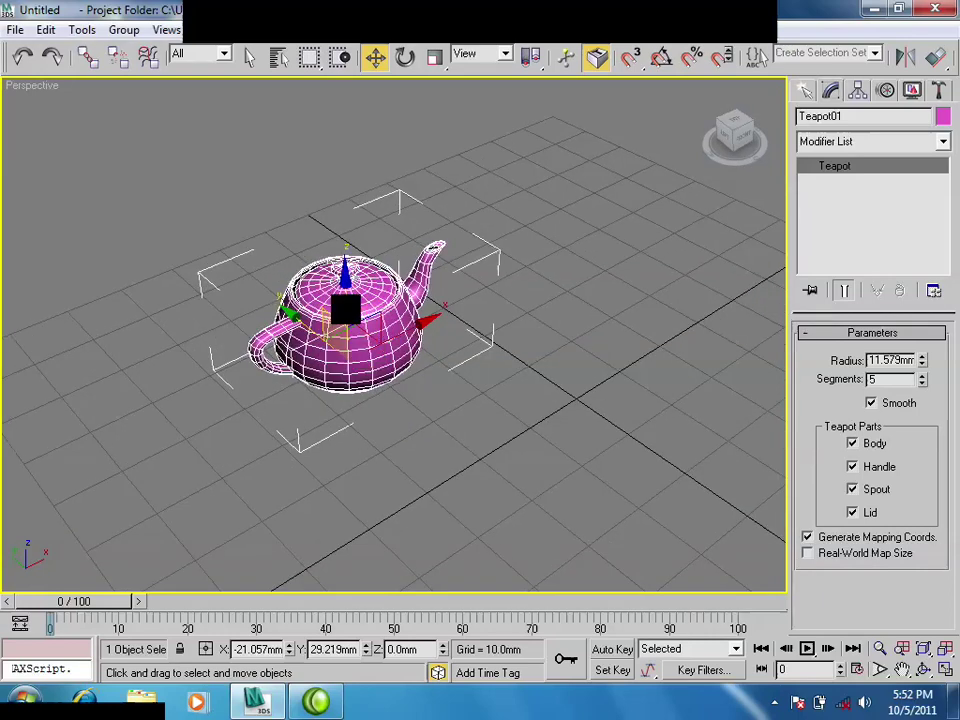
Adjust the transform gizmo size with the = and - keys, then reselect the teapot.
{"action": "key", "text": "equal"}
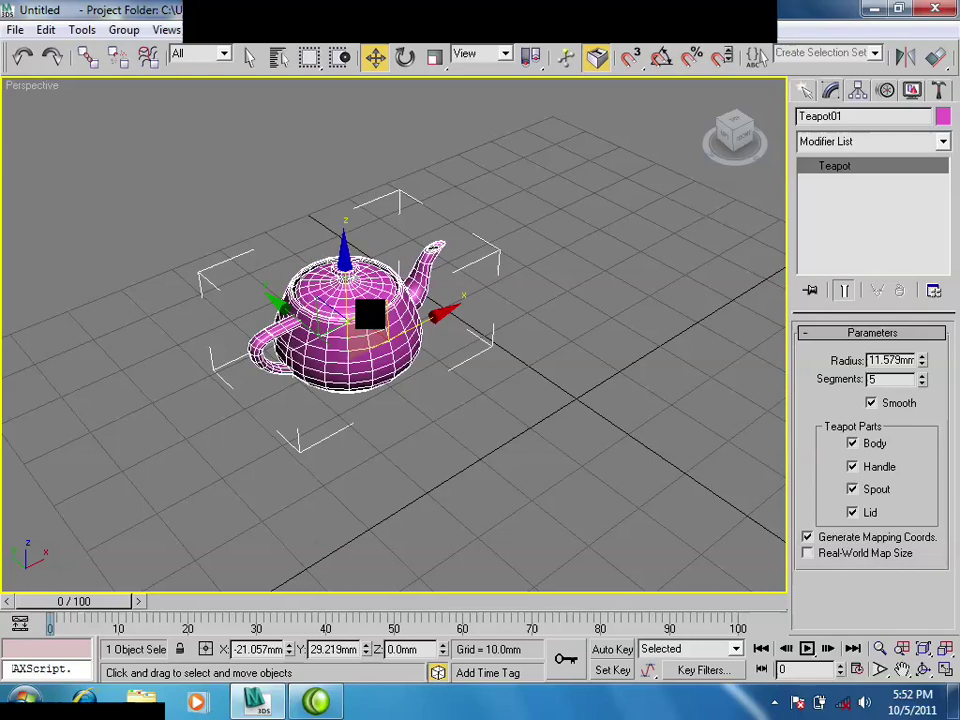
{"action": "key", "text": "equal"}
{"action": "key", "text": "equal"}
{"action": "key", "text": "equal"}
{"action": "key", "text": "minus"}
{"action": "key", "text": "minus"}
{"action": "key", "text": "minus"}
{"action": "key", "text": "equal"}
{"action": "key", "text": "equal"}
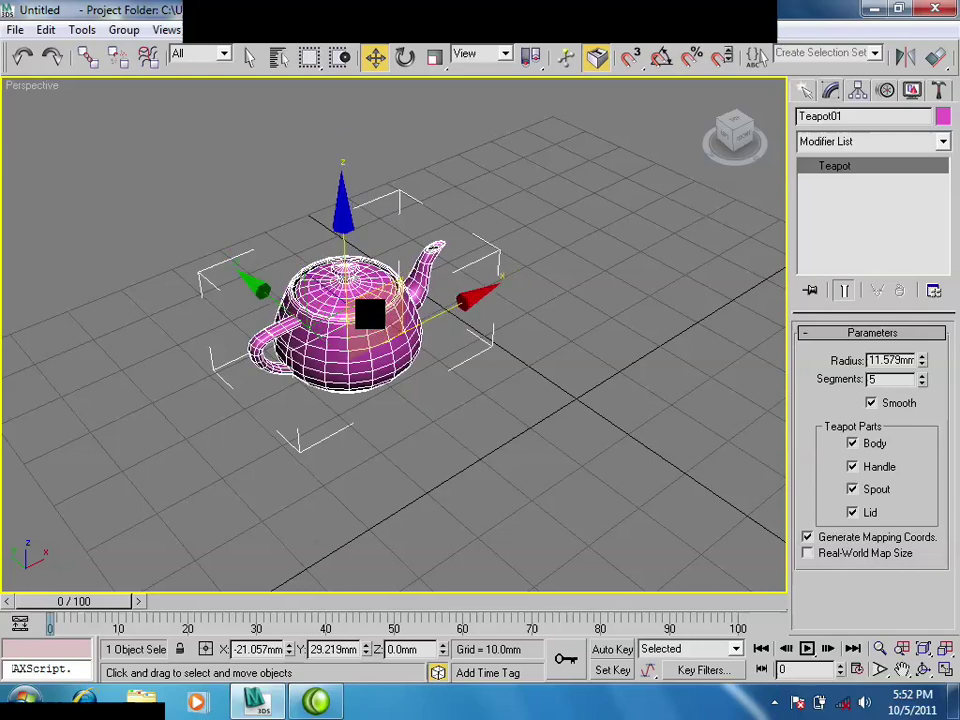
{"action": "key", "text": "equal"}
{"action": "key", "text": "minus"}
{"action": "key", "text": "equal"}
{"action": "key", "text": "equal"}
{"action": "key", "text": "minus"}
{"action": "key", "text": "minus"}
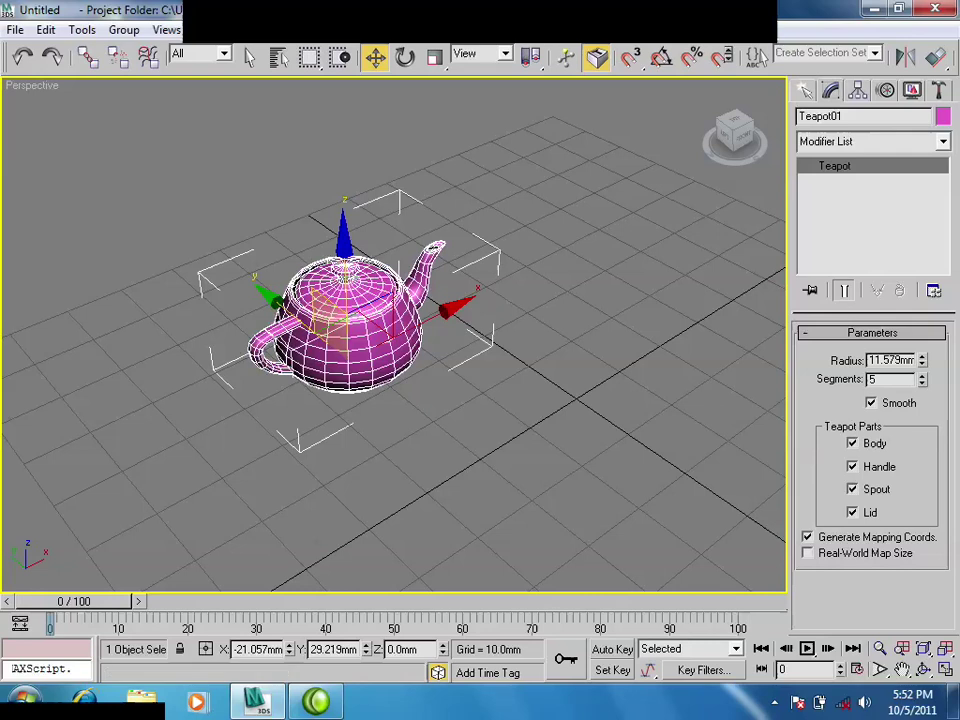
{"action": "left_click", "coordinate": [630, 29]}
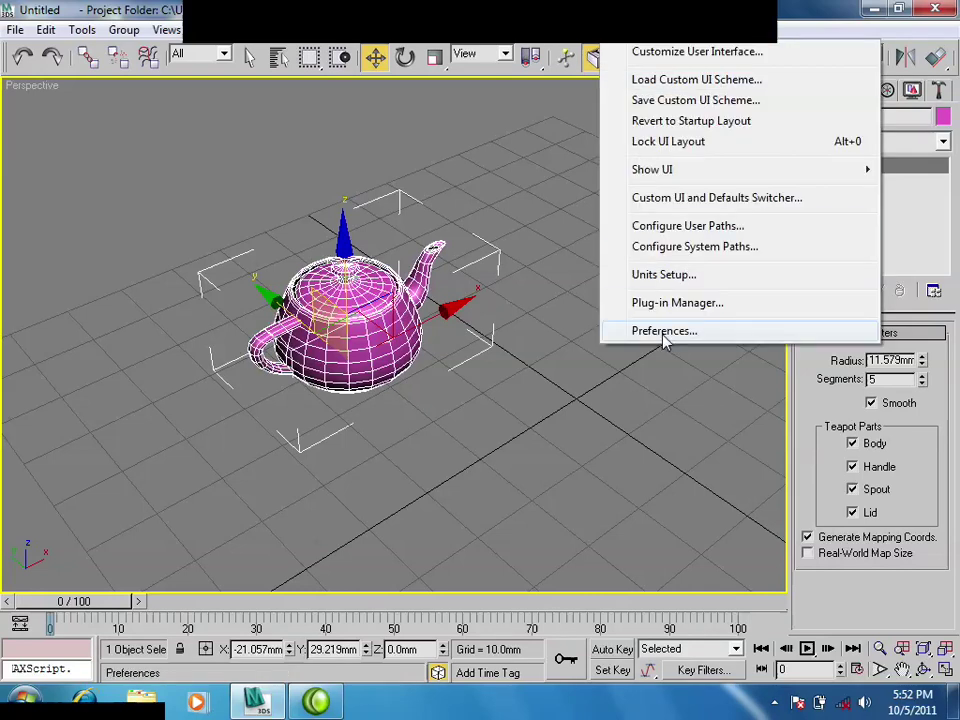
{"action": "left_click", "coordinate": [476, 279]}
{"action": "left_click", "coordinate": [372, 357]}
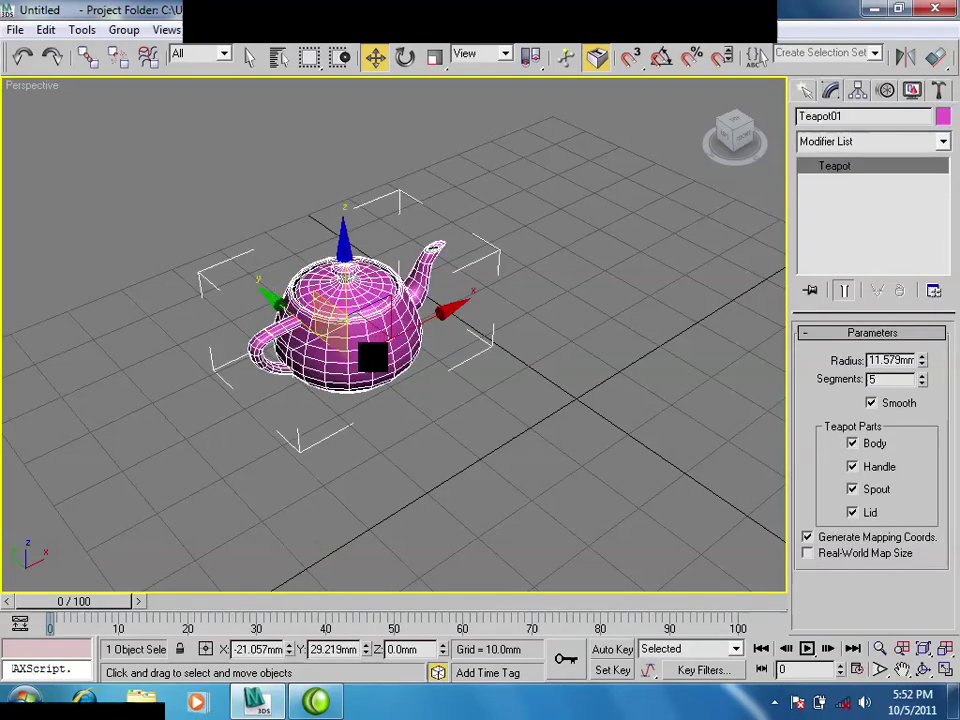
{"action": "middle_click_drag", "start_coordinate": [400, 350], "coordinate": [365, 350]}
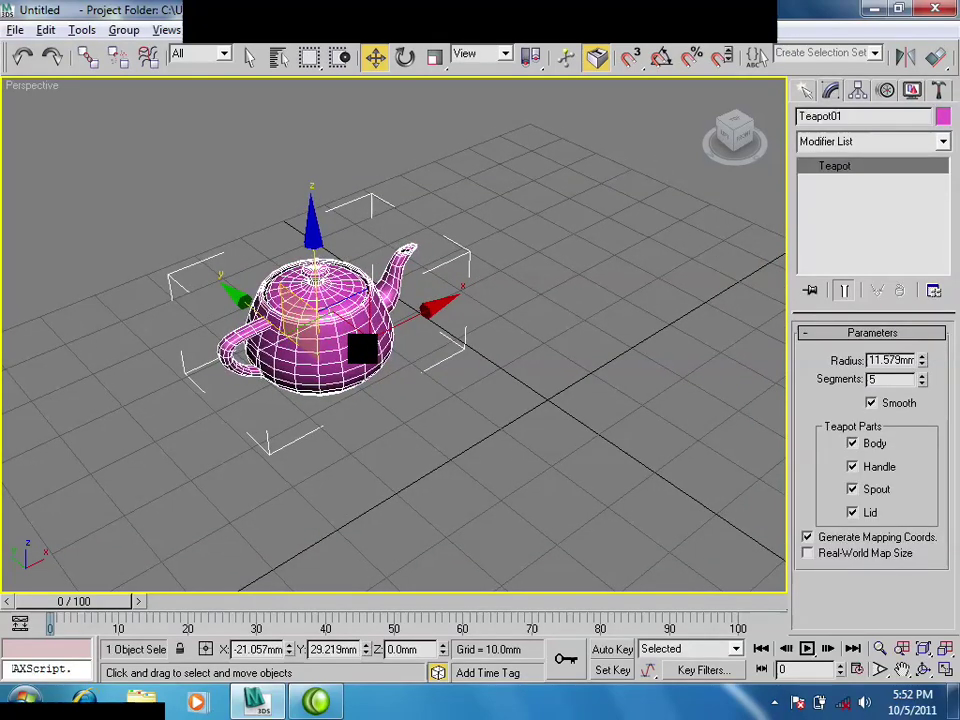
Orbit the view and try moving the teapot, then undo the move.
{"action": "mouse_move", "coordinate": [426, 386]}
{"action": "middle_mouse_down", "text": "alt"}
{"action": "mouse_move", "coordinate": [338, 393]}
{"action": "mouse_move", "coordinate": [358, 381]}
{"action": "middle_mouse_up", "text": "alt"}
{"action": "scroll", "coordinate": [402, 386], "scroll_direction": "down", "scroll_amount": 3}
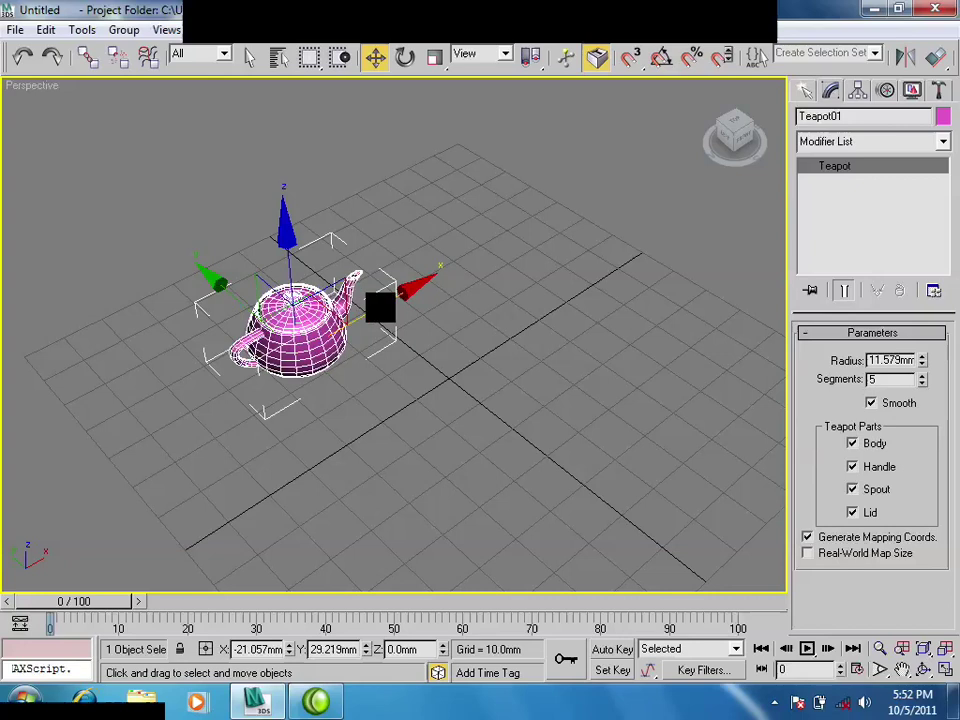
{"action": "left_click_drag", "start_coordinate": [379, 306], "coordinate": [495, 253]}
{"action": "key", "text": "ctrl+z"}
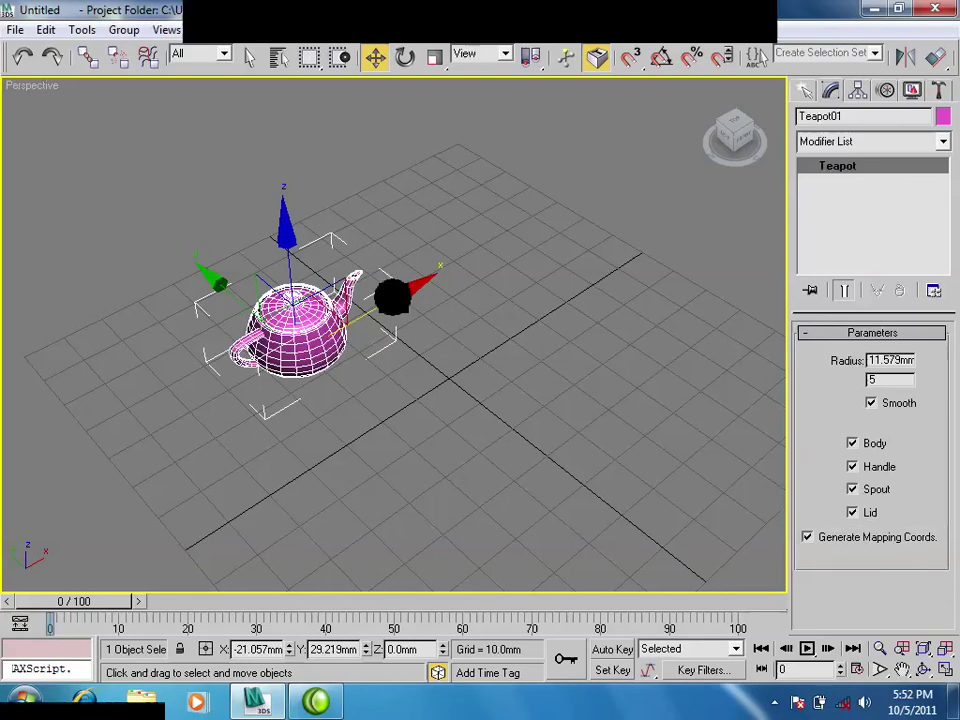
Shift-drag the teapot to create 2 cloned copies.
{"action": "left_click_drag", "start_coordinate": [393, 298], "coordinate": [576, 225], "text": "shift"}
{"action": "mouse_move", "coordinate": [385, 346]}
{"action": "left_mouse_down"}
{"action": "mouse_move", "coordinate": [234, 418]}
{"action": "mouse_move", "coordinate": [534, 197]}
{"action": "left_mouse_up"}
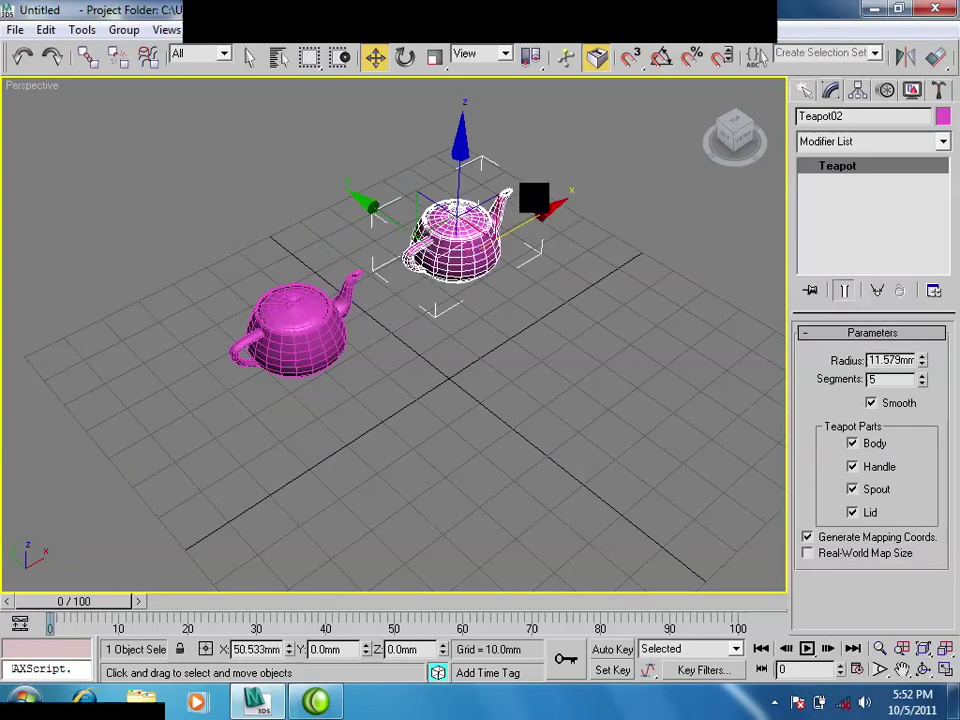
{"action": "left_click_drag", "start_coordinate": [534, 197], "coordinate": [723, 365]}
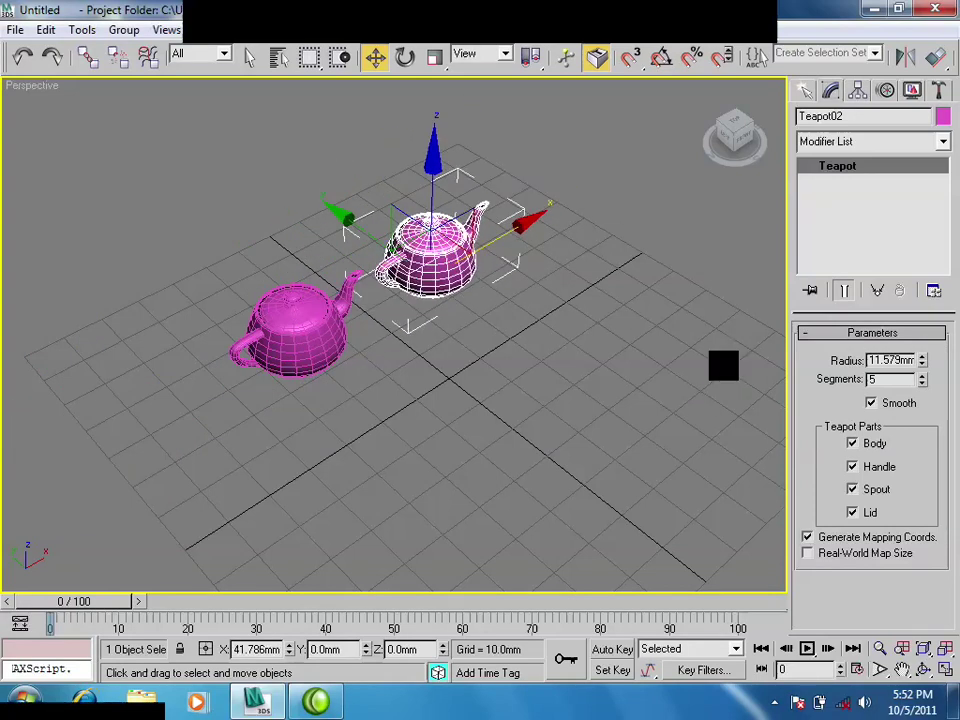
{"action": "left_click_drag", "start_coordinate": [723, 365], "coordinate": [725, 371], "text": "shift"}
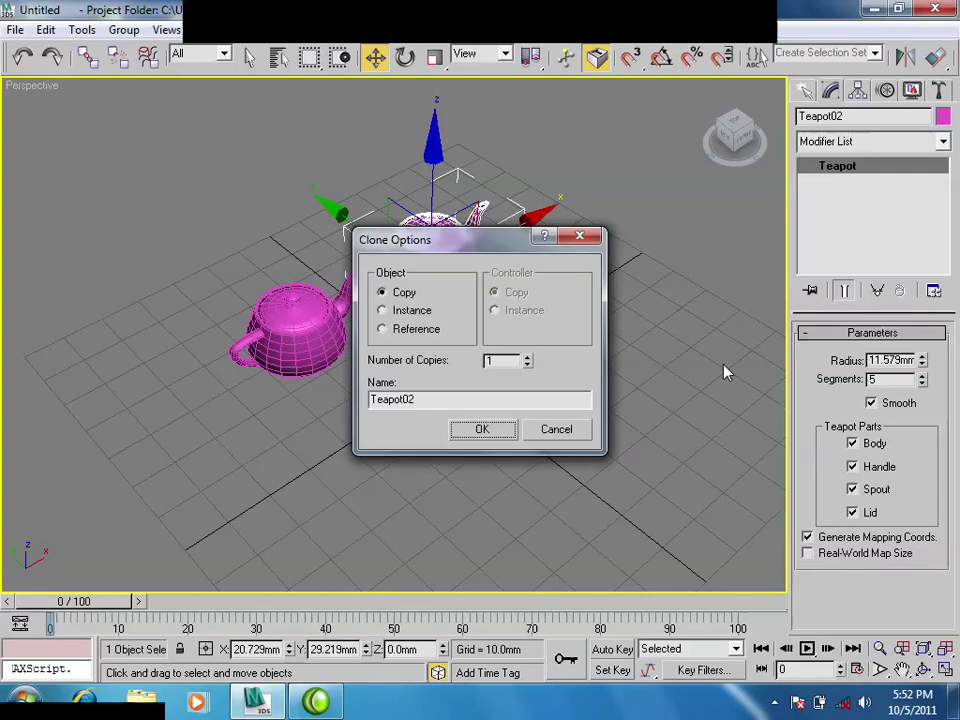
{"action": "left_click_drag", "start_coordinate": [422, 256], "coordinate": [730, 168]}
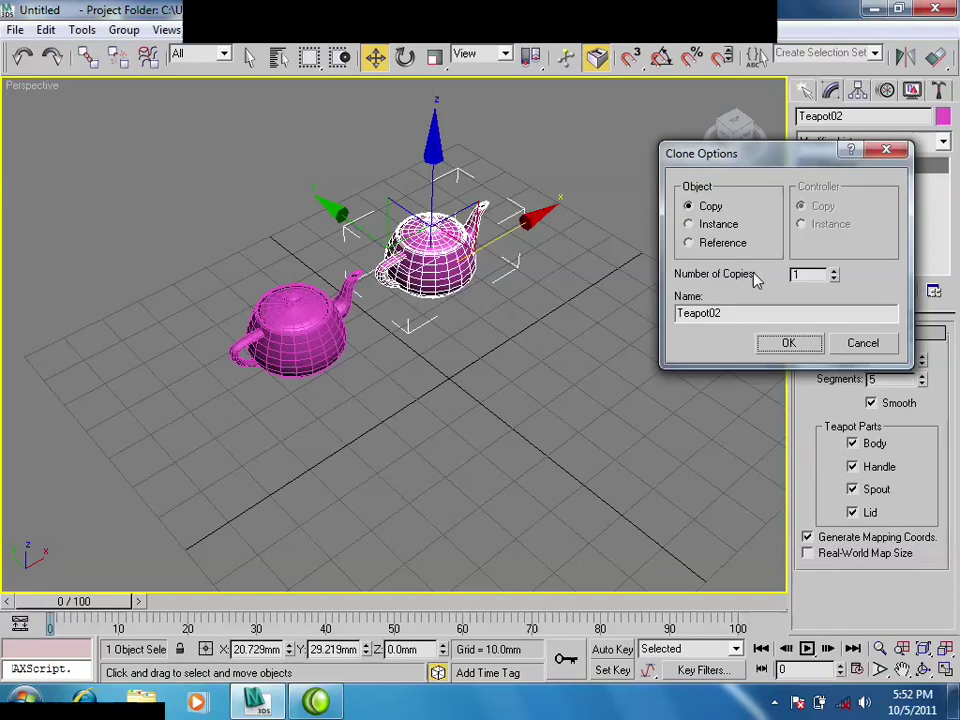
{"action": "left_click", "coordinate": [834, 272]}
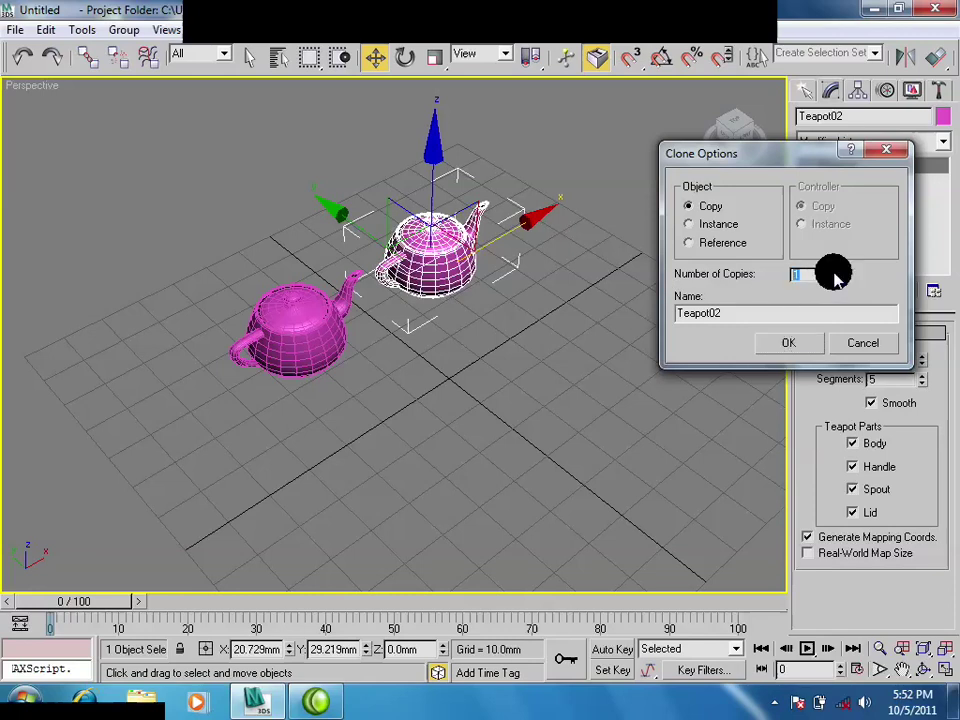
{"action": "left_click", "coordinate": [786, 343]}
Select the two back teapot clones, delete them, and reselect the front teapot.
{"action": "middle_click_drag", "start_coordinate": [491, 358], "coordinate": [292, 357]}
{"action": "left_click", "coordinate": [280, 343]}
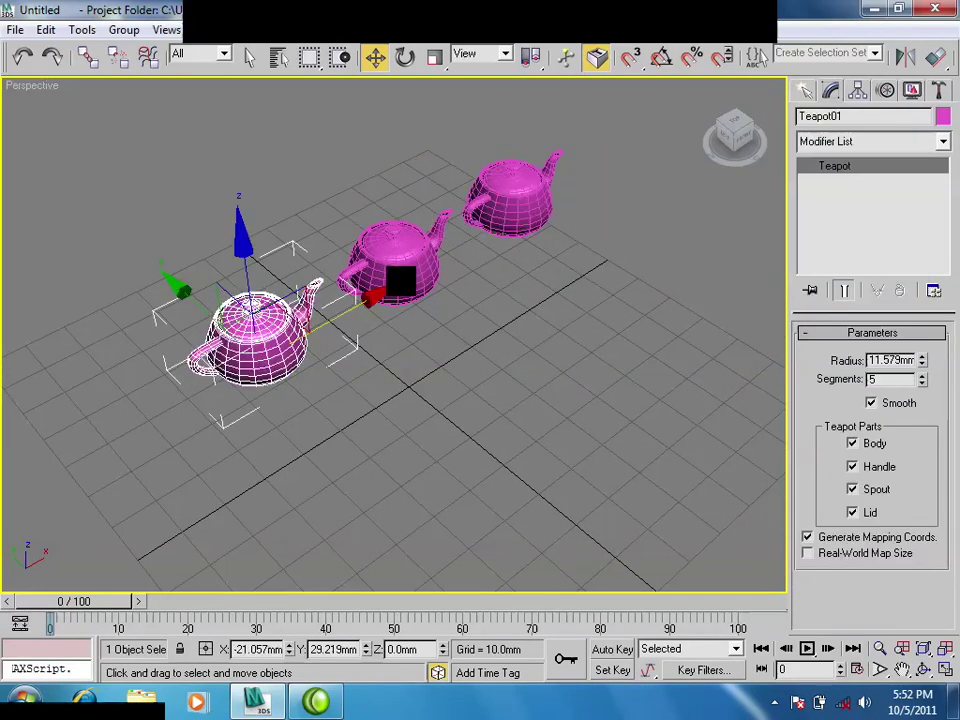
{"action": "left_click", "coordinate": [399, 274]}
{"action": "left_click", "coordinate": [515, 195], "text": "ctrl"}
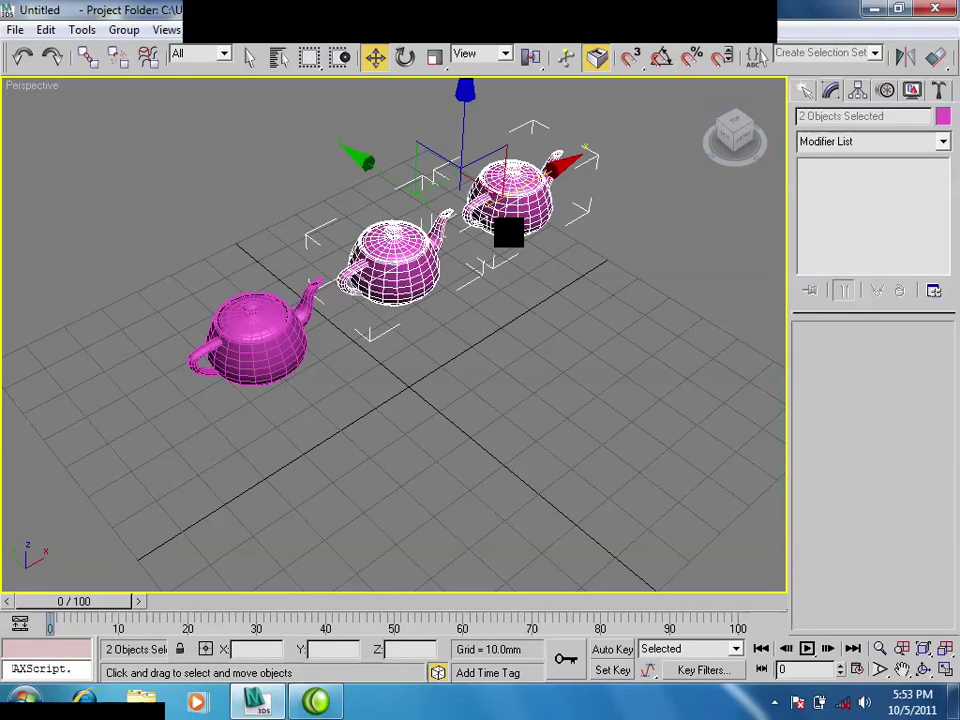
{"action": "key", "text": "Delete"}
{"action": "left_click", "coordinate": [264, 368]}
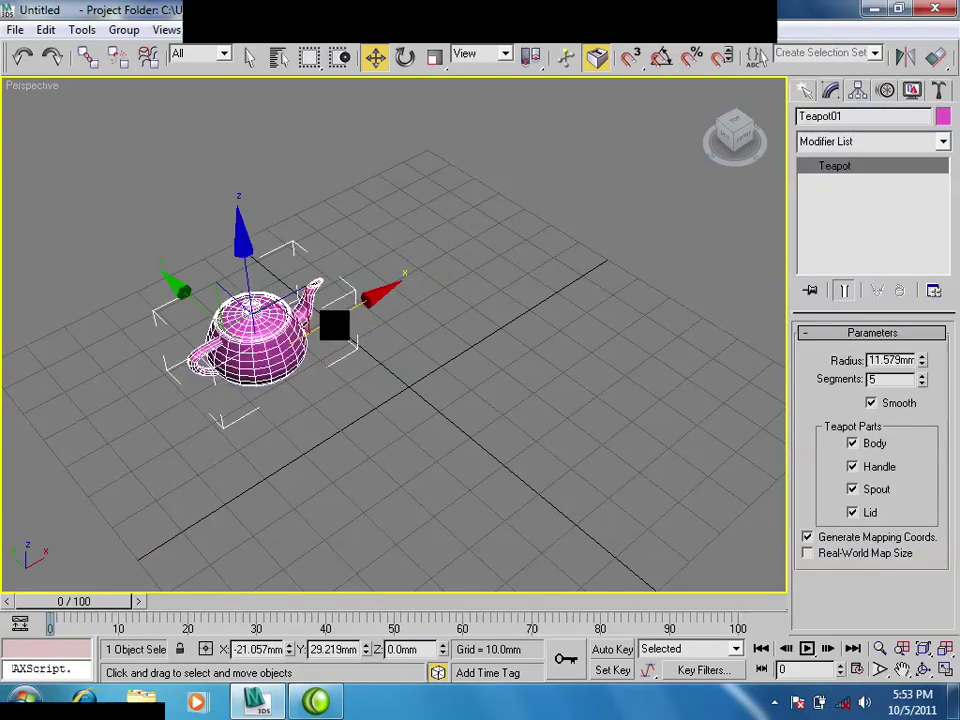
Clone the teapot as an independent Copy and enlarge the copy's radius.
{"action": "left_click_drag", "start_coordinate": [335, 325], "coordinate": [425, 287], "text": "shift"}
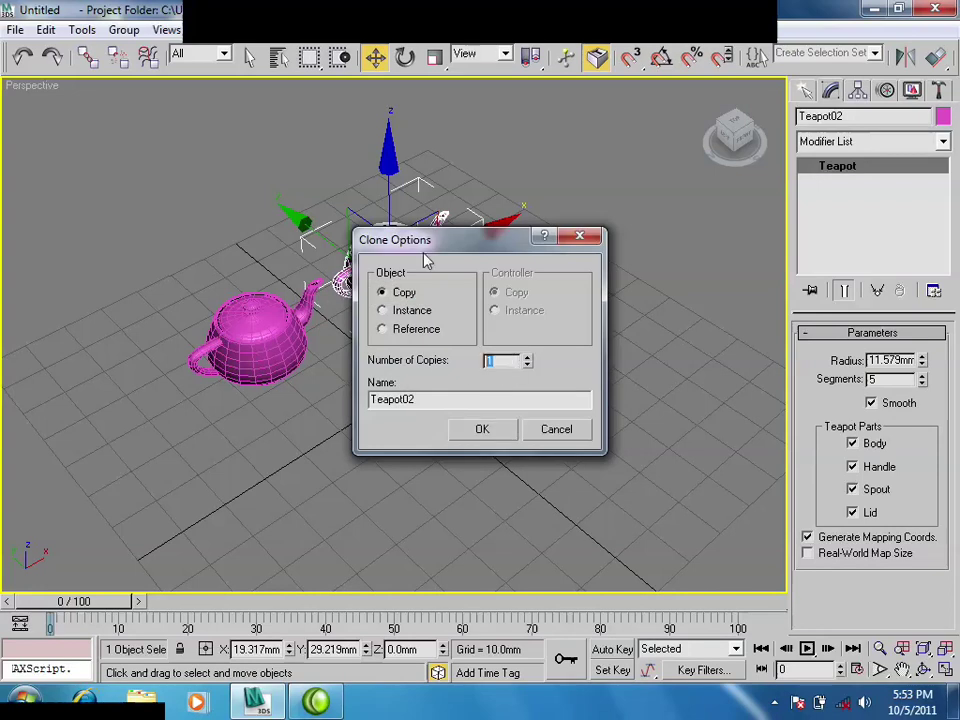
{"action": "left_click_drag", "start_coordinate": [424, 252], "coordinate": [704, 201]}
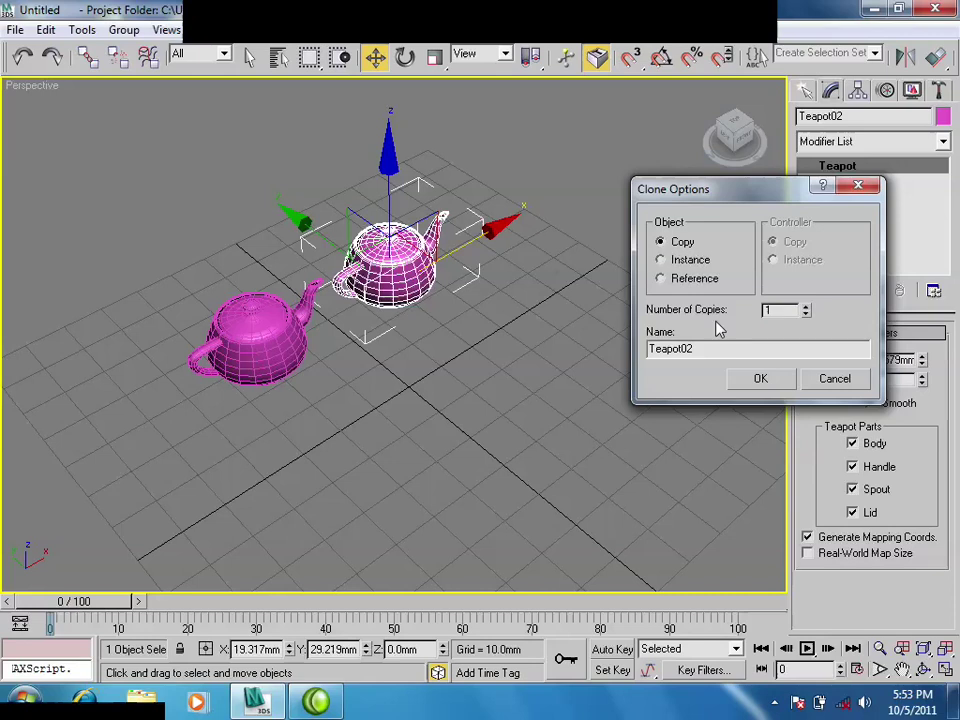
{"action": "left_click", "coordinate": [760, 379]}
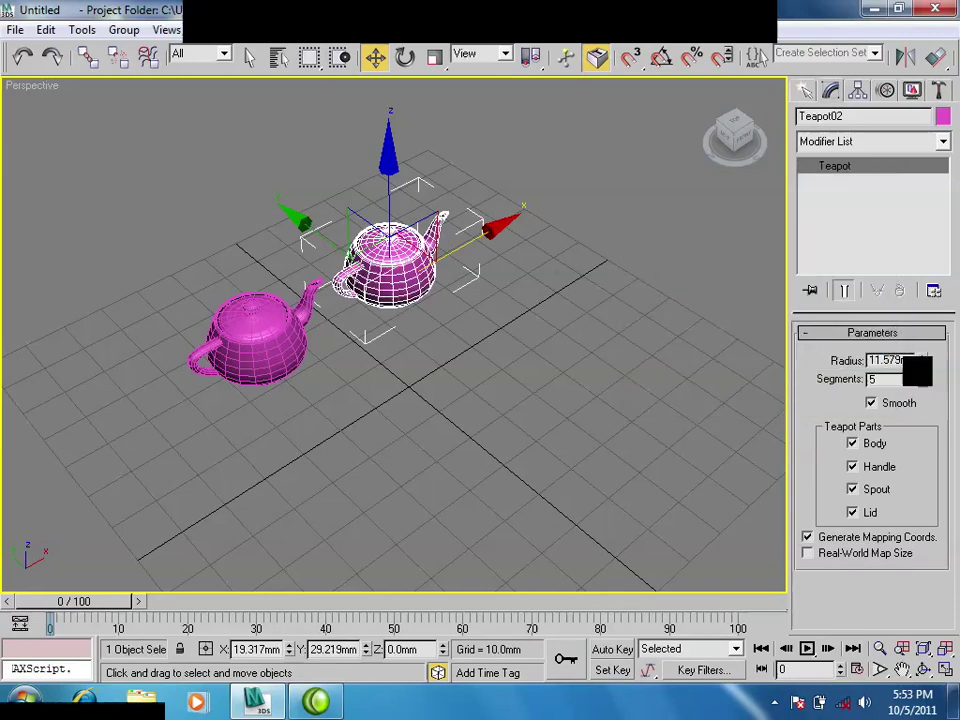
{"action": "mouse_move", "coordinate": [921, 361]}
{"action": "left_mouse_down"}
{"action": "mouse_move", "coordinate": [920, 316]}
{"action": "mouse_move", "coordinate": [920, 348]}
{"action": "mouse_move", "coordinate": [921, 330]}
{"action": "left_mouse_up"}
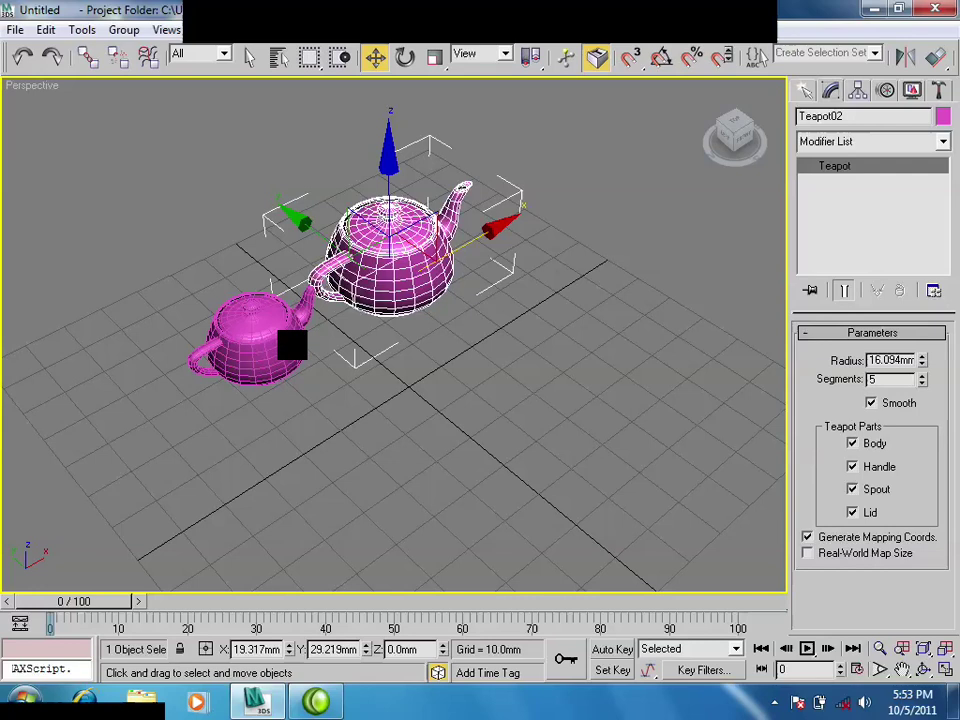
Resize the original teapot to 10.768mm radius, then delete the larger copy.
{"action": "left_click", "coordinate": [276, 345]}
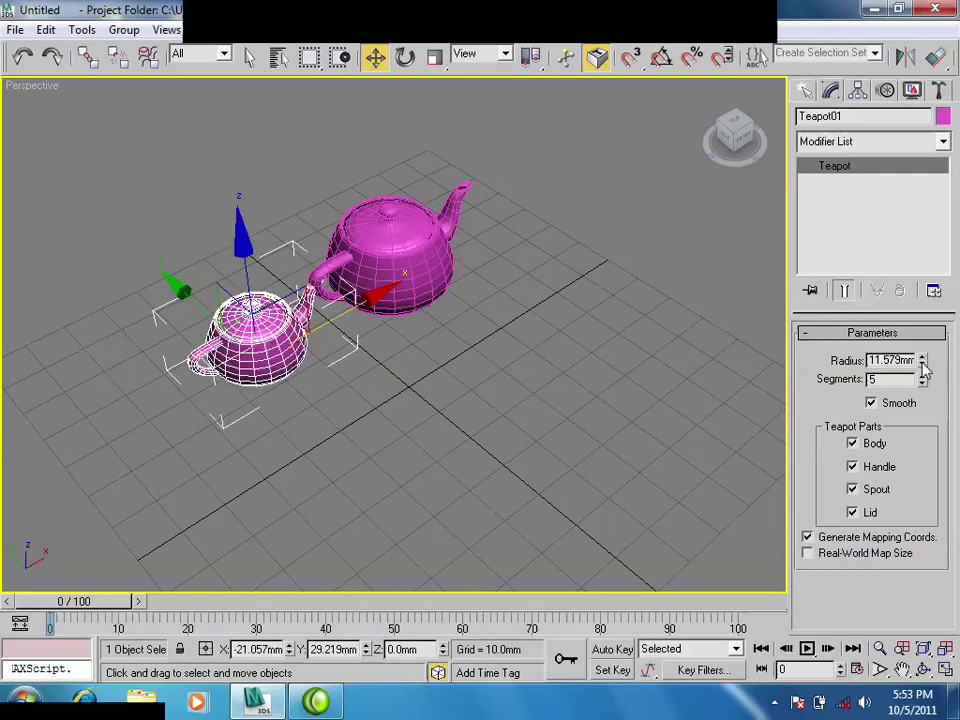
{"action": "left_click_drag", "start_coordinate": [922, 368], "coordinate": [925, 376]}
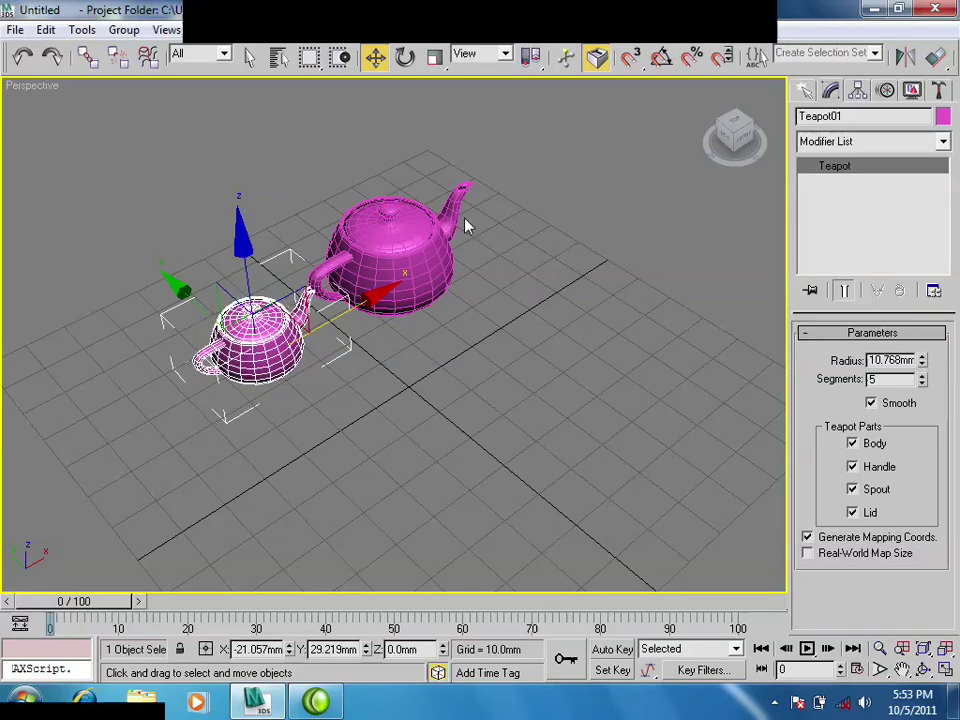
{"action": "left_click", "coordinate": [430, 247]}
{"action": "left_click", "coordinate": [430, 247]}
{"action": "key", "text": "Delete"}
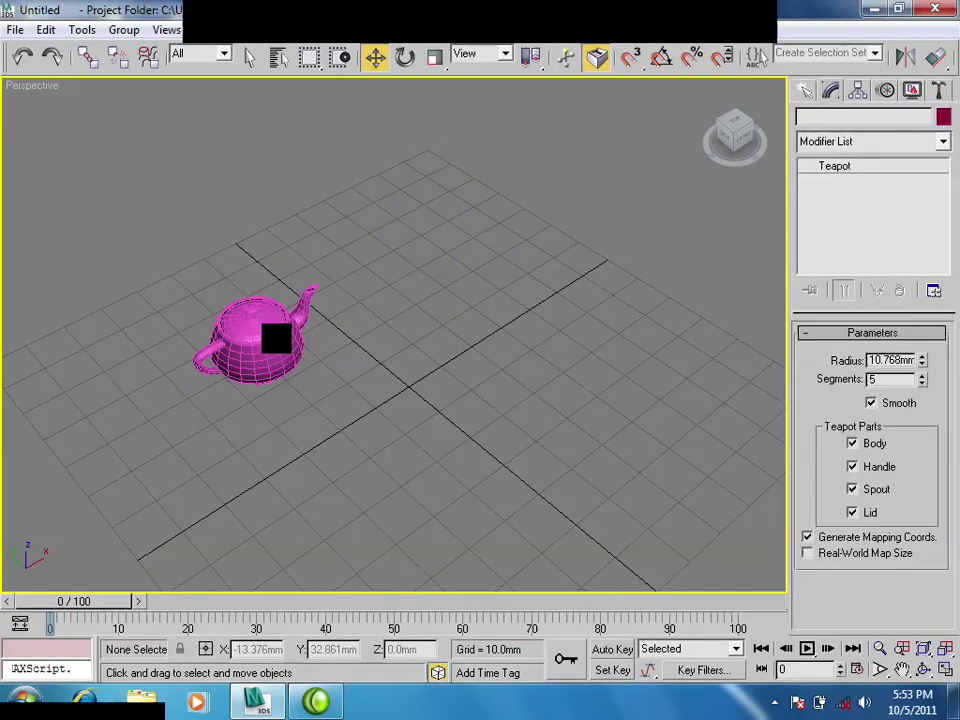
Clone the teapot as a linked Instance and resize both teapots together.
{"action": "left_click", "coordinate": [274, 336]}
{"action": "left_click_drag", "start_coordinate": [335, 315], "coordinate": [505, 240], "text": "shift"}
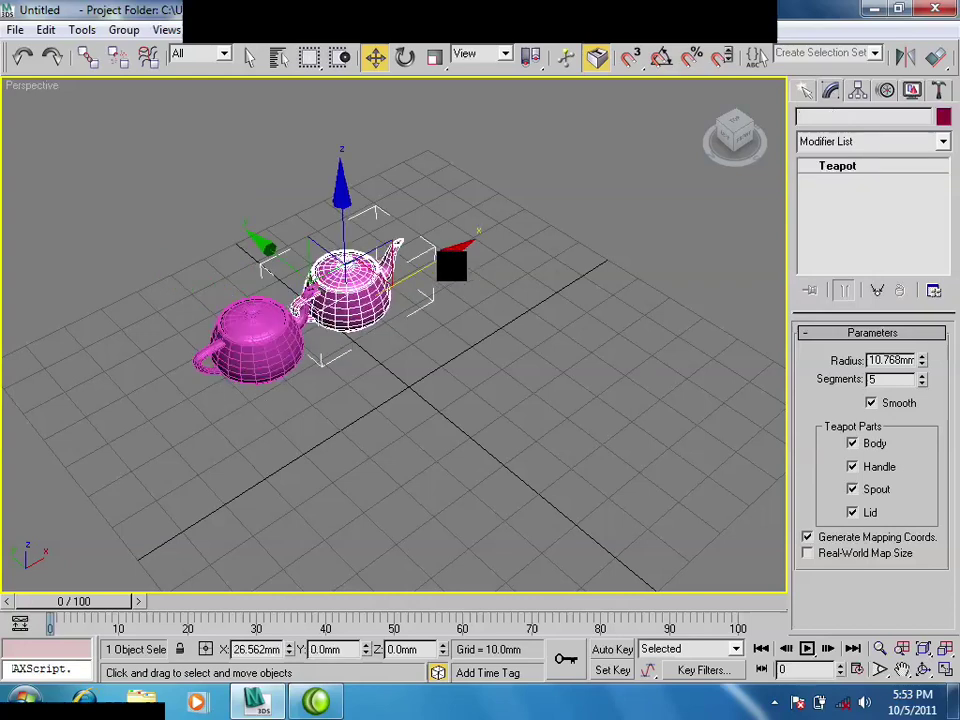
{"action": "left_click", "coordinate": [381, 311]}
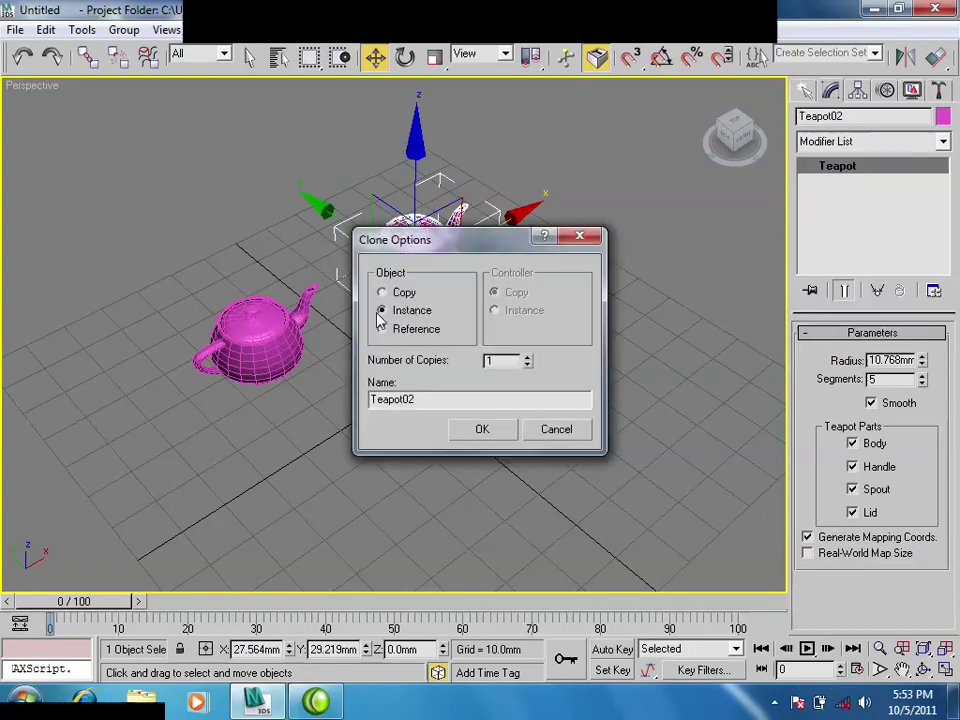
{"action": "left_click", "coordinate": [401, 330]}
{"action": "left_click", "coordinate": [480, 432]}
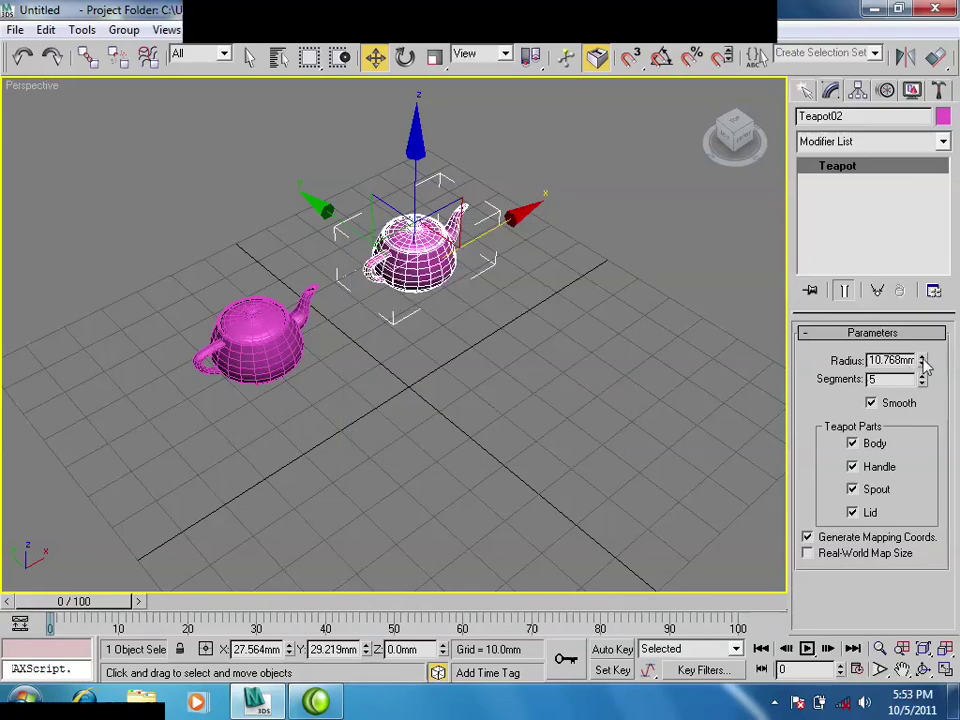
{"action": "left_click_drag", "start_coordinate": [922, 366], "coordinate": [922, 362]}
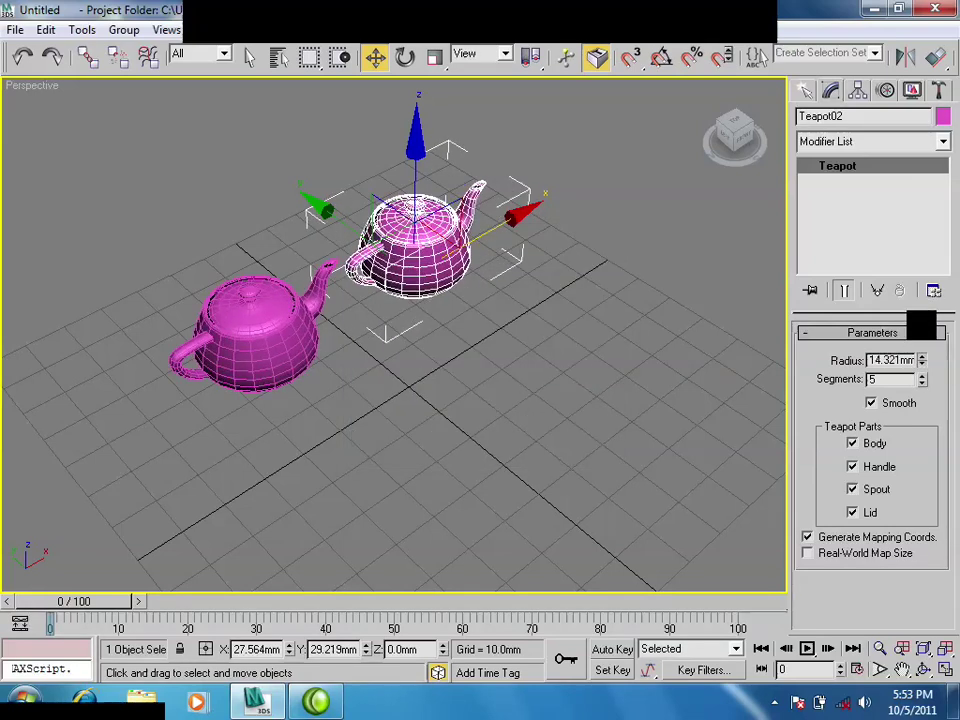
Shrink the teapots to 10.415mm radius, then delete the instance and select the original.
{"action": "left_click", "coordinate": [242, 368]}
{"action": "left_click_drag", "start_coordinate": [922, 363], "coordinate": [922, 370]}
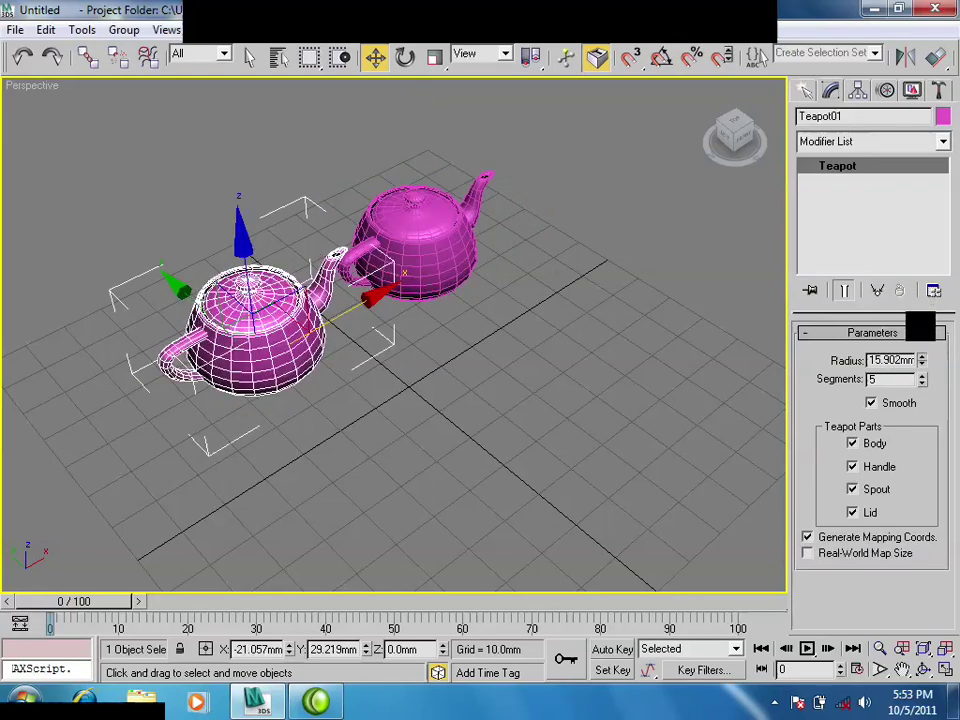
{"action": "left_click", "coordinate": [415, 252]}
{"action": "key", "text": "Delete"}
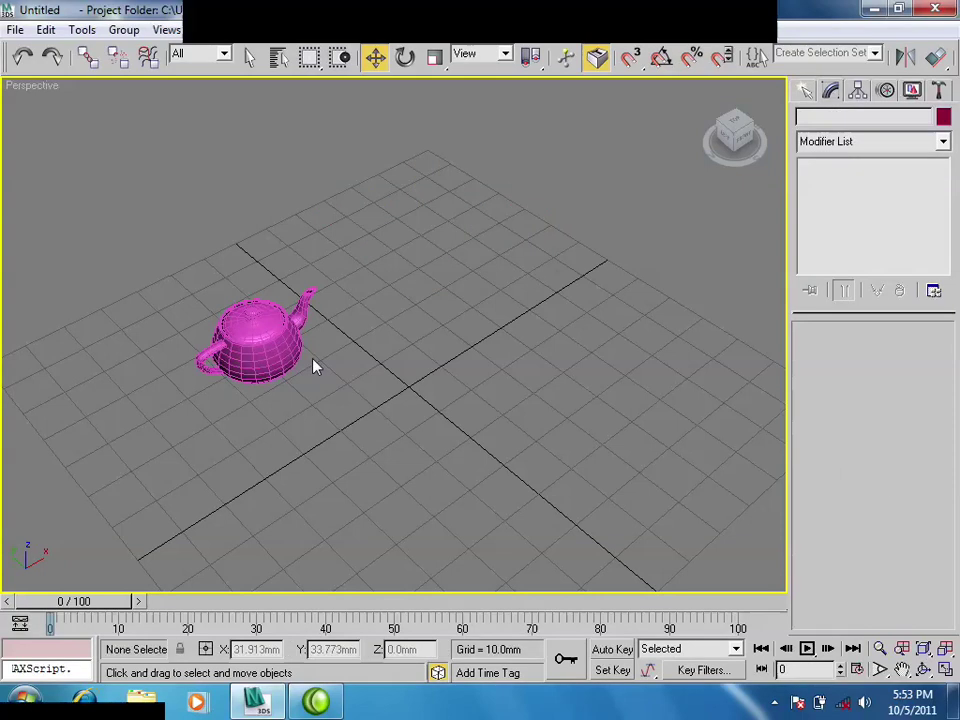
{"action": "left_click", "coordinate": [302, 360]}
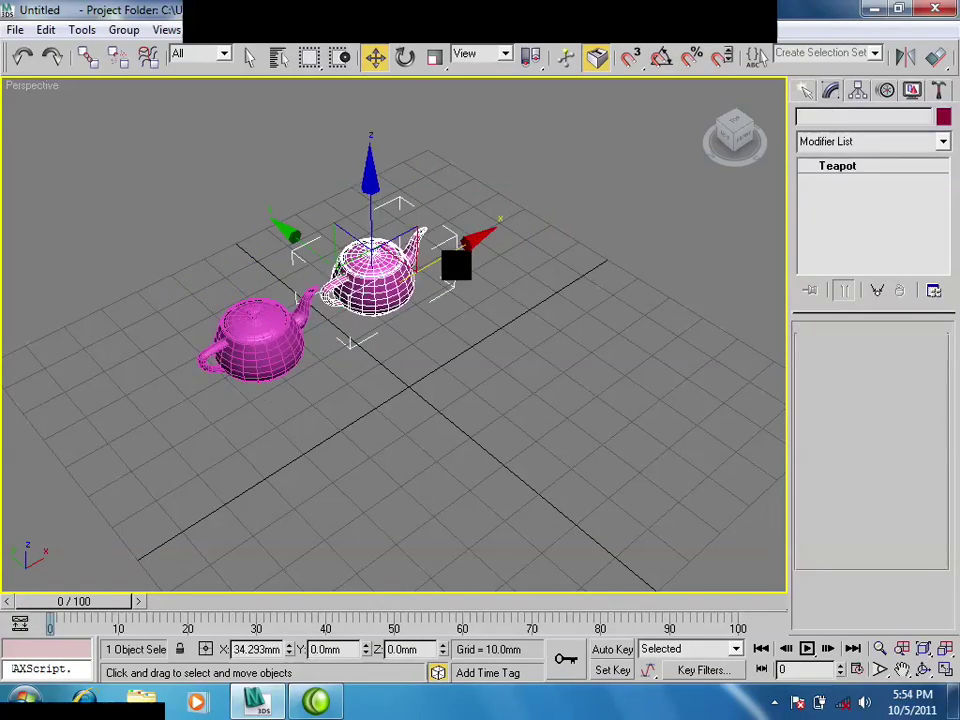
Make three instanced teapot clones in a row and raise their shared radius to 12.091mm.
{"action": "left_click_drag", "start_coordinate": [332, 325], "coordinate": [478, 258], "text": "shift"}
{"action": "left_click", "coordinate": [528, 358]}
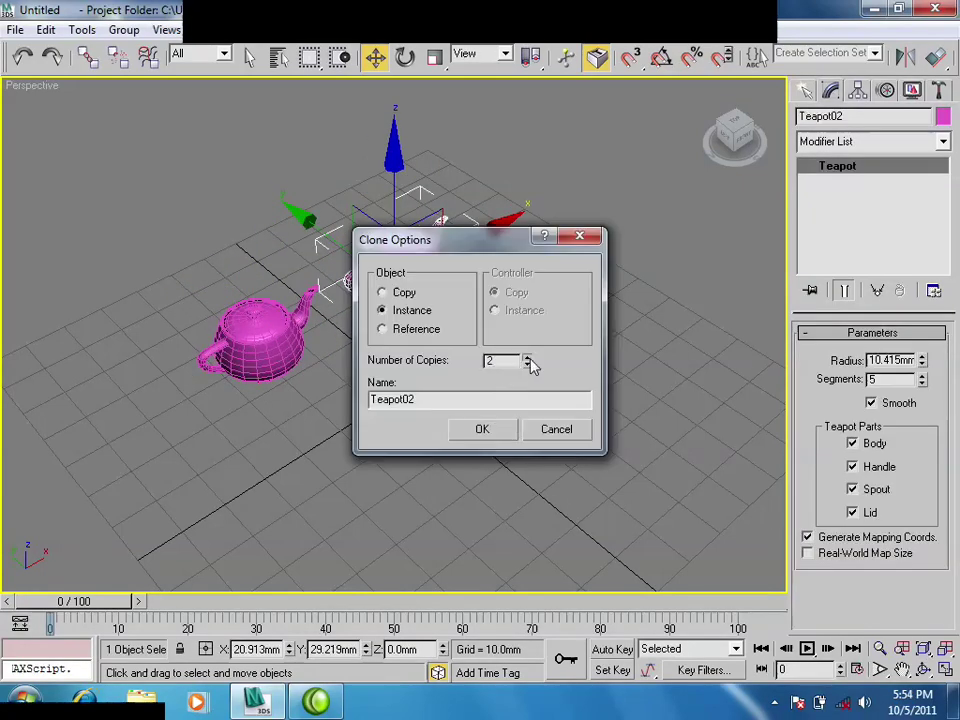
{"action": "left_click", "coordinate": [505, 428]}
{"action": "mouse_move", "coordinate": [465, 420]}
{"action": "middle_mouse_down"}
{"action": "mouse_move", "coordinate": [413, 456]}
{"action": "mouse_move", "coordinate": [438, 480]}
{"action": "mouse_move", "coordinate": [395, 481]}
{"action": "middle_mouse_up"}
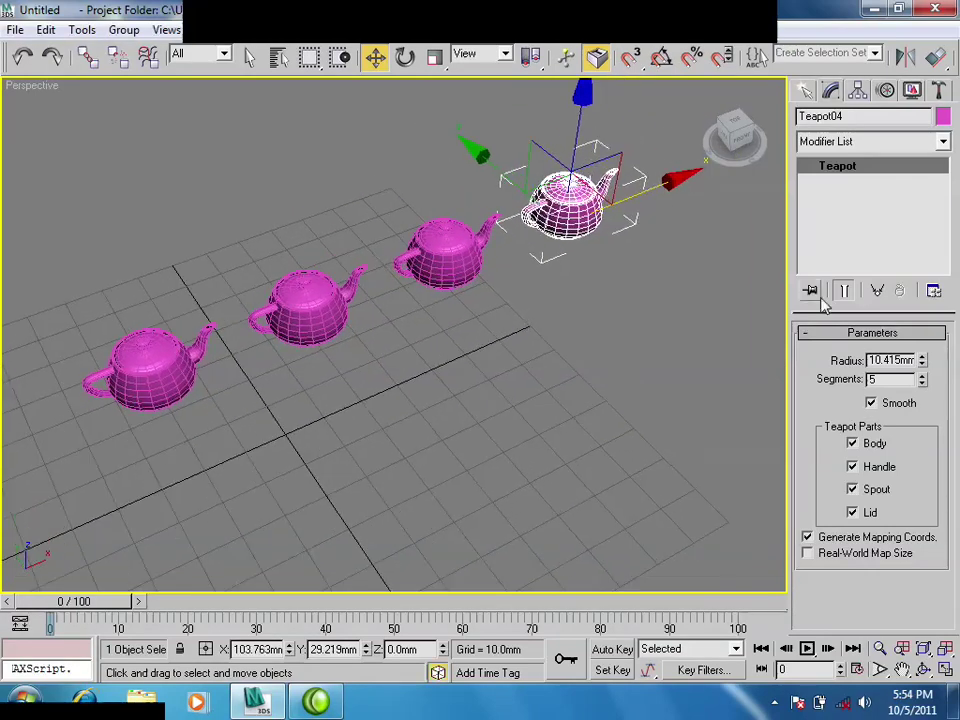
{"action": "left_click_drag", "start_coordinate": [922, 360], "coordinate": [922, 365]}
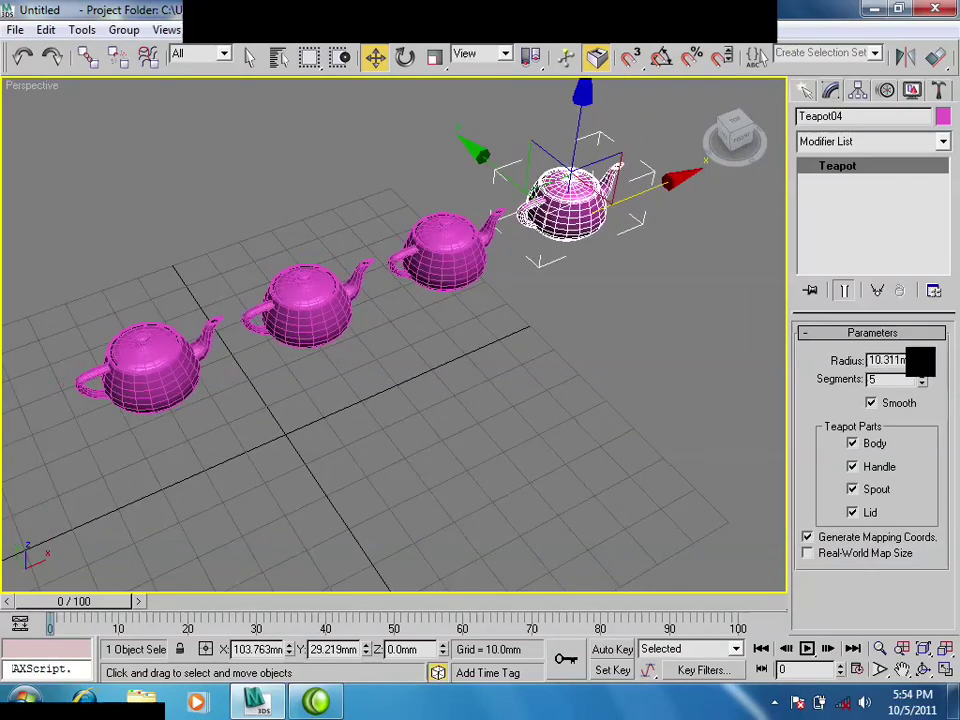
{"action": "left_click", "coordinate": [445, 248]}
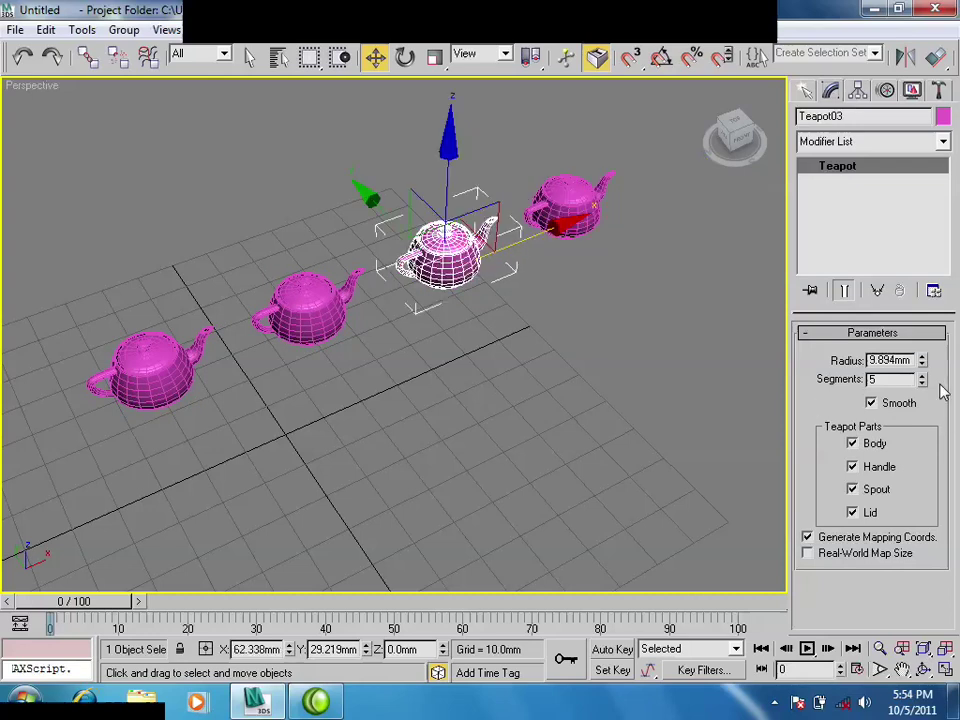
{"action": "left_click_drag", "start_coordinate": [922, 365], "coordinate": [921, 330]}
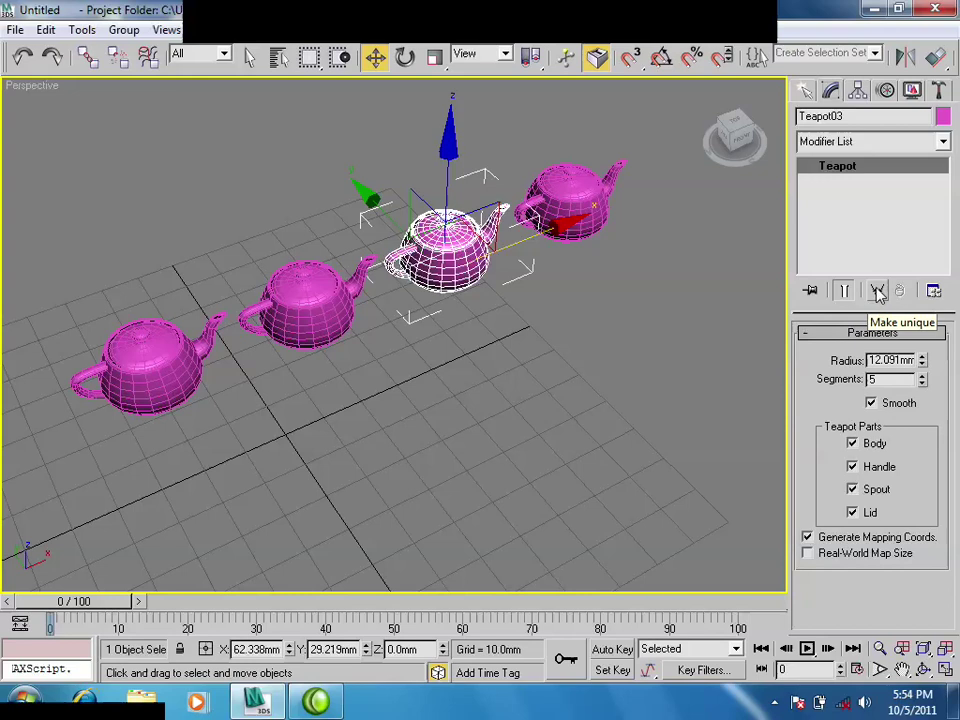
Make Teapot03 unique and enlarge it, shrink Teapot04's instances to 6.968mm, then box-select three teapots.
{"action": "left_click", "coordinate": [877, 290]}
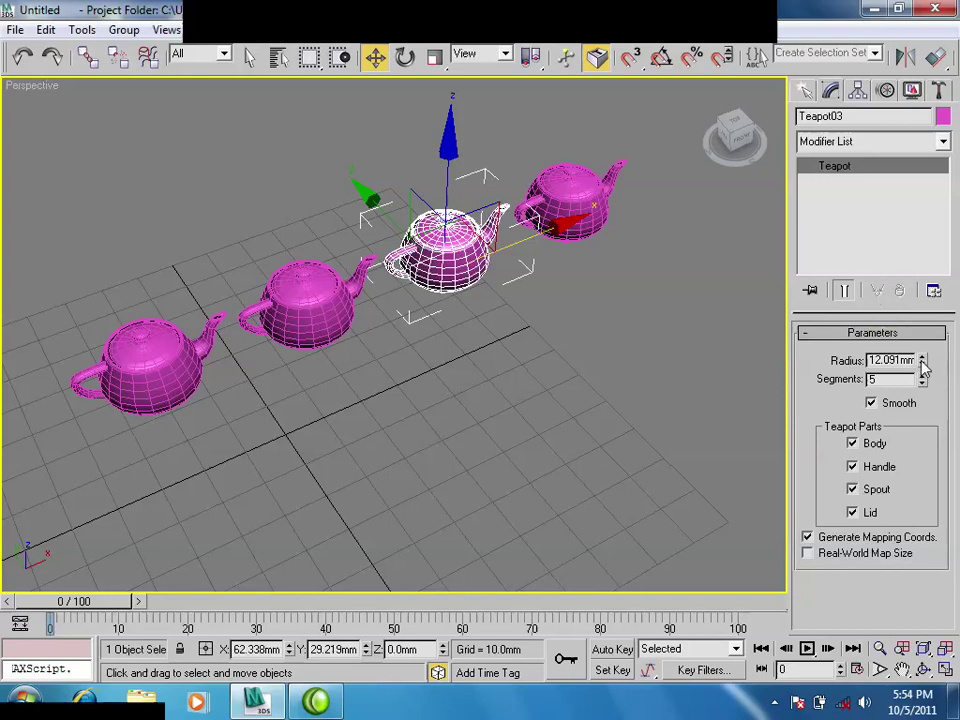
{"action": "left_click_drag", "start_coordinate": [922, 368], "coordinate": [910, 322]}
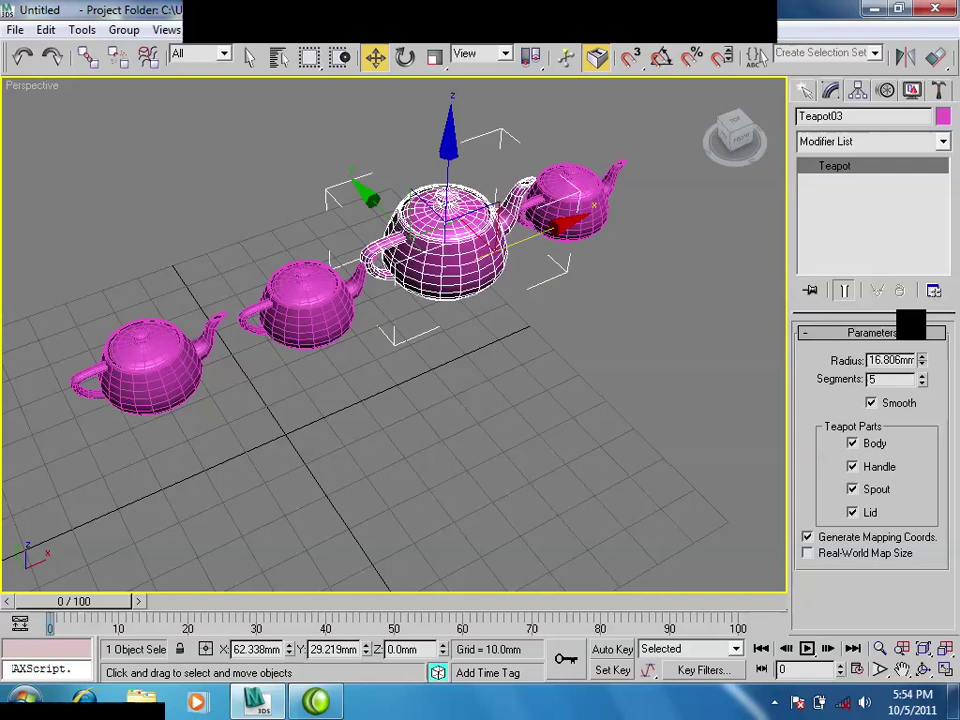
{"action": "left_click", "coordinate": [555, 190]}
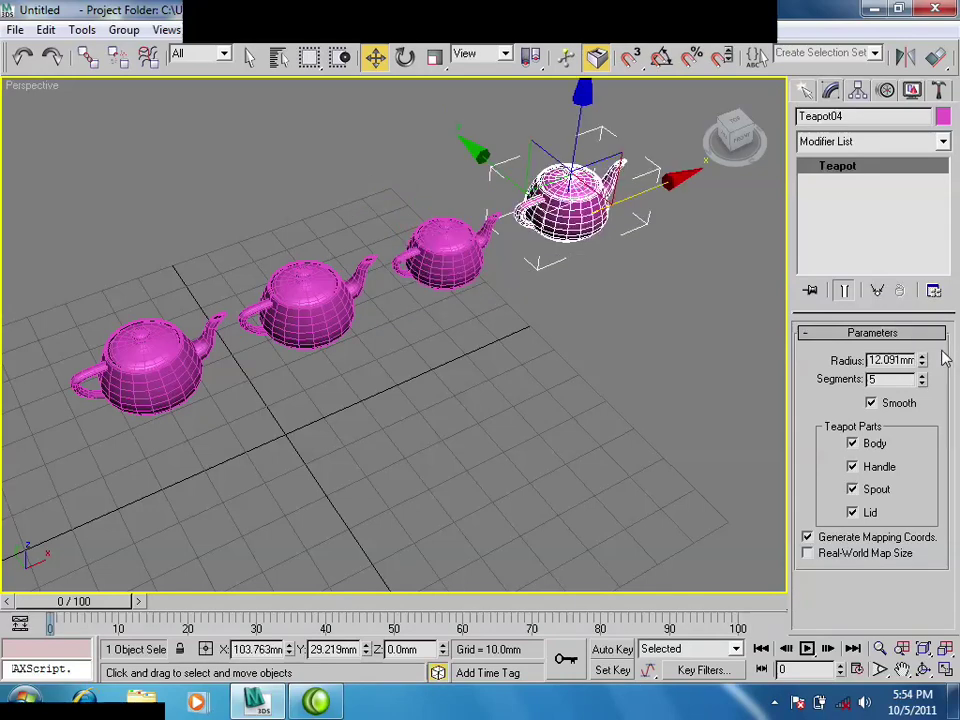
{"action": "left_click_drag", "start_coordinate": [922, 368], "coordinate": [917, 368]}
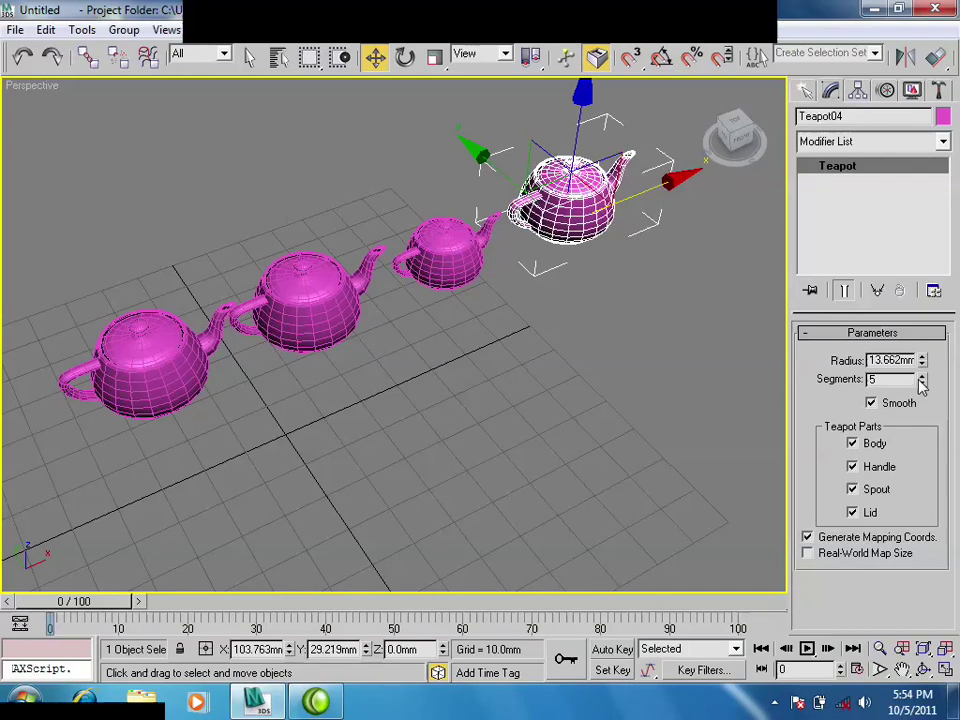
{"action": "left_click_drag", "start_coordinate": [922, 332], "coordinate": [906, 428]}
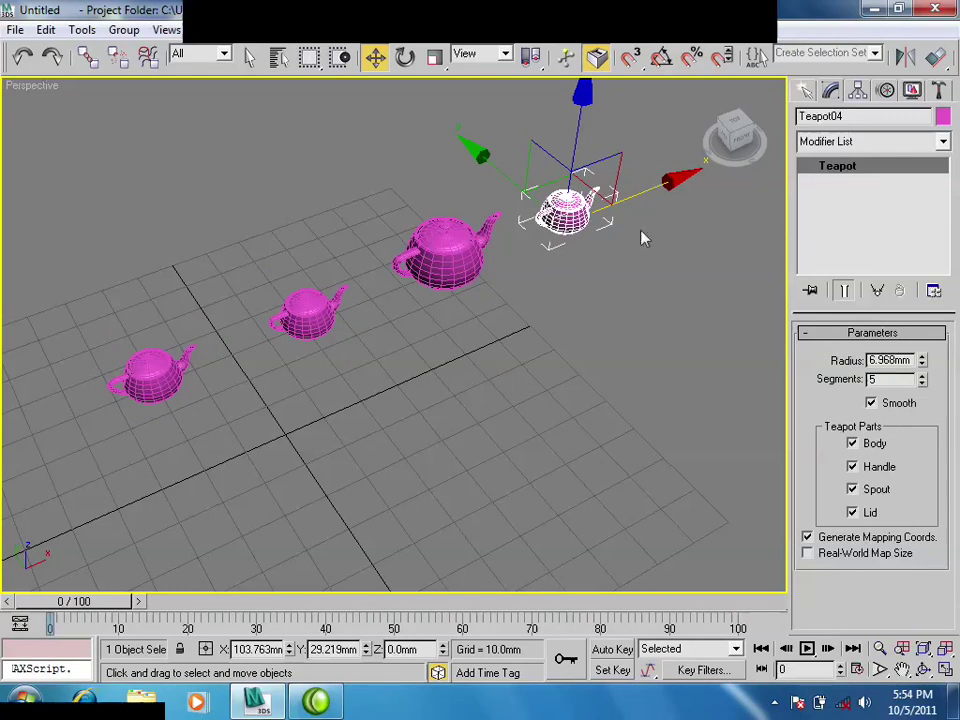
{"action": "left_click_drag", "start_coordinate": [650, 142], "coordinate": [293, 345]}
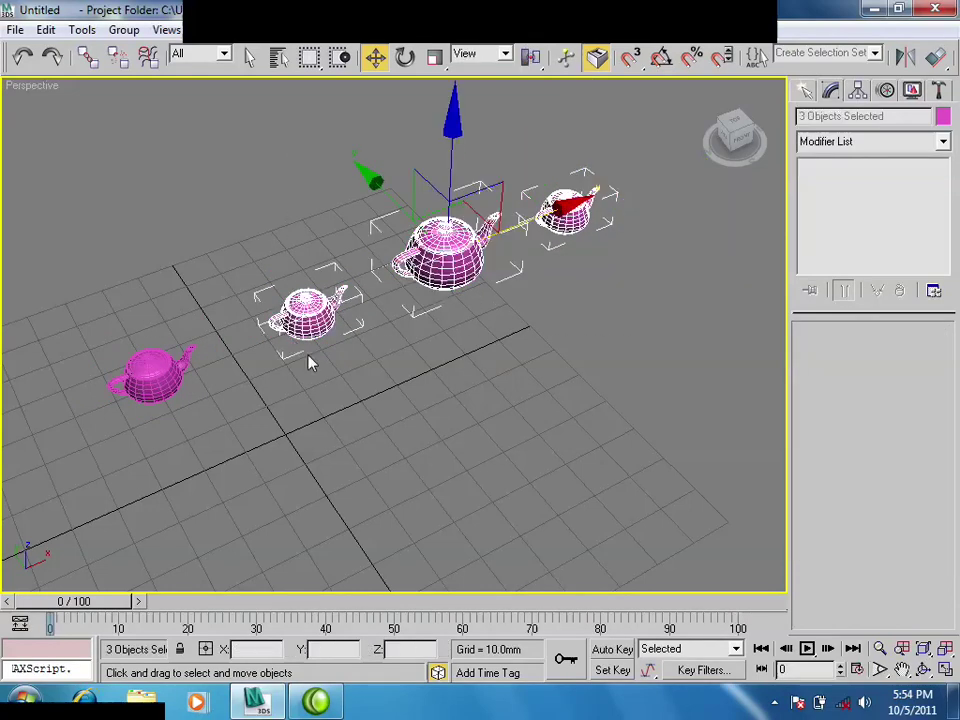
Delete the three selected teapots, select Teapot01, and frame the view on it.
{"action": "key", "text": "Delete"}
{"action": "left_click", "coordinate": [176, 379]}
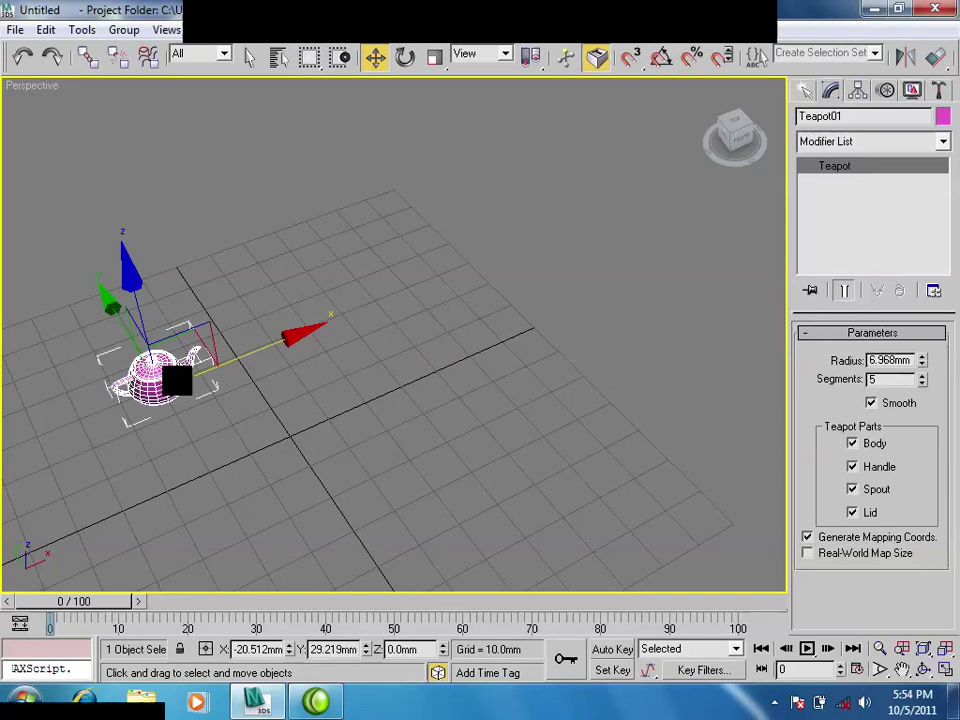
{"action": "middle_click_drag", "start_coordinate": [191, 406], "coordinate": [213, 408]}
{"action": "key", "text": "z"}
{"action": "scroll", "coordinate": [225, 340], "scroll_direction": "down", "scroll_amount": 3}
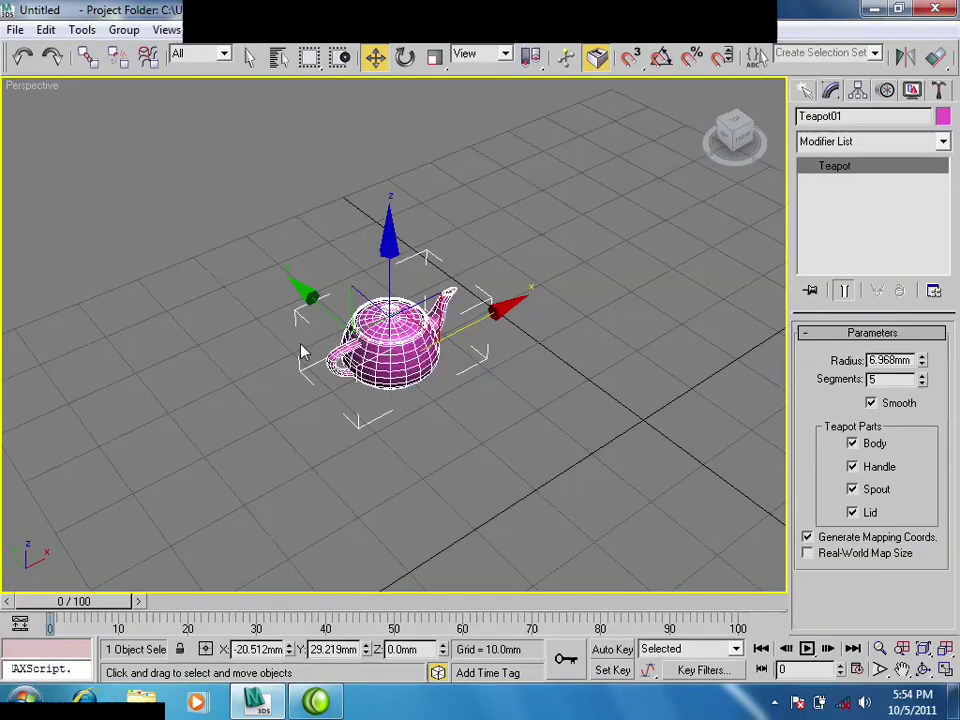
{"action": "scroll", "coordinate": [225, 340], "scroll_direction": "down", "scroll_amount": 2}
{"action": "scroll", "coordinate": [260, 358], "scroll_direction": "up", "scroll_amount": 1}
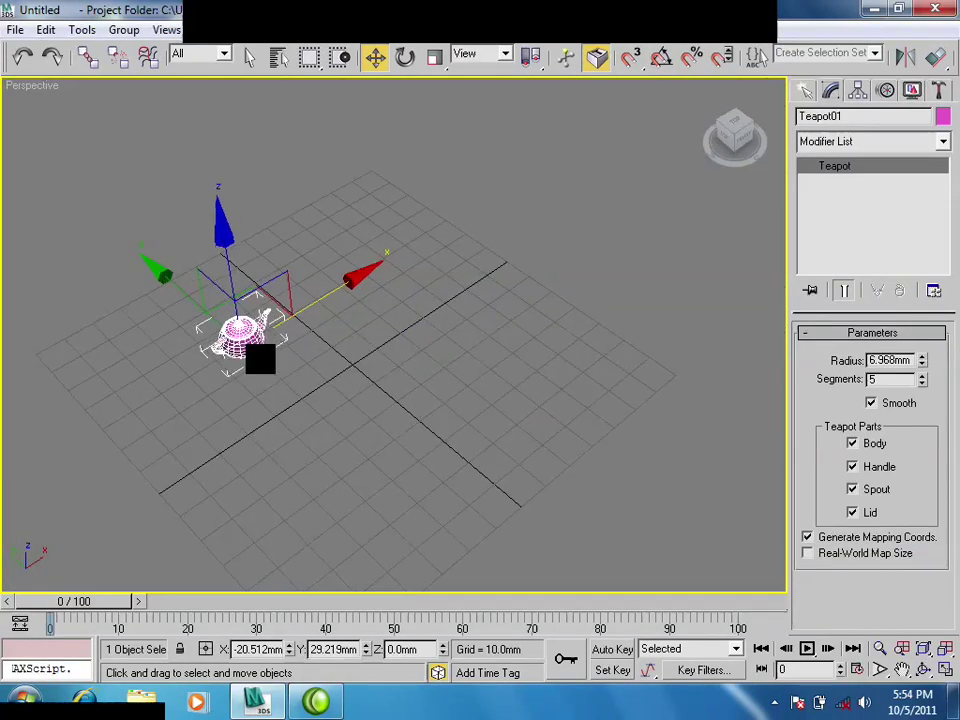
{"action": "left_click_drag", "start_coordinate": [868, 66], "coordinate": [463, 104]}
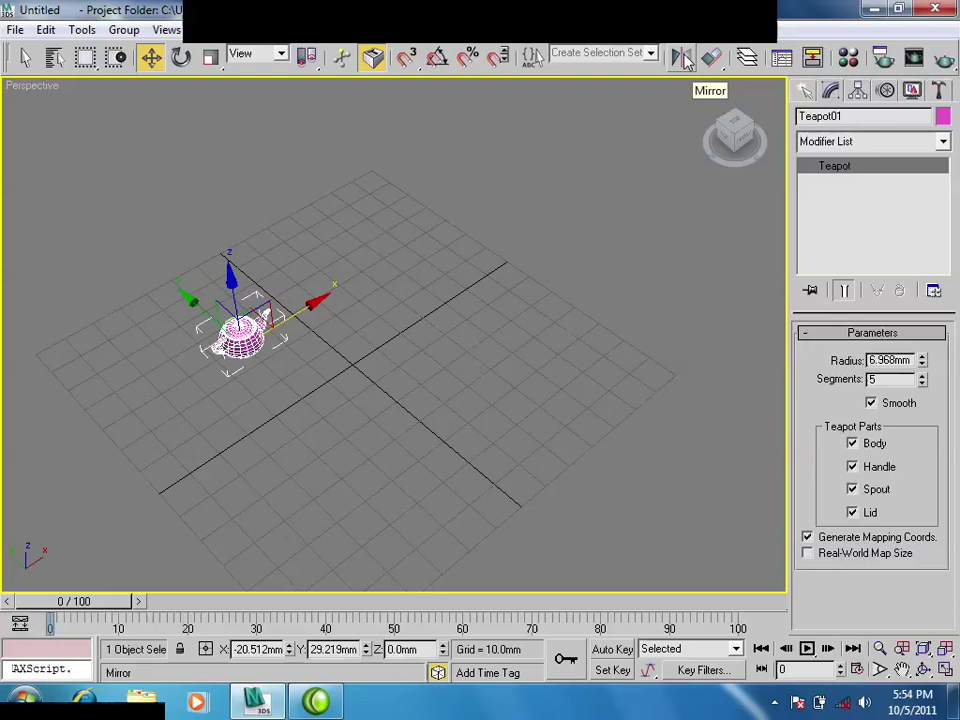
Open the Mirror dialog, cancel it, orbit the view, and reopen Mirror.
{"action": "left_click", "coordinate": [684, 62]}
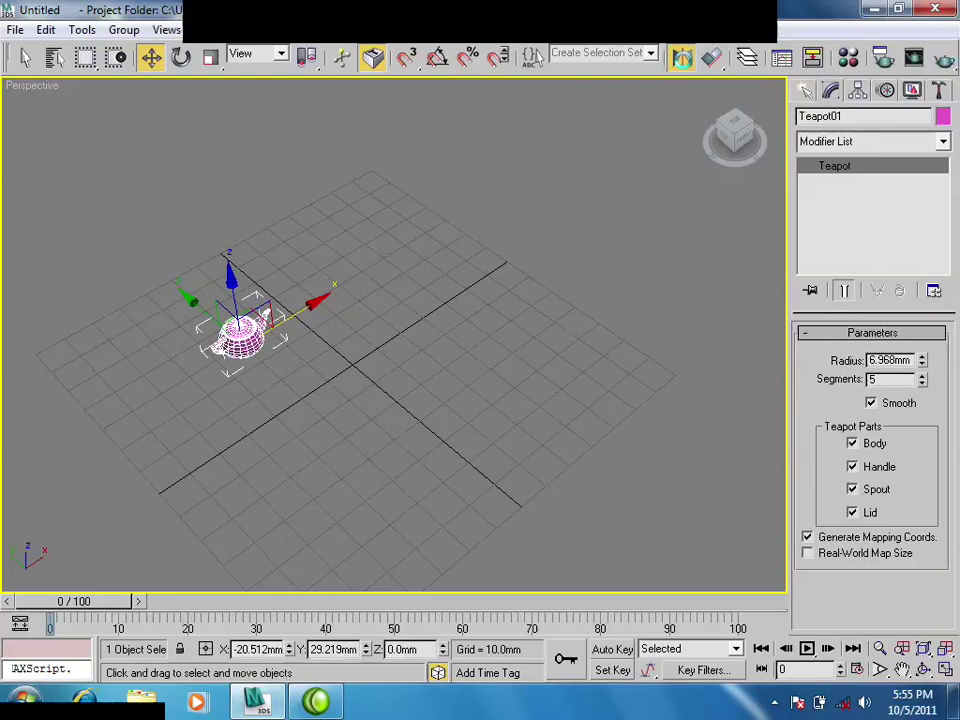
{"action": "left_click", "coordinate": [428, 480]}
{"action": "middle_click_drag", "start_coordinate": [401, 392], "coordinate": [506, 394], "text": "alt"}
{"action": "scroll", "coordinate": [471, 401], "scroll_direction": "up", "scroll_amount": 2}
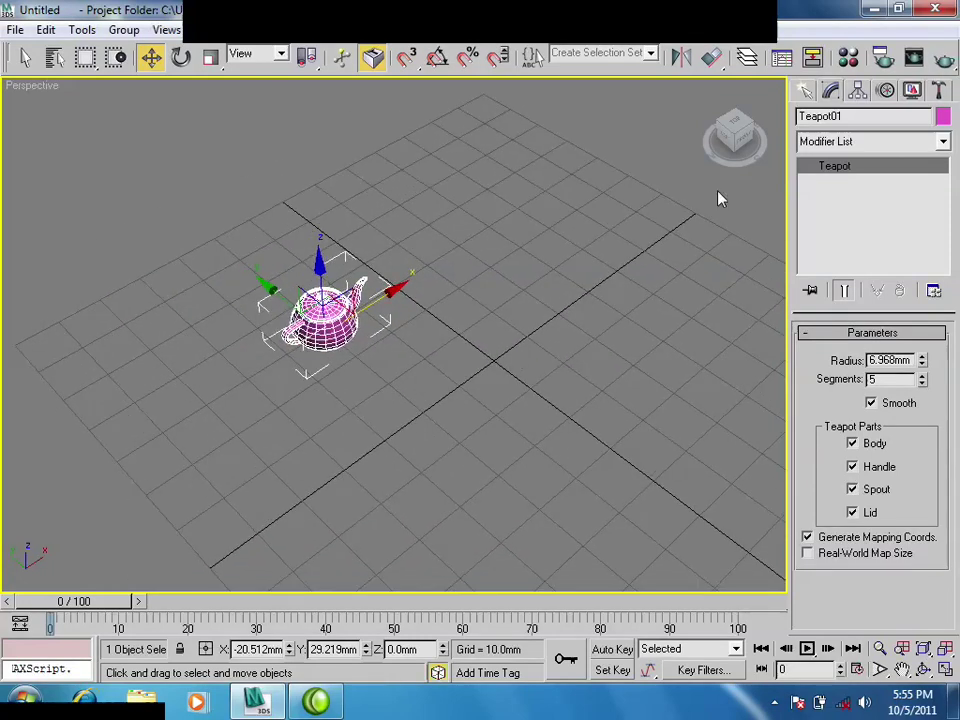
{"action": "left_click", "coordinate": [686, 62]}
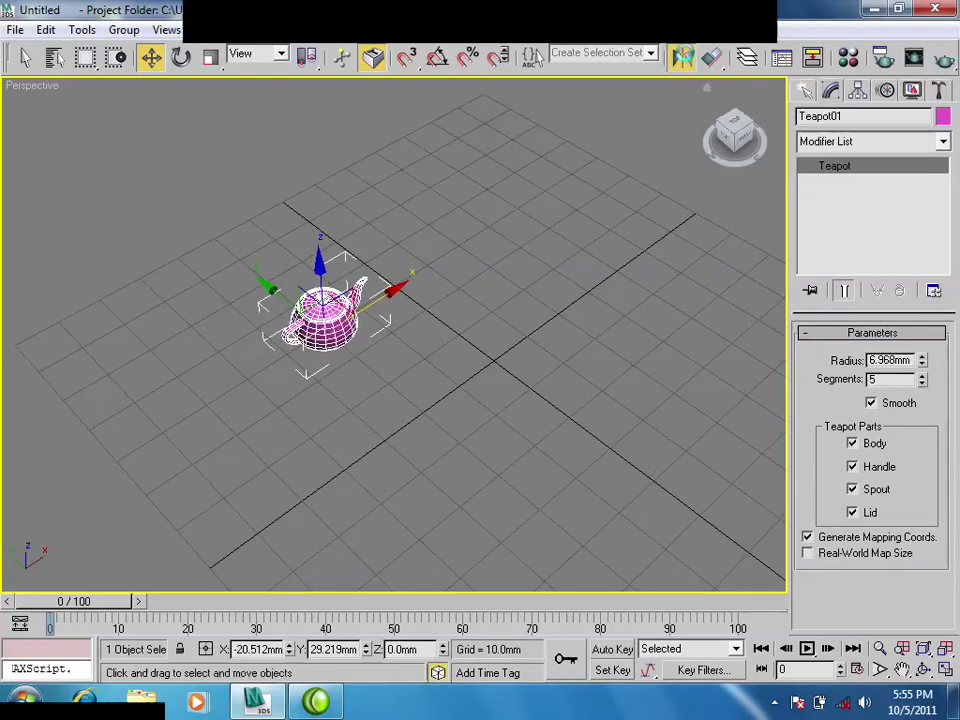
{"action": "mouse_move", "coordinate": [518, 172]}
{"action": "left_mouse_down"}
{"action": "mouse_move", "coordinate": [641, 163]}
{"action": "mouse_move", "coordinate": [746, 125]}
{"action": "left_mouse_up"}
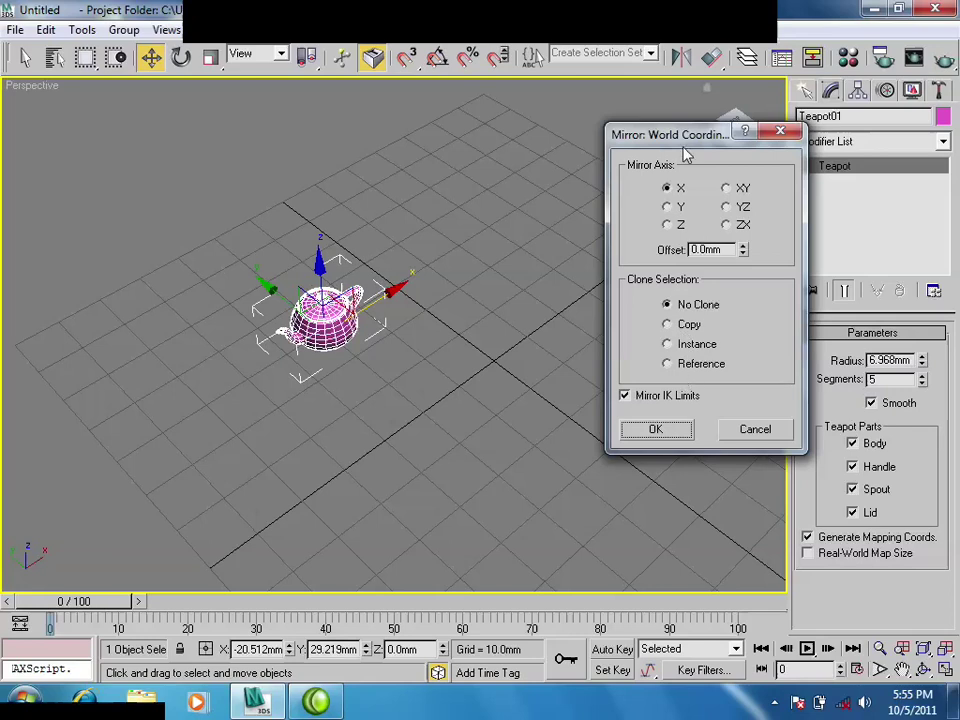
Set the mirror to X axis with Copy clone selection and a -35.022mm offset.
{"action": "left_click_drag", "start_coordinate": [688, 136], "coordinate": [715, 136]}
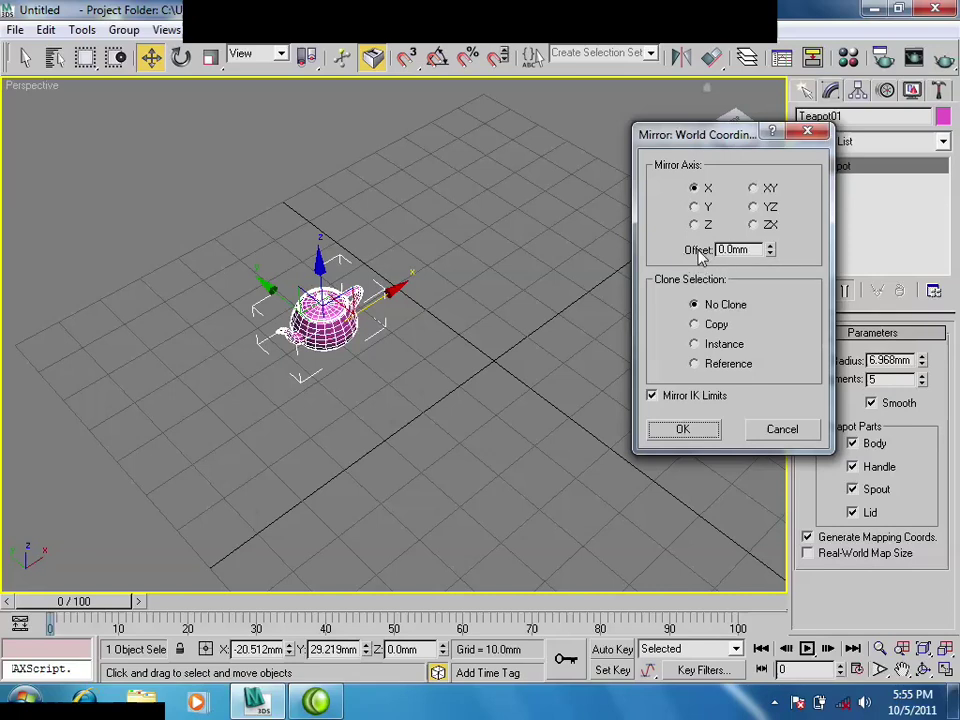
{"action": "left_click", "coordinate": [700, 328]}
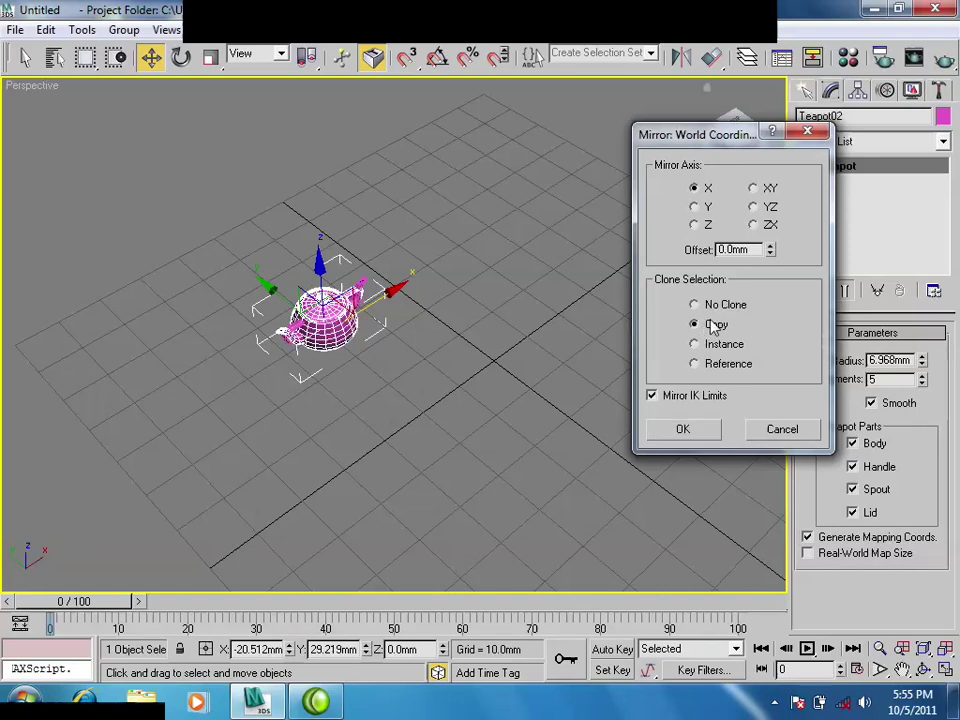
{"action": "left_click", "coordinate": [770, 246]}
{"action": "left_click_drag", "start_coordinate": [770, 246], "coordinate": [630, 287]}
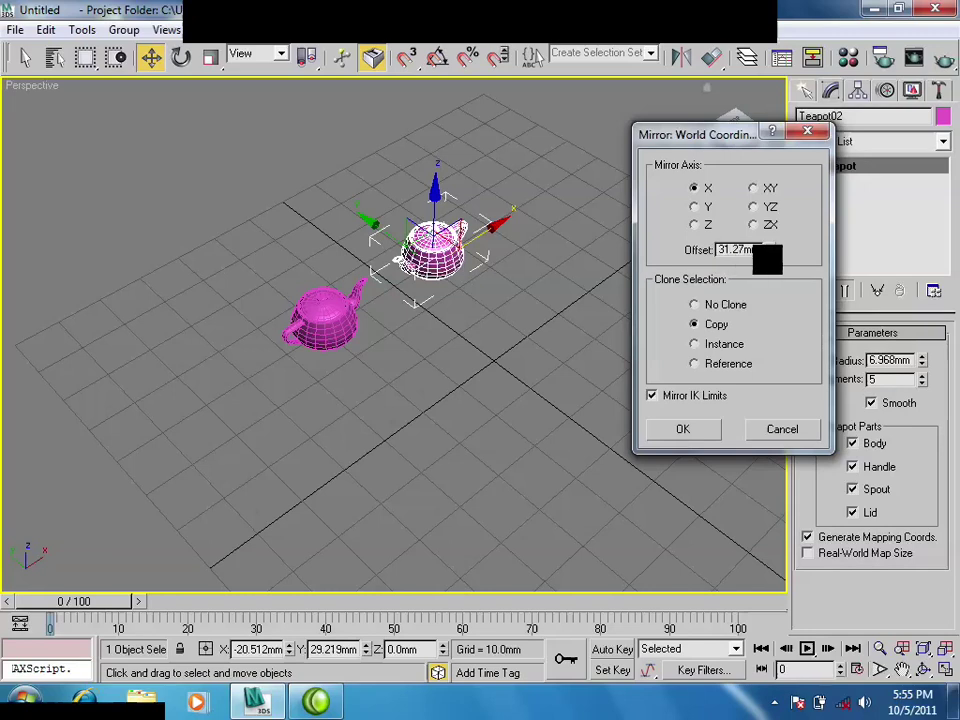
{"action": "left_click_drag", "start_coordinate": [765, 250], "coordinate": [705, 252]}
{"action": "mouse_move", "coordinate": [770, 250]}
{"action": "left_mouse_down"}
{"action": "mouse_move", "coordinate": [768, 193]}
{"action": "mouse_move", "coordinate": [769, 362]}
{"action": "mouse_move", "coordinate": [754, 515]}
{"action": "mouse_move", "coordinate": [763, 446]}
{"action": "mouse_move", "coordinate": [762, 472]}
{"action": "left_mouse_up"}
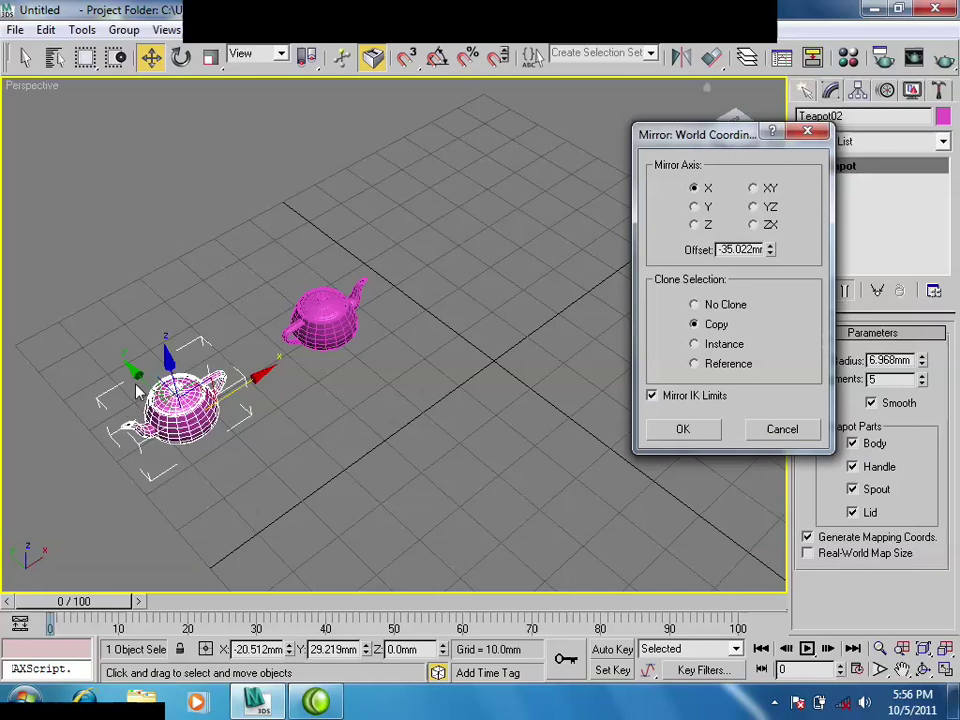
Preview the mirror across the Y axis with the offset set to 35.022.
{"action": "left_click", "coordinate": [702, 208]}
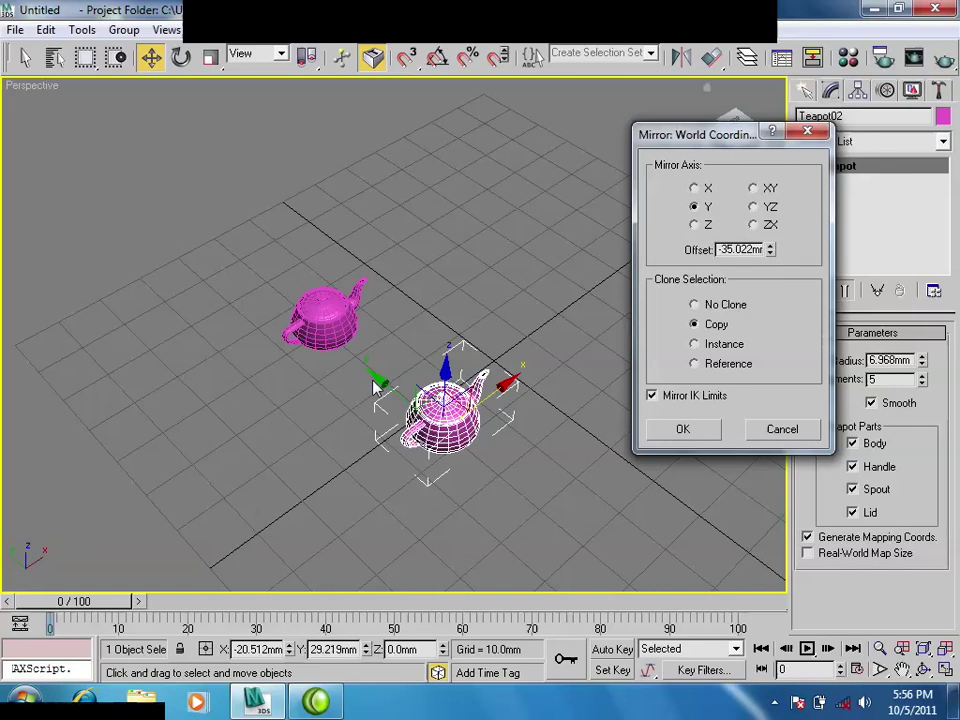
{"action": "double_click", "coordinate": [740, 249]}
{"action": "type", "text": "35.022"}
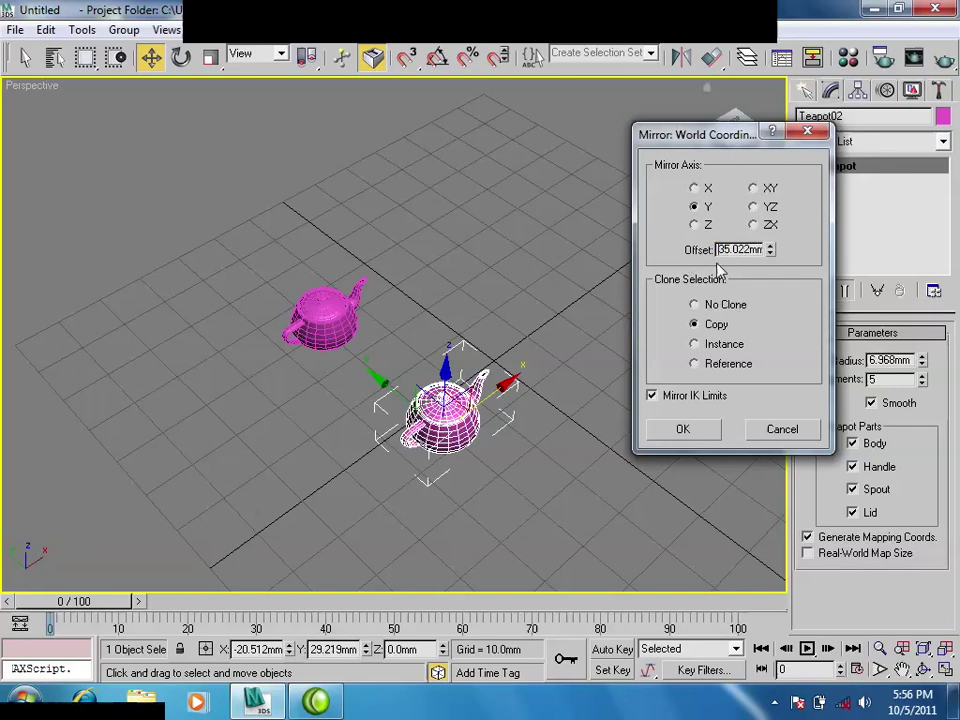
{"action": "left_click", "coordinate": [695, 207]}
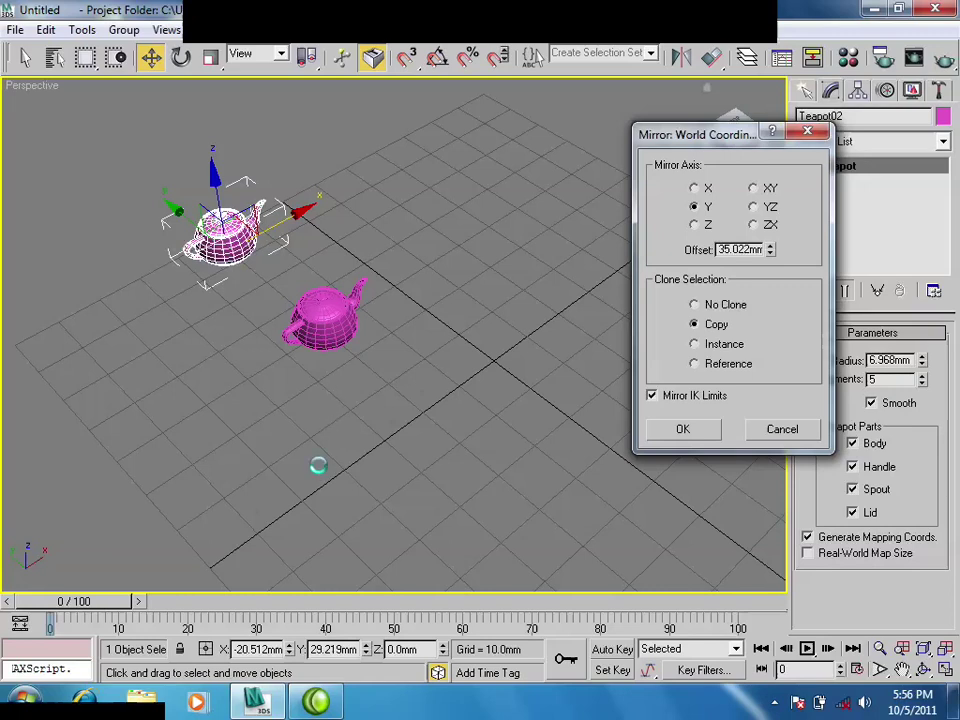
{"action": "left_click", "coordinate": [705, 150]}
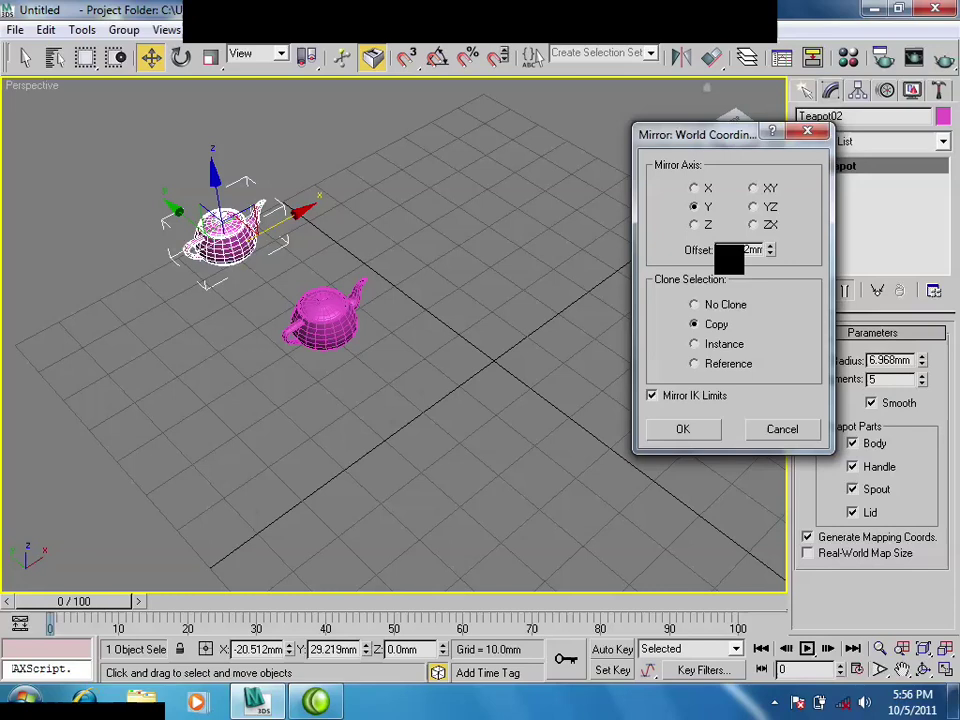
Mirror the teapot copy across Z with a 38.174mm offset and confirm.
{"action": "left_click", "coordinate": [707, 229]}
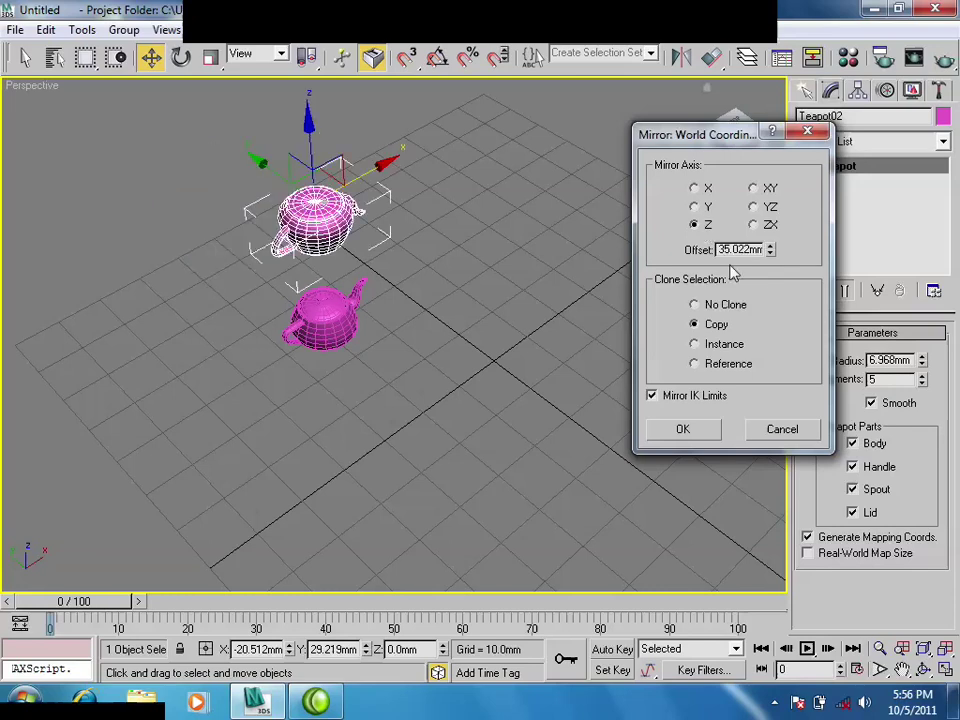
{"action": "left_click", "coordinate": [698, 222]}
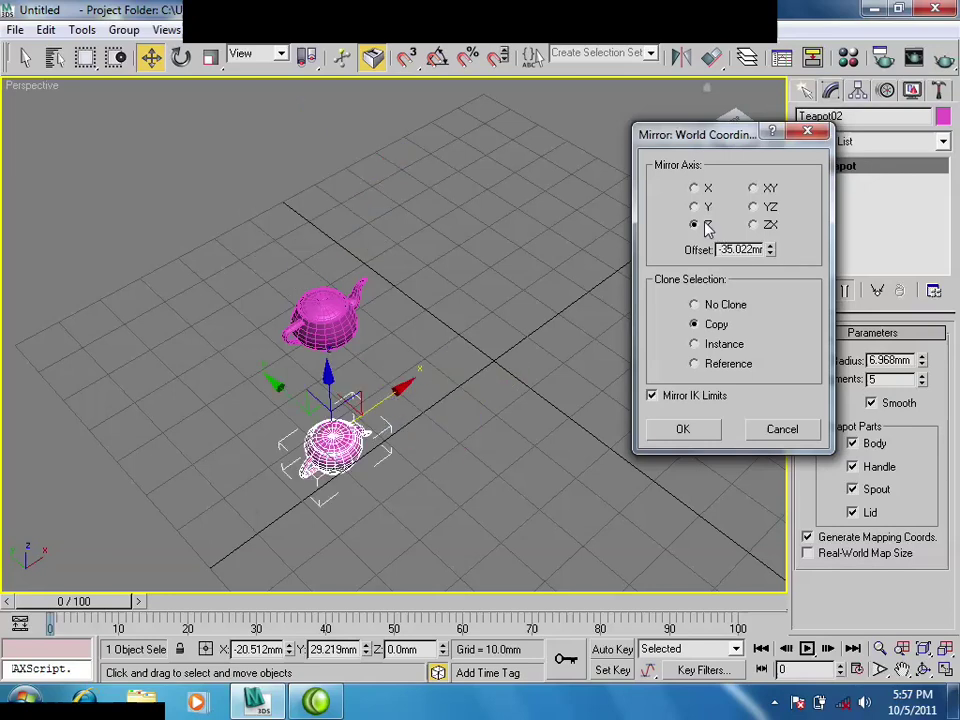
{"action": "mouse_move", "coordinate": [769, 254]}
{"action": "left_mouse_down"}
{"action": "mouse_move", "coordinate": [768, 304]}
{"action": "mouse_move", "coordinate": [767, 58]}
{"action": "left_mouse_up"}
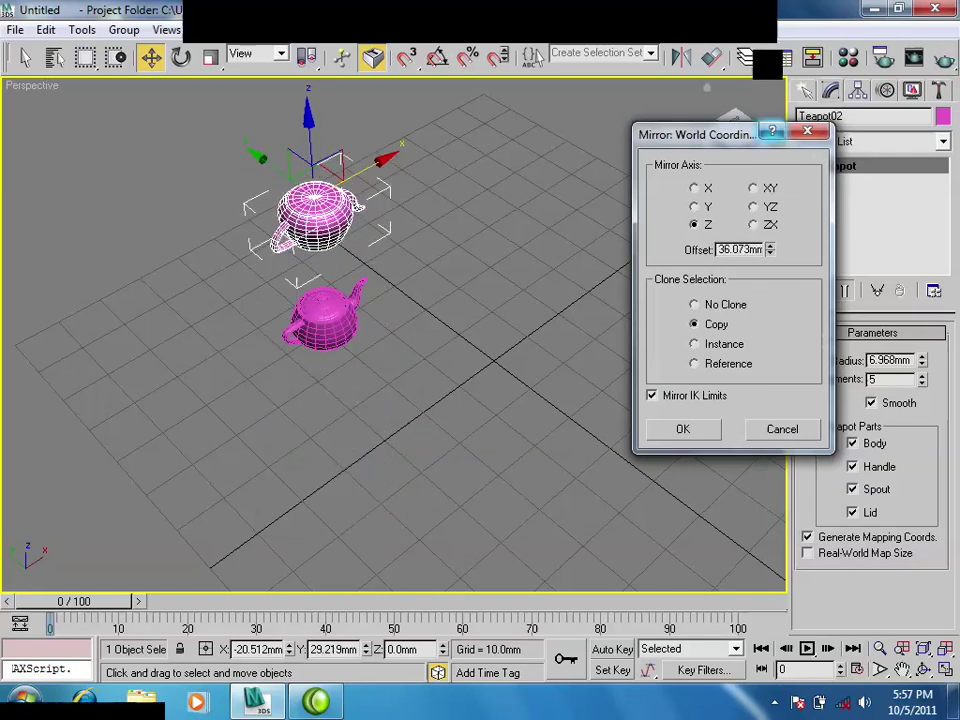
{"action": "left_click", "coordinate": [712, 206]}
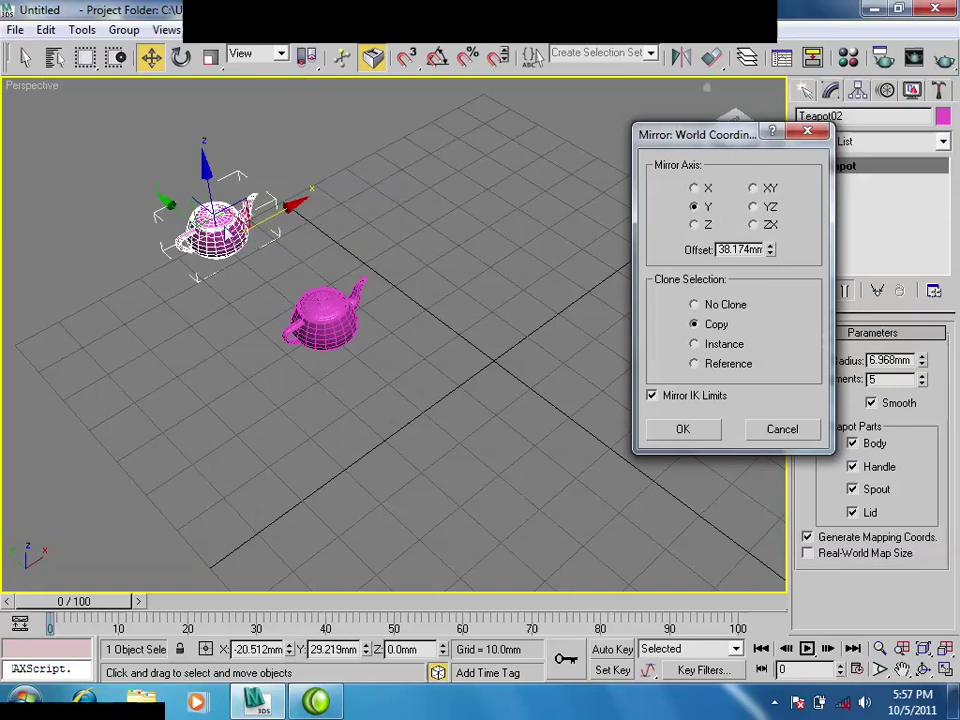
{"action": "left_click", "coordinate": [707, 189]}
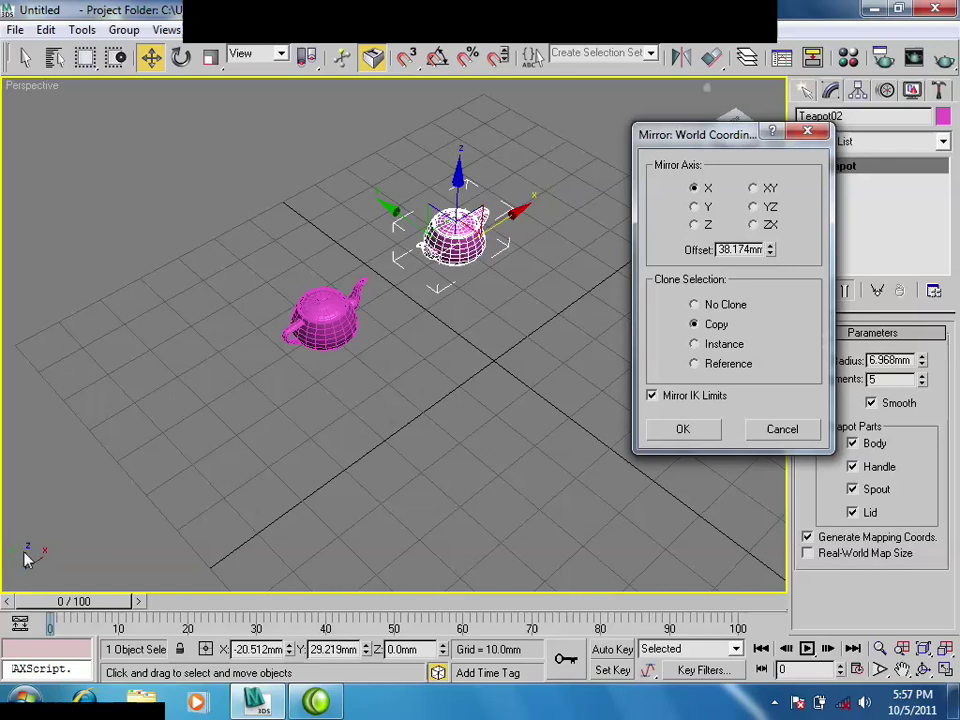
{"action": "left_click", "coordinate": [695, 207]}
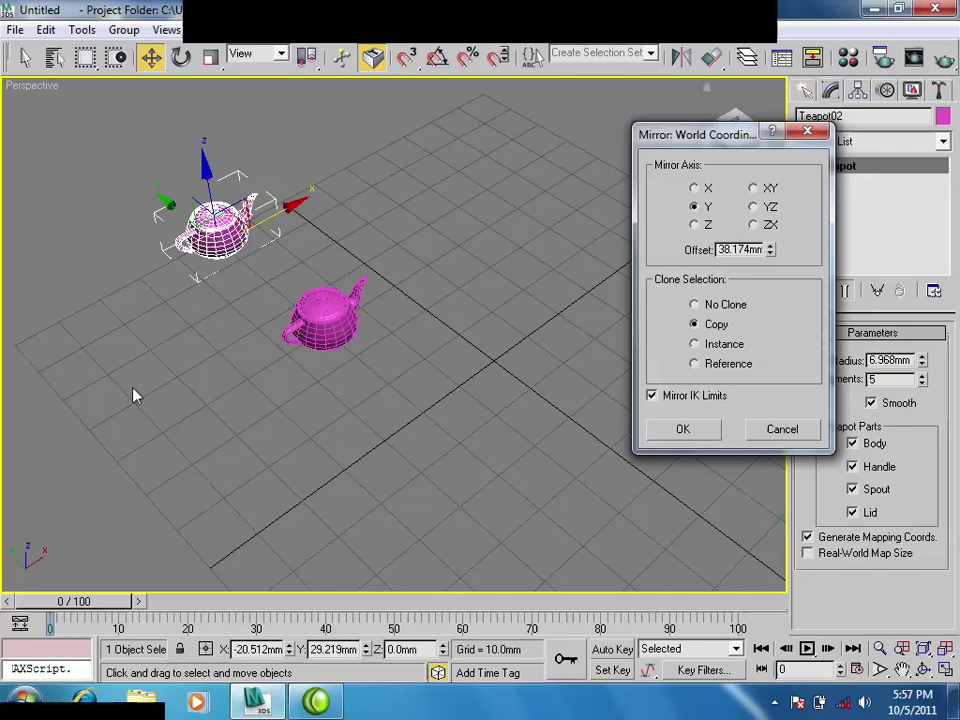
{"action": "left_click", "coordinate": [695, 225]}
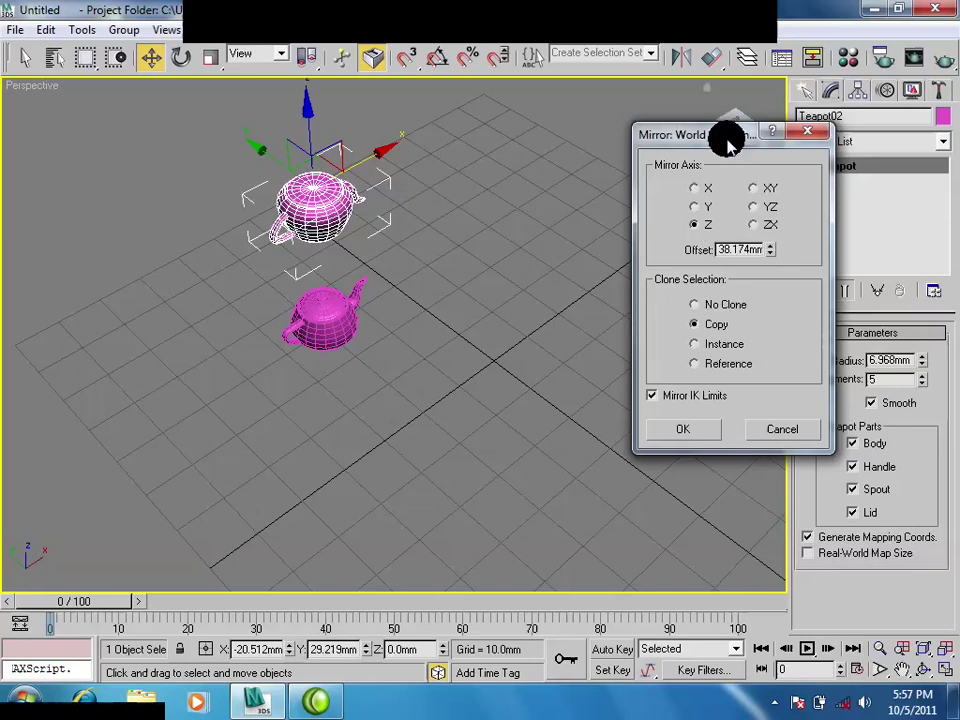
{"action": "left_click_drag", "start_coordinate": [727, 143], "coordinate": [771, 141]}
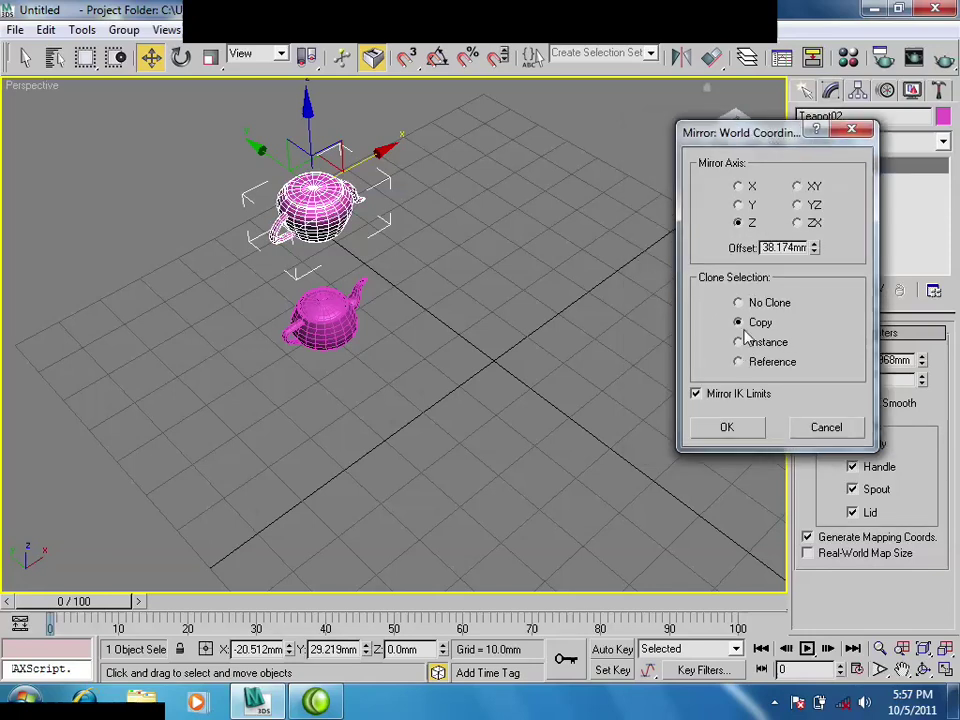
{"action": "left_click_drag", "start_coordinate": [739, 141], "coordinate": [701, 236]}
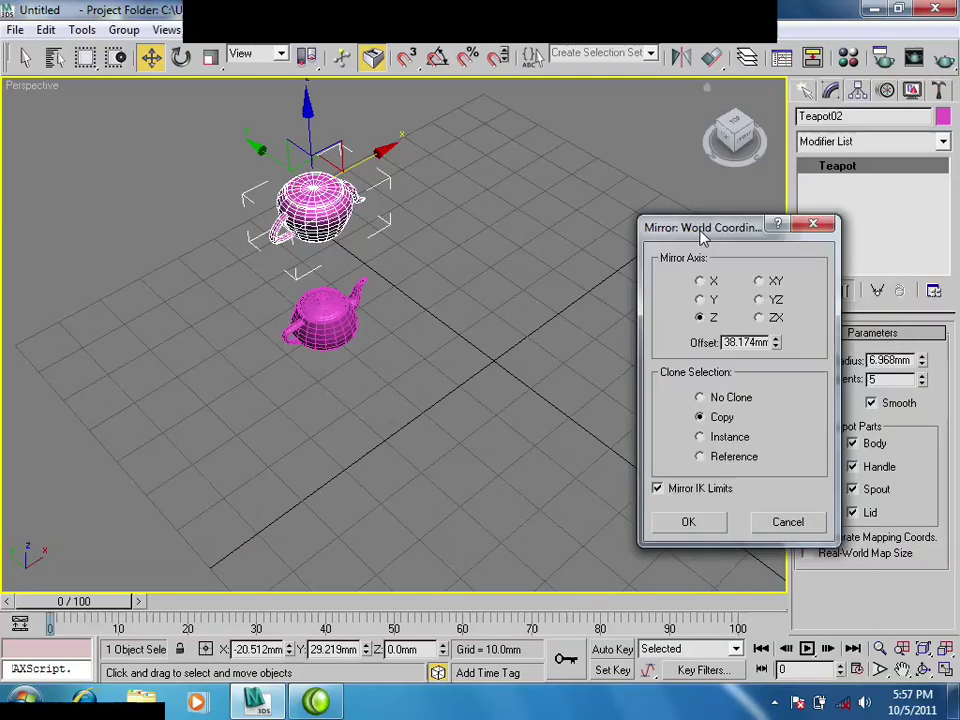
{"action": "left_click", "coordinate": [694, 522]}
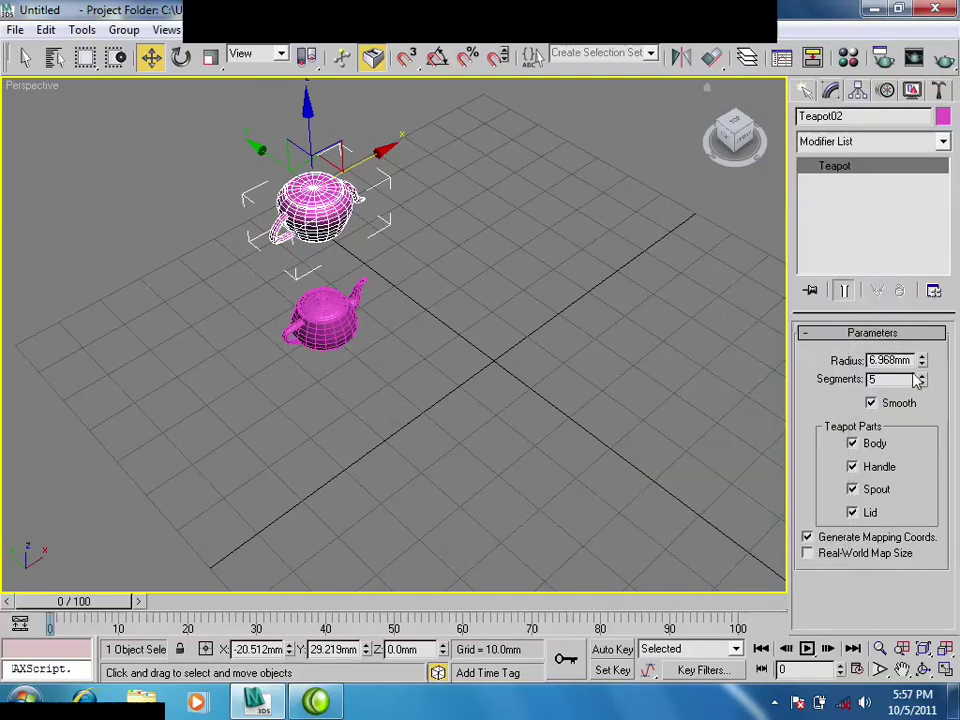
Delete the mirrored teapot copy and reselect the original teapot.
{"action": "mouse_move", "coordinate": [921, 360]}
{"action": "left_mouse_down"}
{"action": "mouse_move", "coordinate": [921, 318]}
{"action": "mouse_move", "coordinate": [917, 369]}
{"action": "left_mouse_up"}
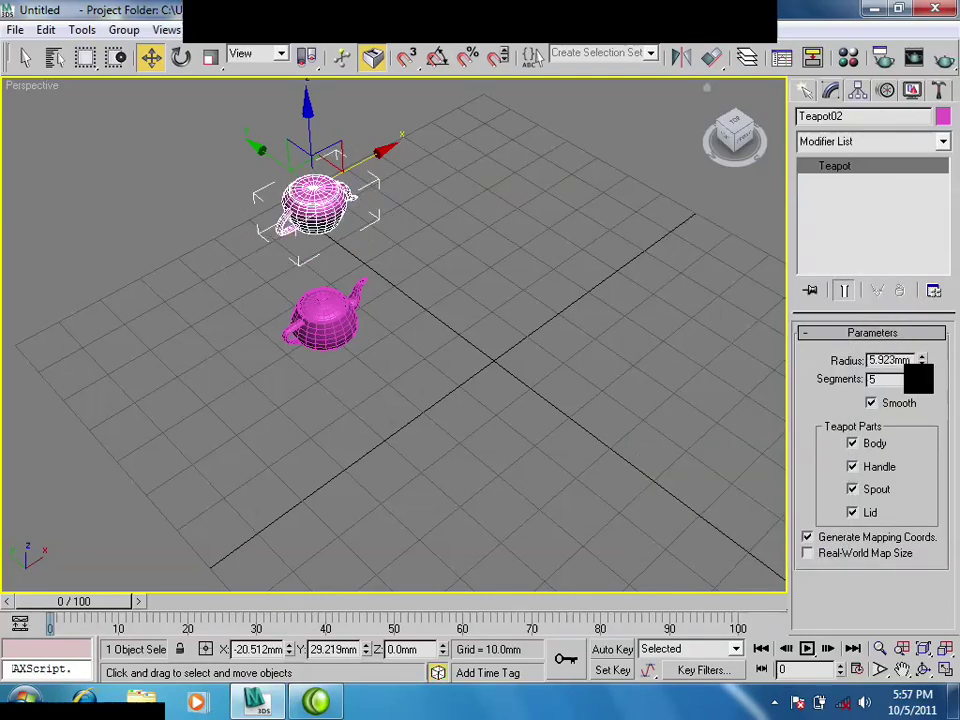
{"action": "key", "text": "Delete"}
{"action": "left_click", "coordinate": [296, 318]}
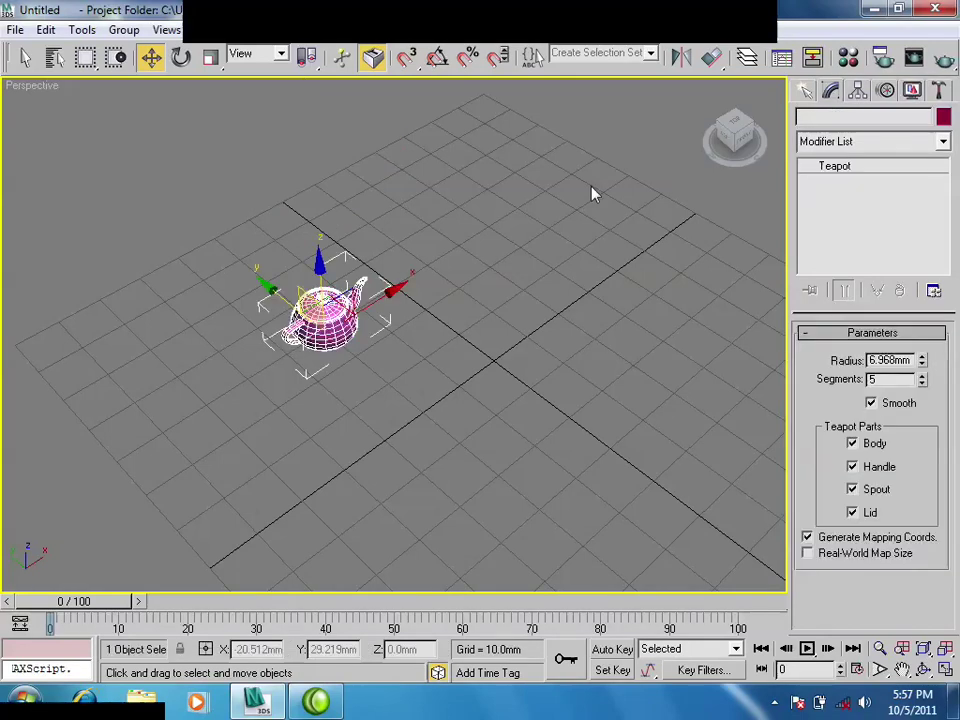
Set up a Z-axis mirror instance of the teapot with a 30 mm offset.
{"action": "left_click", "coordinate": [683, 57]}
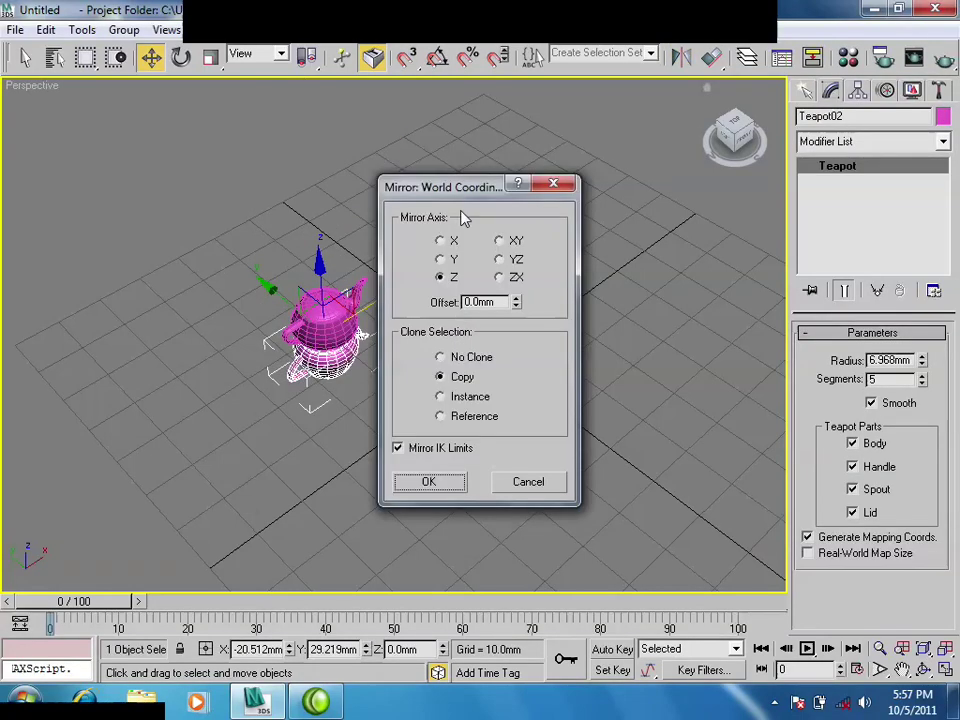
{"action": "left_click_drag", "start_coordinate": [460, 190], "coordinate": [617, 211]}
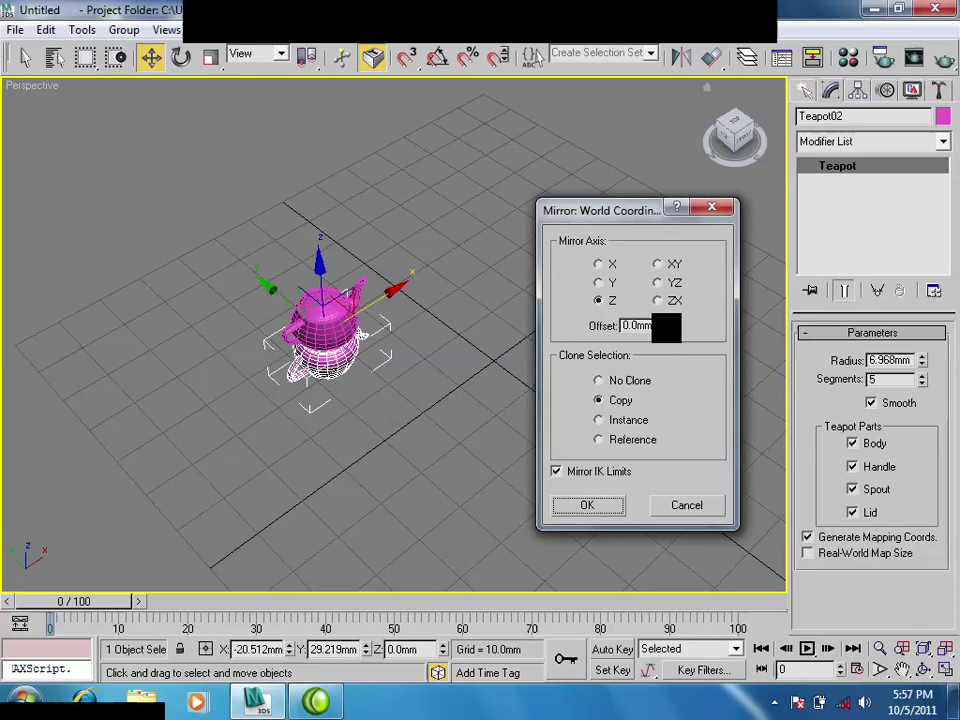
{"action": "left_click_drag", "start_coordinate": [660, 326], "coordinate": [620, 328]}
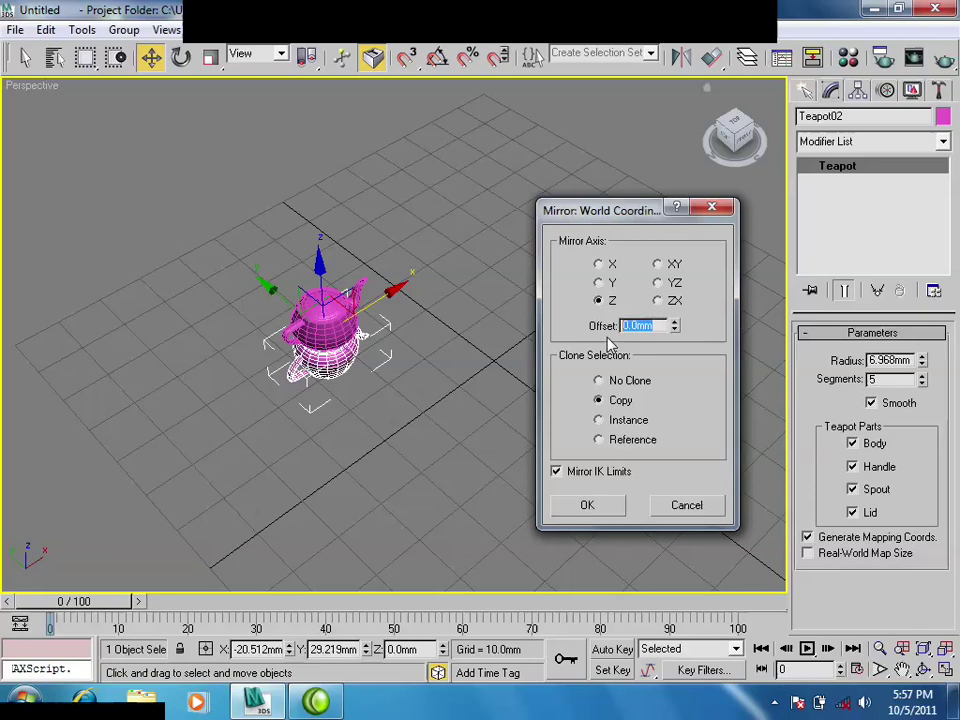
{"action": "type", "text": "15"}
{"action": "key", "text": "Return"}
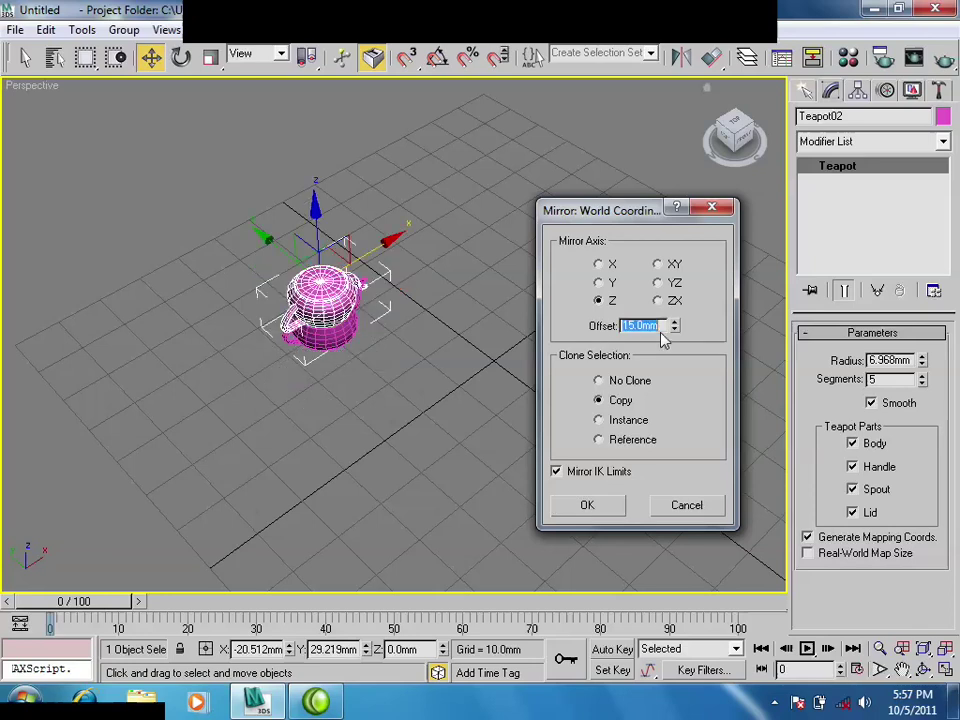
{"action": "type", "text": "30"}
{"action": "key", "text": "Return"}
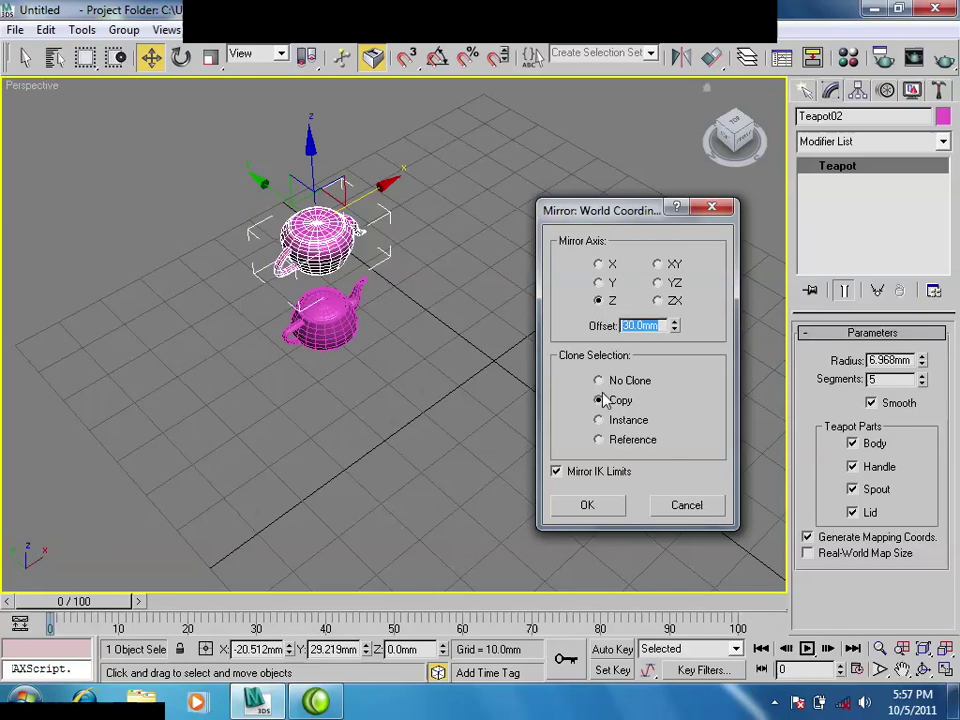
{"action": "left_click", "coordinate": [599, 420]}
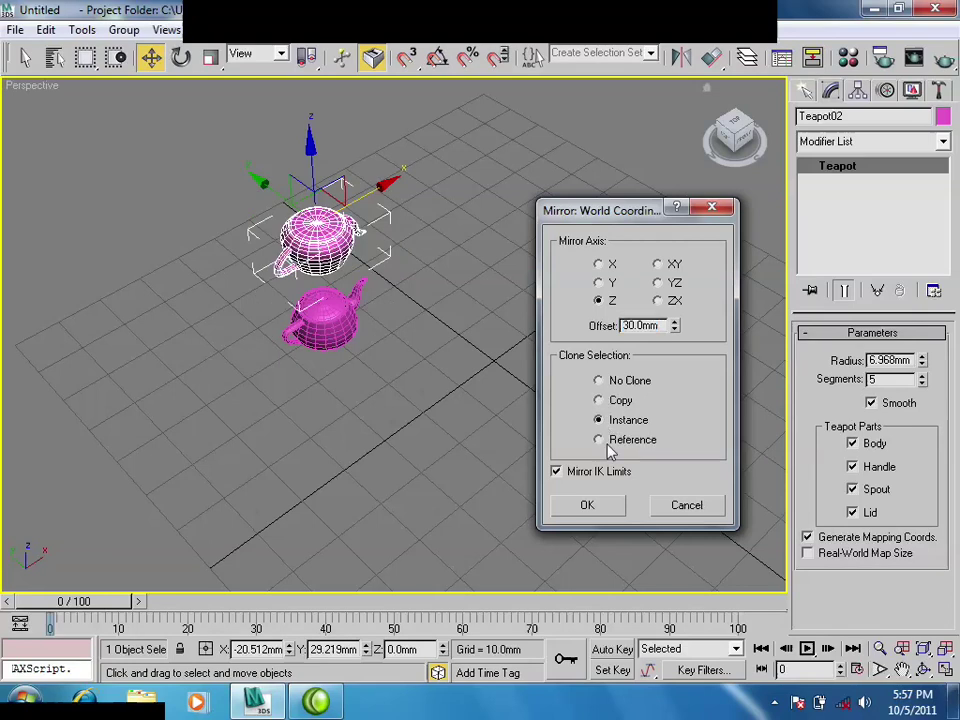
Create the 30 mm instanced teapot, make it unique and resize it, then delete it.
{"action": "left_click", "coordinate": [596, 510]}
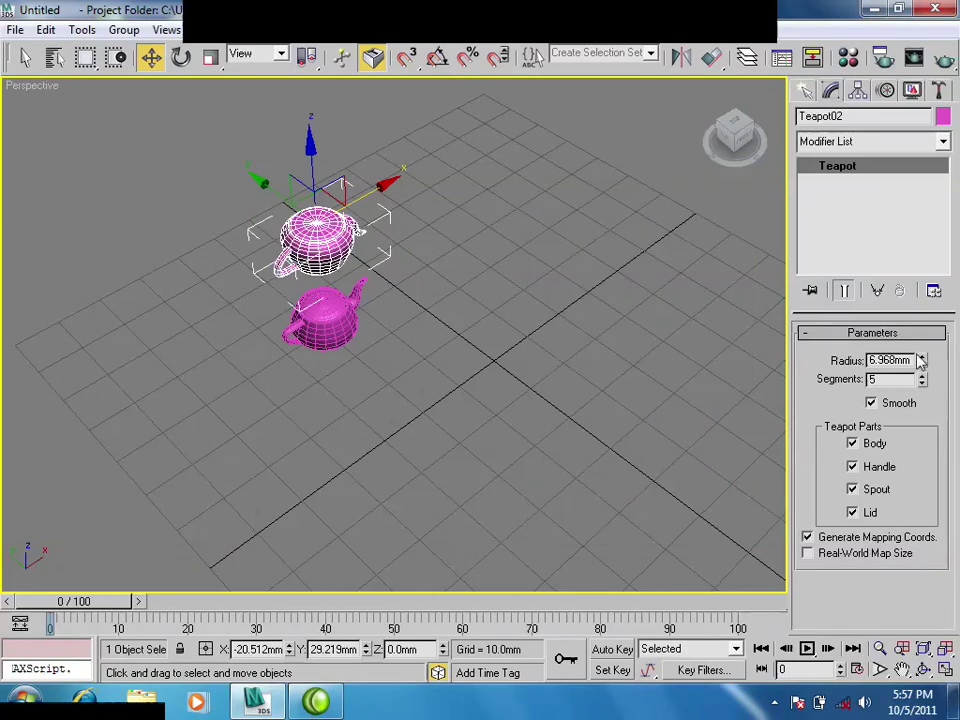
{"action": "left_click_drag", "start_coordinate": [921, 362], "coordinate": [919, 366]}
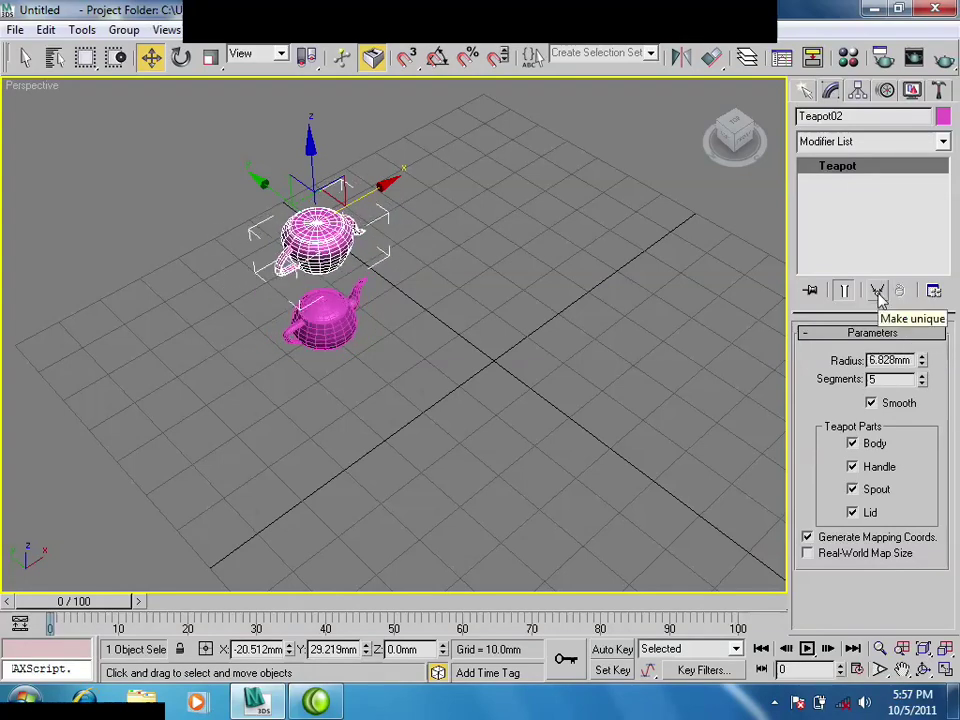
{"action": "left_click", "coordinate": [877, 291]}
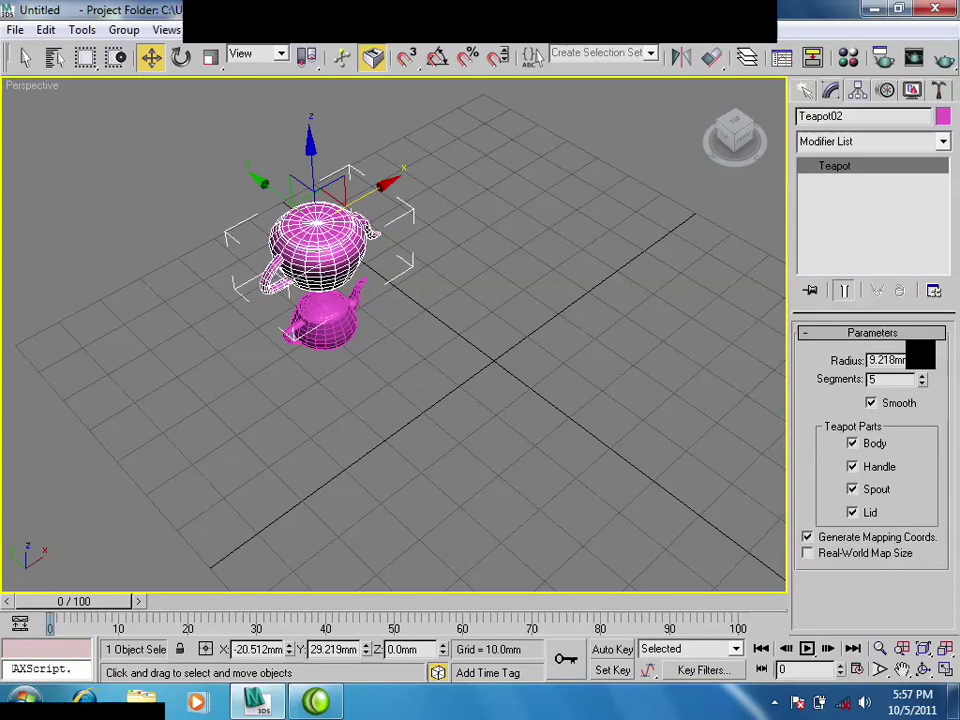
{"action": "left_click_drag", "start_coordinate": [919, 332], "coordinate": [921, 355]}
{"action": "key", "text": "Delete"}
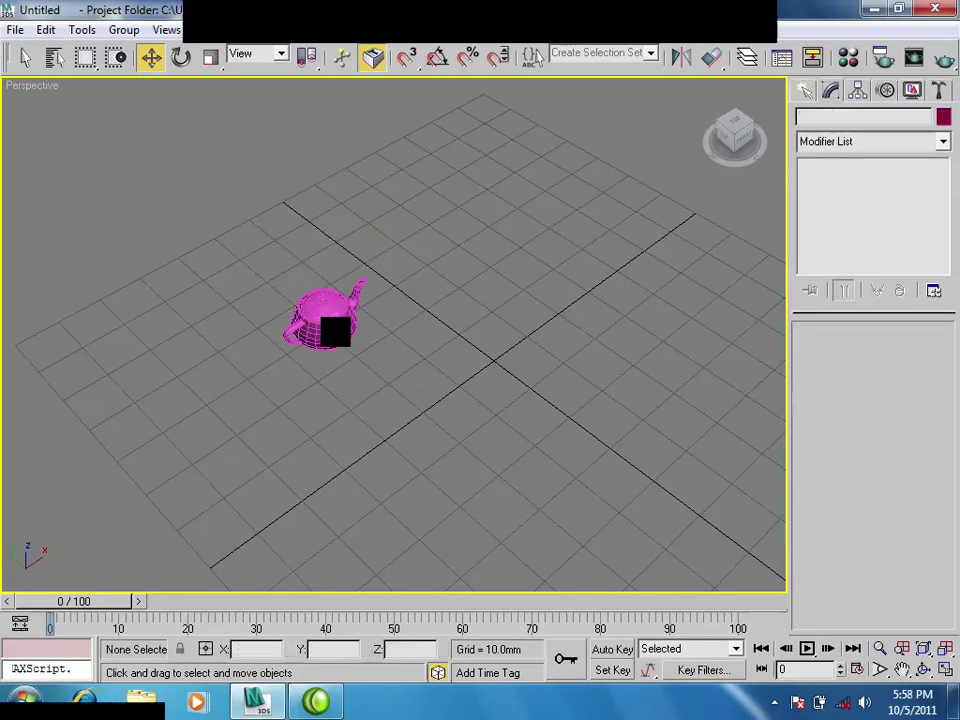
{"action": "key", "text": "ctrl+a"}
Reopen the Mirror settings and preview the X, Y and Z mirror axes on the teapot.
{"action": "left_click", "coordinate": [683, 57]}
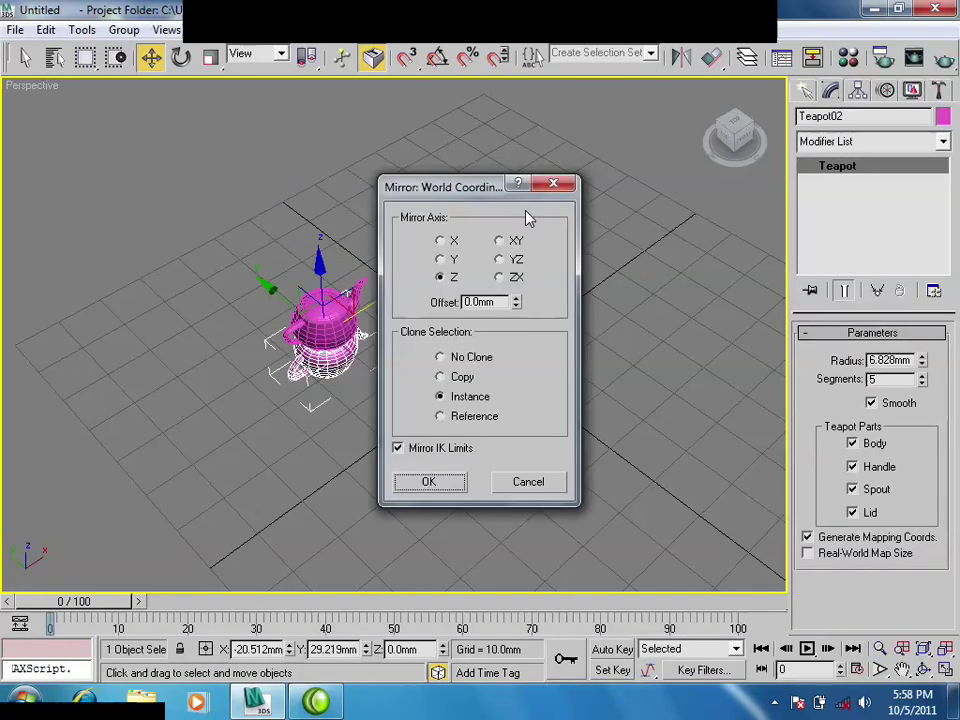
{"action": "left_click_drag", "start_coordinate": [469, 188], "coordinate": [634, 191]}
{"action": "left_click", "coordinate": [600, 231]}
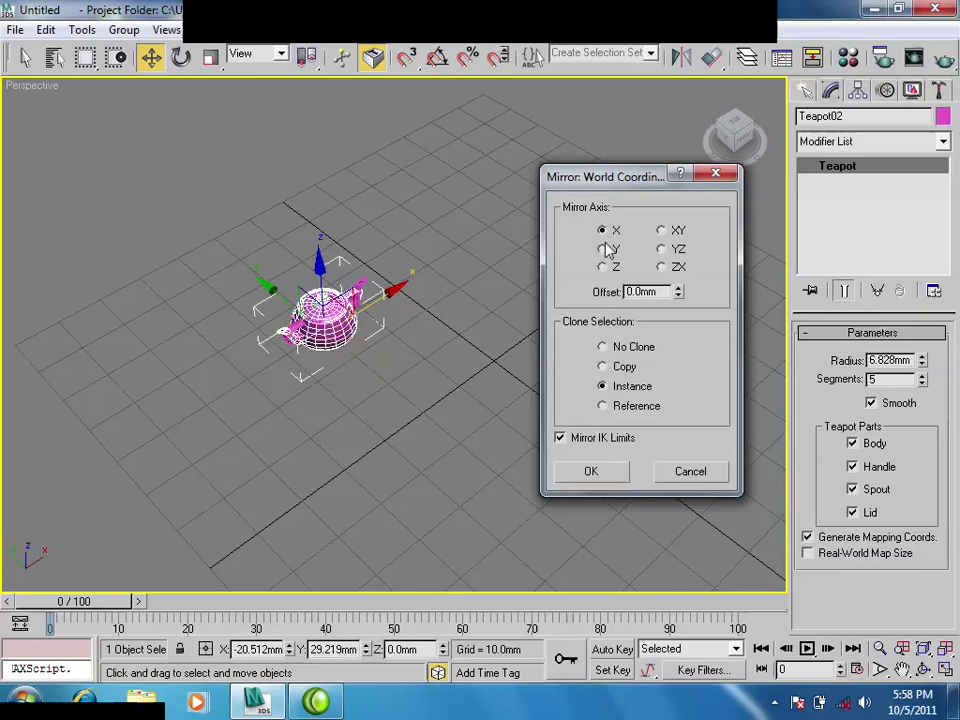
{"action": "left_click", "coordinate": [601, 249]}
{"action": "left_click", "coordinate": [601, 267]}
{"action": "left_click", "coordinate": [601, 249]}
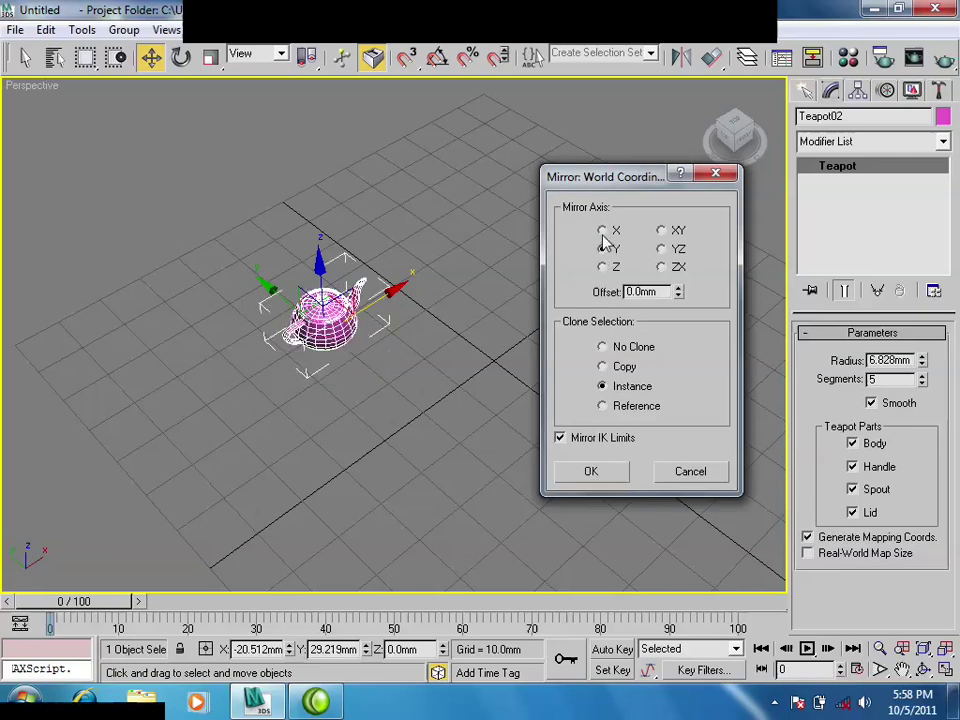
{"action": "left_click", "coordinate": [601, 231]}
{"action": "left_click", "coordinate": [601, 249]}
{"action": "left_click", "coordinate": [602, 267]}
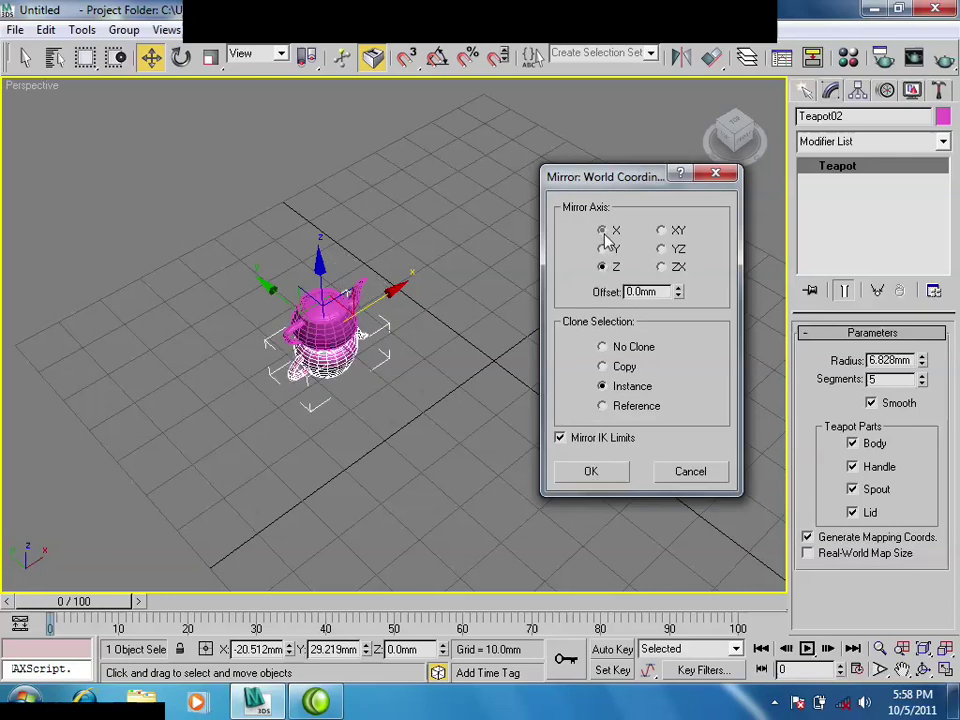
{"action": "left_click", "coordinate": [602, 231]}
Set a 33.34 mm mirror offset on the Z axis and cycle through the clone options.
{"action": "left_click_drag", "start_coordinate": [678, 291], "coordinate": [678, 220]}
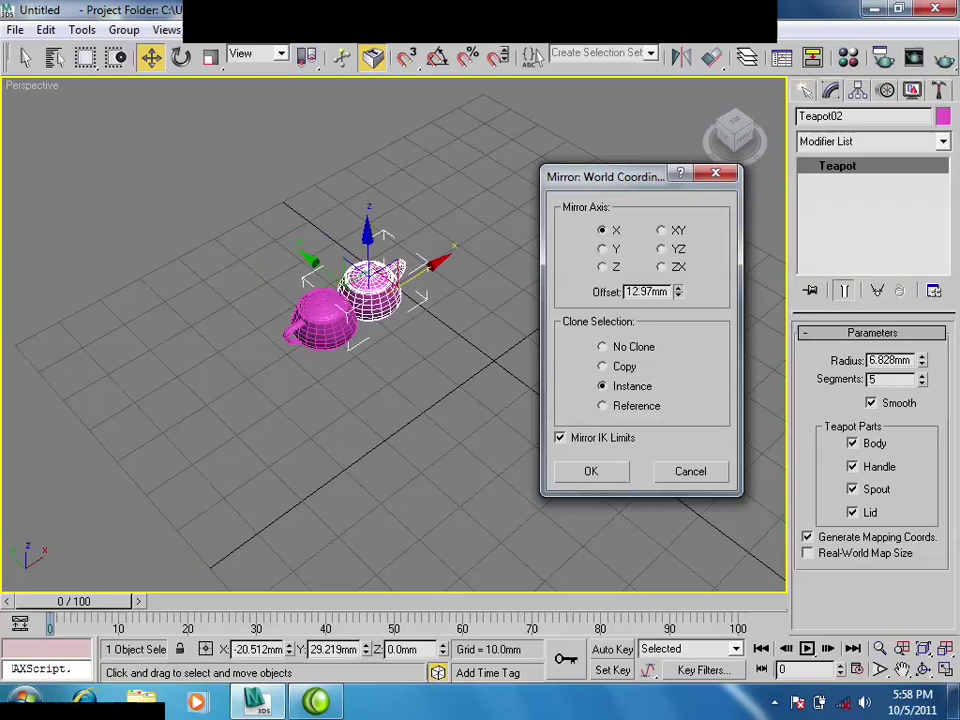
{"action": "left_click_drag", "start_coordinate": [678, 291], "coordinate": [678, 230]}
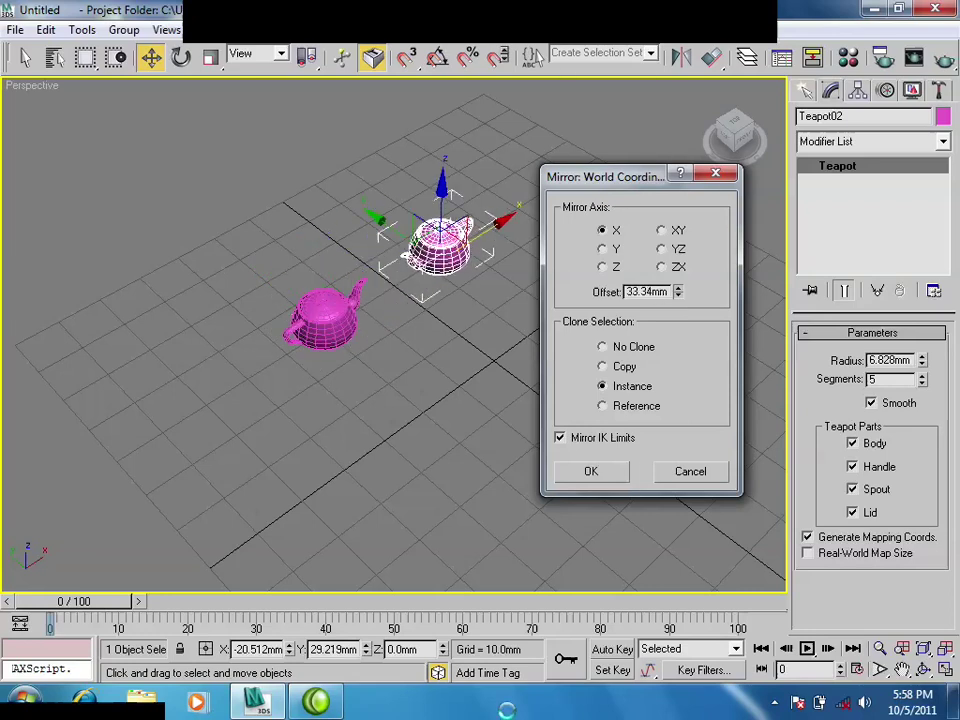
{"action": "left_click", "coordinate": [604, 249]}
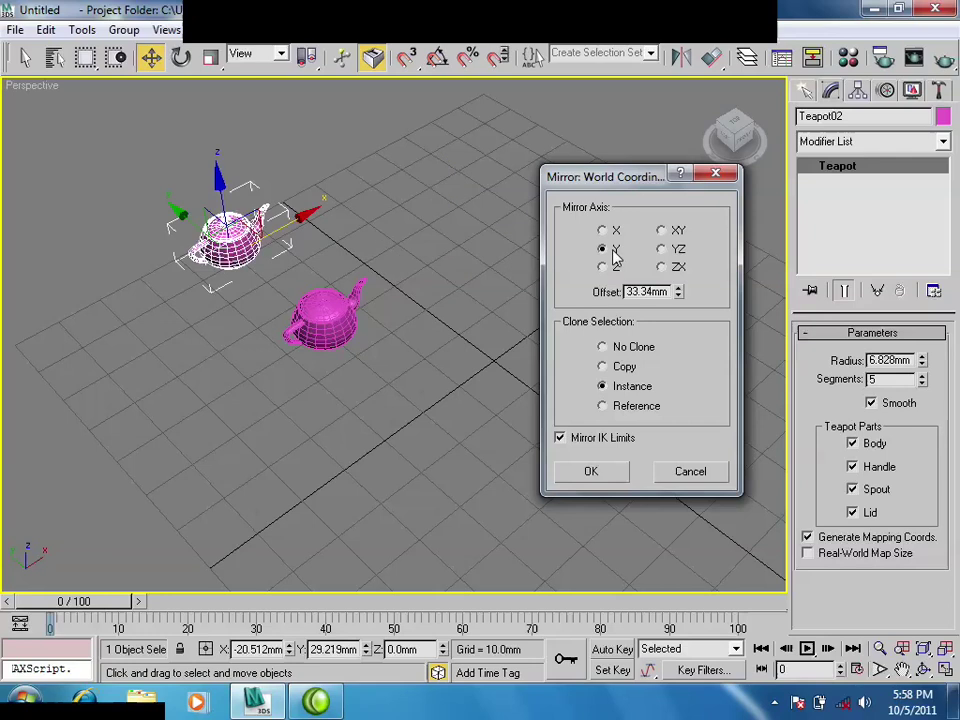
{"action": "left_click", "coordinate": [603, 268]}
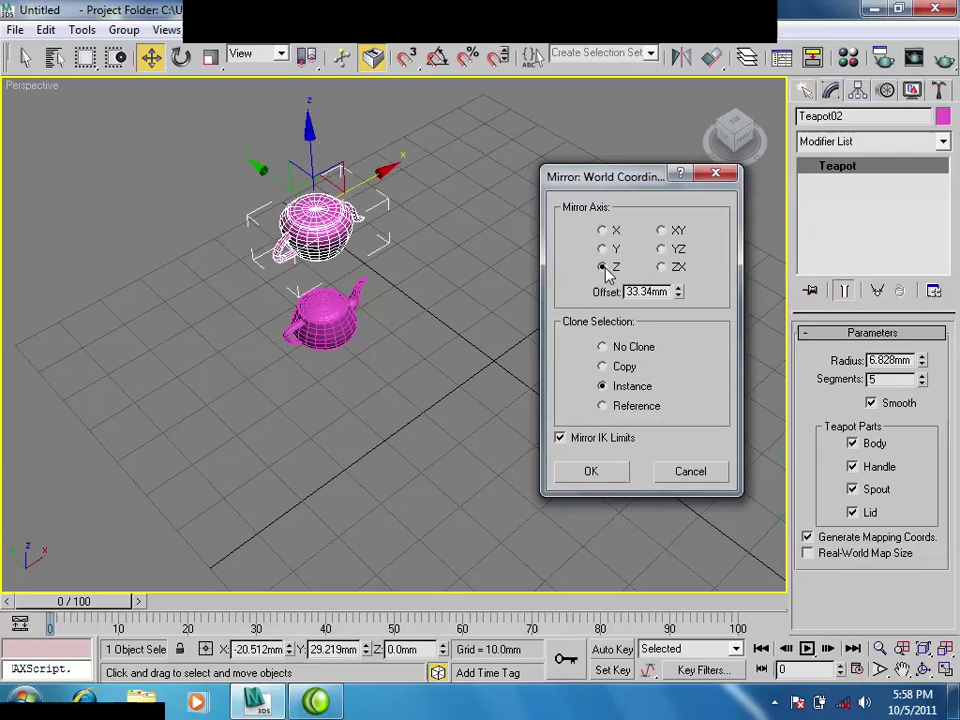
{"action": "key", "text": "Tab"}
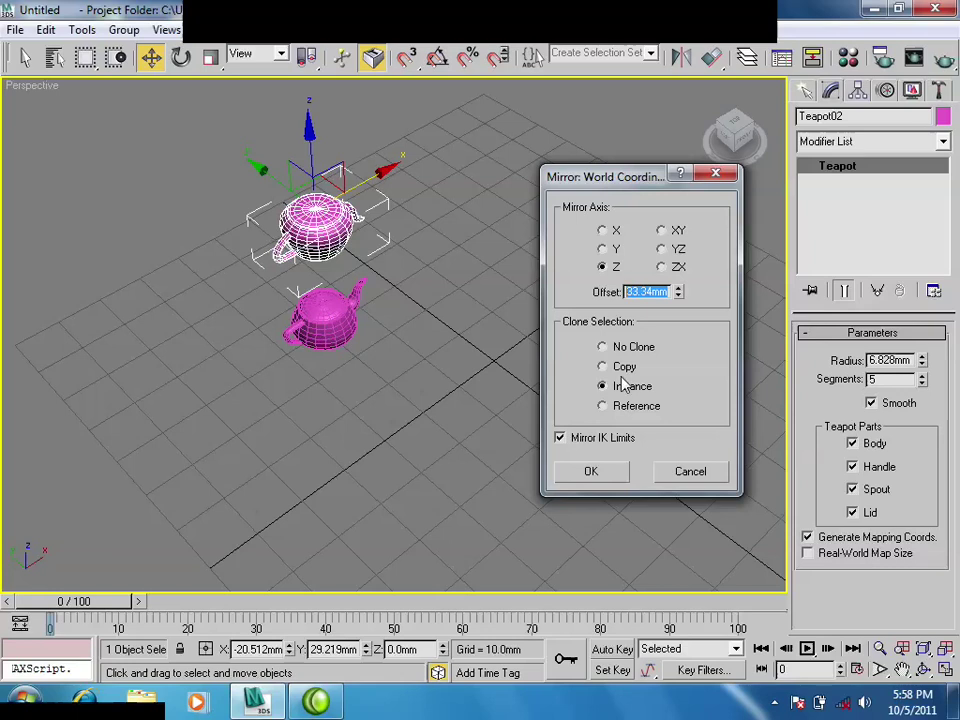
{"action": "left_click", "coordinate": [622, 350]}
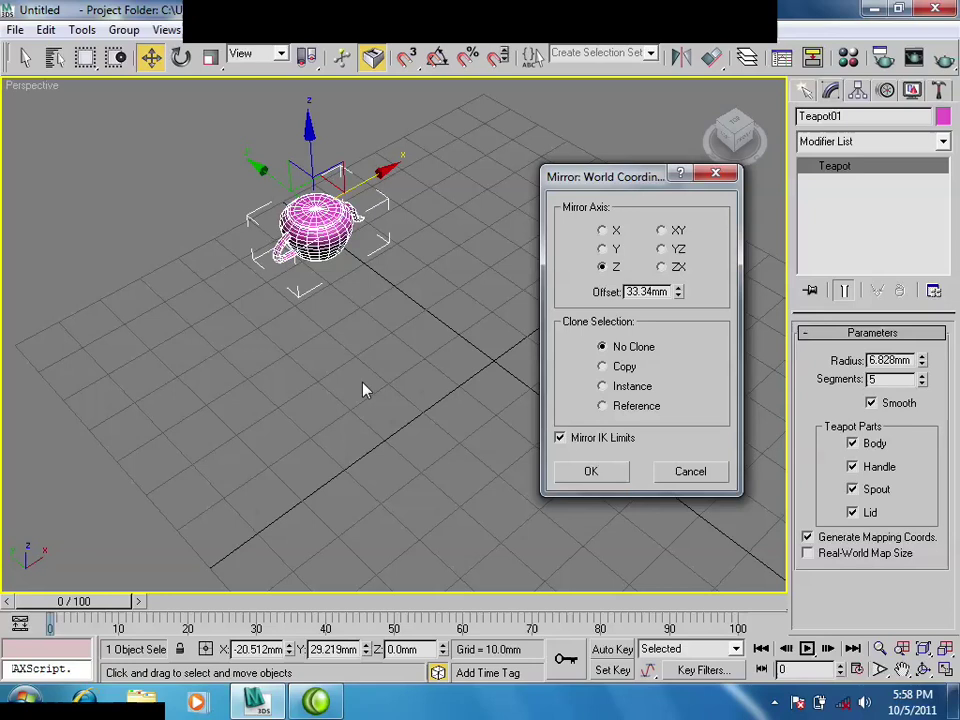
{"action": "left_click", "coordinate": [617, 374]}
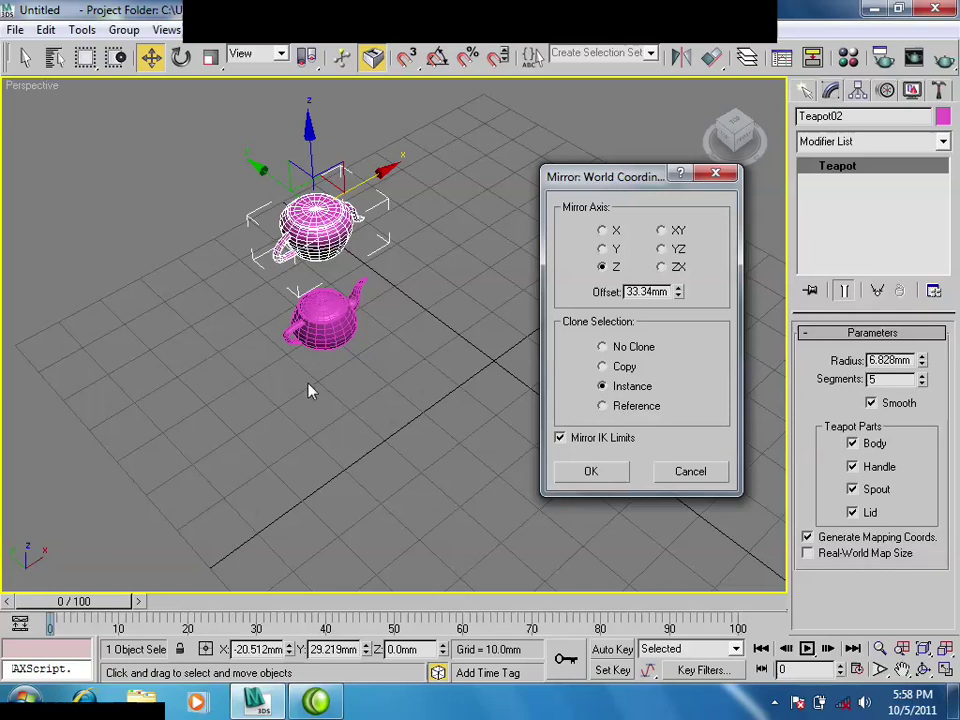
Create the mirrored teapot instance and move it up and to the right.
{"action": "left_click", "coordinate": [706, 152]}
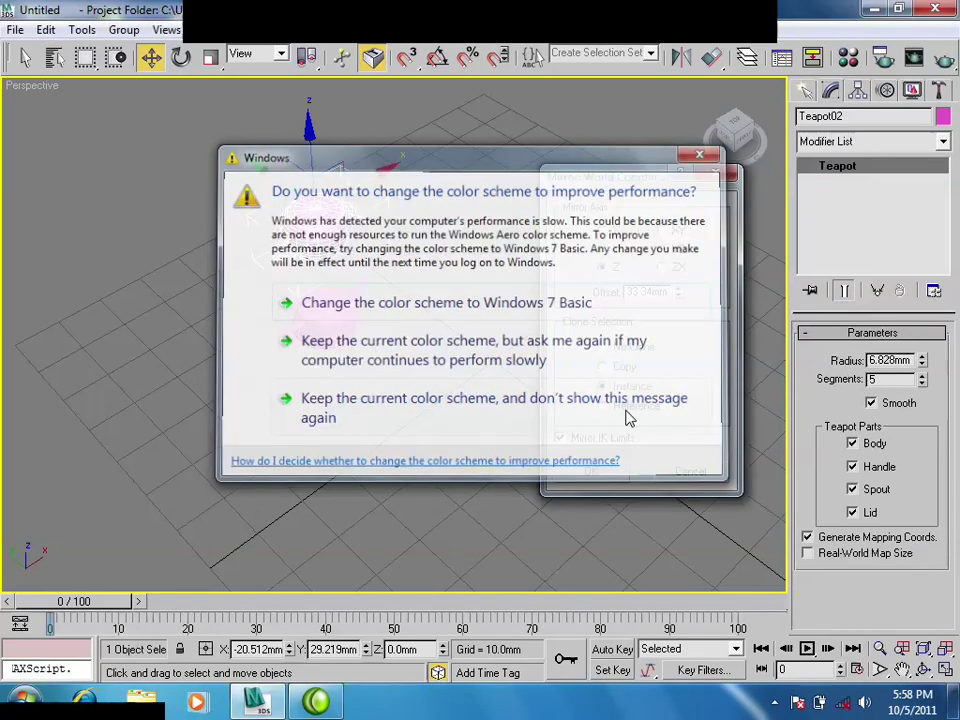
{"action": "left_click", "coordinate": [606, 467]}
{"action": "middle_click_drag", "start_coordinate": [355, 303], "coordinate": [350, 340]}
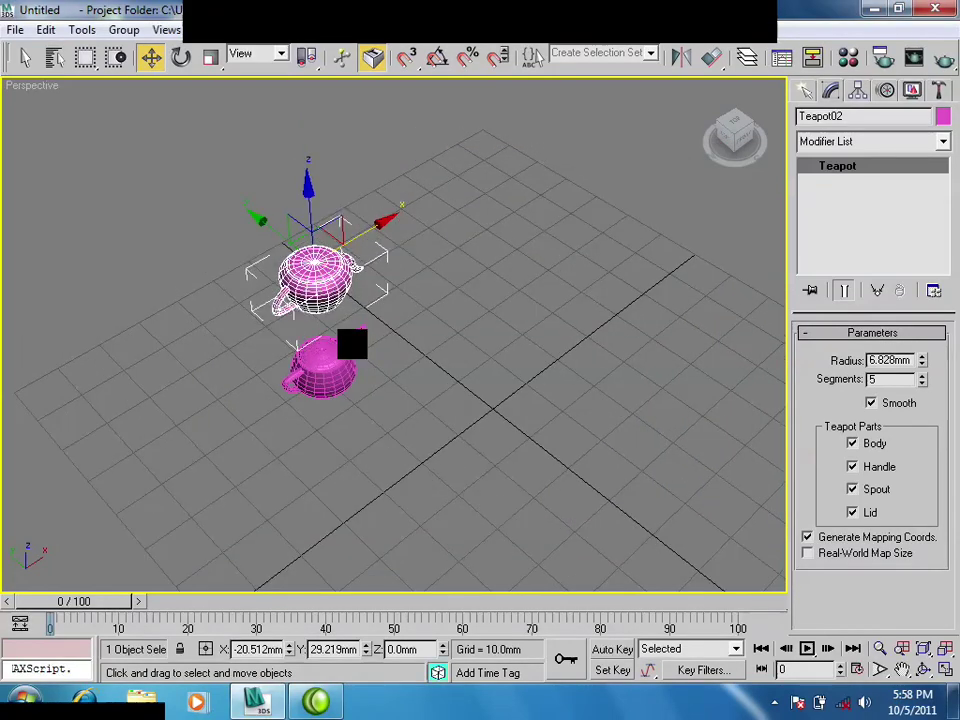
{"action": "mouse_move", "coordinate": [368, 229]}
{"action": "left_mouse_down"}
{"action": "mouse_move", "coordinate": [433, 208]}
{"action": "mouse_move", "coordinate": [303, 292]}
{"action": "left_mouse_up"}
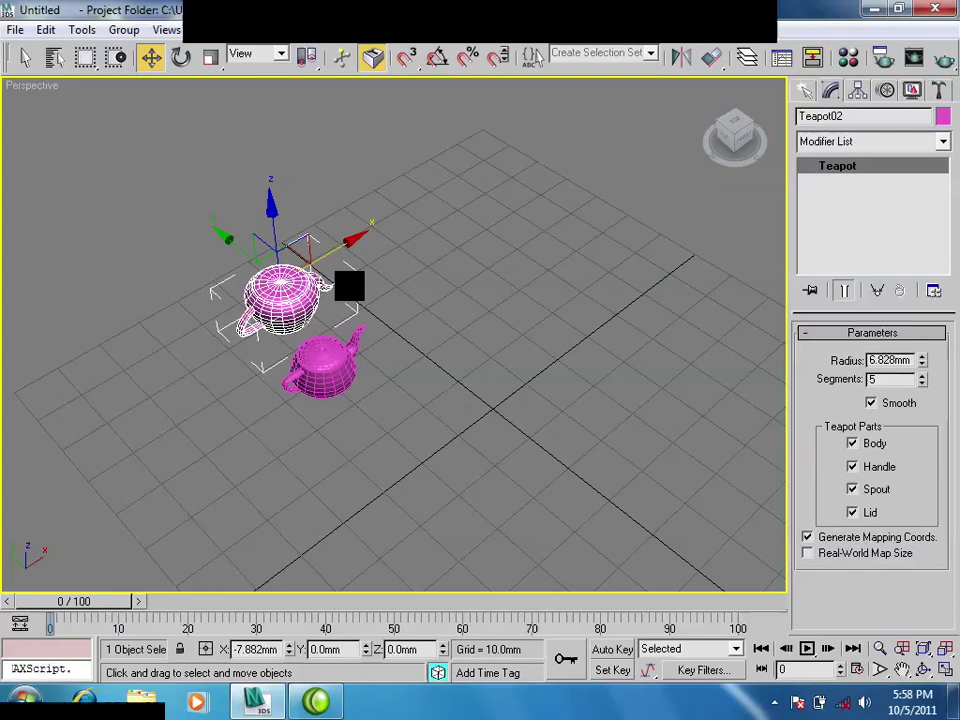
Shrink the original teapot's radius to 6.419 mm, then select and delete both teapots.
{"action": "left_click", "coordinate": [343, 371]}
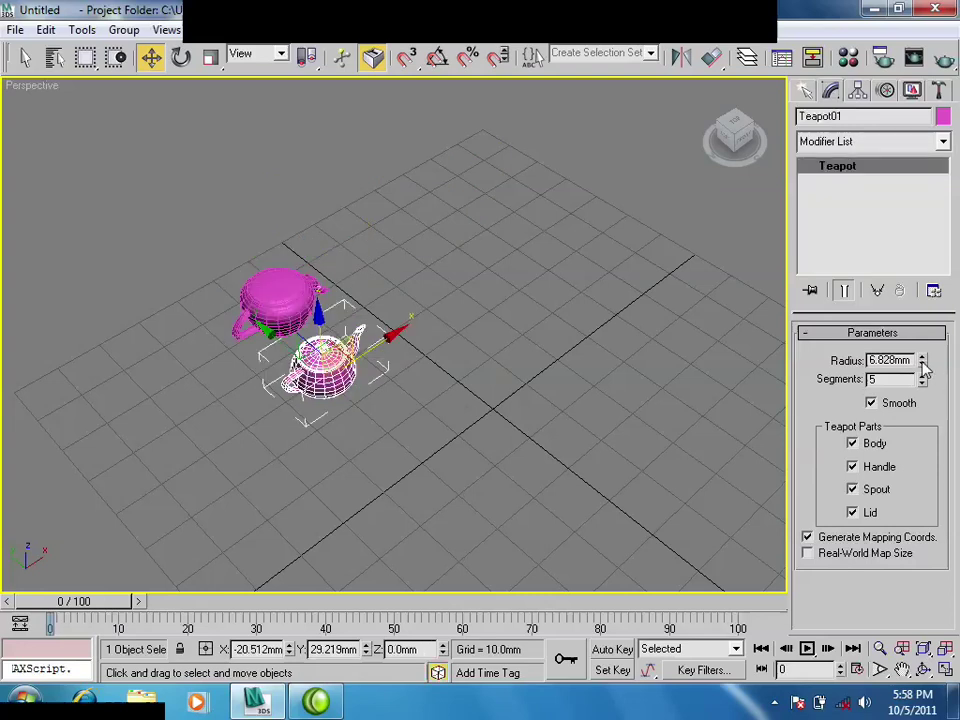
{"action": "left_click_drag", "start_coordinate": [924, 370], "coordinate": [924, 372]}
{"action": "mouse_move", "coordinate": [380, 290]}
{"action": "middle_mouse_down", "text": "alt"}
{"action": "mouse_move", "coordinate": [342, 263]}
{"action": "mouse_move", "coordinate": [379, 197]}
{"action": "mouse_move", "coordinate": [439, 281]}
{"action": "mouse_move", "coordinate": [600, 300]}
{"action": "mouse_move", "coordinate": [456, 312]}
{"action": "mouse_move", "coordinate": [486, 332]}
{"action": "mouse_move", "coordinate": [525, 193]}
{"action": "middle_mouse_up", "text": "alt"}
{"action": "left_click_drag", "start_coordinate": [555, 159], "coordinate": [388, 465]}
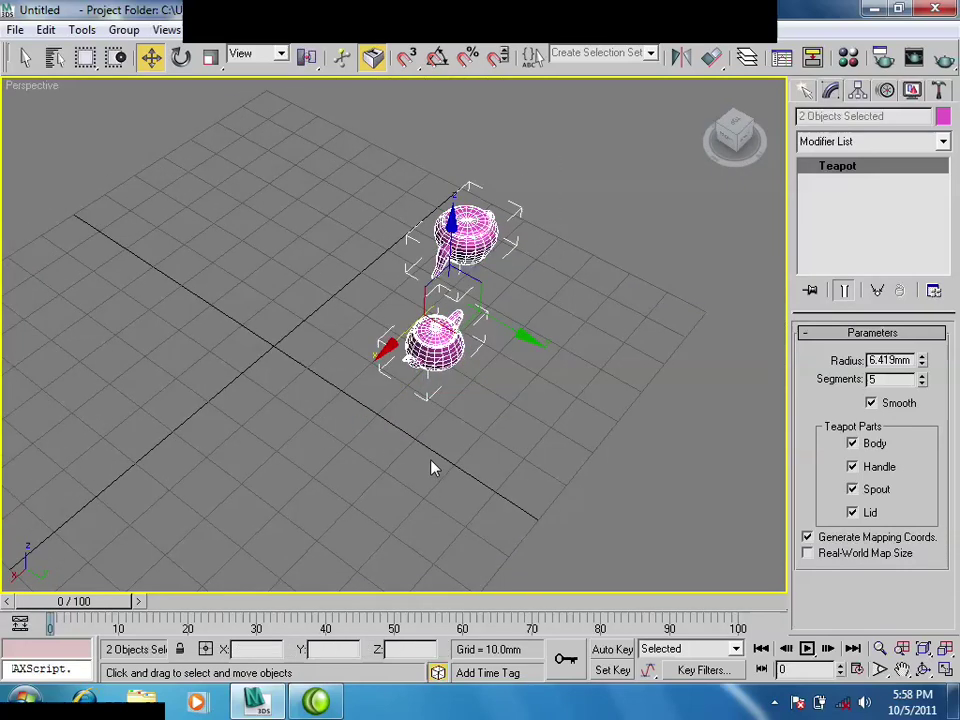
{"action": "key", "text": "Delete"}
{"action": "mouse_move", "coordinate": [458, 407]}
{"action": "middle_mouse_down", "text": "alt"}
{"action": "mouse_move", "coordinate": [471, 332]}
{"action": "mouse_move", "coordinate": [476, 389]}
{"action": "mouse_move", "coordinate": [465, 377]}
{"action": "mouse_move", "coordinate": [420, 370]}
{"action": "middle_mouse_up", "text": "alt"}
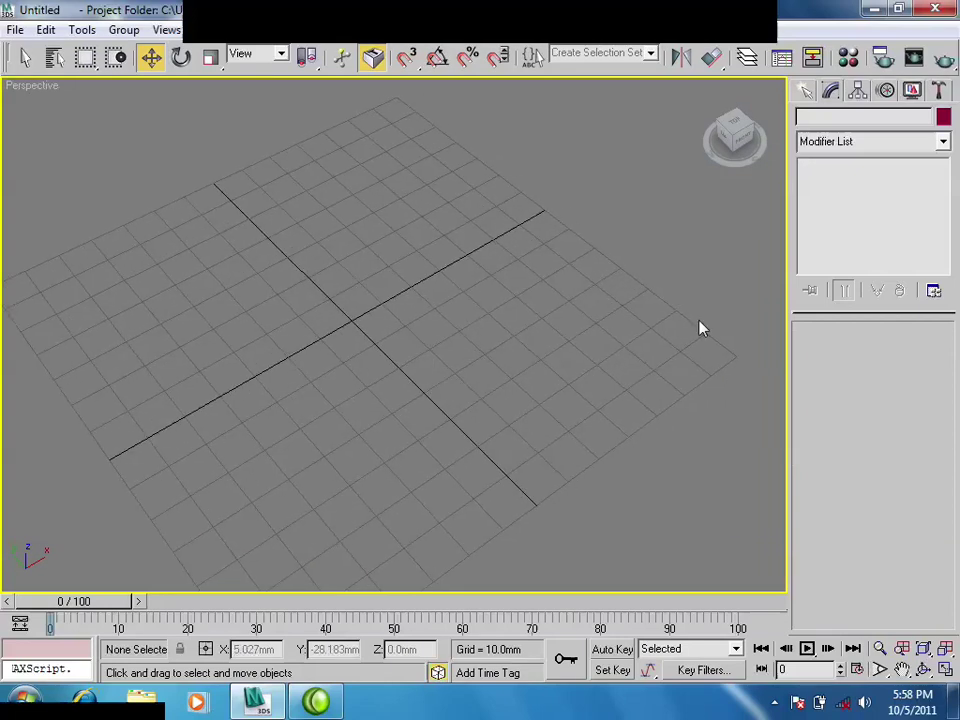
Draw a cylinder at the centre of the grid.
{"action": "left_click", "coordinate": [812, 92]}
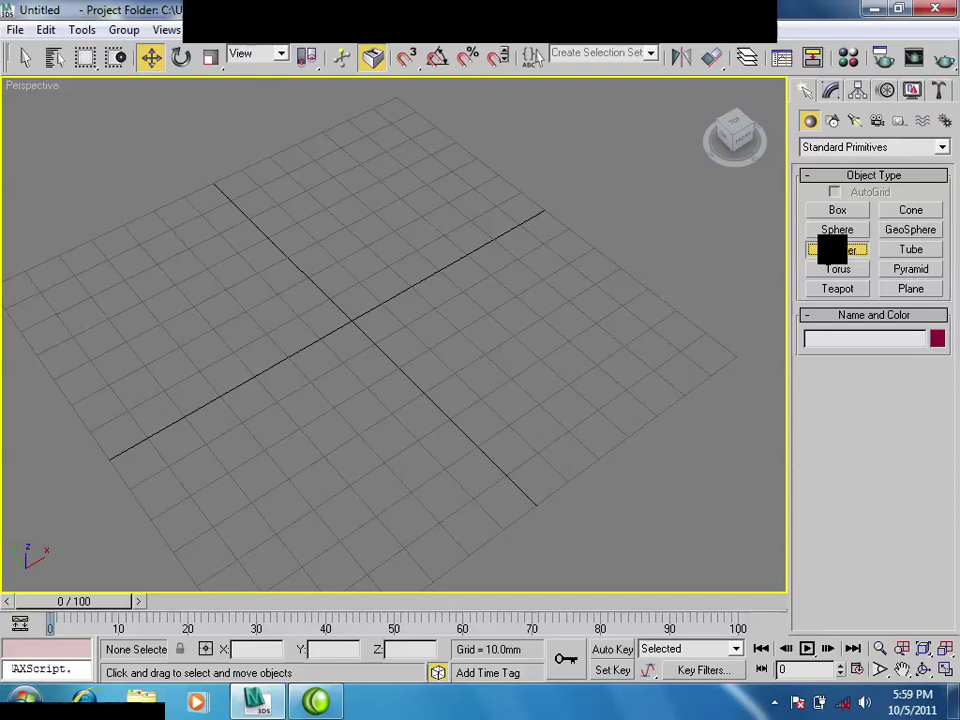
{"action": "left_click", "coordinate": [835, 250]}
{"action": "left_click_drag", "start_coordinate": [353, 322], "coordinate": [381, 351]}
{"action": "left_click", "coordinate": [373, 355]}
{"action": "key", "text": "w"}
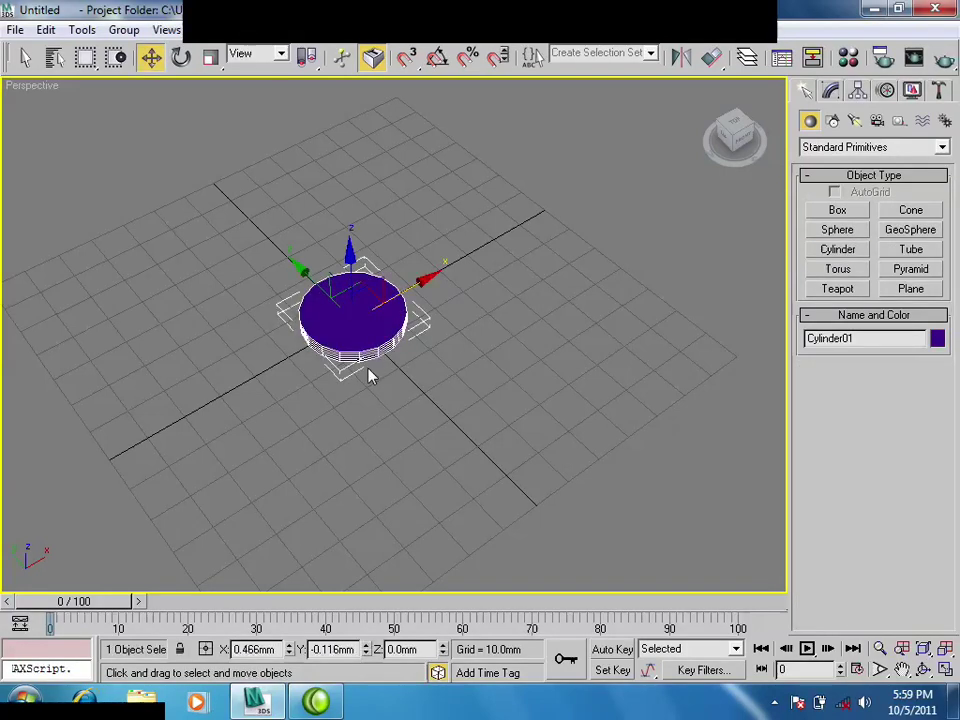
Switch to the Top view, frame the cylinder, and turn on solid shading.
{"action": "scroll", "coordinate": [368, 370], "scroll_direction": "up", "scroll_amount": 3}
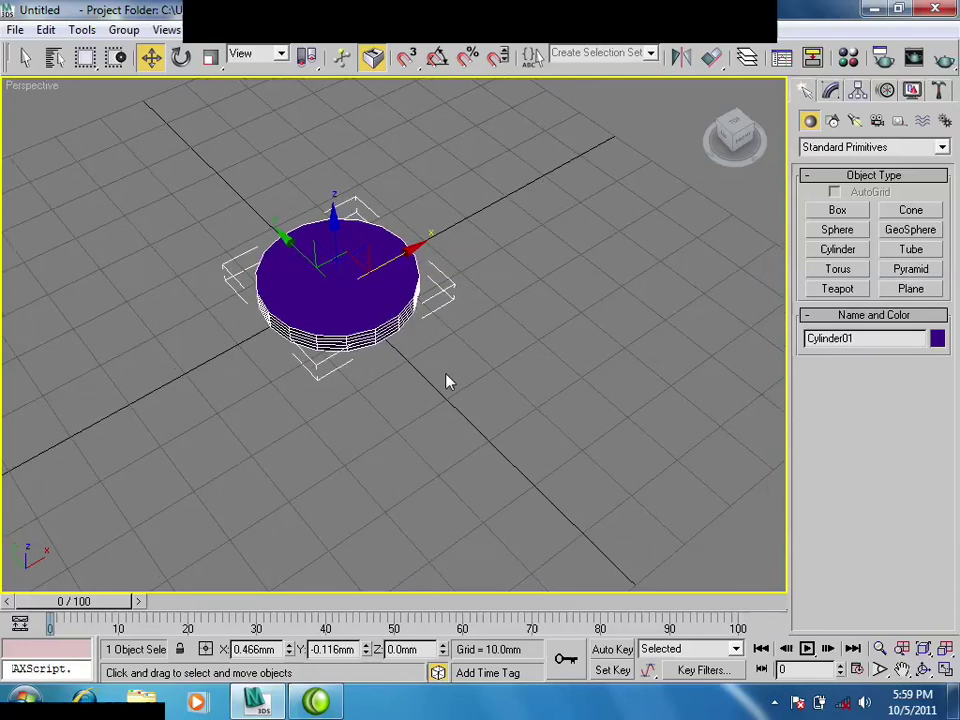
{"action": "key", "text": "t"}
{"action": "key", "text": "z"}
{"action": "scroll", "coordinate": [431, 388], "scroll_direction": "down", "scroll_amount": 1}
{"action": "scroll", "coordinate": [431, 388], "scroll_direction": "down", "scroll_amount": 3}
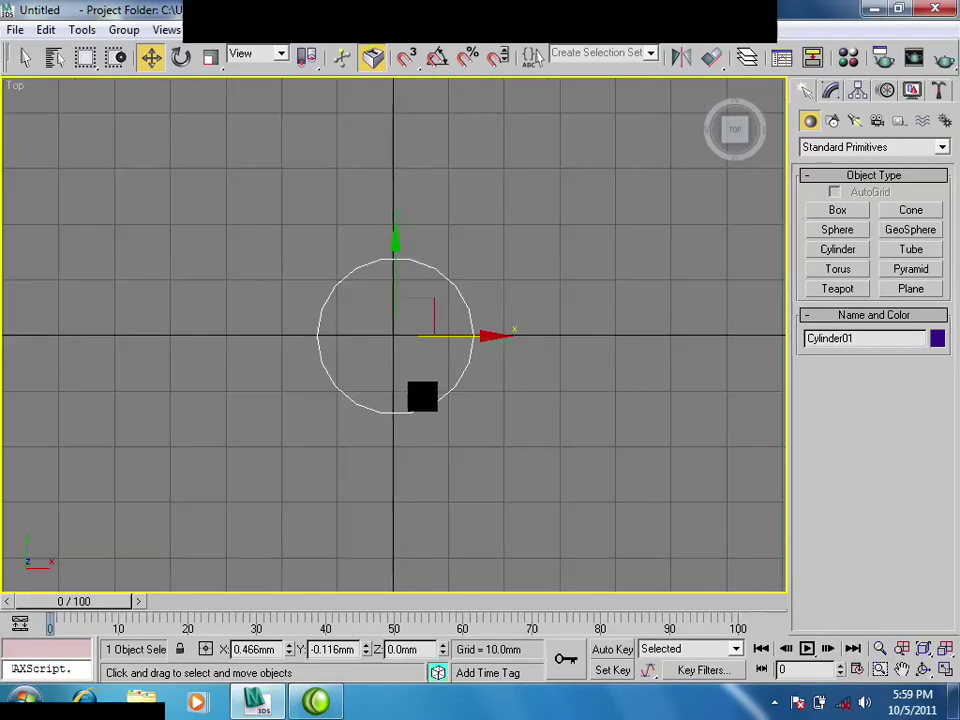
{"action": "key", "text": "F3"}
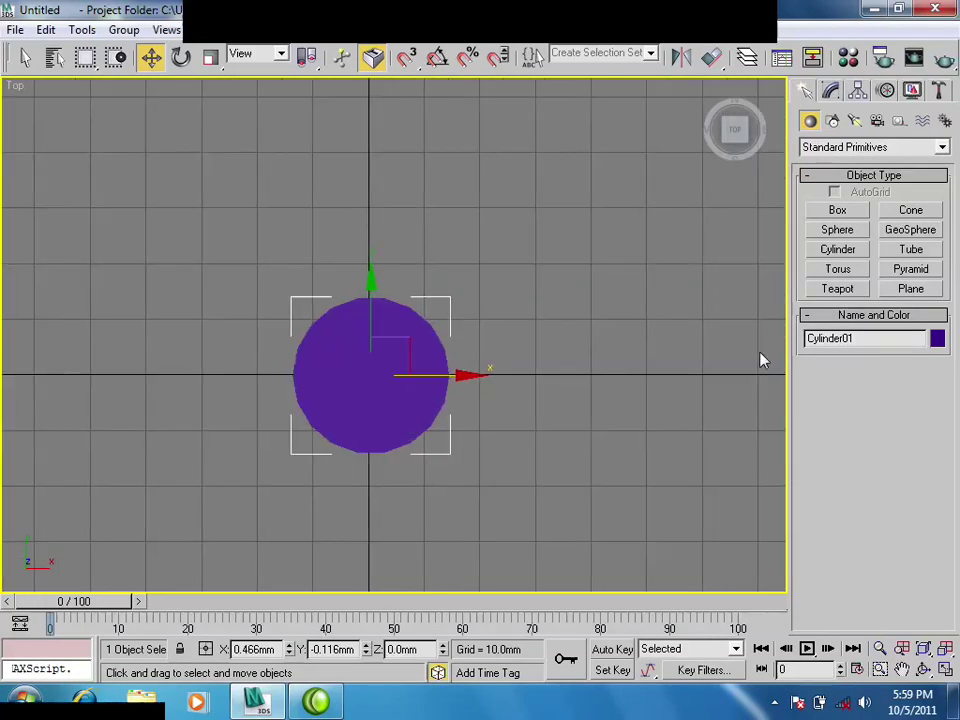
Draw a small pink box just above the cylinder and nudge it into place.
{"action": "left_click", "coordinate": [838, 211]}
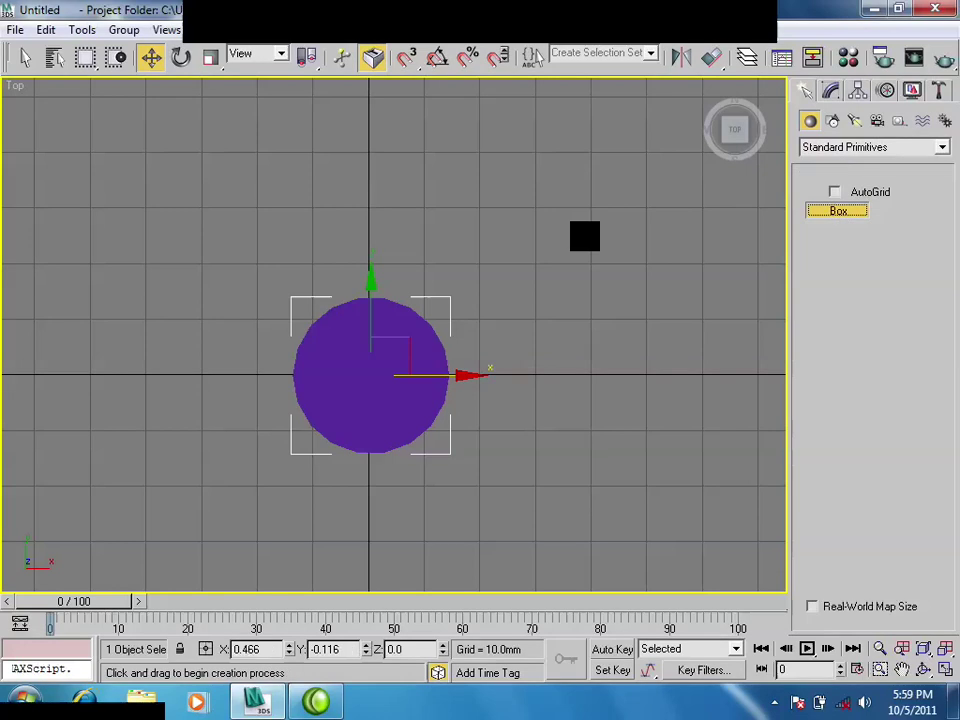
{"action": "left_click_drag", "start_coordinate": [343, 222], "coordinate": [383, 275]}
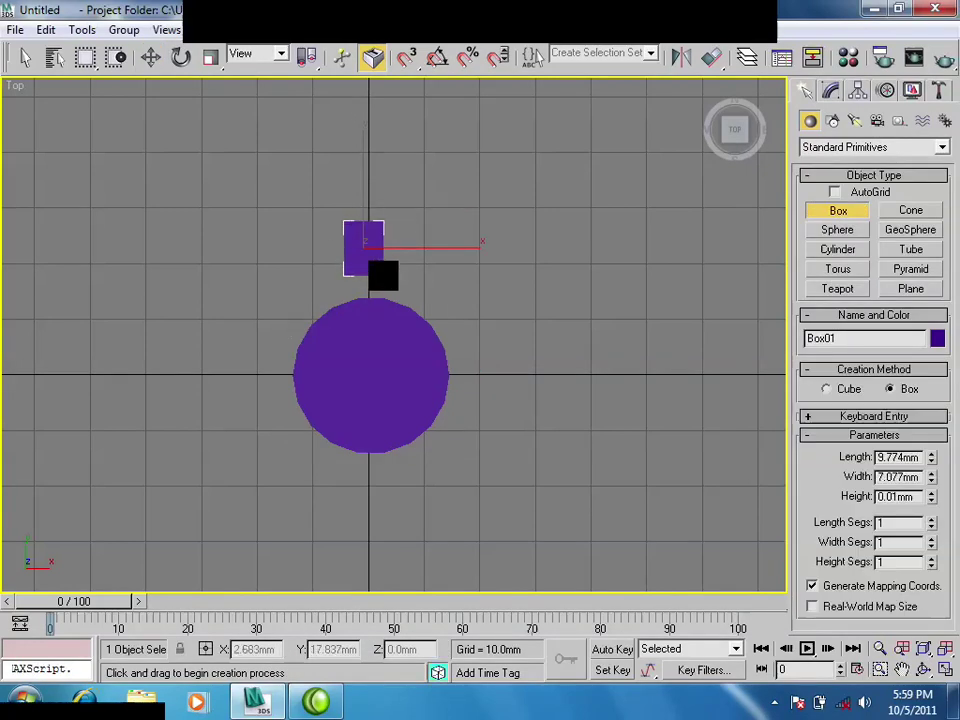
{"action": "right_click", "coordinate": [383, 275]}
{"action": "left_click_drag", "start_coordinate": [358, 236], "coordinate": [394, 277]}
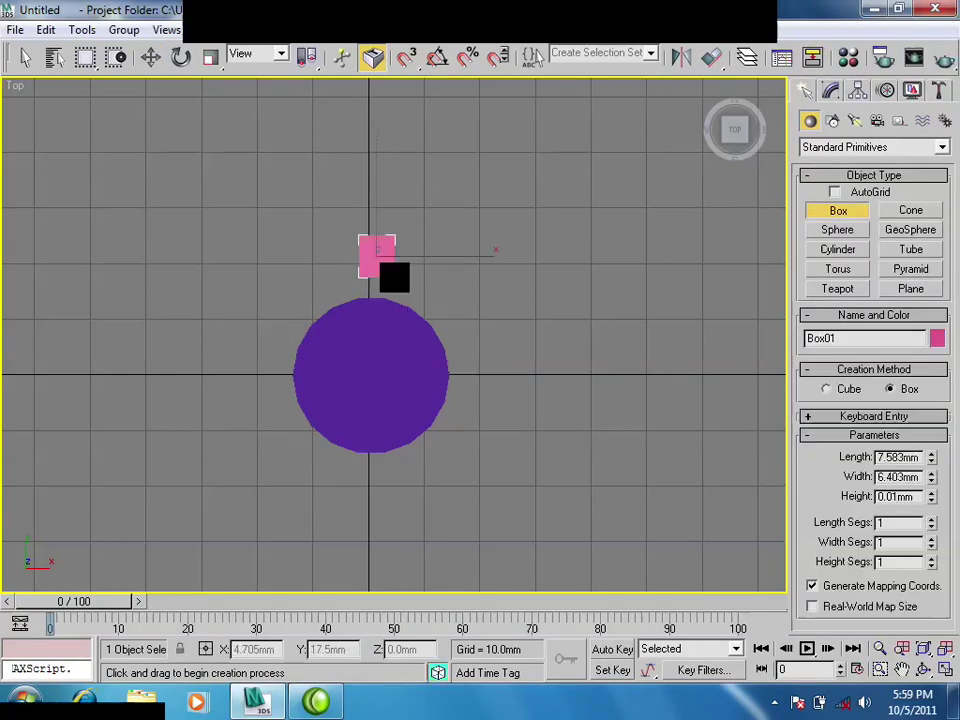
{"action": "left_click", "coordinate": [399, 263]}
{"action": "key", "text": "w"}
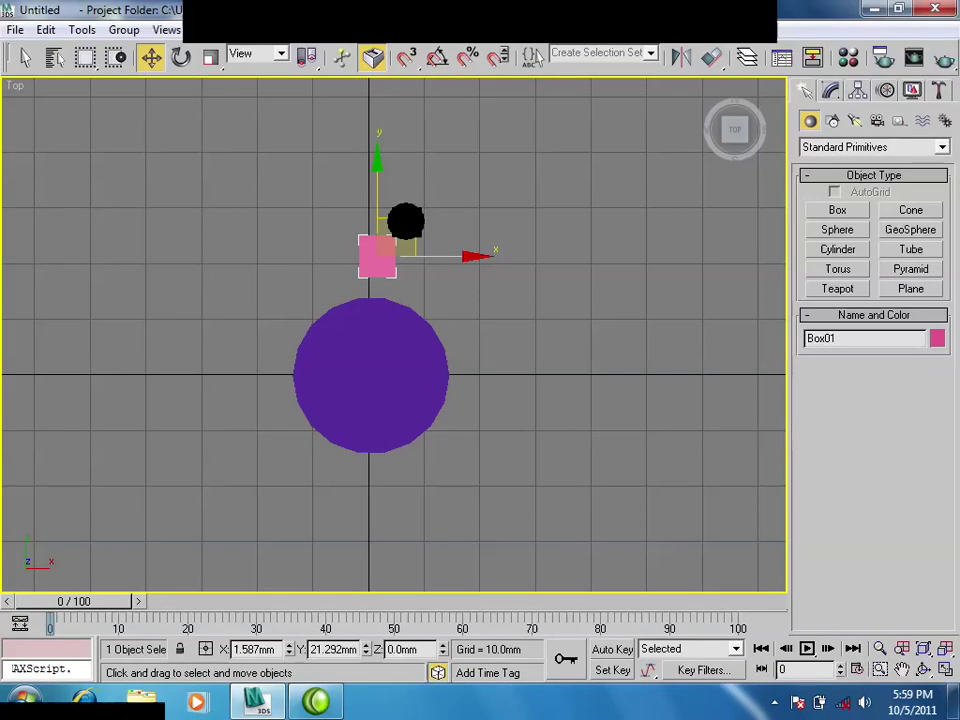
{"action": "left_click_drag", "start_coordinate": [405, 221], "coordinate": [399, 222]}
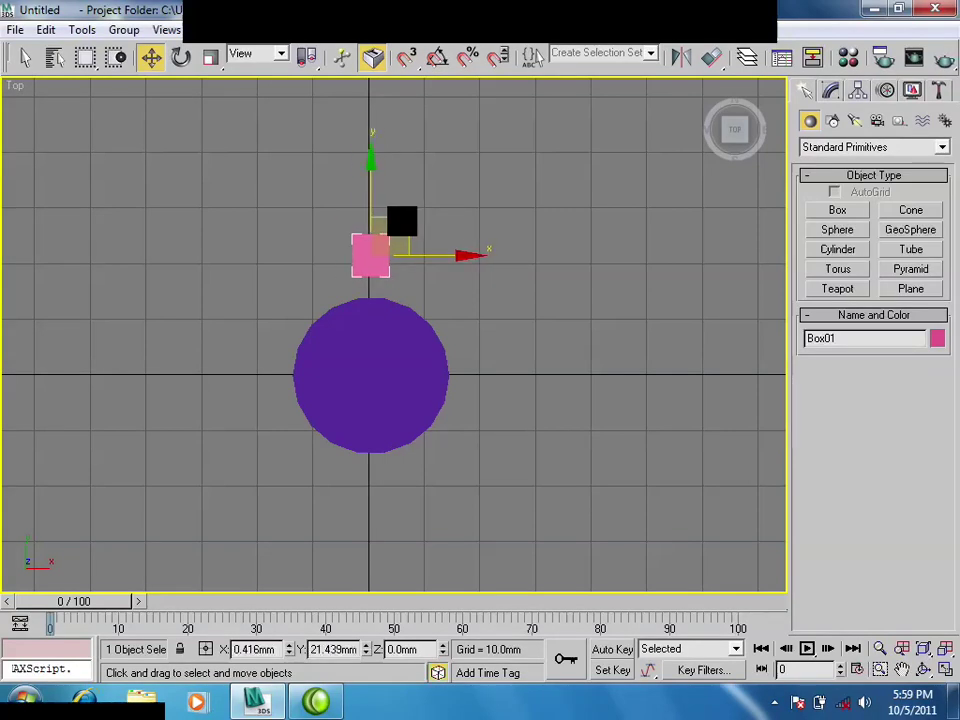
{"action": "mouse_move", "coordinate": [401, 221]}
{"action": "left_mouse_down"}
{"action": "mouse_move", "coordinate": [280, 342]}
{"action": "mouse_move", "coordinate": [385, 486]}
{"action": "mouse_move", "coordinate": [495, 406]}
{"action": "mouse_move", "coordinate": [430, 286]}
{"action": "mouse_move", "coordinate": [262, 322]}
{"action": "mouse_move", "coordinate": [383, 461]}
{"action": "mouse_move", "coordinate": [454, 455]}
{"action": "mouse_move", "coordinate": [480, 348]}
{"action": "mouse_move", "coordinate": [386, 230]}
{"action": "mouse_move", "coordinate": [380, 239]}
{"action": "mouse_move", "coordinate": [403, 204]}
{"action": "mouse_move", "coordinate": [409, 250]}
{"action": "left_mouse_up"}
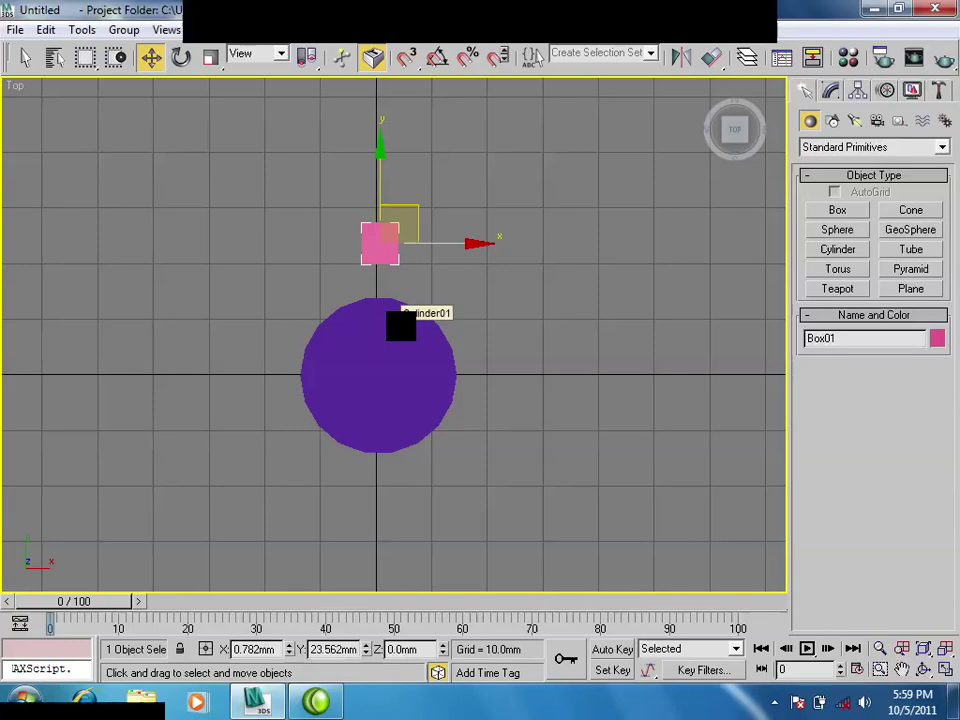
Toggle wireframe and grid display, then restore the shaded view with the grid.
{"action": "key", "text": "F3"}
{"action": "key", "text": "g"}
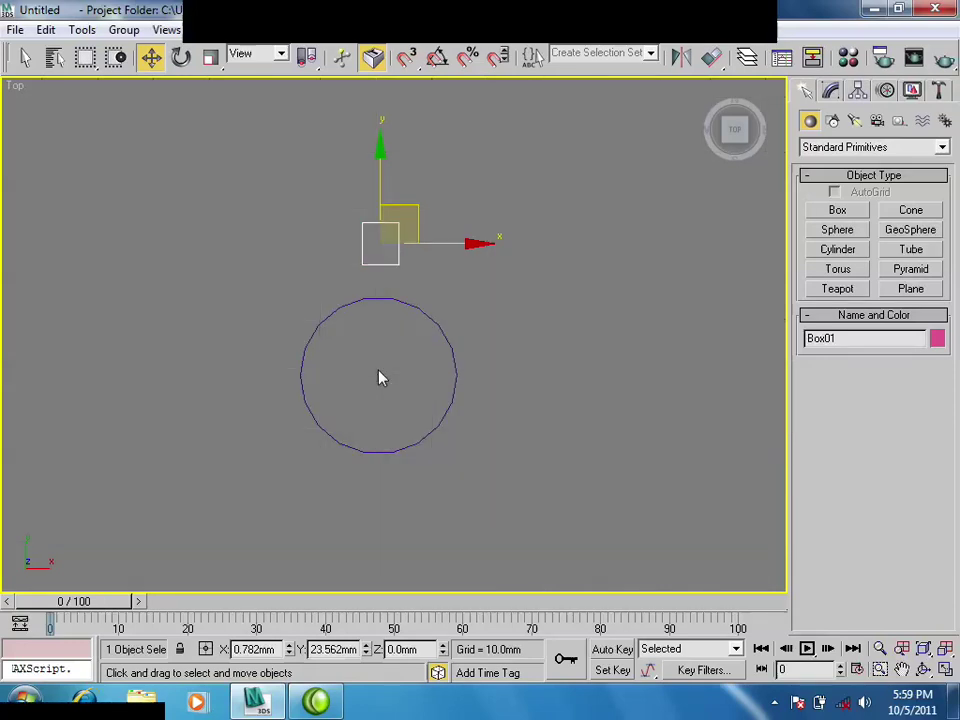
{"action": "key", "text": "g"}
{"action": "key", "text": "g"}
{"action": "key", "text": "F3"}
{"action": "scroll", "coordinate": [392, 358], "scroll_direction": "up", "scroll_amount": 2}
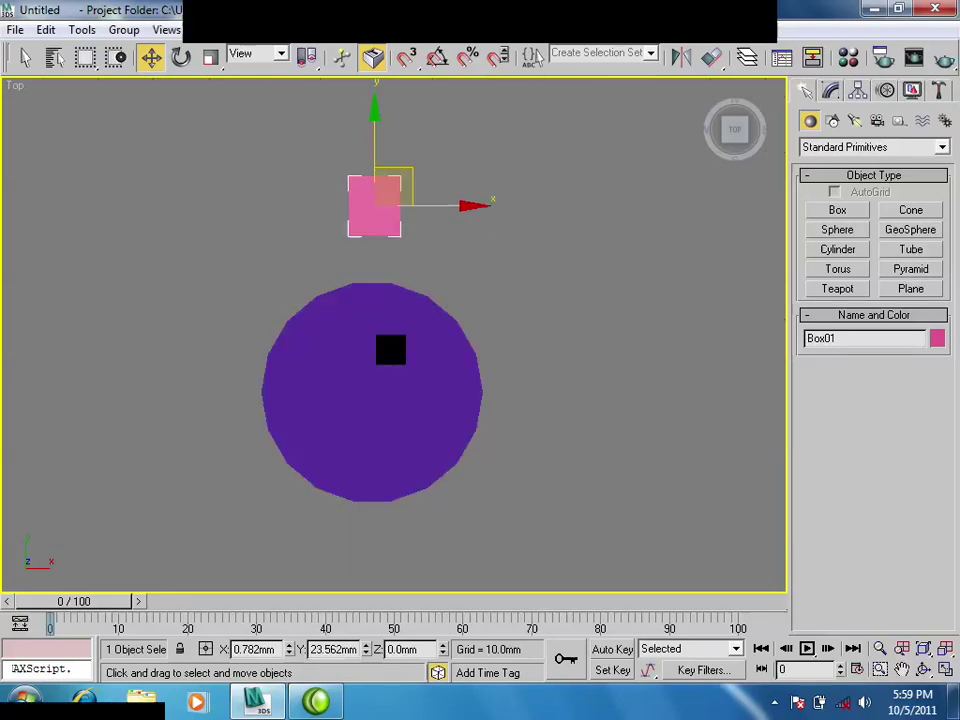
Reposition the pink box just above the cylinder, resizing the move gizmo as needed.
{"action": "mouse_move", "coordinate": [400, 182]}
{"action": "left_mouse_down"}
{"action": "mouse_move", "coordinate": [415, 187]}
{"action": "mouse_move", "coordinate": [416, 171]}
{"action": "mouse_move", "coordinate": [489, 218]}
{"action": "left_mouse_up"}
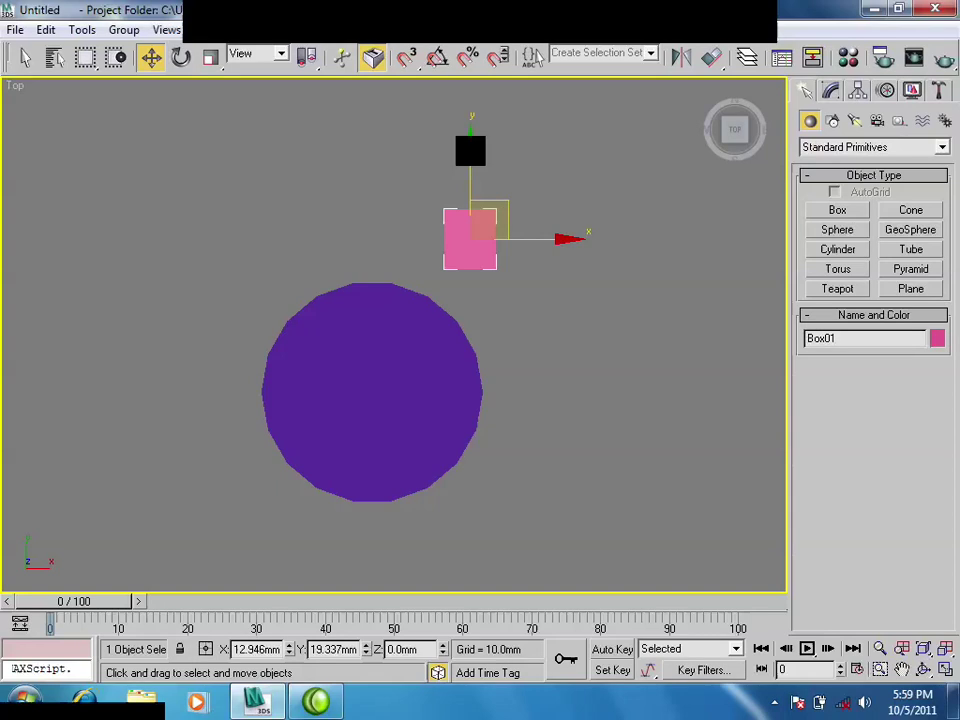
{"action": "scroll", "coordinate": [492, 259], "scroll_direction": "down", "scroll_amount": 2}
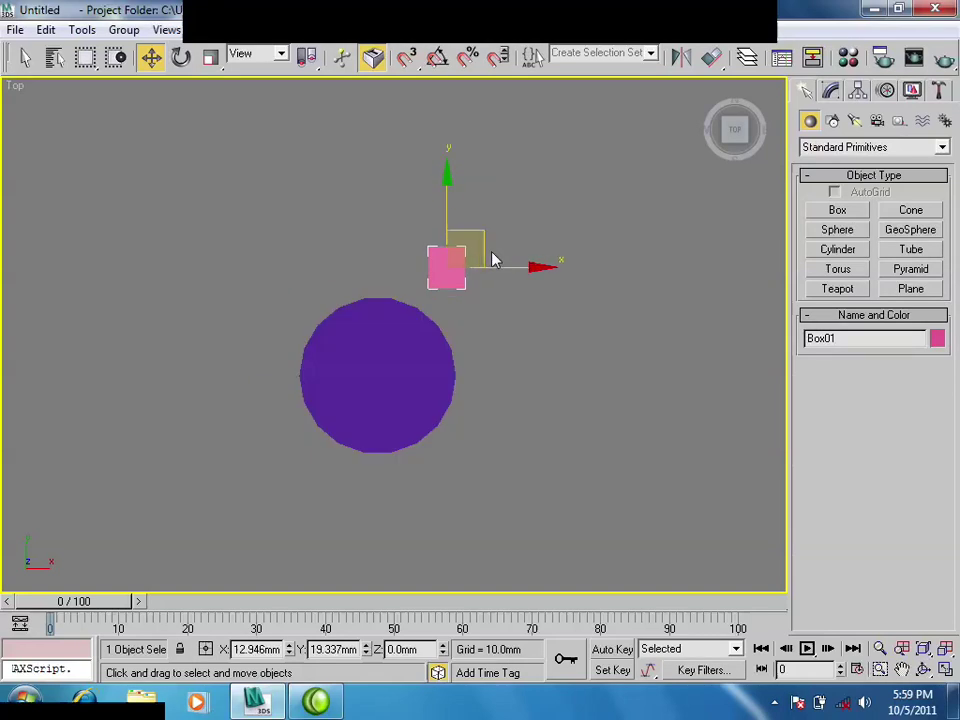
{"action": "key", "text": "equal"}
{"action": "key", "text": "equal"}
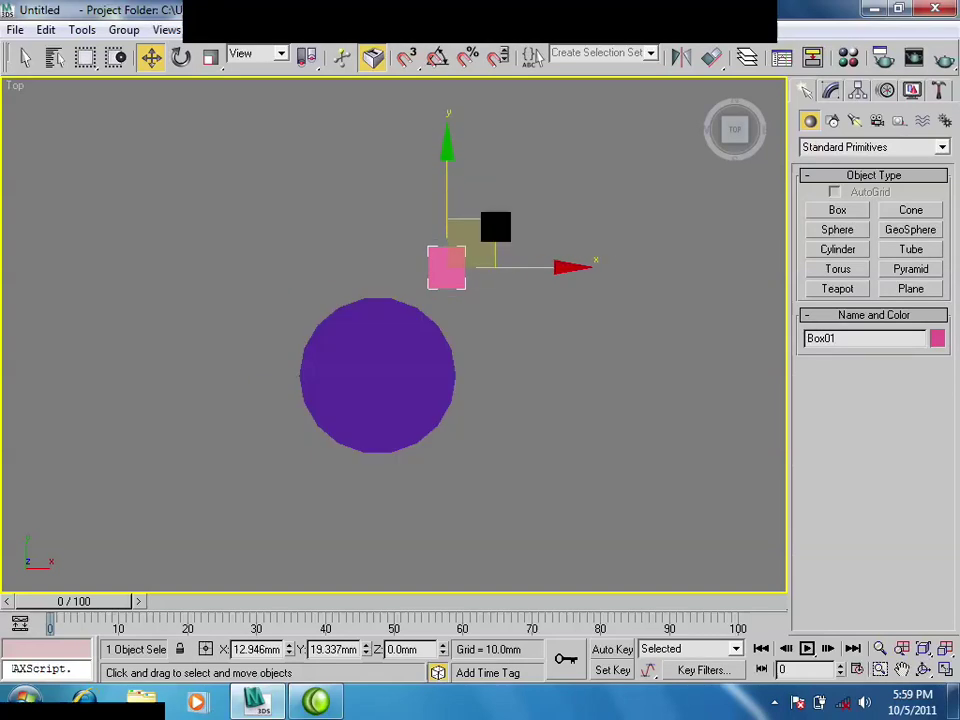
{"action": "left_click_drag", "start_coordinate": [495, 226], "coordinate": [412, 216]}
{"action": "key", "text": "F11"}
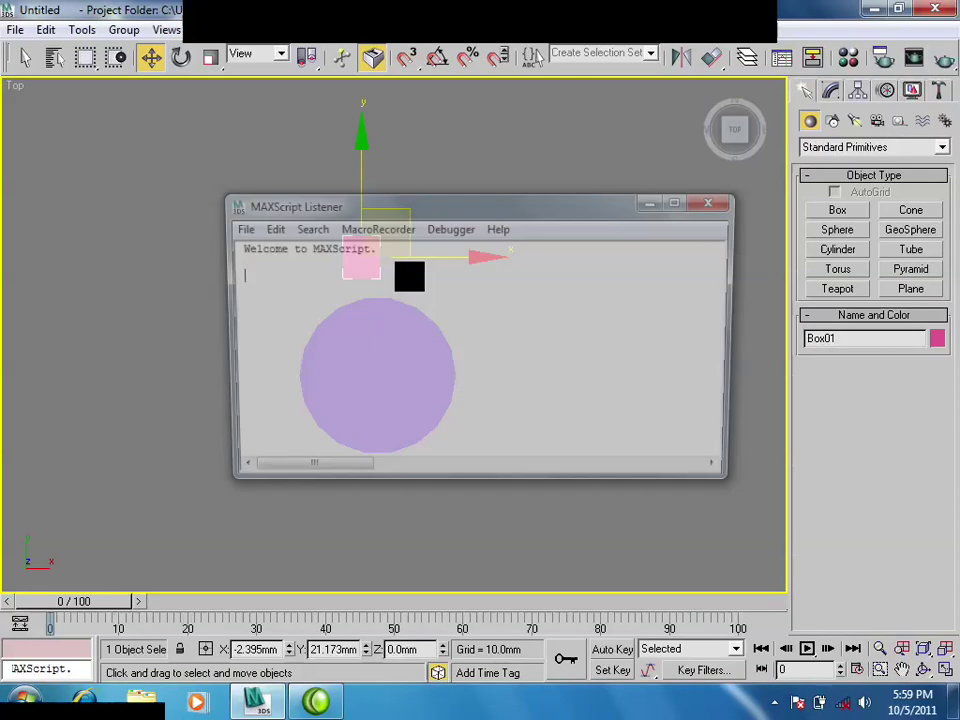
{"action": "left_click", "coordinate": [724, 204]}
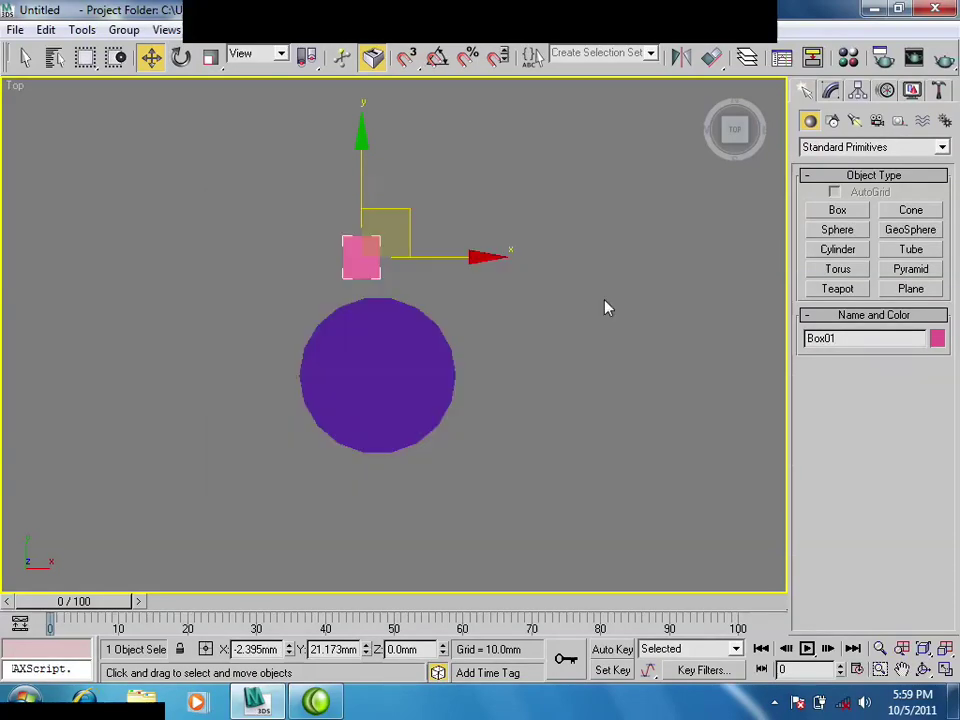
{"action": "key", "text": "F11"}
{"action": "left_click", "coordinate": [725, 200]}
{"action": "key", "text": "minus"}
{"action": "key", "text": "minus"}
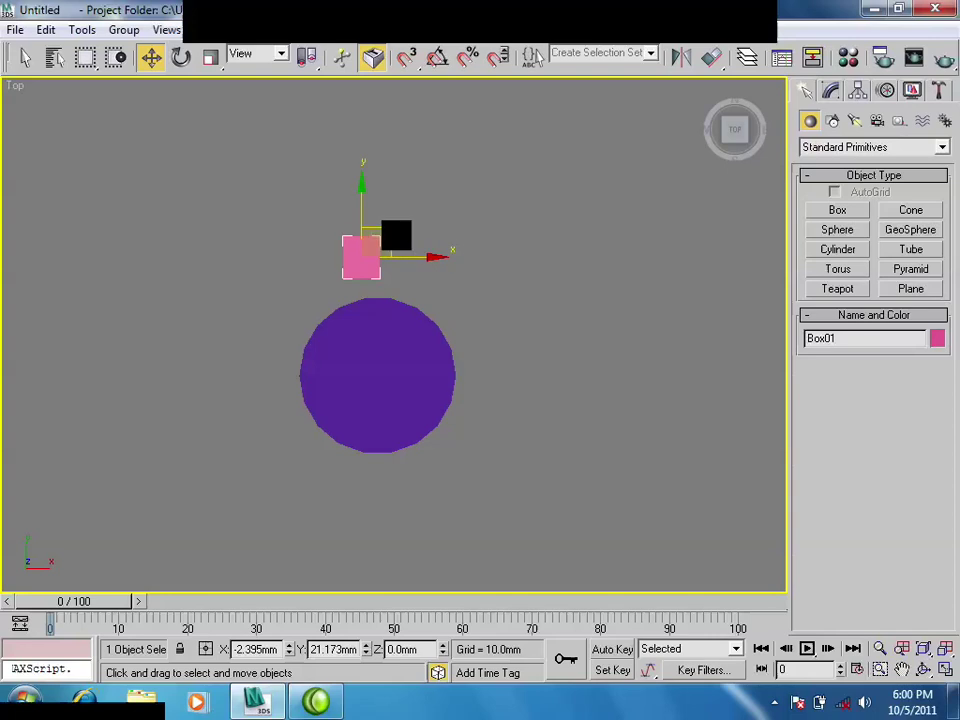
{"action": "left_click_drag", "start_coordinate": [395, 235], "coordinate": [414, 226]}
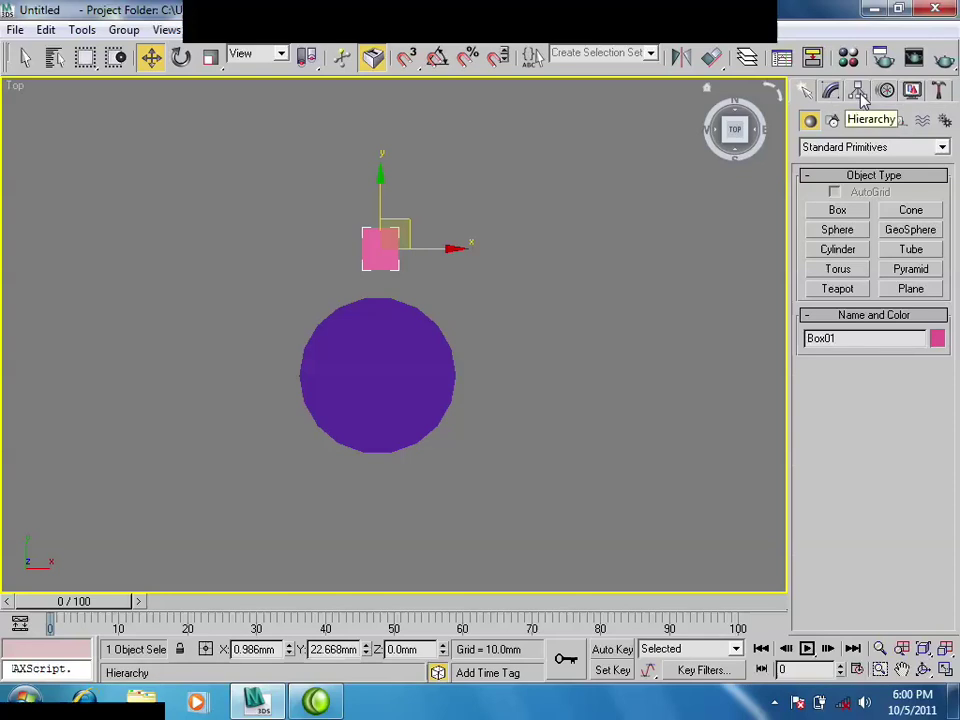
In Hierarchy > Pivot, try moving the box's pivot with Affect Pivot Only, undo, and shift the box left.
{"action": "left_click", "coordinate": [859, 92]}
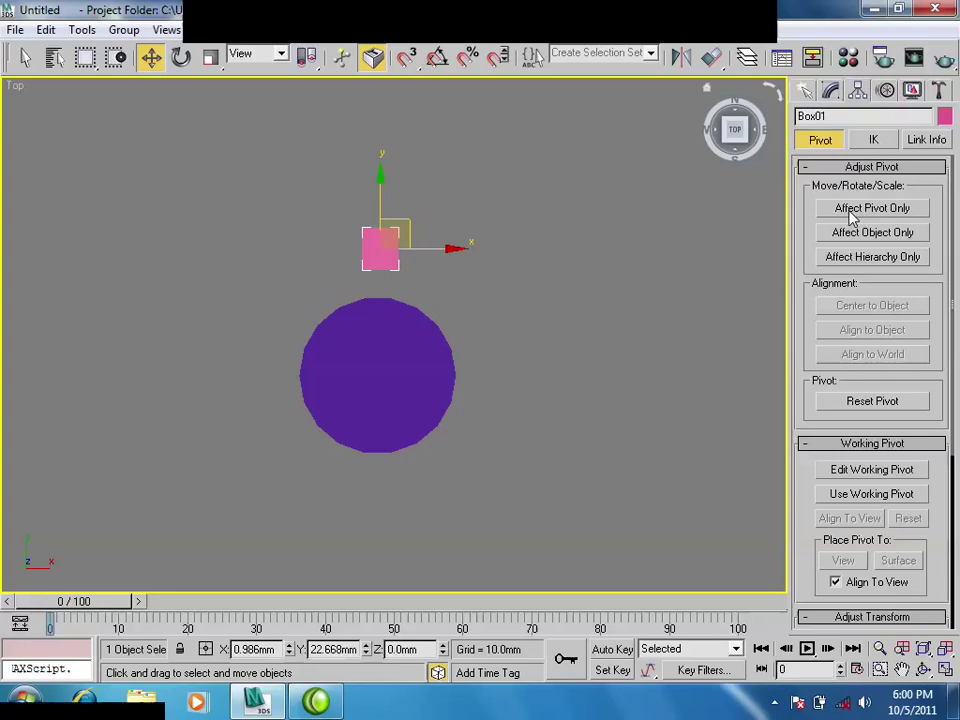
{"action": "mouse_move", "coordinate": [403, 222]}
{"action": "left_mouse_down"}
{"action": "mouse_move", "coordinate": [447, 208]}
{"action": "mouse_move", "coordinate": [433, 220]}
{"action": "mouse_move", "coordinate": [439, 242]}
{"action": "mouse_move", "coordinate": [476, 231]}
{"action": "mouse_move", "coordinate": [465, 229]}
{"action": "left_mouse_up"}
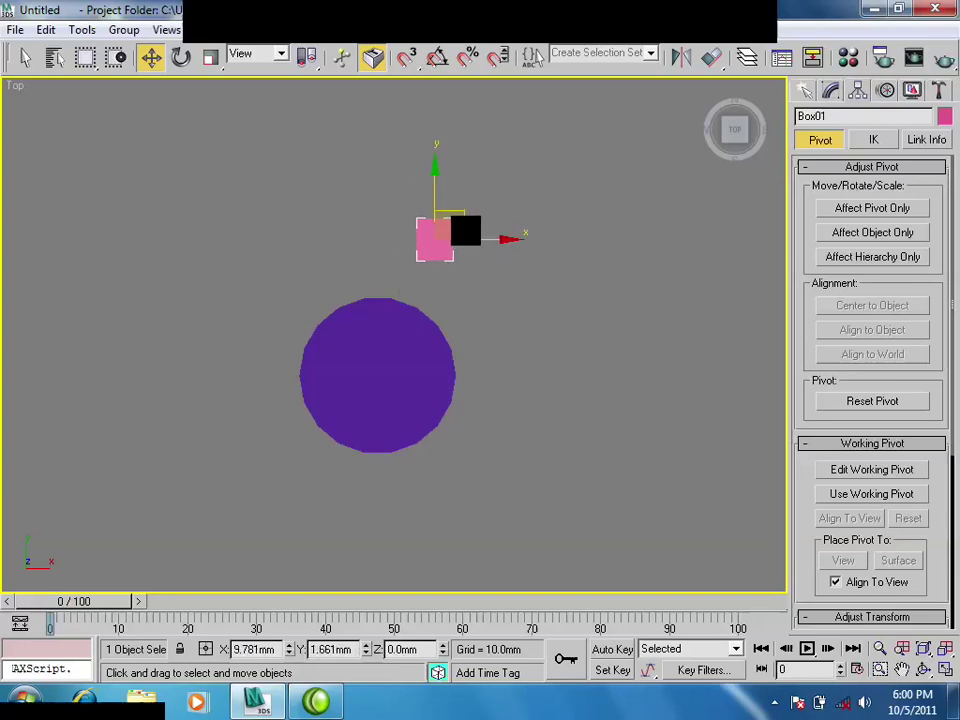
{"action": "left_click", "coordinate": [871, 210]}
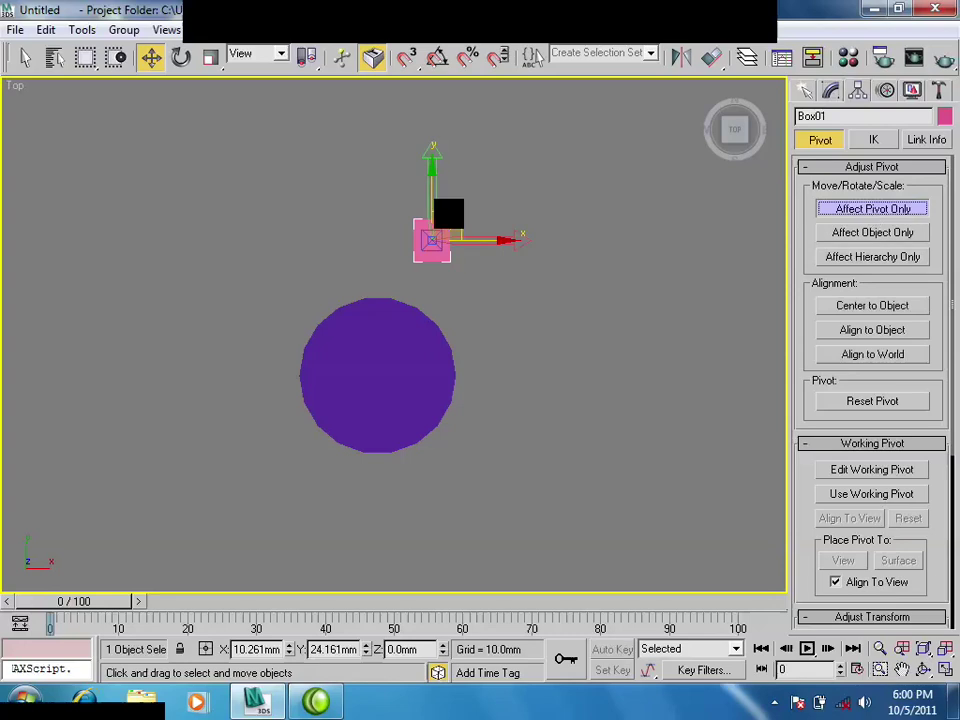
{"action": "mouse_move", "coordinate": [440, 225]}
{"action": "left_mouse_down"}
{"action": "mouse_move", "coordinate": [570, 190]}
{"action": "mouse_move", "coordinate": [572, 313]}
{"action": "mouse_move", "coordinate": [557, 283]}
{"action": "mouse_move", "coordinate": [625, 365]}
{"action": "mouse_move", "coordinate": [602, 229]}
{"action": "mouse_move", "coordinate": [476, 364]}
{"action": "mouse_move", "coordinate": [405, 368]}
{"action": "left_mouse_up"}
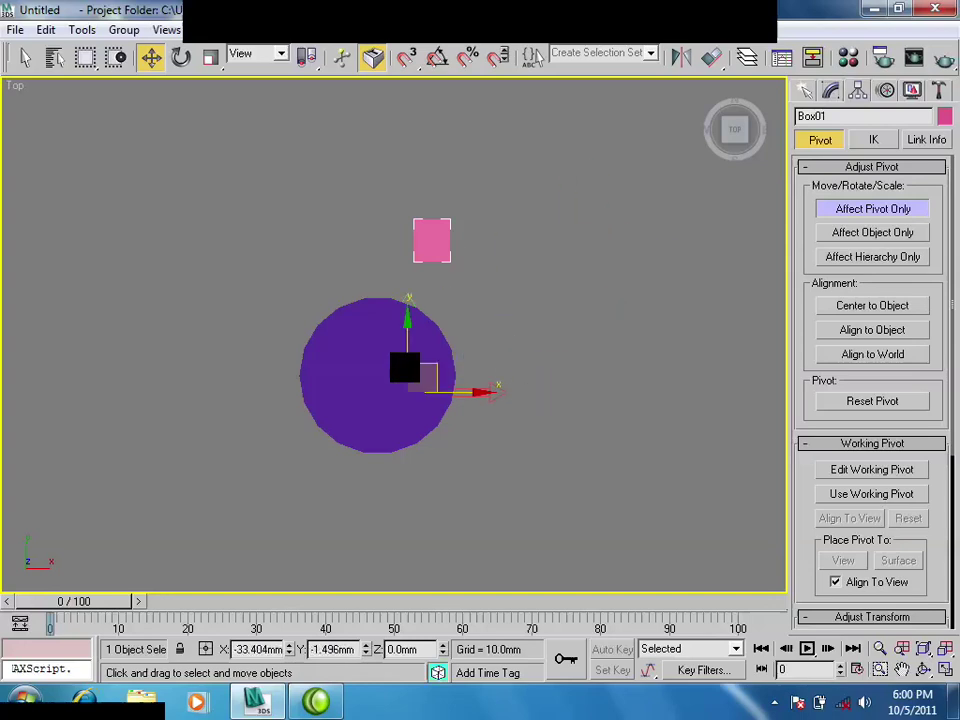
{"action": "key", "text": "ctrl+z"}
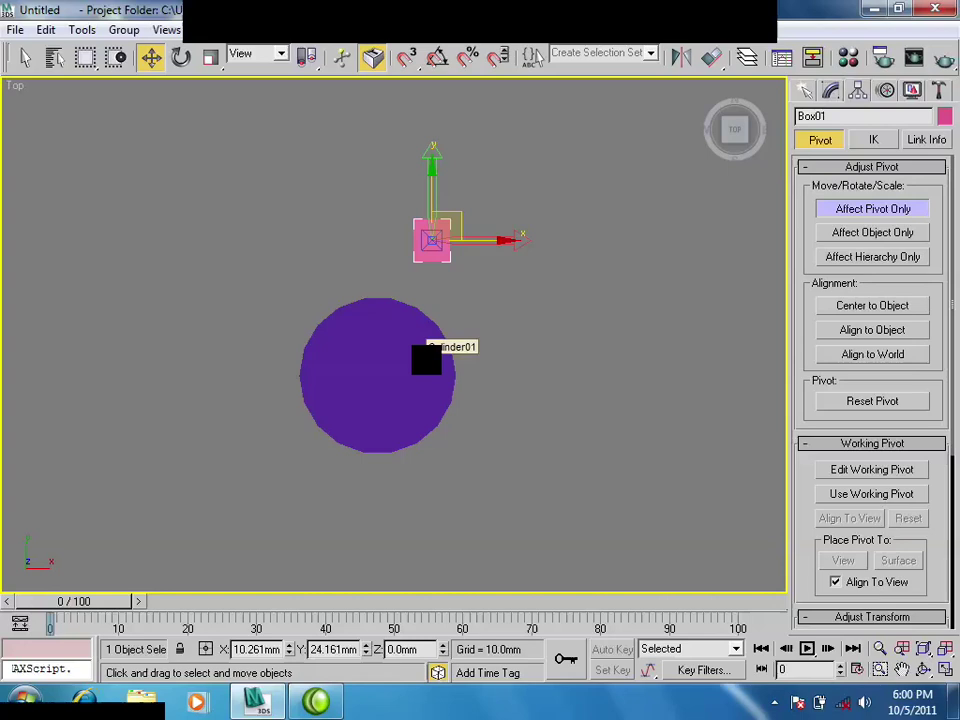
{"action": "left_click", "coordinate": [866, 208]}
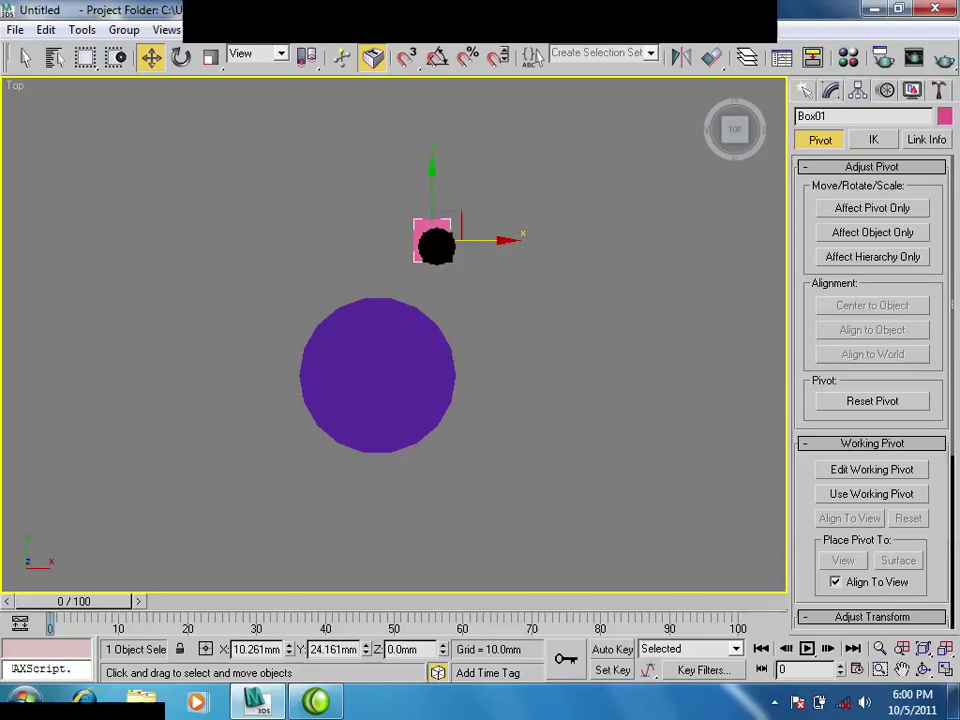
{"action": "left_click_drag", "start_coordinate": [436, 245], "coordinate": [407, 249]}
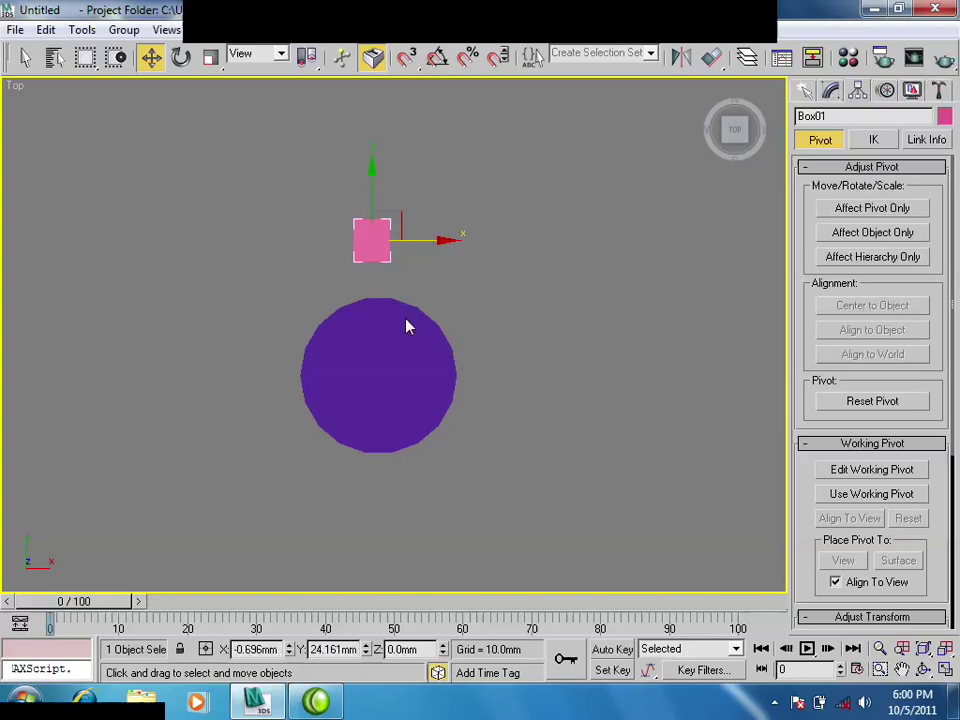
{"action": "scroll", "coordinate": [407, 326], "scroll_direction": "up", "scroll_amount": 2}
Move the pink box's pivot onto the cylinder's centre, checking it in wireframe.
{"action": "left_click", "coordinate": [866, 208]}
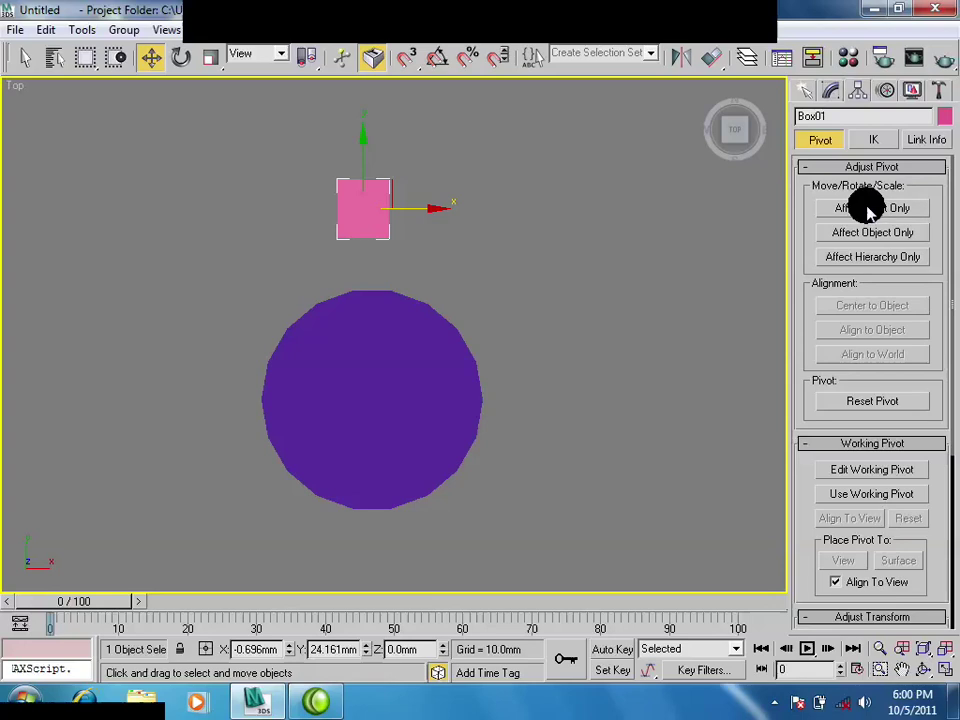
{"action": "left_click_drag", "start_coordinate": [362, 158], "coordinate": [373, 357]}
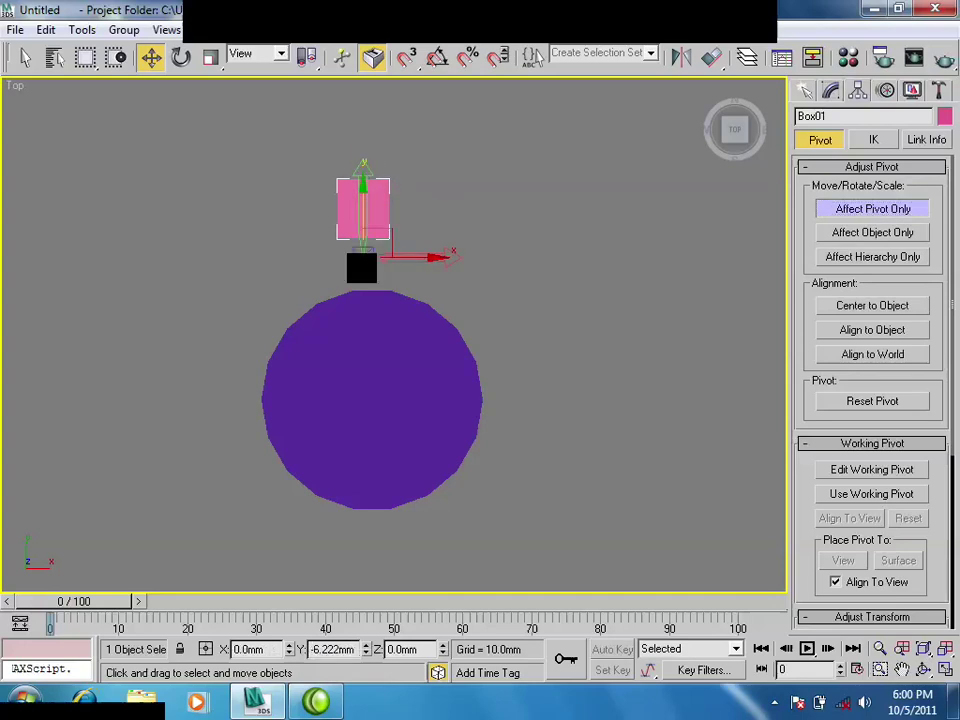
{"action": "key", "text": "F3"}
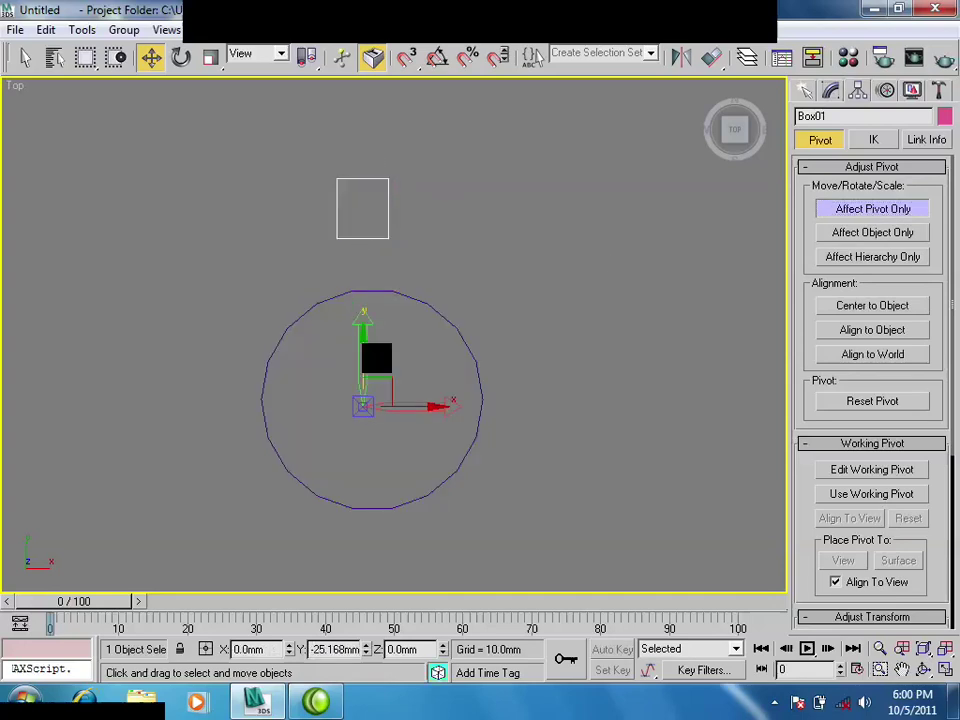
{"action": "left_click_drag", "start_coordinate": [373, 357], "coordinate": [377, 348]}
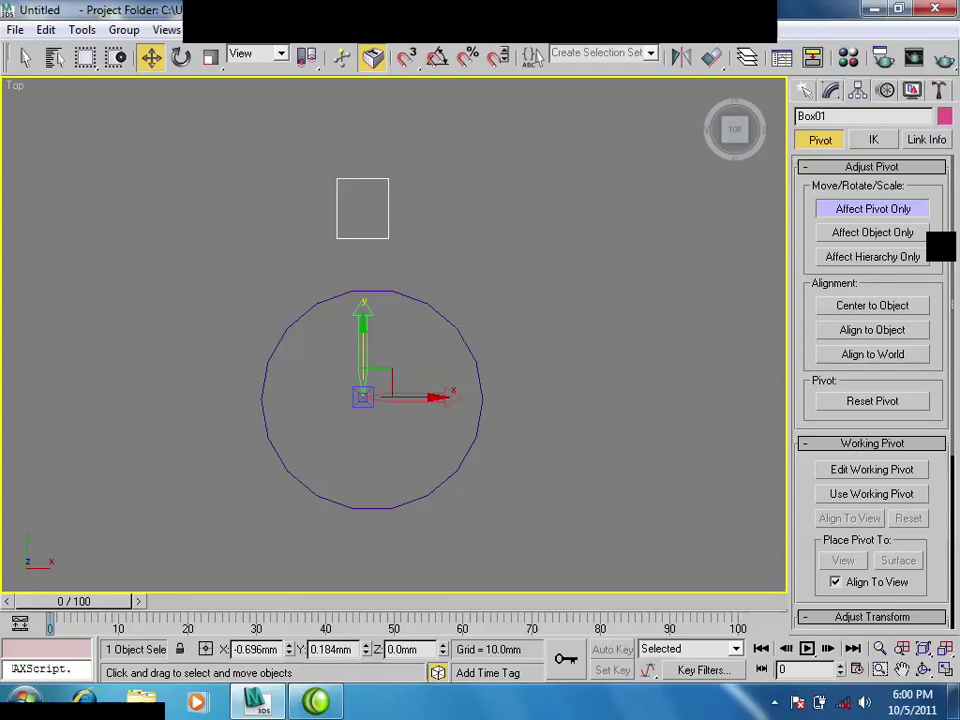
{"action": "key", "text": "F3"}
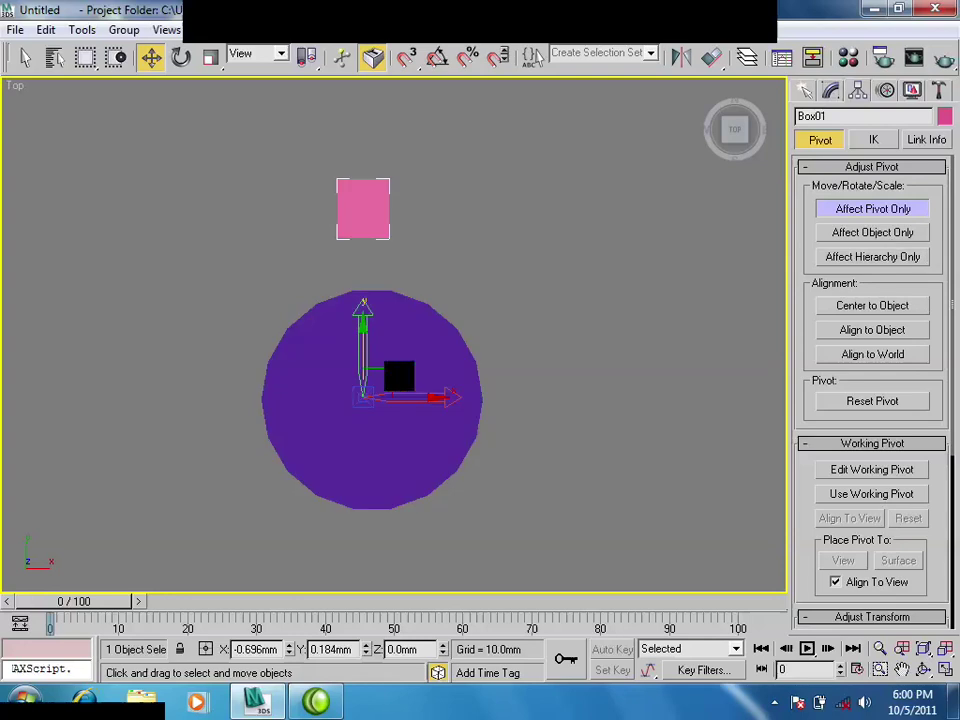
Recentre the pivot on the box, drag it off again, and undo back to the centre.
{"action": "left_click", "coordinate": [872, 305]}
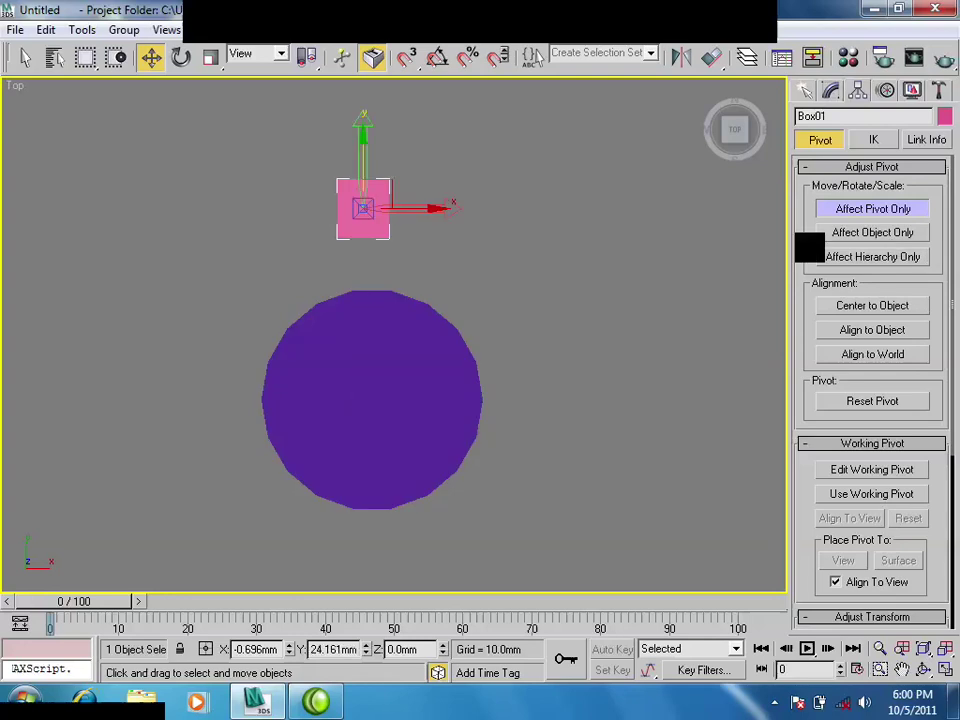
{"action": "mouse_move", "coordinate": [390, 197]}
{"action": "left_mouse_down"}
{"action": "mouse_move", "coordinate": [458, 160]}
{"action": "mouse_move", "coordinate": [388, 196]}
{"action": "left_mouse_up"}
{"action": "middle_click_drag", "start_coordinate": [386, 183], "coordinate": [339, 189]}
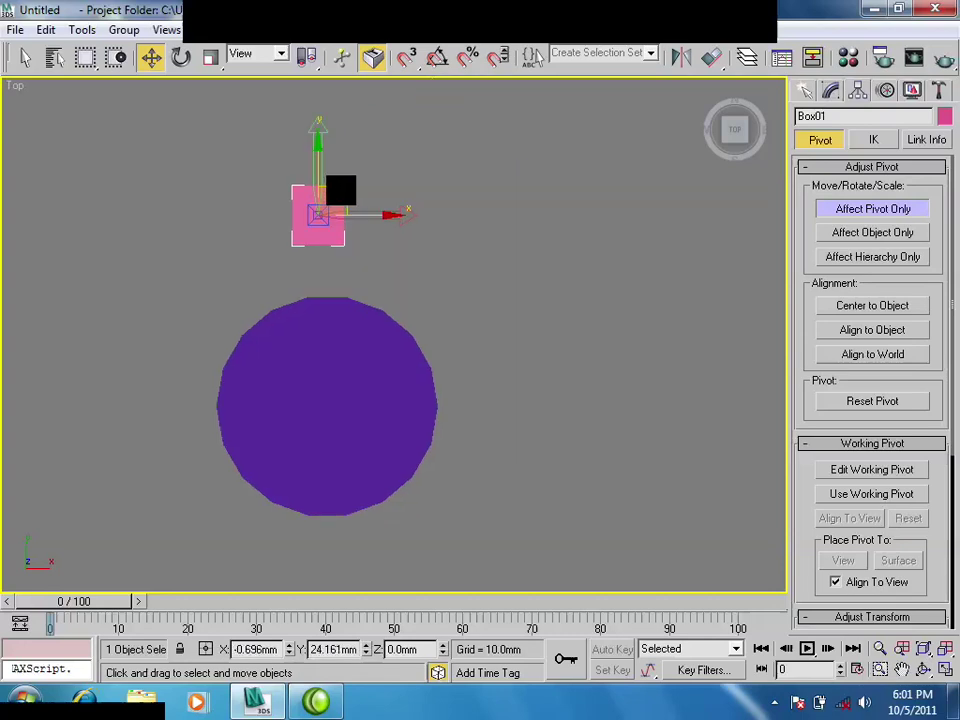
{"action": "left_click_drag", "start_coordinate": [339, 189], "coordinate": [486, 162]}
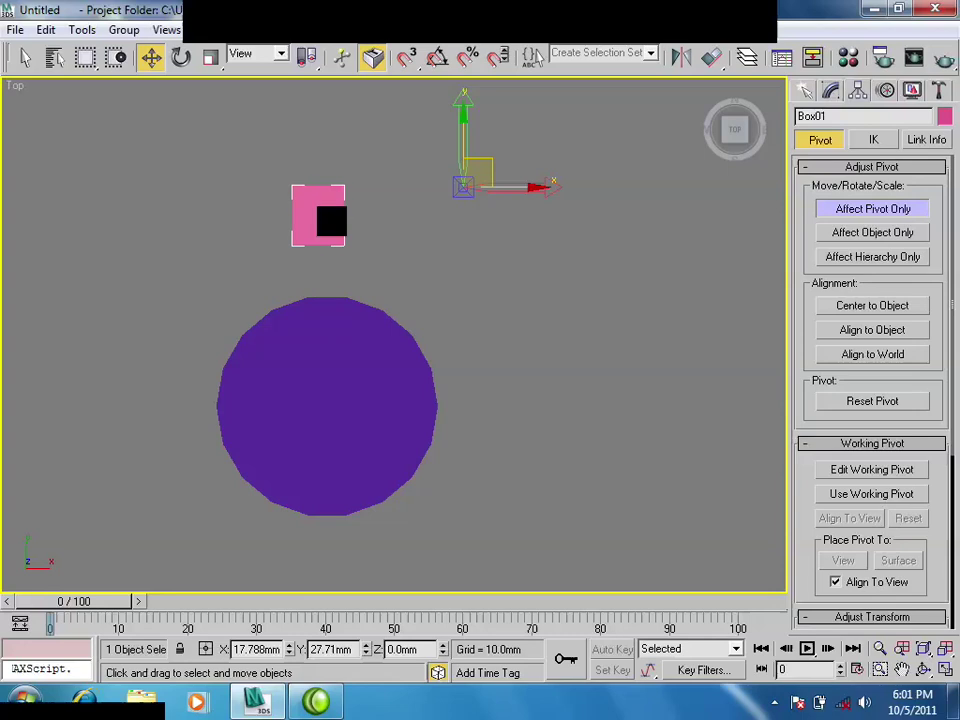
{"action": "key", "text": "ctrl+z"}
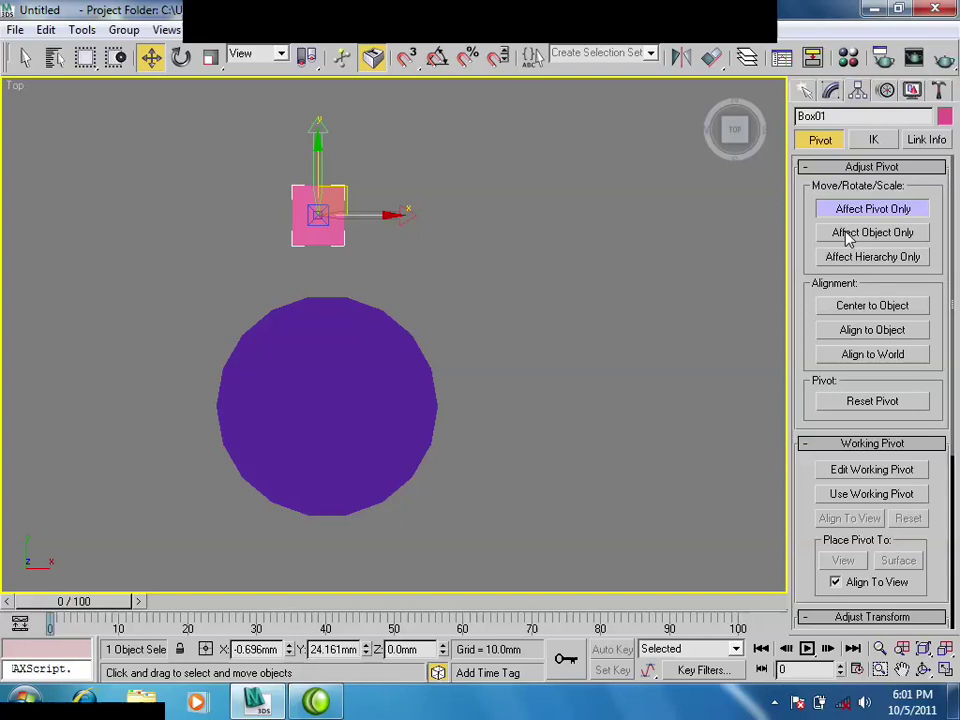
Drag the pink box away from its pivot to the lower right of the cylinder, then select Cylinder01.
{"action": "left_click", "coordinate": [848, 235]}
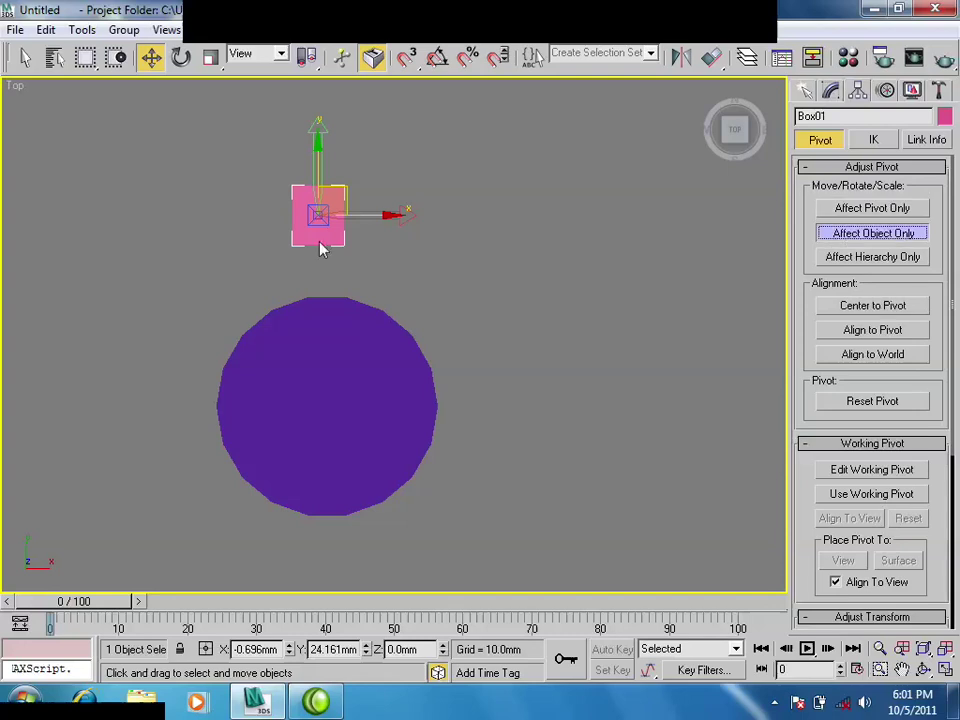
{"action": "left_click_drag", "start_coordinate": [347, 201], "coordinate": [530, 300]}
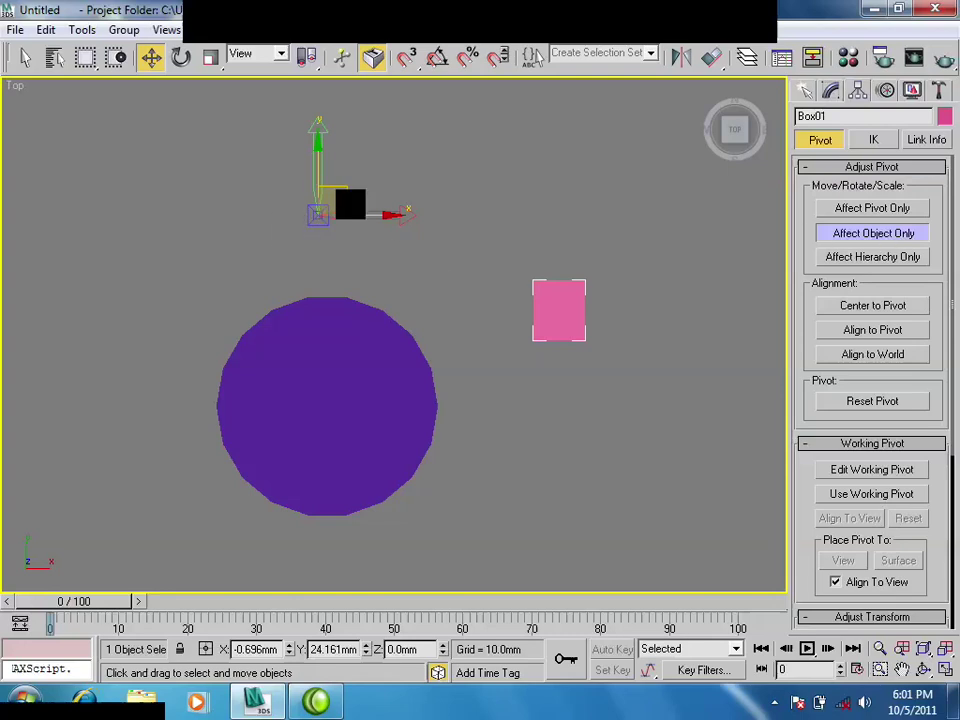
{"action": "mouse_move", "coordinate": [349, 204]}
{"action": "left_mouse_down"}
{"action": "mouse_move", "coordinate": [436, 186]}
{"action": "mouse_move", "coordinate": [431, 330]}
{"action": "left_mouse_up"}
{"action": "left_click", "coordinate": [851, 235]}
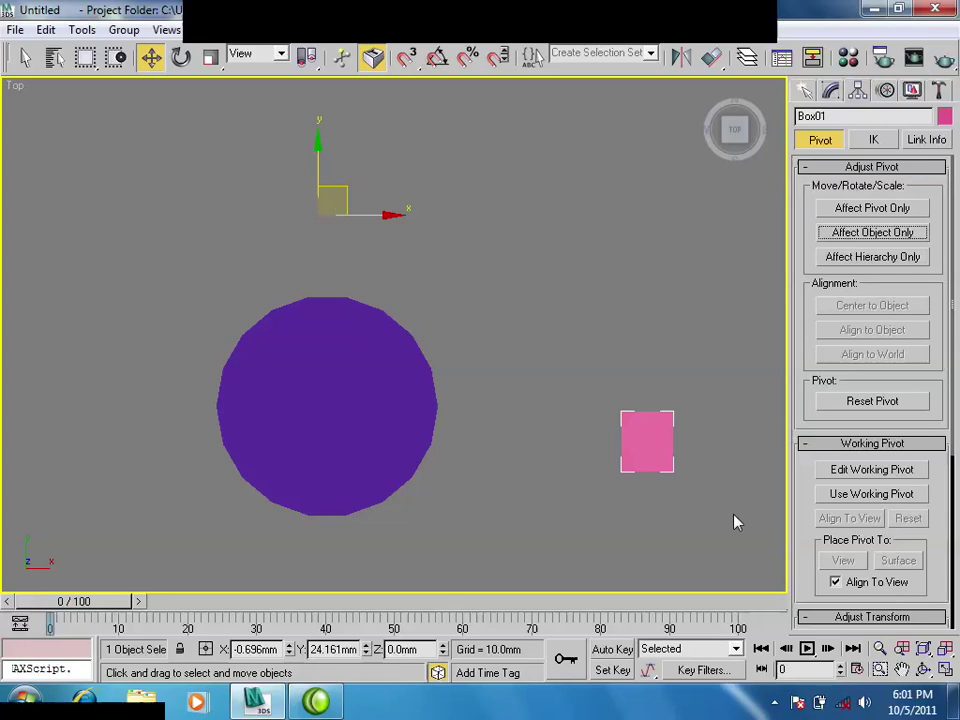
{"action": "mouse_move", "coordinate": [650, 440]}
{"action": "left_mouse_down"}
{"action": "mouse_move", "coordinate": [657, 399]}
{"action": "mouse_move", "coordinate": [645, 428]}
{"action": "left_mouse_up"}
{"action": "mouse_move", "coordinate": [330, 160]}
{"action": "left_mouse_down"}
{"action": "mouse_move", "coordinate": [369, 272]}
{"action": "mouse_move", "coordinate": [427, 251]}
{"action": "mouse_move", "coordinate": [401, 255]}
{"action": "left_mouse_up"}
{"action": "mouse_move", "coordinate": [707, 467]}
{"action": "left_mouse_down"}
{"action": "mouse_move", "coordinate": [744, 487]}
{"action": "mouse_move", "coordinate": [615, 480]}
{"action": "left_mouse_up"}
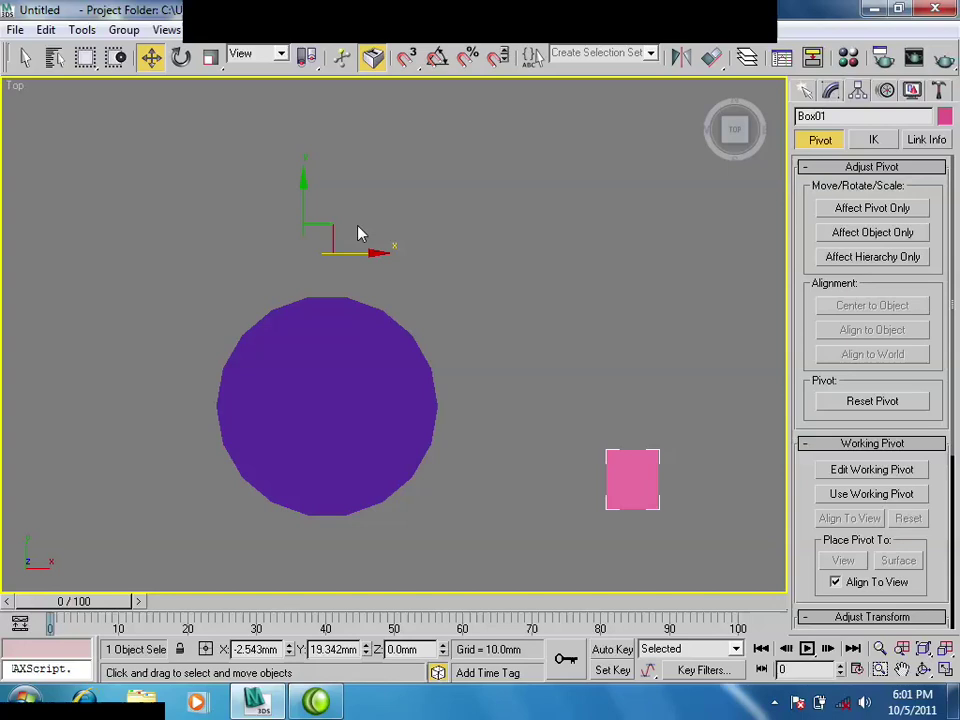
{"action": "left_click", "coordinate": [340, 410]}
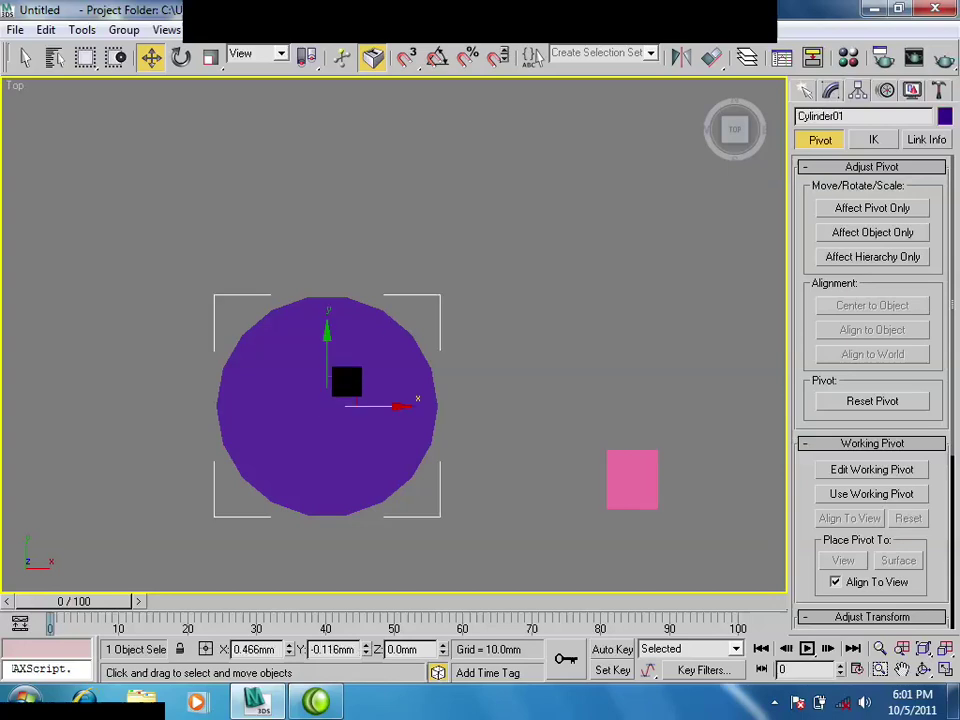
Recentre Box01's pivot with Affect Pivot Only and Center to Object, then move the box toward the top centre.
{"action": "left_click", "coordinate": [617, 465]}
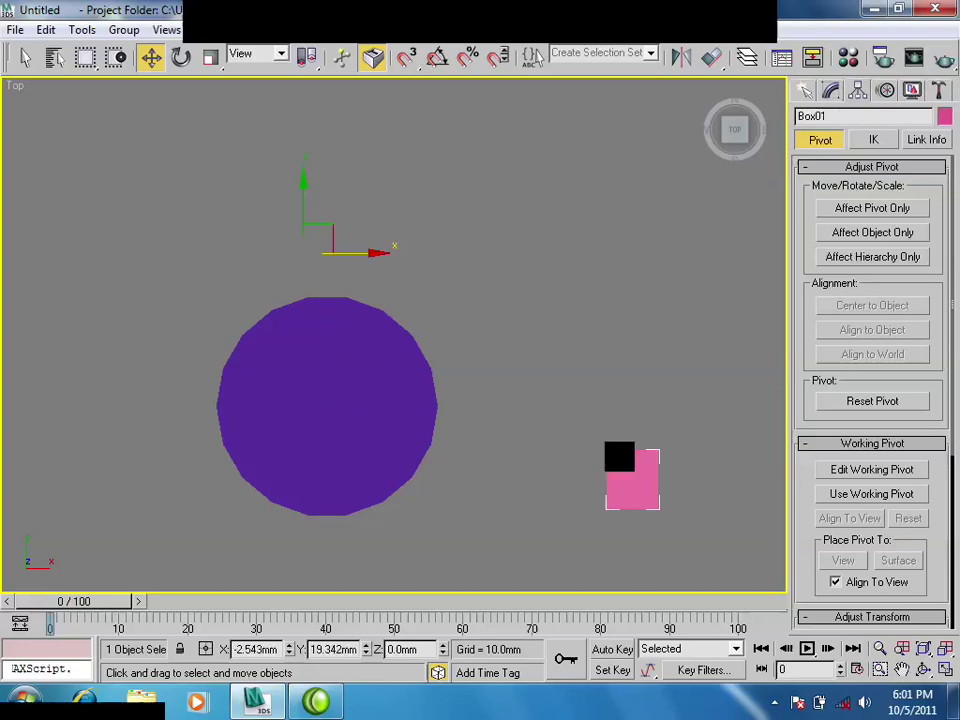
{"action": "left_click", "coordinate": [855, 220]}
{"action": "mouse_move", "coordinate": [336, 229]}
{"action": "left_mouse_down"}
{"action": "mouse_move", "coordinate": [697, 484]}
{"action": "mouse_move", "coordinate": [673, 515]}
{"action": "mouse_move", "coordinate": [568, 236]}
{"action": "mouse_move", "coordinate": [227, 259]}
{"action": "mouse_move", "coordinate": [441, 388]}
{"action": "mouse_move", "coordinate": [508, 267]}
{"action": "mouse_move", "coordinate": [506, 234]}
{"action": "mouse_move", "coordinate": [534, 180]}
{"action": "mouse_move", "coordinate": [379, 163]}
{"action": "mouse_move", "coordinate": [188, 190]}
{"action": "mouse_move", "coordinate": [182, 208]}
{"action": "left_mouse_up"}
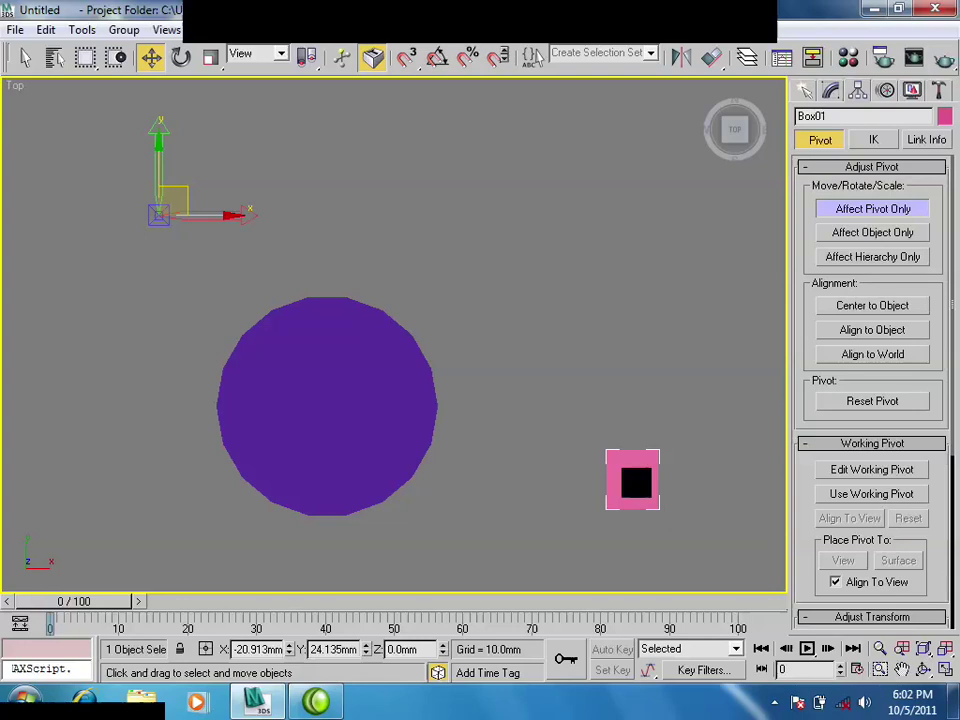
{"action": "mouse_move", "coordinate": [182, 180]}
{"action": "left_mouse_down"}
{"action": "mouse_move", "coordinate": [167, 222]}
{"action": "mouse_move", "coordinate": [630, 430]}
{"action": "mouse_move", "coordinate": [640, 485]}
{"action": "left_mouse_up"}
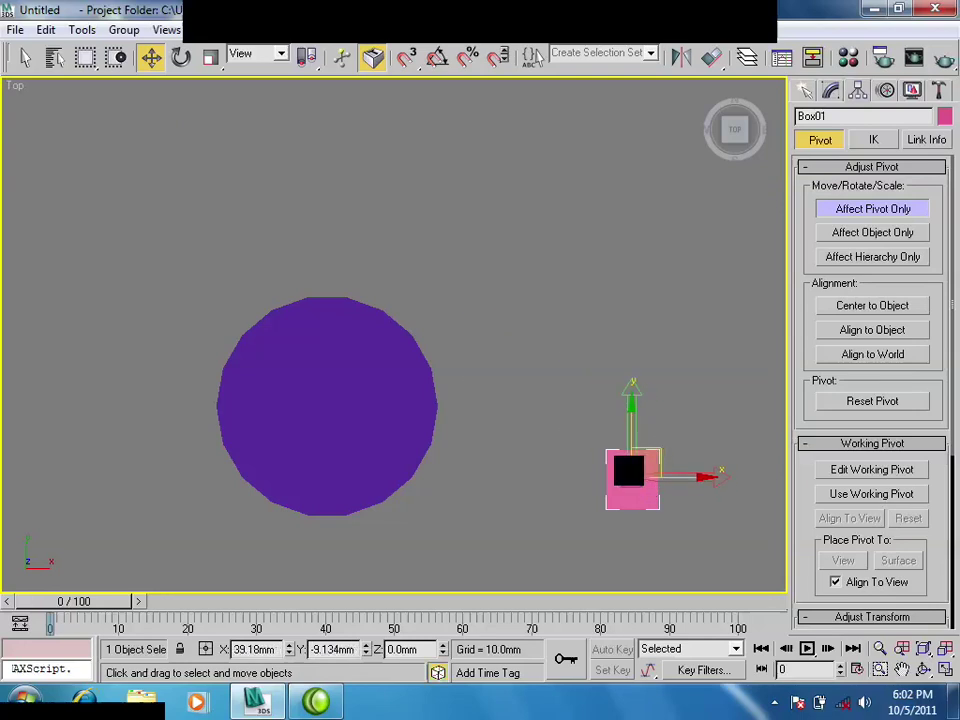
{"action": "key", "text": "ctrl+z"}
{"action": "key", "text": "ctrl+z"}
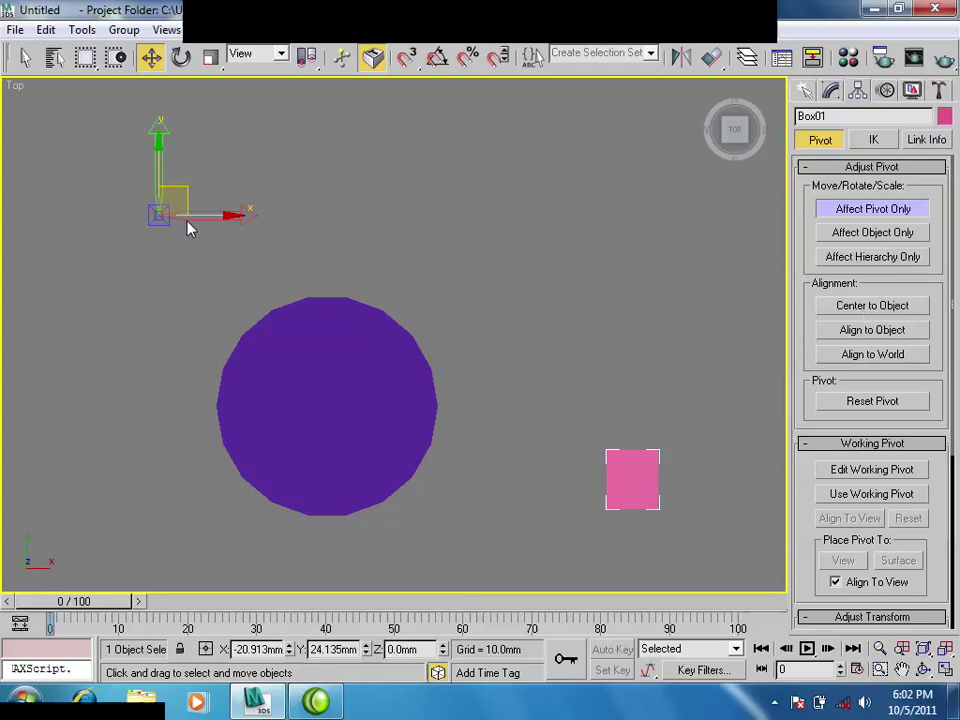
{"action": "left_click", "coordinate": [857, 312]}
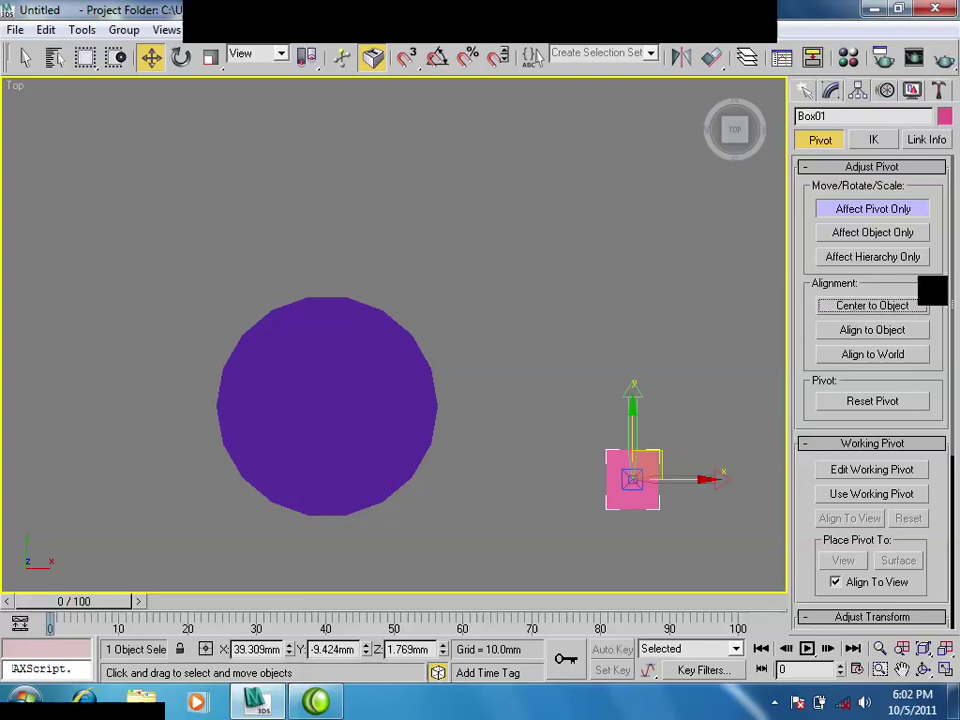
{"action": "left_click", "coordinate": [840, 209]}
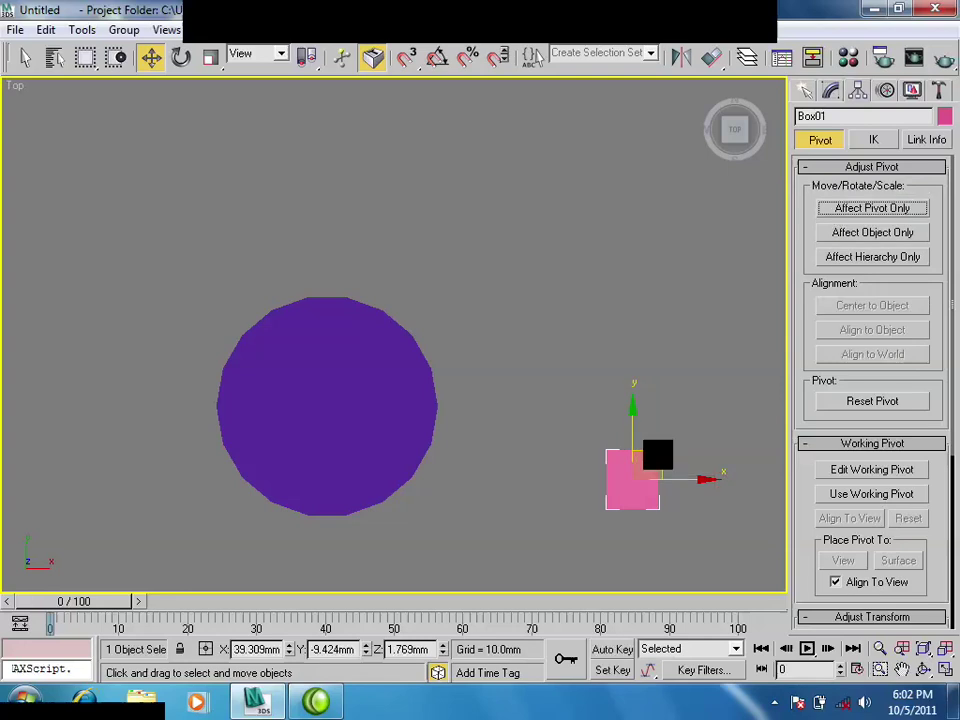
{"action": "mouse_move", "coordinate": [656, 456]}
{"action": "left_mouse_down"}
{"action": "mouse_move", "coordinate": [616, 254]}
{"action": "mouse_move", "coordinate": [598, 287]}
{"action": "left_mouse_up"}
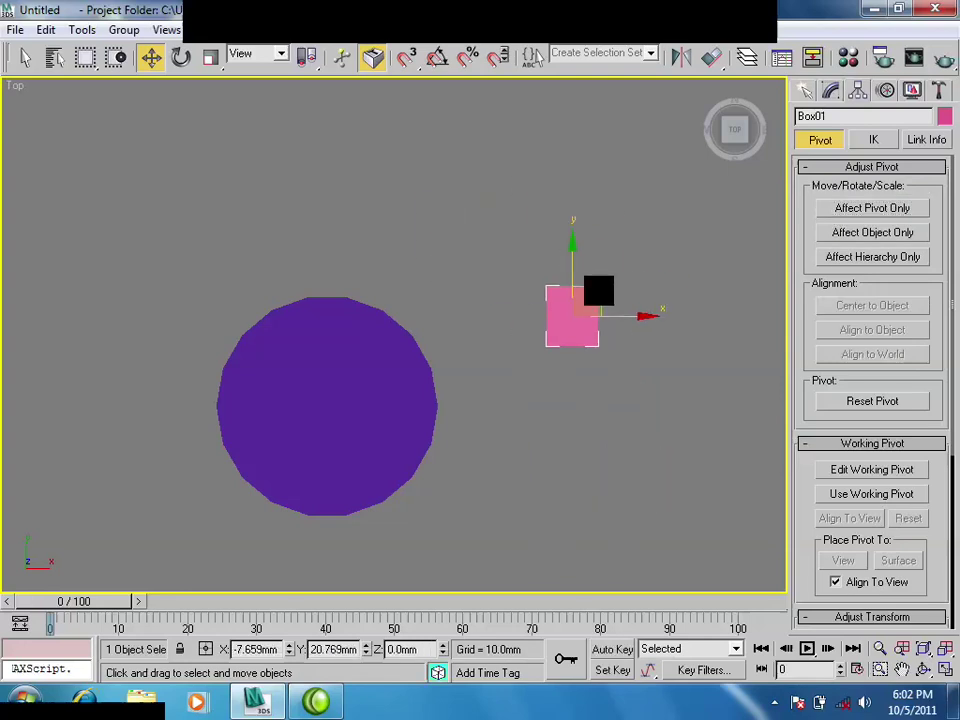
In the Perspective view, move the pink box right and down beside the cylinder.
{"action": "key", "text": "p"}
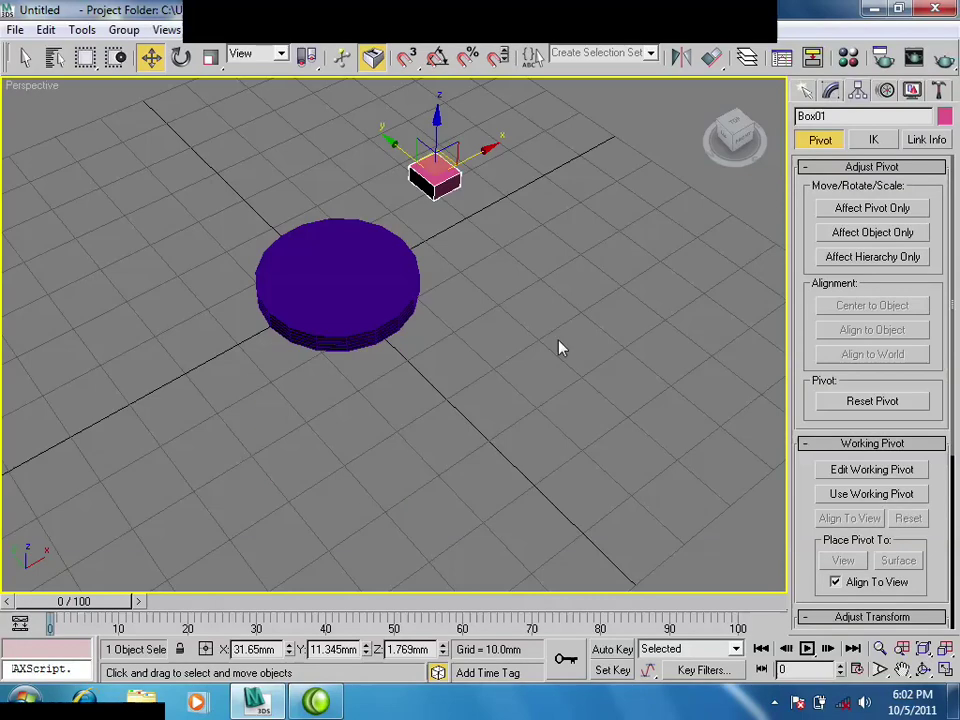
{"action": "key", "text": "z"}
{"action": "scroll", "coordinate": [484, 386], "scroll_direction": "down", "scroll_amount": 3}
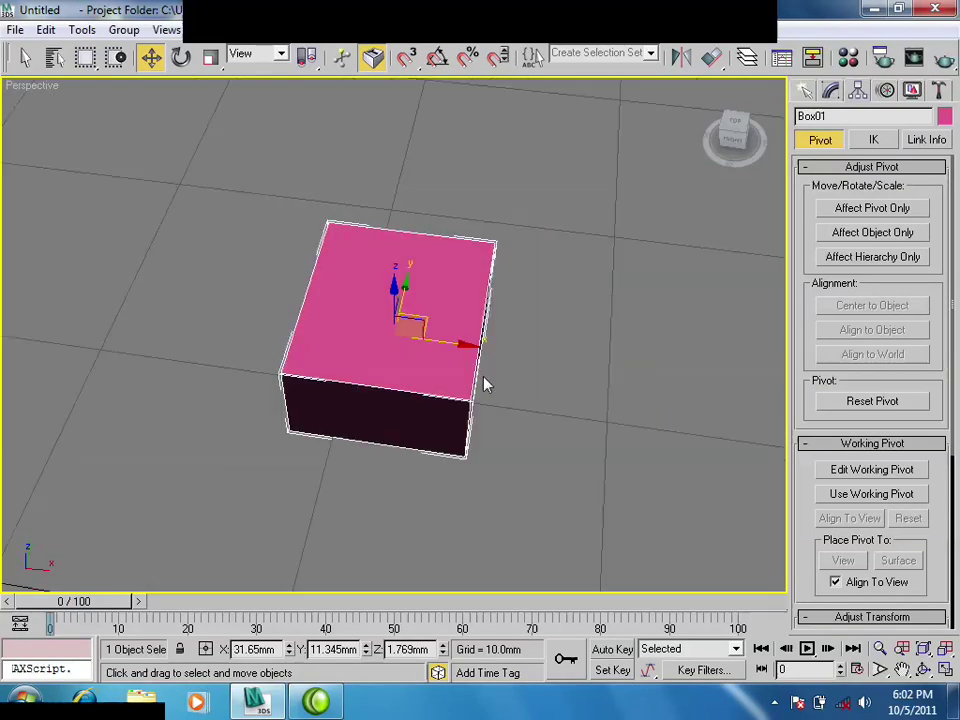
{"action": "mouse_move", "coordinate": [484, 386]}
{"action": "middle_mouse_down", "text": "alt"}
{"action": "mouse_move", "coordinate": [413, 360]}
{"action": "mouse_move", "coordinate": [484, 377]}
{"action": "mouse_move", "coordinate": [421, 334]}
{"action": "middle_mouse_up", "text": "alt"}
{"action": "scroll", "coordinate": [484, 377], "scroll_direction": "down", "scroll_amount": 2}
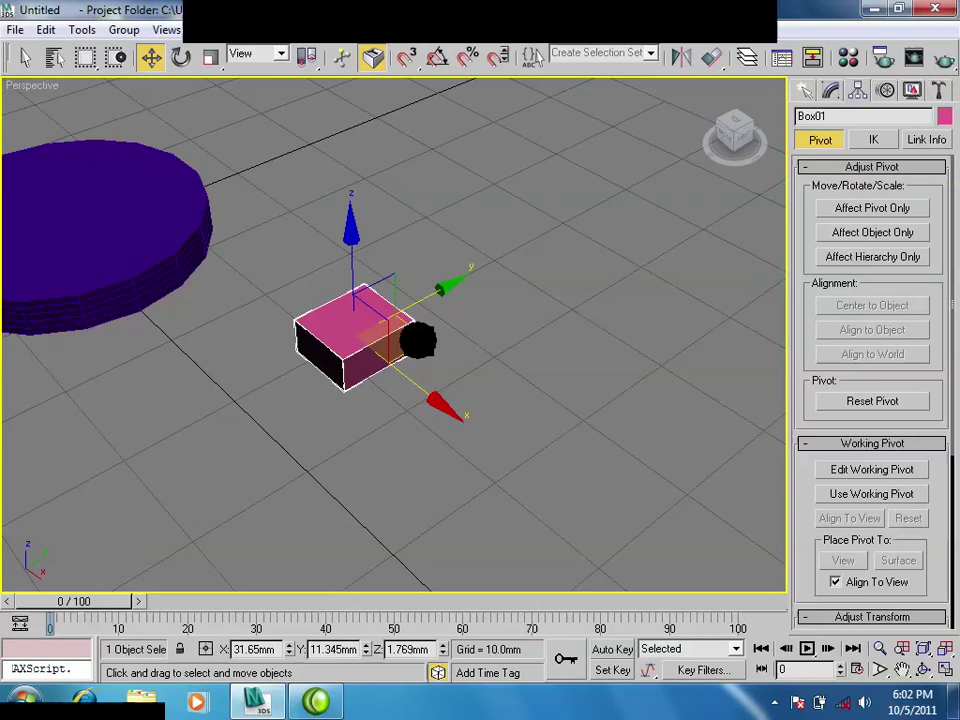
{"action": "left_click_drag", "start_coordinate": [416, 338], "coordinate": [535, 376]}
{"action": "mouse_move", "coordinate": [469, 378]}
{"action": "middle_mouse_down", "text": "alt"}
{"action": "mouse_move", "coordinate": [360, 377]}
{"action": "mouse_move", "coordinate": [673, 246]}
{"action": "middle_mouse_up", "text": "alt"}
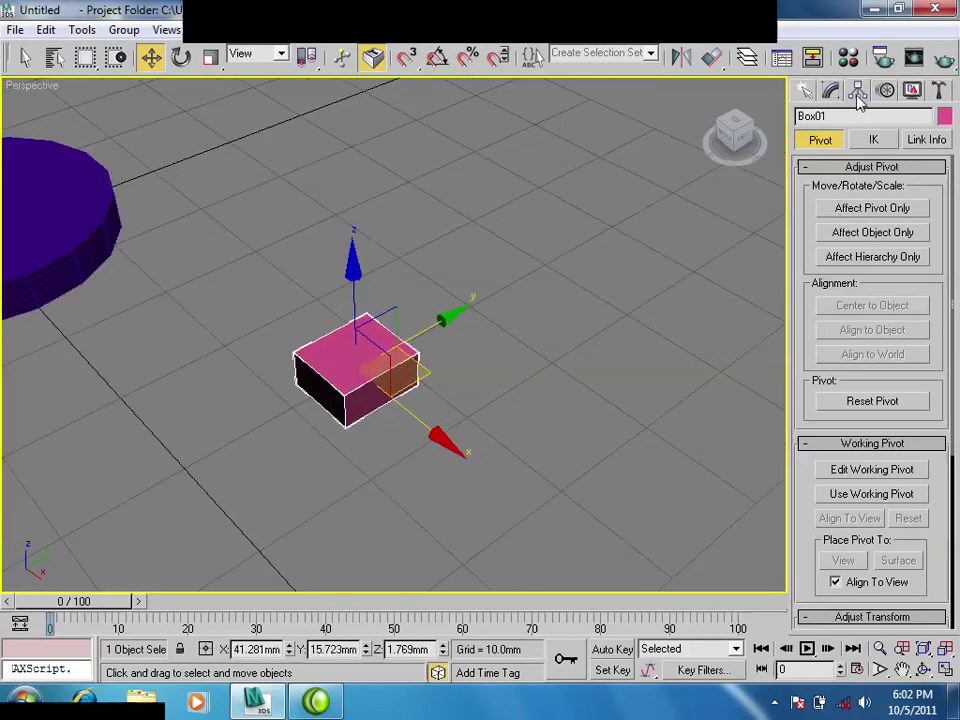
Move the pivot off the box, then recentre it at X 41.281 mm, Y 15.723 mm.
{"action": "left_click", "coordinate": [873, 208]}
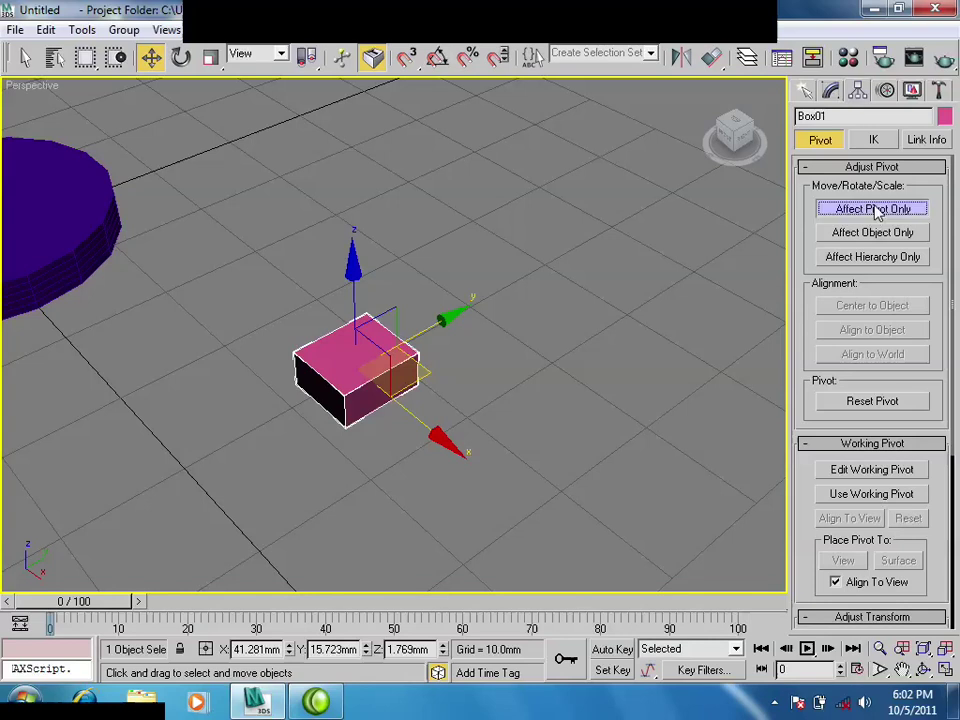
{"action": "mouse_move", "coordinate": [420, 377]}
{"action": "left_mouse_down"}
{"action": "mouse_move", "coordinate": [545, 270]}
{"action": "mouse_move", "coordinate": [613, 317]}
{"action": "mouse_move", "coordinate": [589, 364]}
{"action": "mouse_move", "coordinate": [553, 371]}
{"action": "mouse_move", "coordinate": [569, 377]}
{"action": "left_mouse_up"}
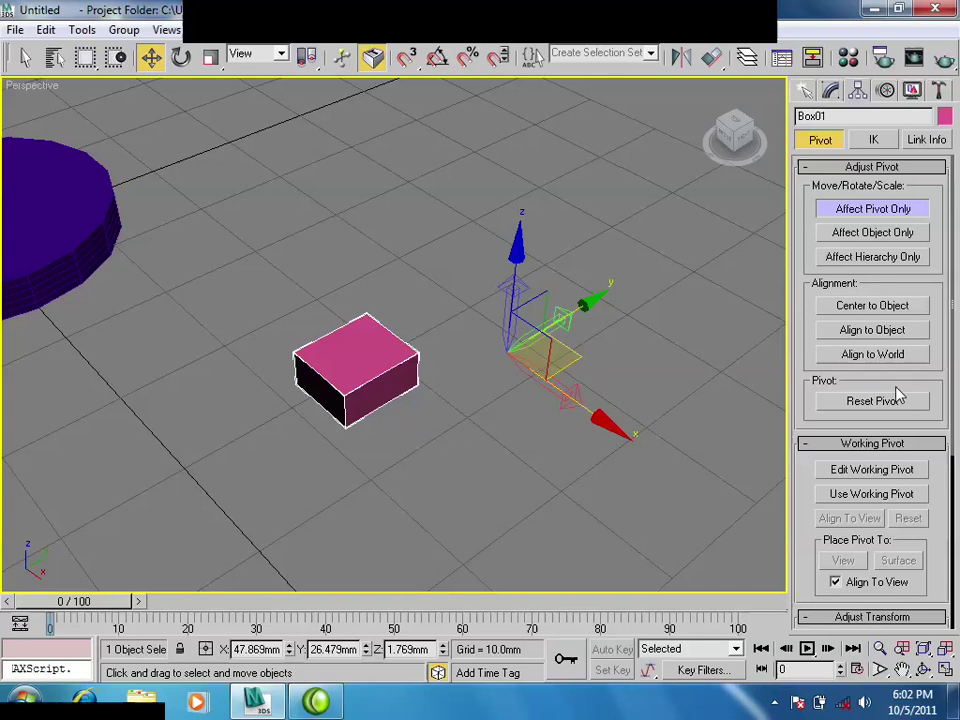
{"action": "left_click", "coordinate": [884, 316]}
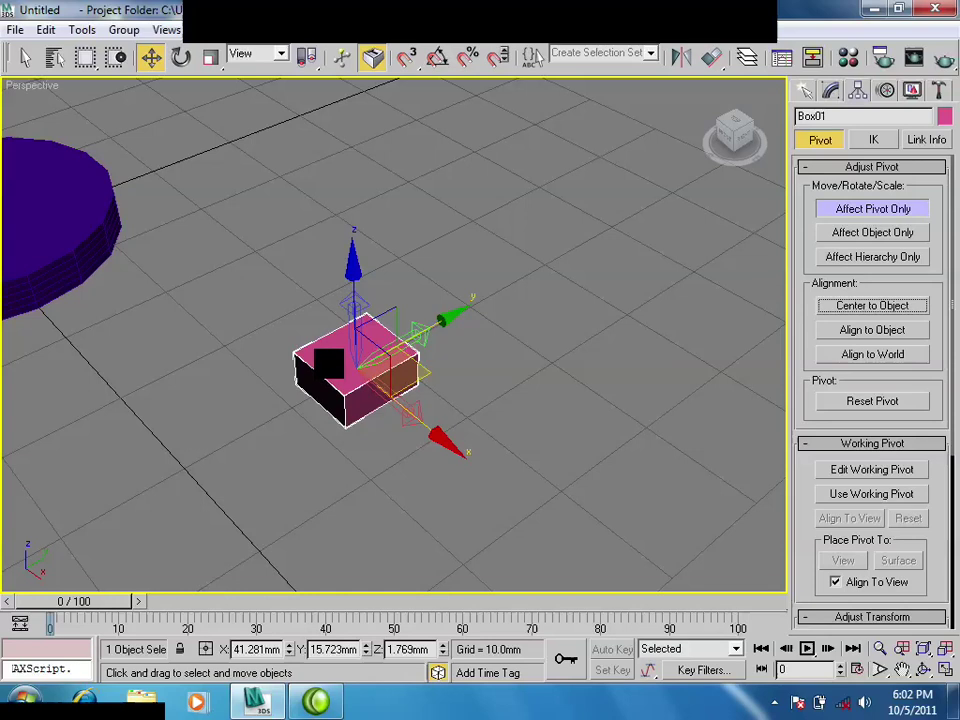
With Affect Object Only, move the pink box away from its pivot, undoing a trial Center to Pivot.
{"action": "left_click", "coordinate": [845, 238]}
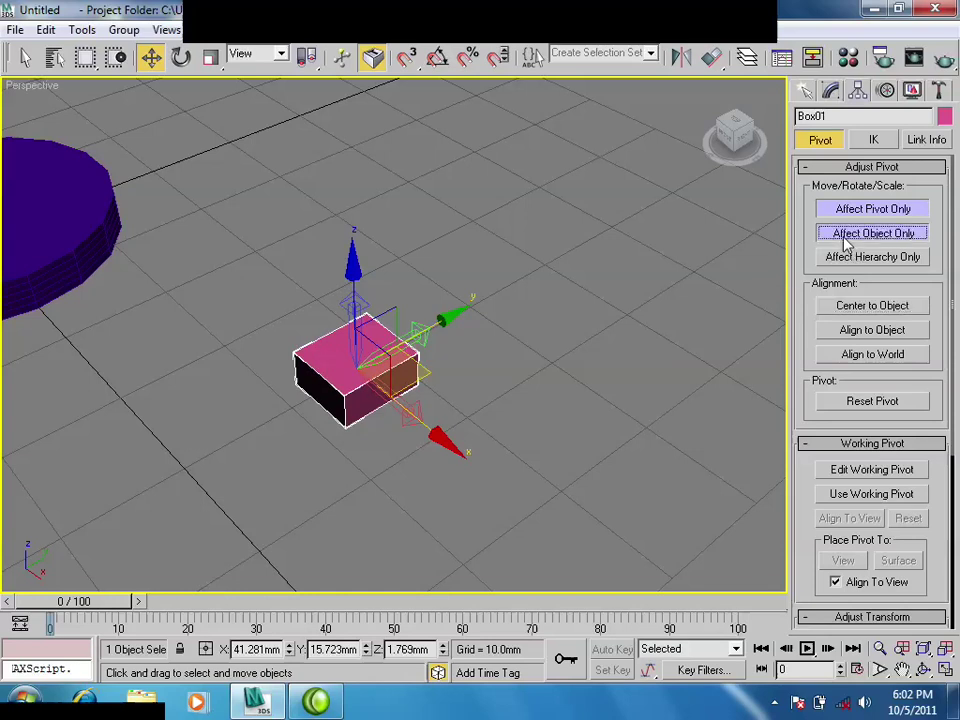
{"action": "left_click_drag", "start_coordinate": [422, 370], "coordinate": [679, 329]}
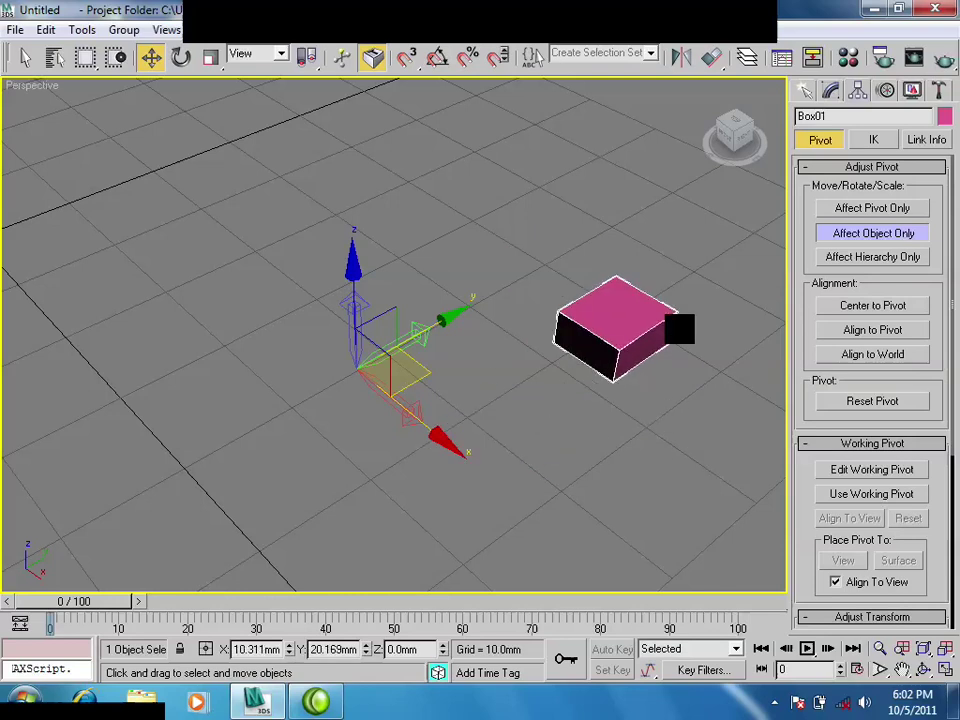
{"action": "left_click_drag", "start_coordinate": [679, 329], "coordinate": [690, 338]}
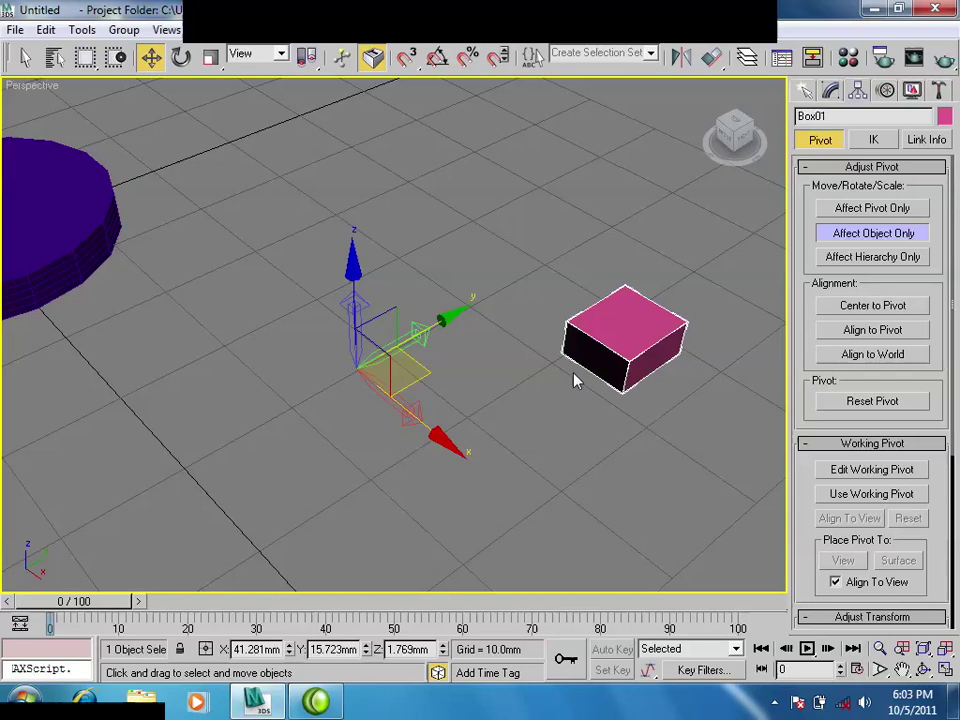
{"action": "middle_click_drag", "start_coordinate": [575, 380], "coordinate": [514, 371]}
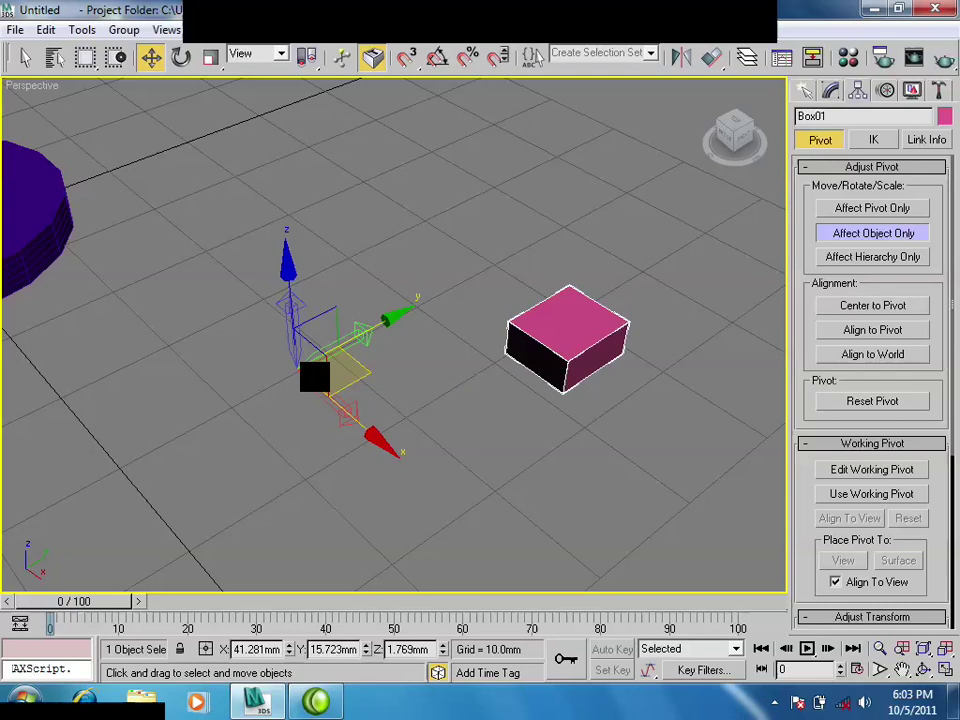
{"action": "left_click", "coordinate": [872, 306]}
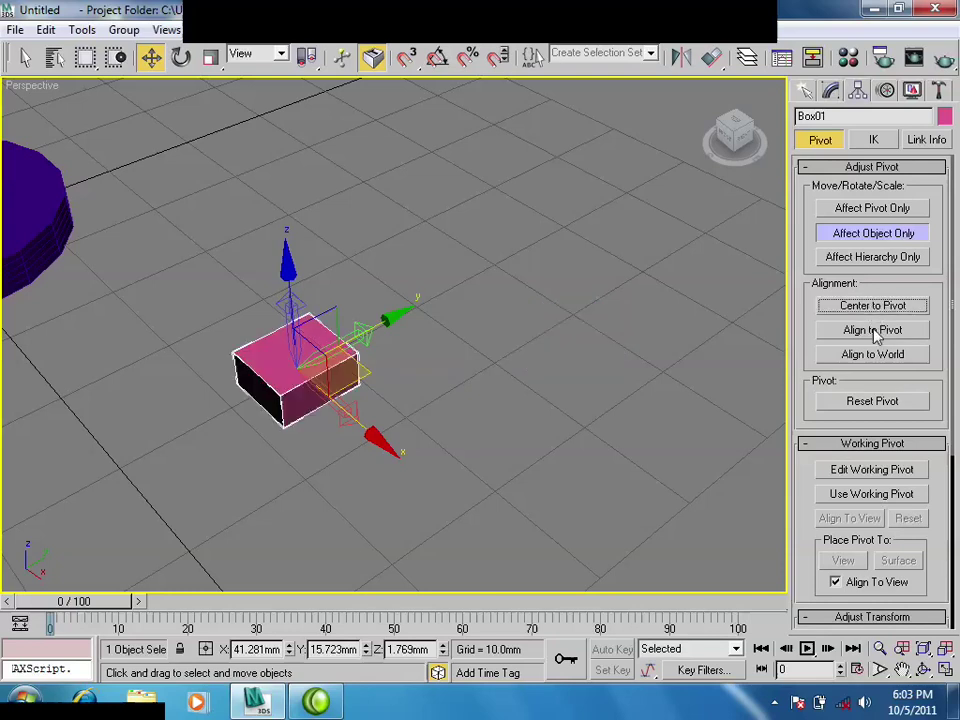
{"action": "key", "text": "ctrl+z"}
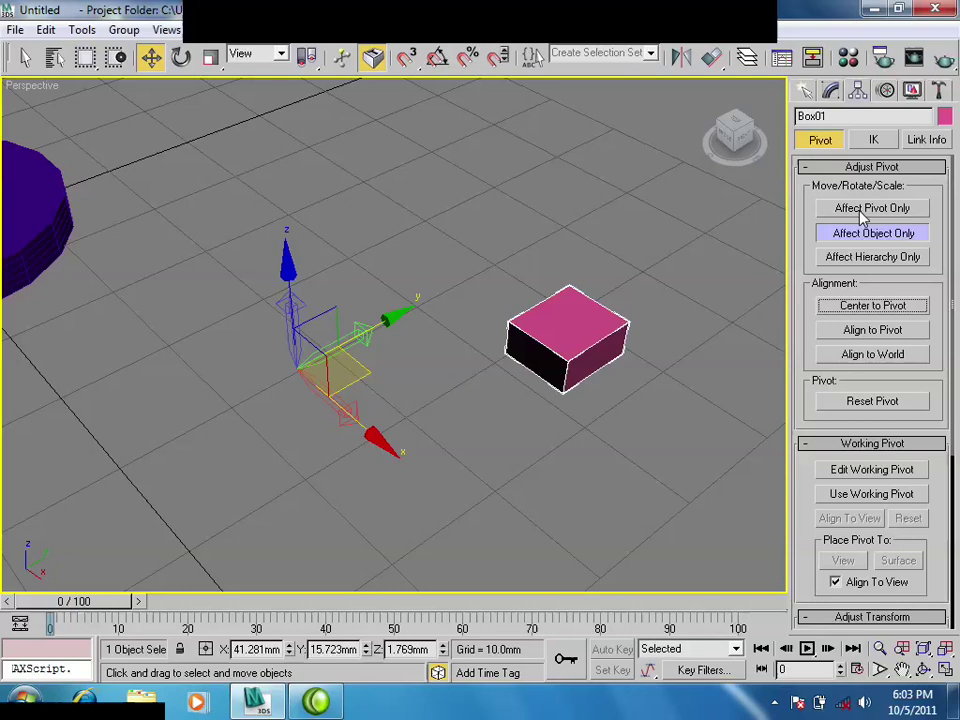
With Affect Pivot Only, shift the pivot further left, then recentre it on the box with Center to Object.
{"action": "left_click", "coordinate": [863, 212]}
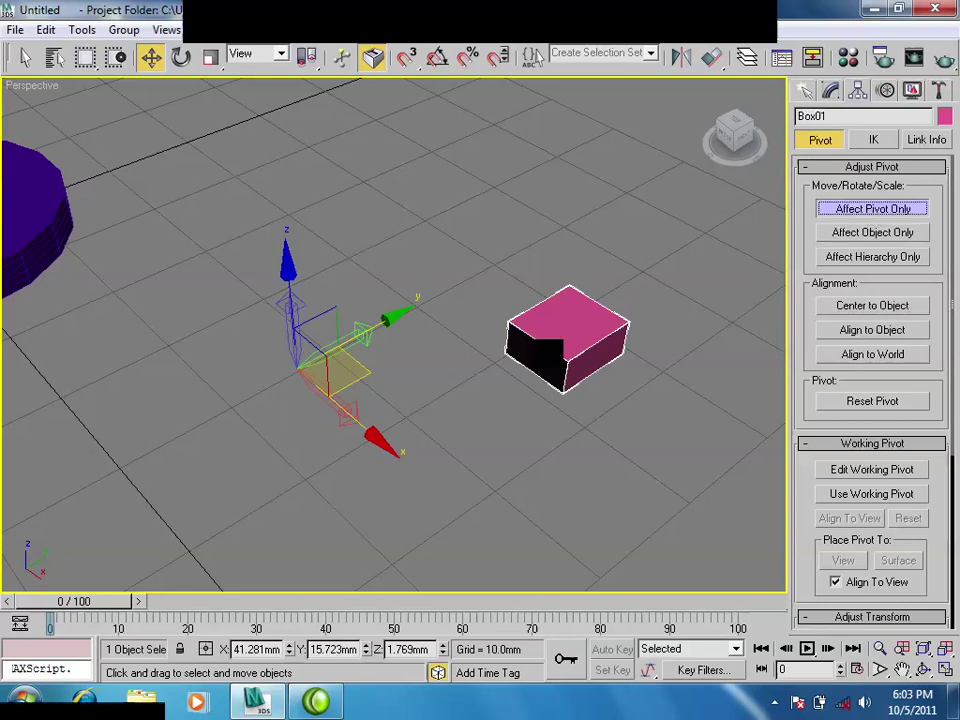
{"action": "left_click", "coordinate": [848, 308]}
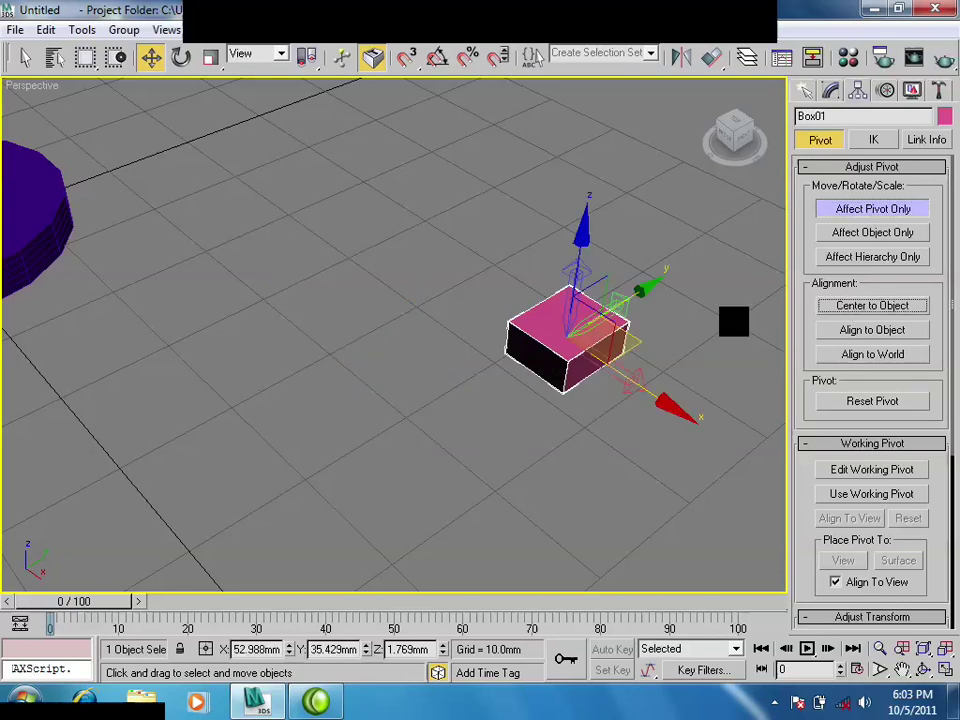
{"action": "key", "text": "ctrl+z"}
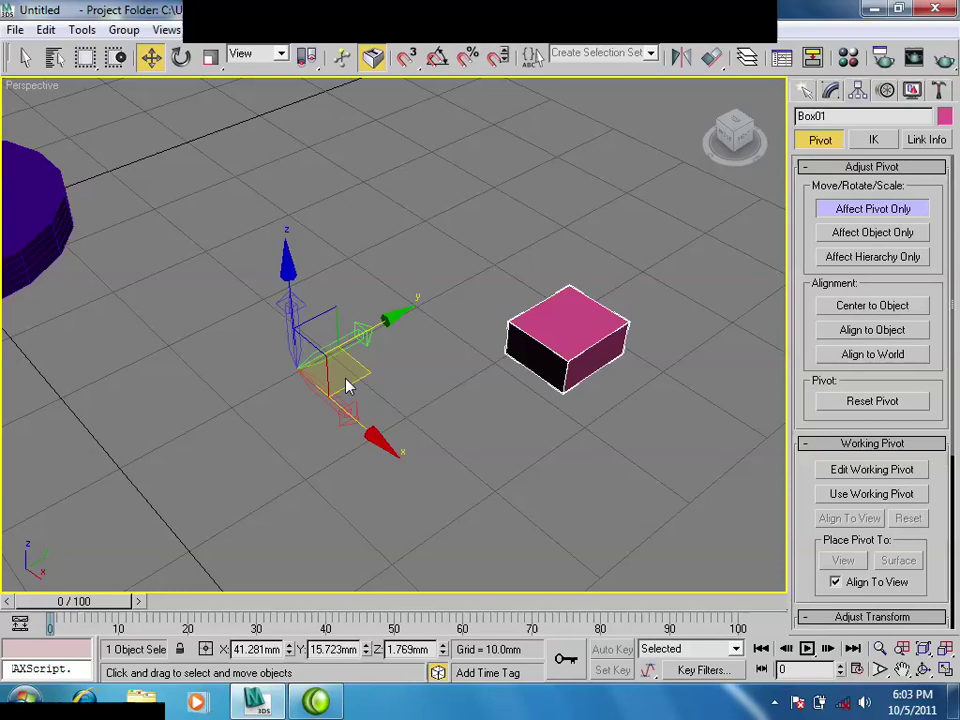
{"action": "key", "text": "ctrl+z"}
{"action": "key", "text": "ctrl+y"}
{"action": "mouse_move", "coordinate": [371, 371]}
{"action": "left_mouse_down"}
{"action": "mouse_move", "coordinate": [283, 381]}
{"action": "mouse_move", "coordinate": [302, 430]}
{"action": "left_mouse_up"}
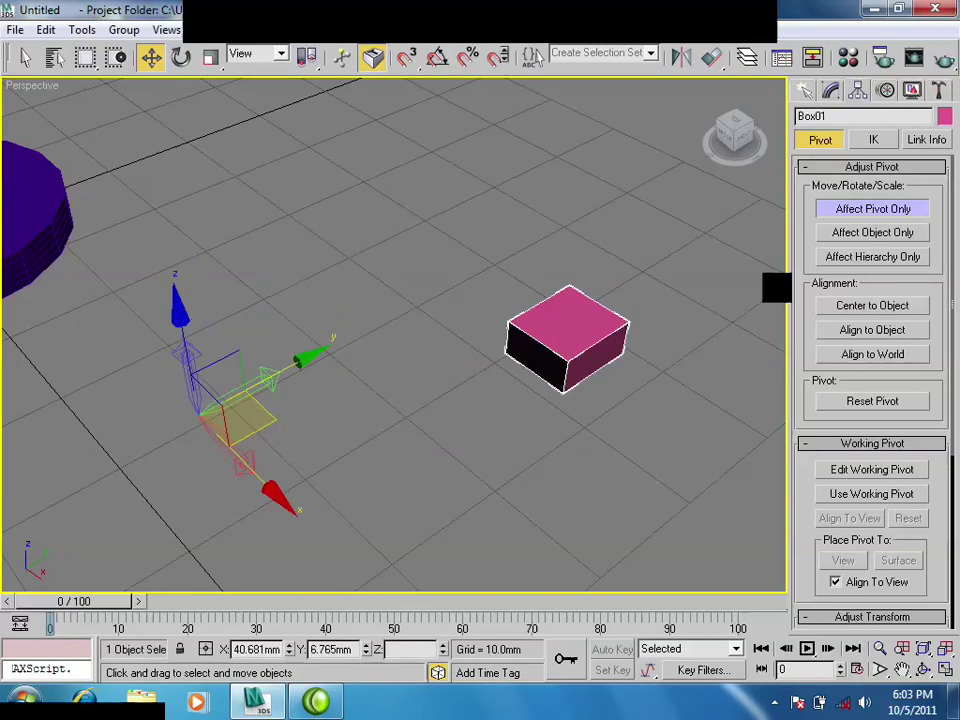
{"action": "left_click", "coordinate": [880, 308]}
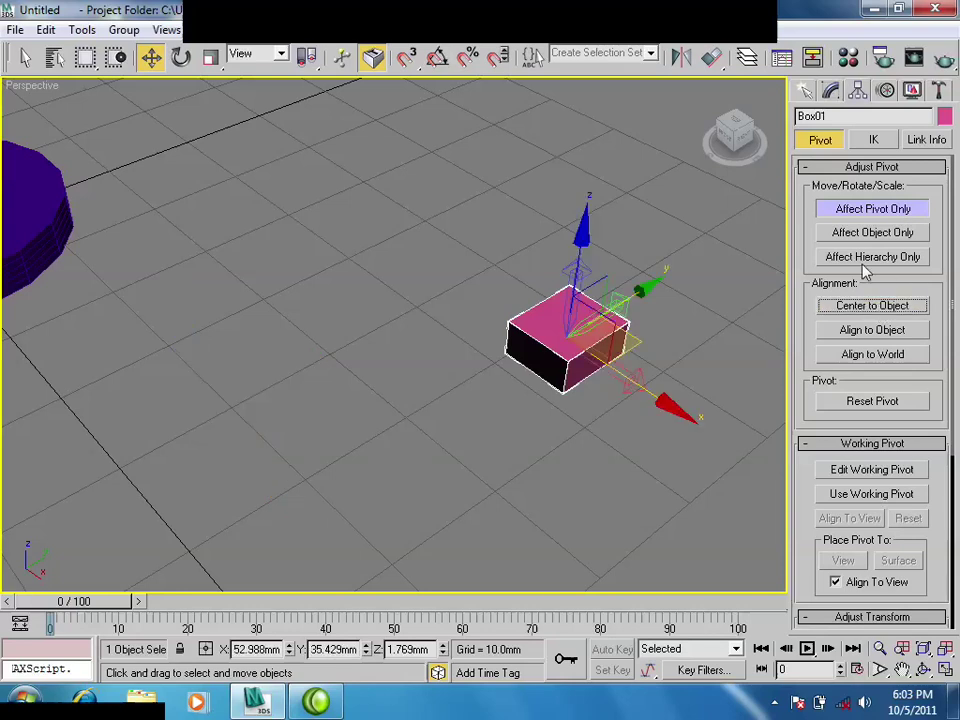
Turn off Affect Pivot Only and return to the top view zoomed to the box.
{"action": "left_click", "coordinate": [822, 209]}
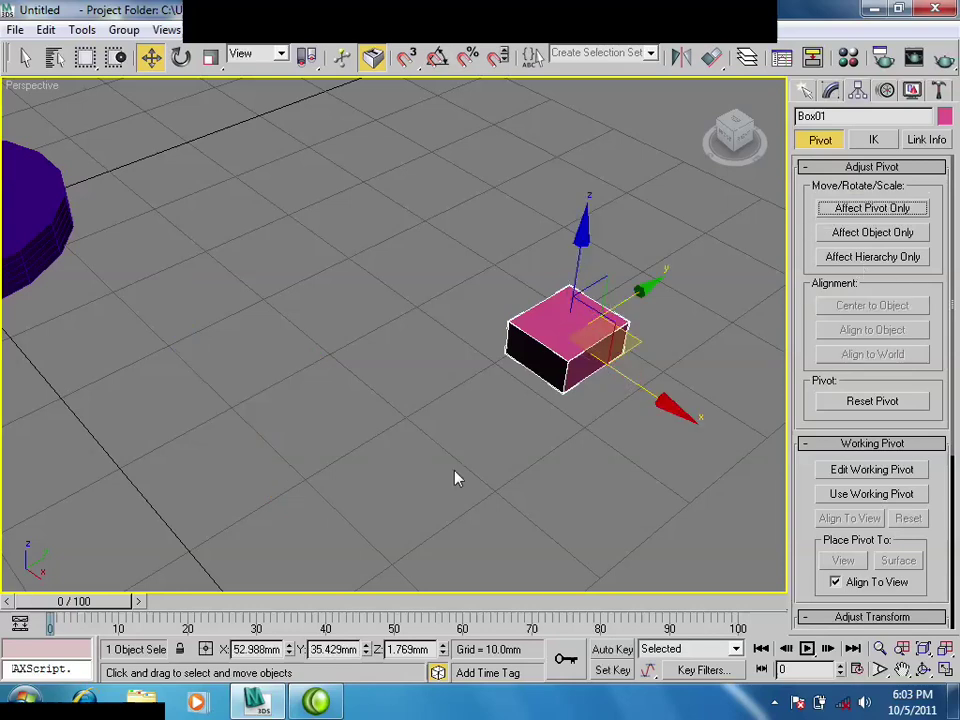
{"action": "key", "text": "t"}
{"action": "key", "text": "z"}
{"action": "scroll", "coordinate": [461, 480], "scroll_direction": "down", "scroll_amount": 2}
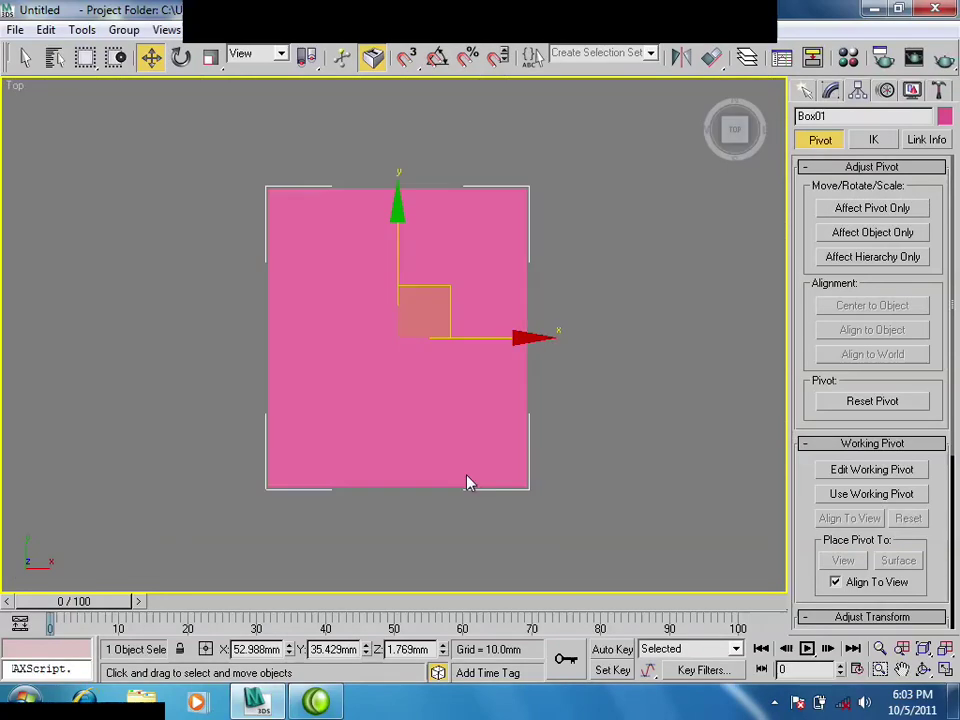
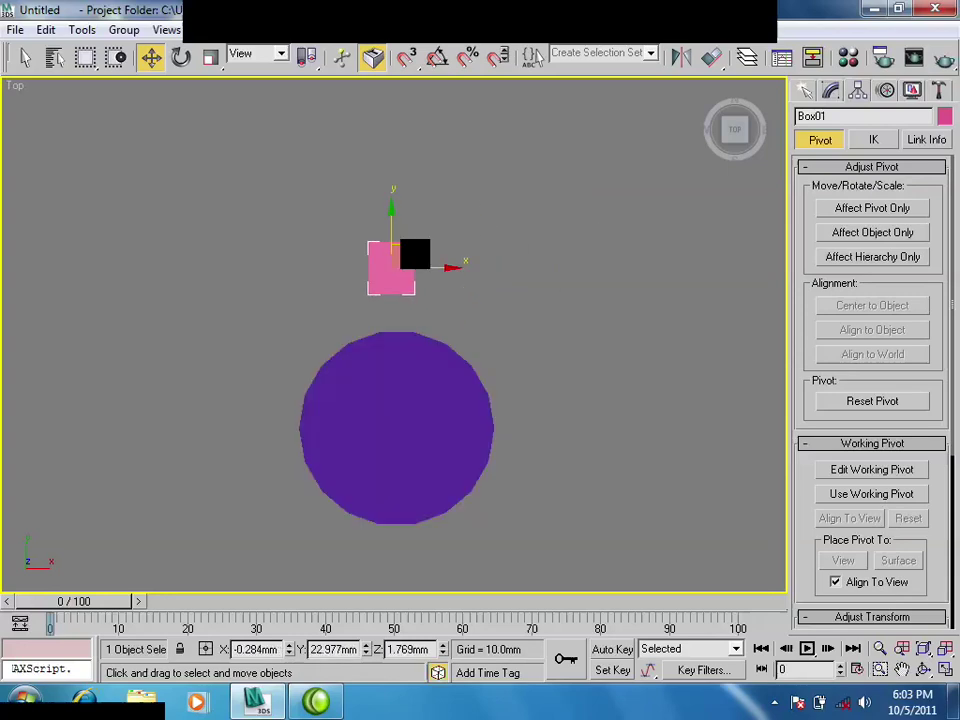
Nudge the pink box above the disc and trial-move its pivot down, then reset it.
{"action": "left_click_drag", "start_coordinate": [414, 253], "coordinate": [424, 264]}
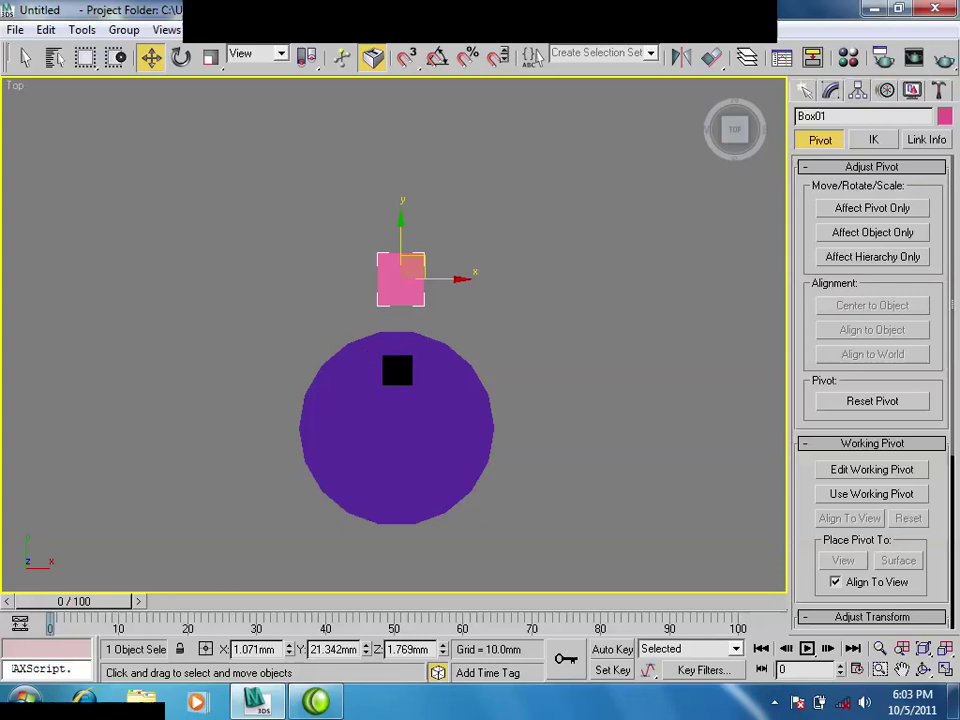
{"action": "left_click", "coordinate": [849, 210]}
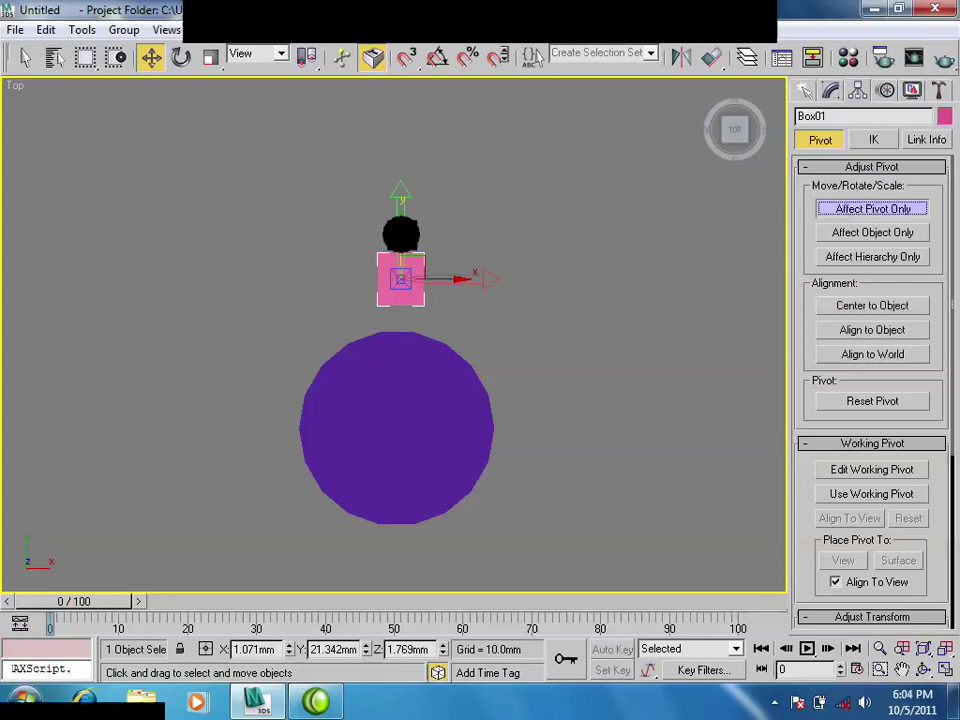
{"action": "left_click_drag", "start_coordinate": [400, 232], "coordinate": [400, 415]}
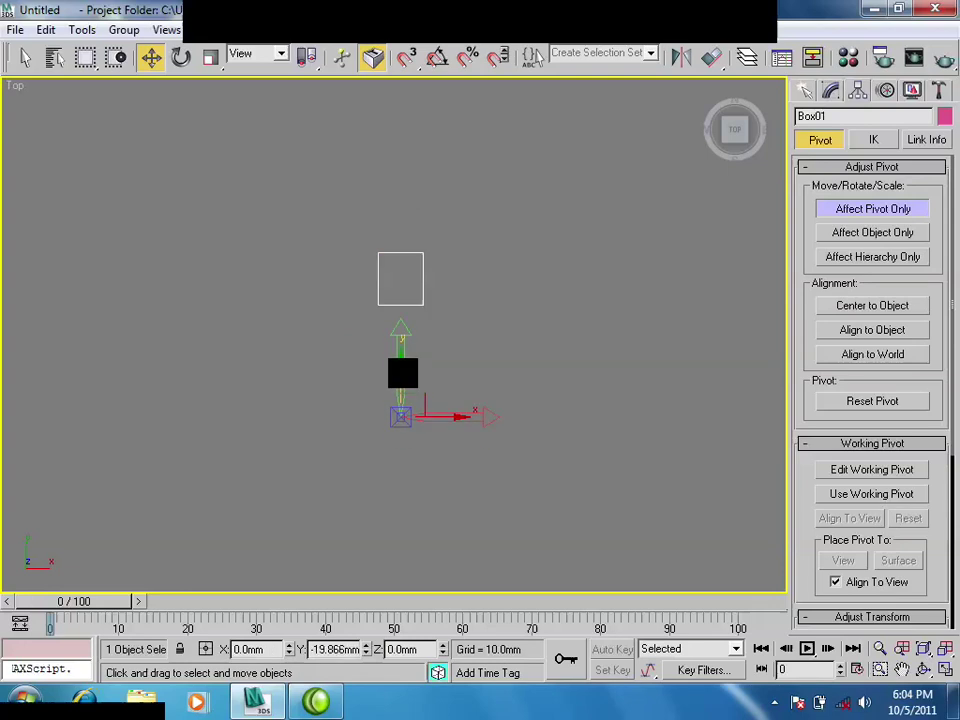
{"action": "left_click", "coordinate": [872, 305]}
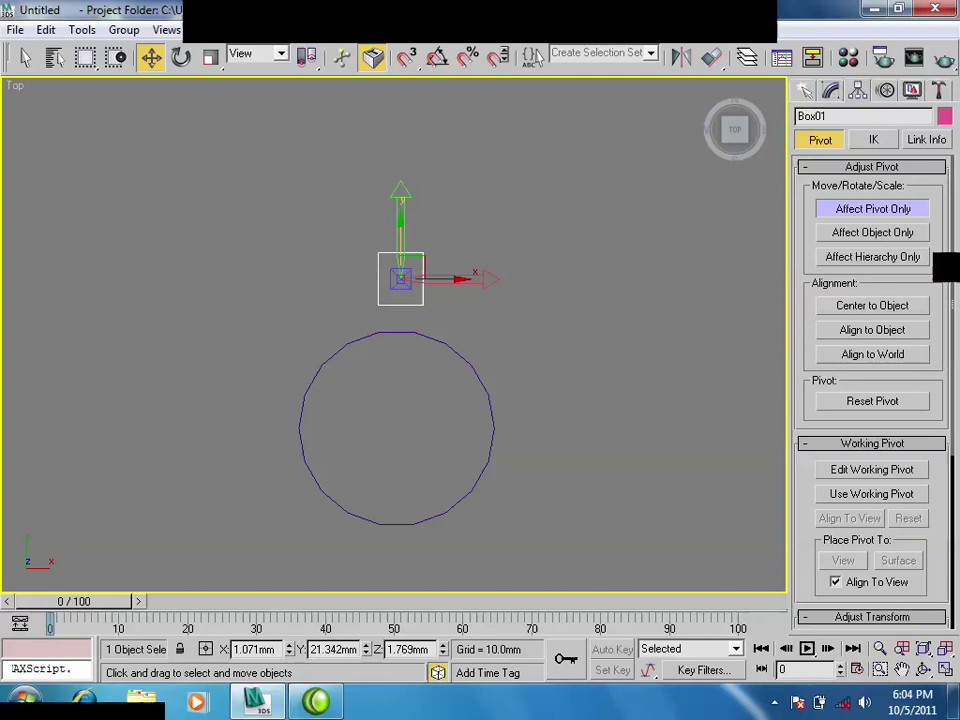
{"action": "left_click", "coordinate": [889, 233]}
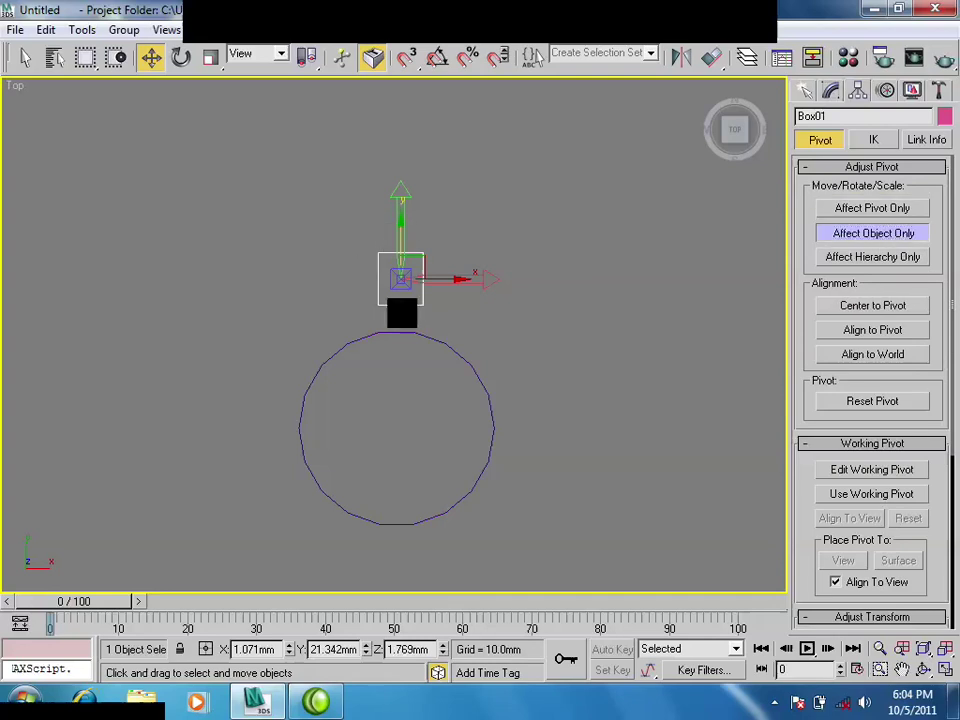
{"action": "left_click_drag", "start_coordinate": [401, 313], "coordinate": [401, 369]}
Place Box01's pivot at the disc's centre and recentre the view on disc and box.
{"action": "key", "text": "F3"}
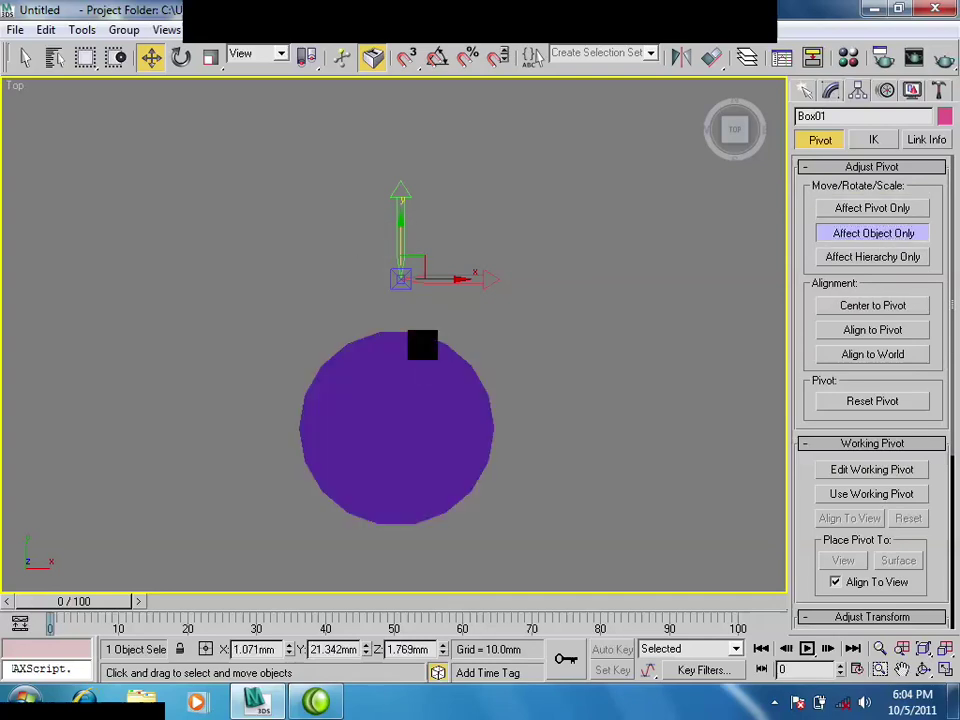
{"action": "mouse_move", "coordinate": [422, 345]}
{"action": "left_mouse_down"}
{"action": "mouse_move", "coordinate": [400, 278]}
{"action": "mouse_move", "coordinate": [401, 338]}
{"action": "mouse_move", "coordinate": [449, 383]}
{"action": "left_mouse_up"}
{"action": "left_click", "coordinate": [877, 210]}
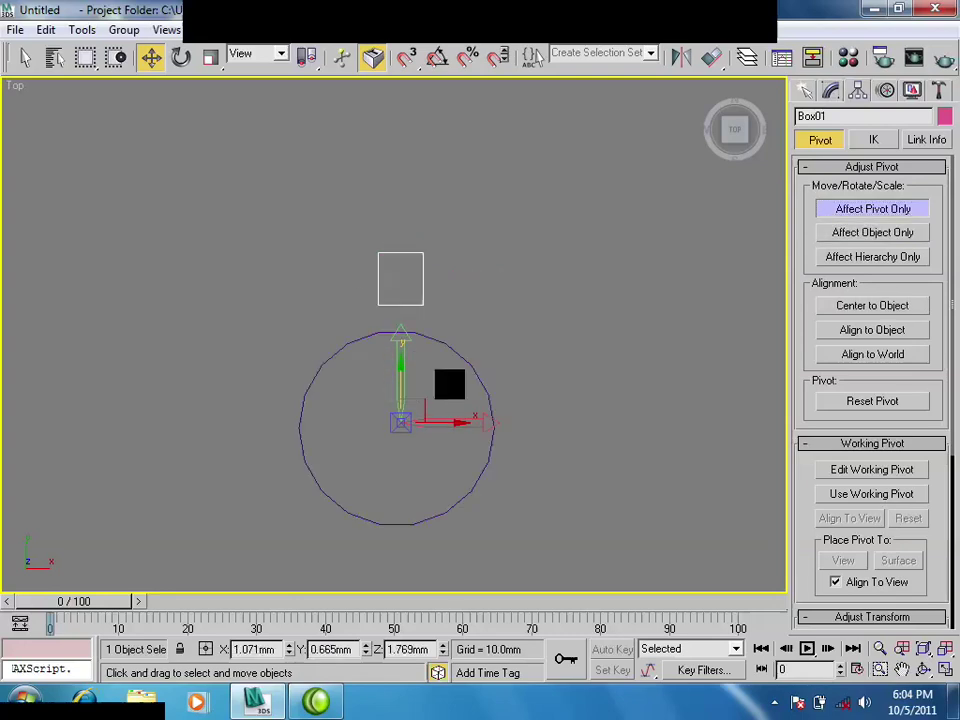
{"action": "left_click", "coordinate": [882, 209]}
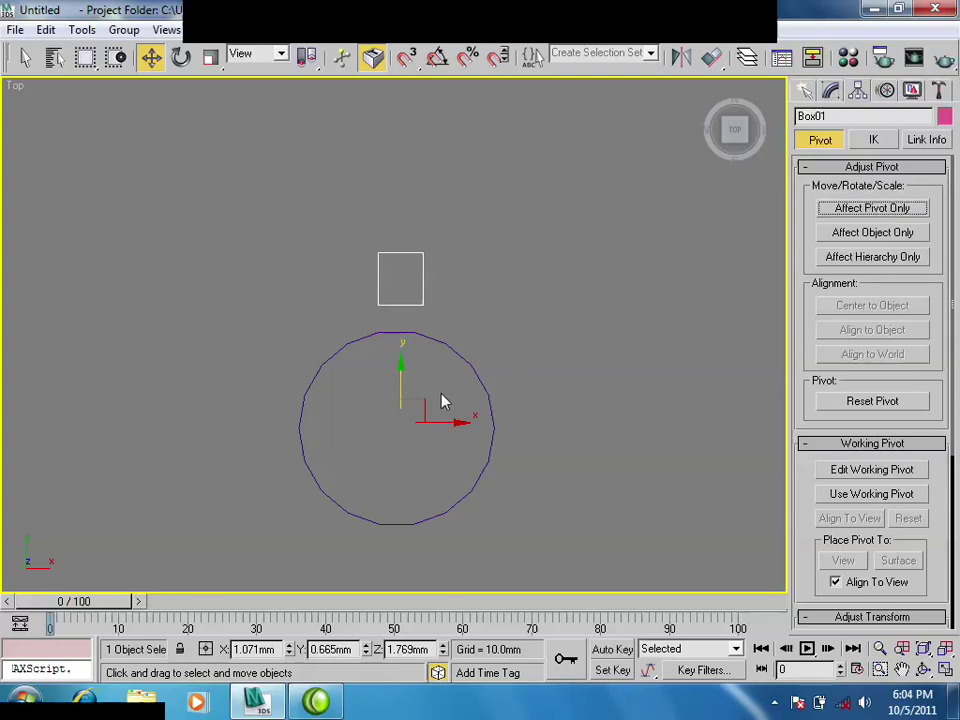
{"action": "scroll", "coordinate": [440, 410], "scroll_direction": "up", "scroll_amount": 2}
{"action": "scroll", "coordinate": [440, 410], "scroll_direction": "up", "scroll_amount": 2}
{"action": "mouse_move", "coordinate": [440, 410]}
{"action": "middle_mouse_down"}
{"action": "mouse_move", "coordinate": [455, 470]}
{"action": "mouse_move", "coordinate": [467, 348]}
{"action": "middle_mouse_up"}
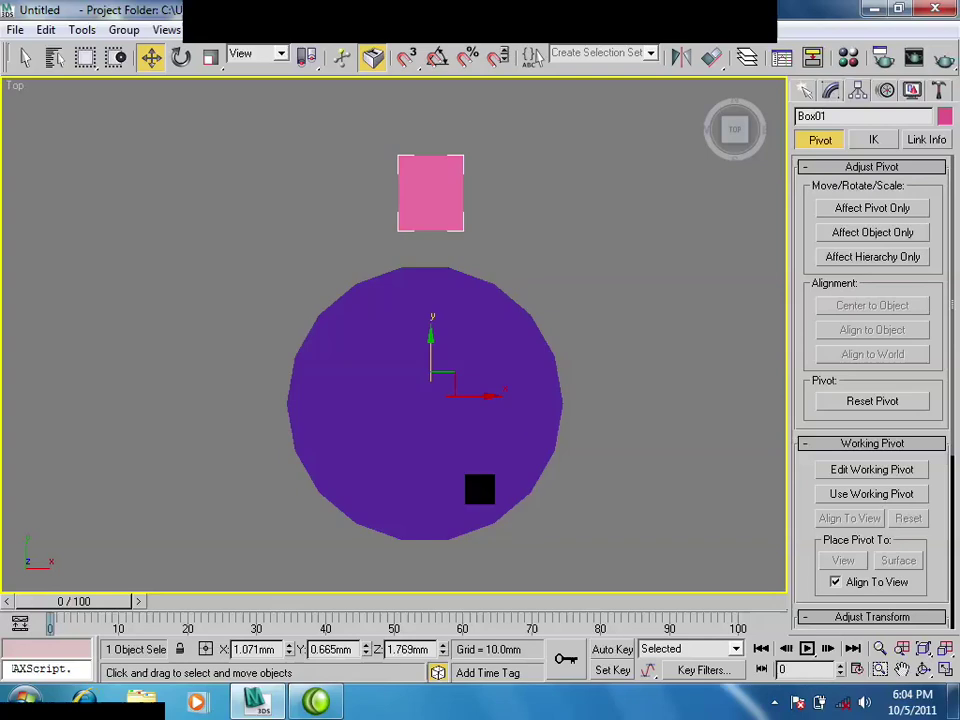
{"action": "scroll", "coordinate": [205, 120], "scroll_direction": "up", "scroll_amount": 2}
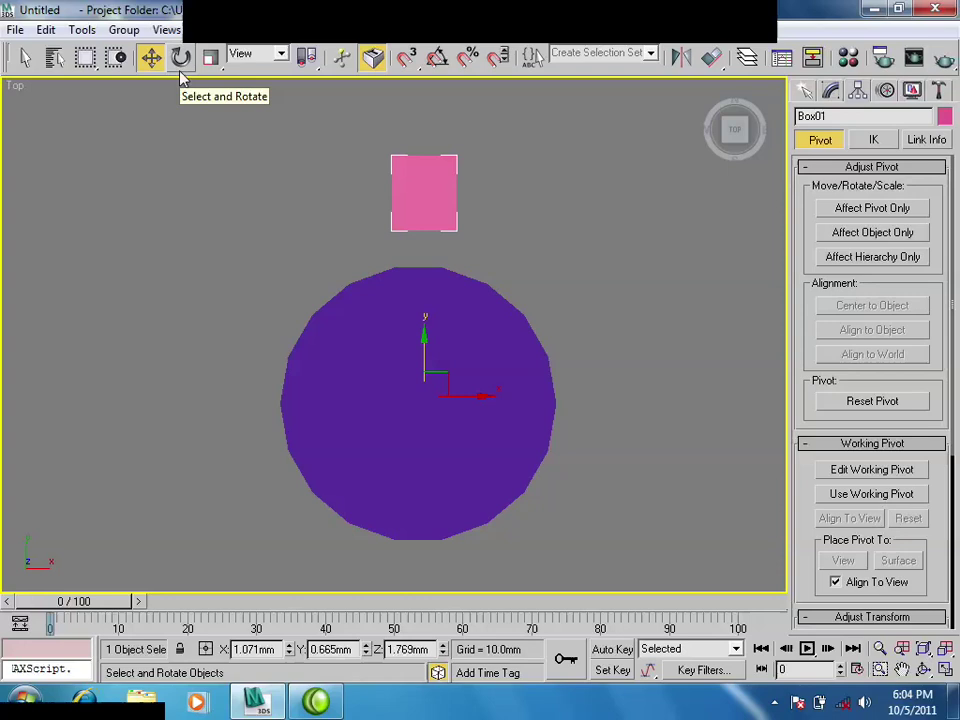
{"action": "left_click", "coordinate": [181, 60]}
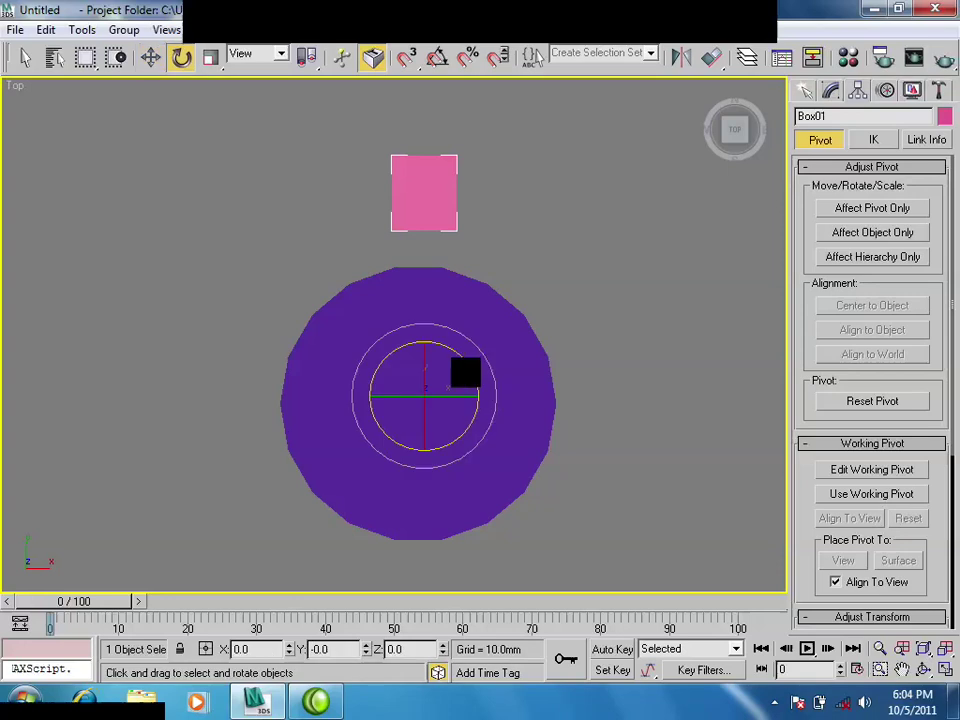
{"action": "mouse_move", "coordinate": [465, 372]}
{"action": "left_mouse_down", "text": "shift"}
{"action": "mouse_move", "coordinate": [180, 381]}
{"action": "mouse_move", "coordinate": [160, 42]}
{"action": "mouse_move", "coordinate": [118, 636]}
{"action": "mouse_move", "coordinate": [384, 302]}
{"action": "left_mouse_up", "text": "shift"}
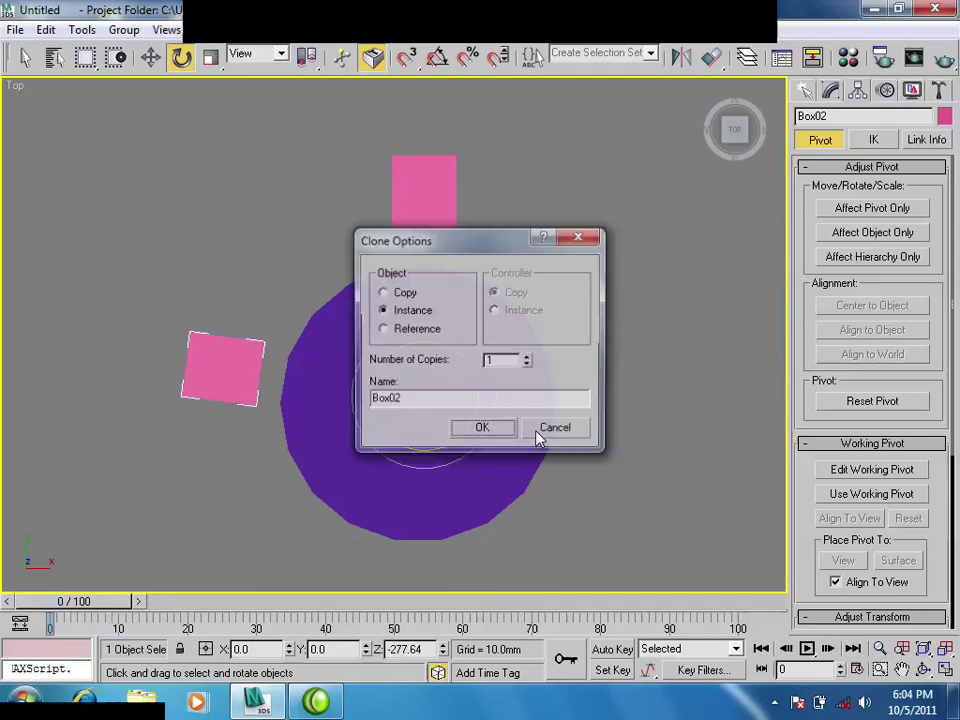
{"action": "left_click", "coordinate": [553, 429]}
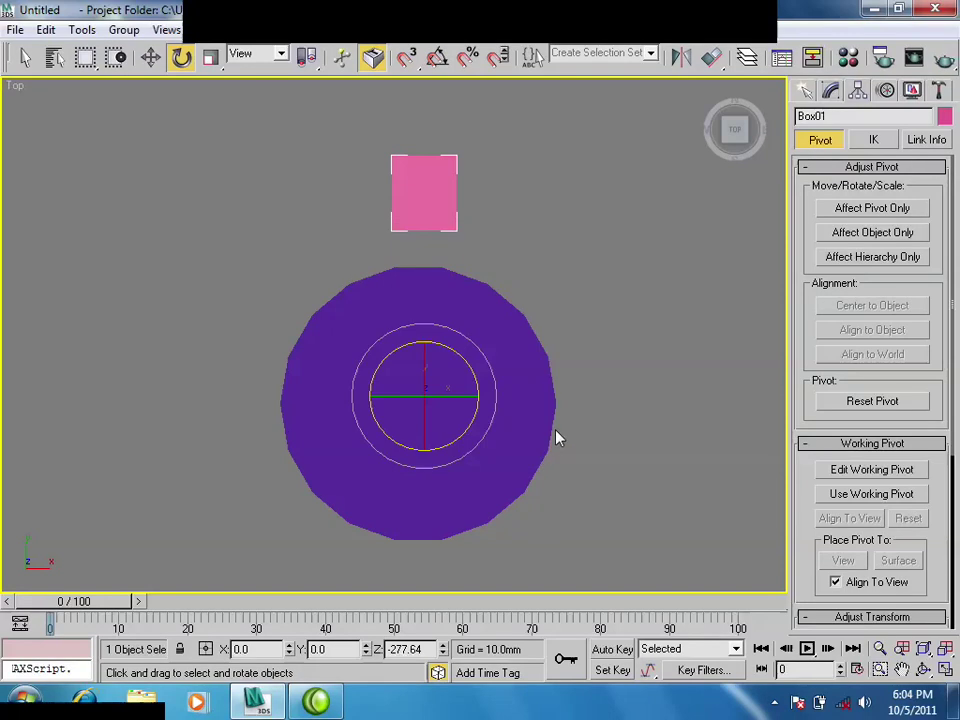
{"action": "left_click", "coordinate": [150, 57]}
{"action": "left_click_drag", "start_coordinate": [471, 394], "coordinate": [608, 394], "text": "shift"}
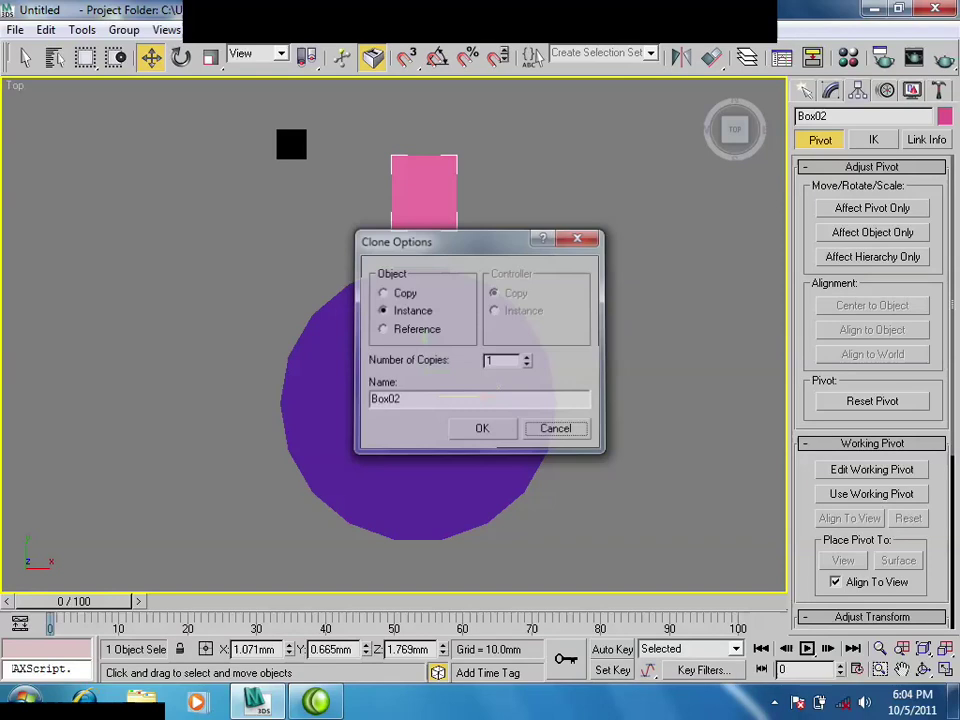
{"action": "left_click", "coordinate": [556, 428]}
{"action": "left_click", "coordinate": [181, 57]}
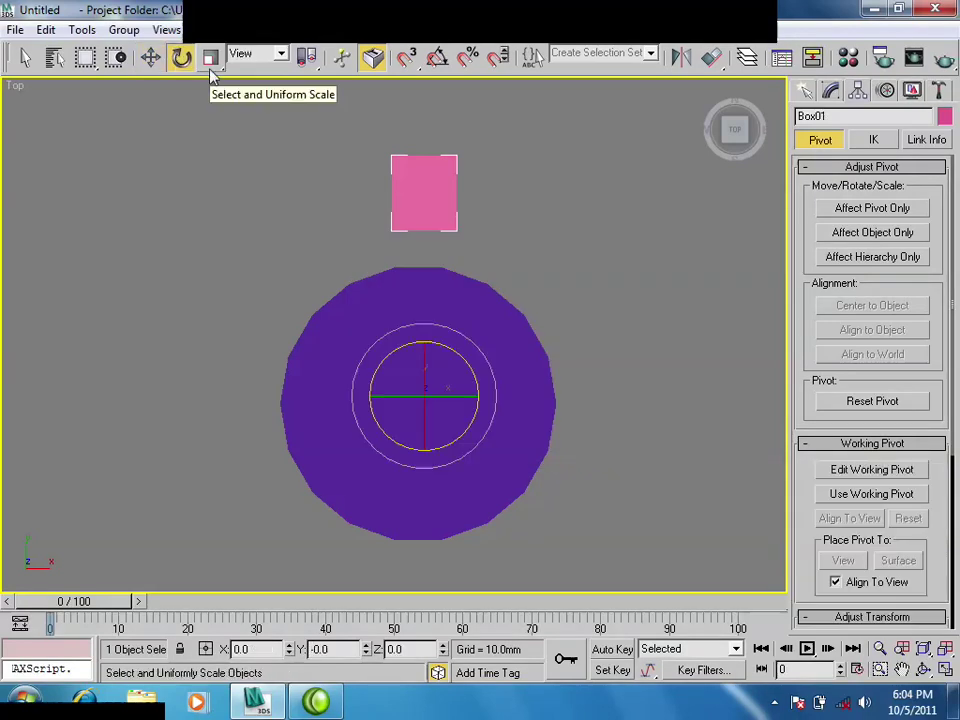
{"action": "mouse_move", "coordinate": [469, 379]}
{"action": "left_mouse_down", "text": "shift"}
{"action": "mouse_move", "coordinate": [421, 349]}
{"action": "mouse_move", "coordinate": [360, 332]}
{"action": "mouse_move", "coordinate": [339, 454]}
{"action": "mouse_move", "coordinate": [268, 335]}
{"action": "mouse_move", "coordinate": [245, 274]}
{"action": "left_mouse_up", "text": "shift"}
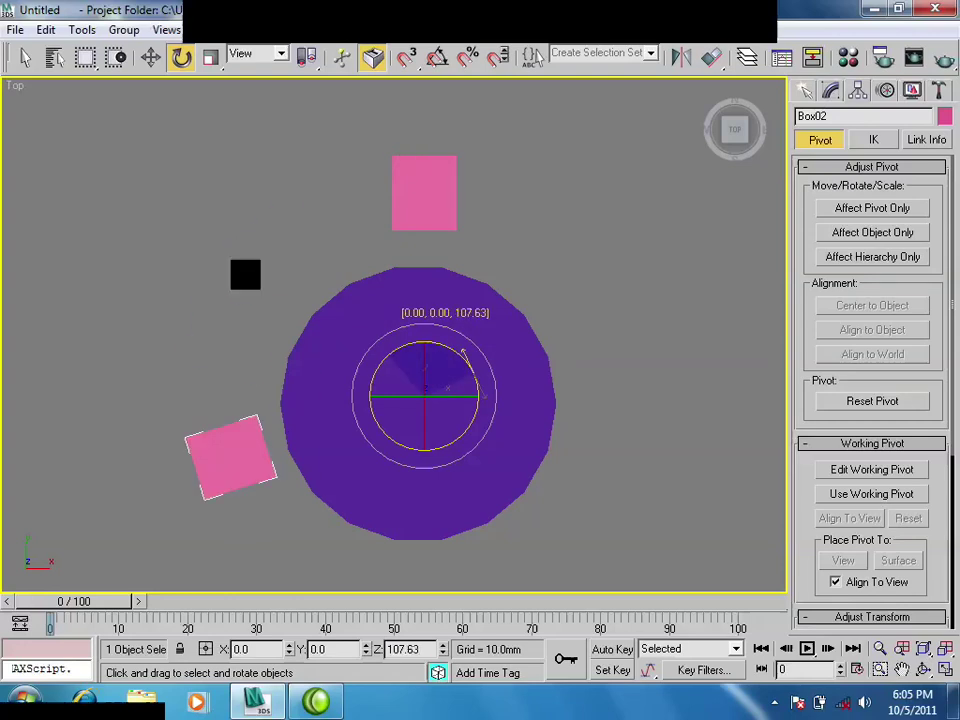
{"action": "mouse_move", "coordinate": [246, 274]}
{"action": "left_mouse_down", "text": "shift"}
{"action": "mouse_move", "coordinate": [272, 377]}
{"action": "mouse_move", "coordinate": [267, 343]}
{"action": "mouse_move", "coordinate": [375, 602]}
{"action": "mouse_move", "coordinate": [413, 564]}
{"action": "mouse_move", "coordinate": [388, 321]}
{"action": "left_mouse_up", "text": "shift"}
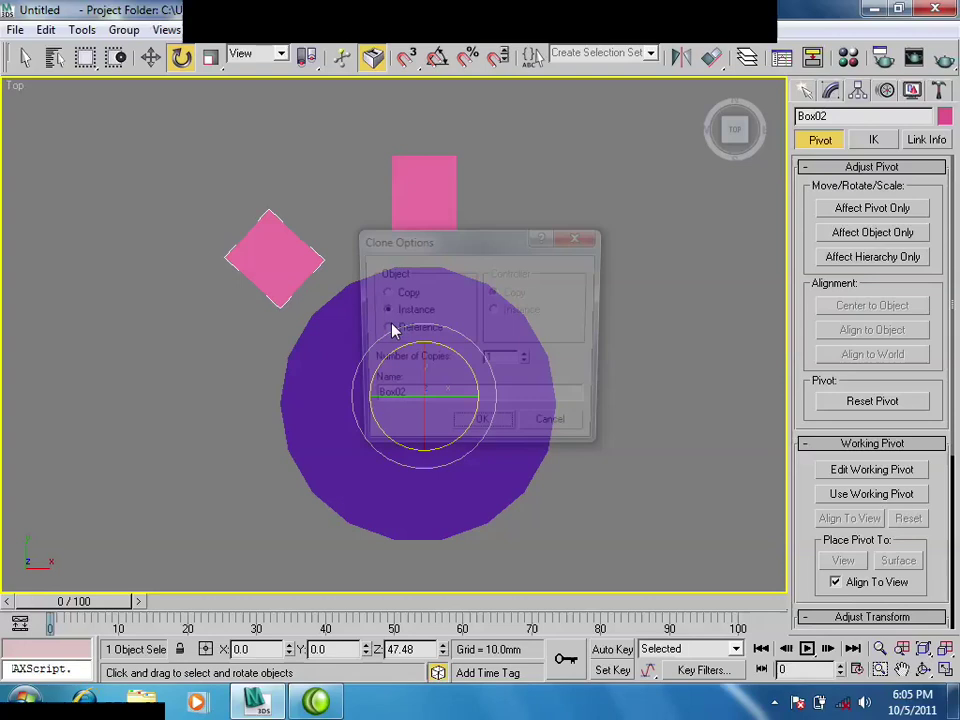
{"action": "left_click", "coordinate": [527, 358]}
{"action": "left_click", "coordinate": [527, 358]}
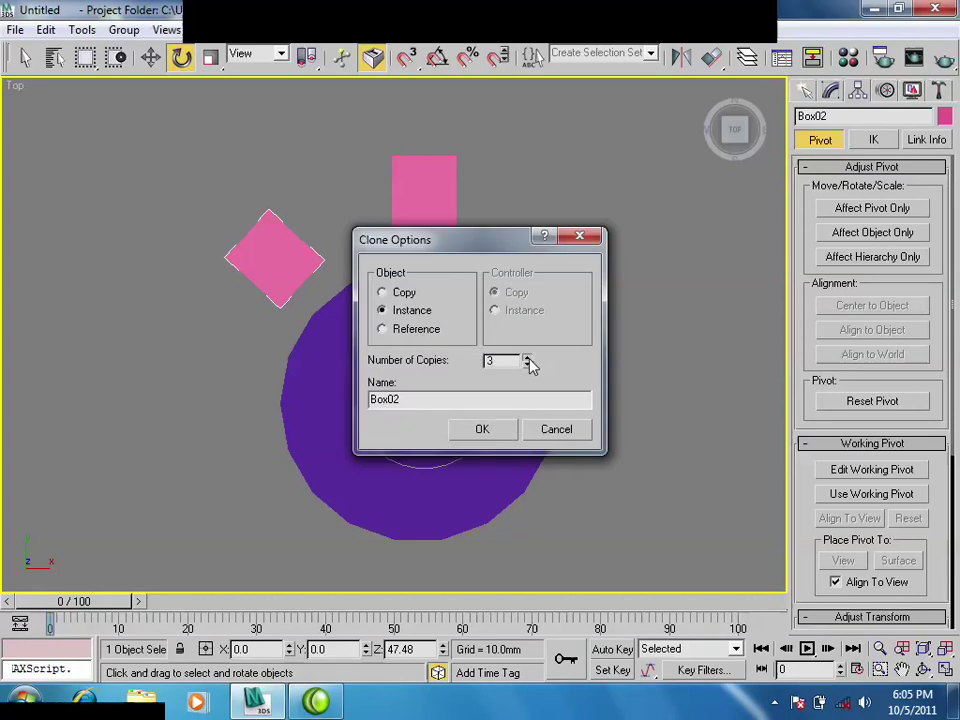
{"action": "left_click", "coordinate": [503, 431]}
{"action": "middle_click_drag", "start_coordinate": [499, 471], "coordinate": [483, 410]}
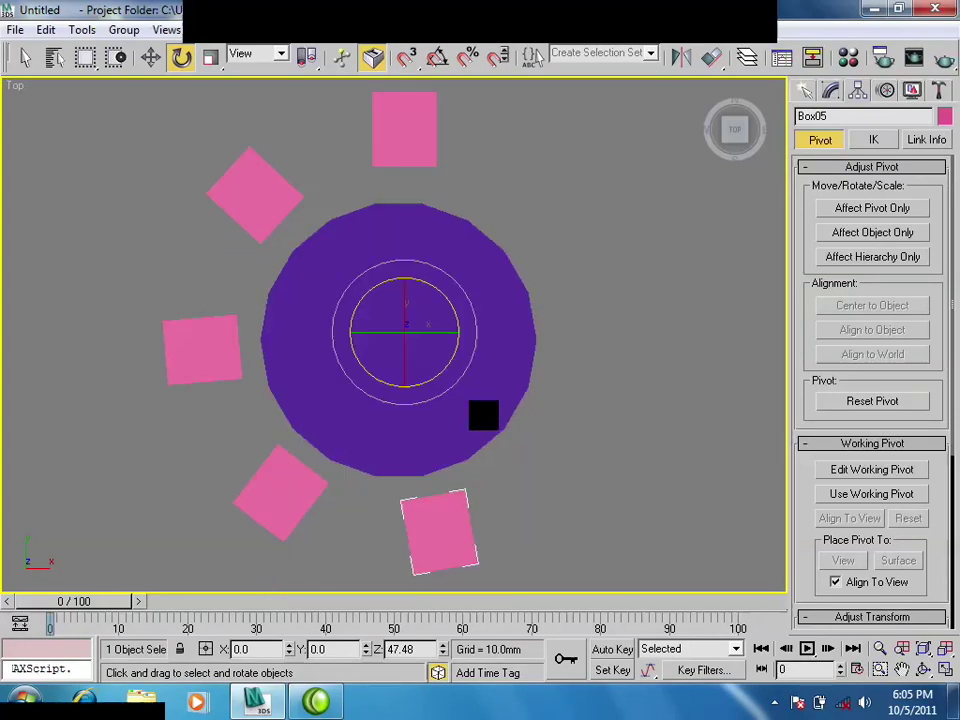
{"action": "key", "text": "Delete"}
{"action": "left_click", "coordinate": [298, 501]}
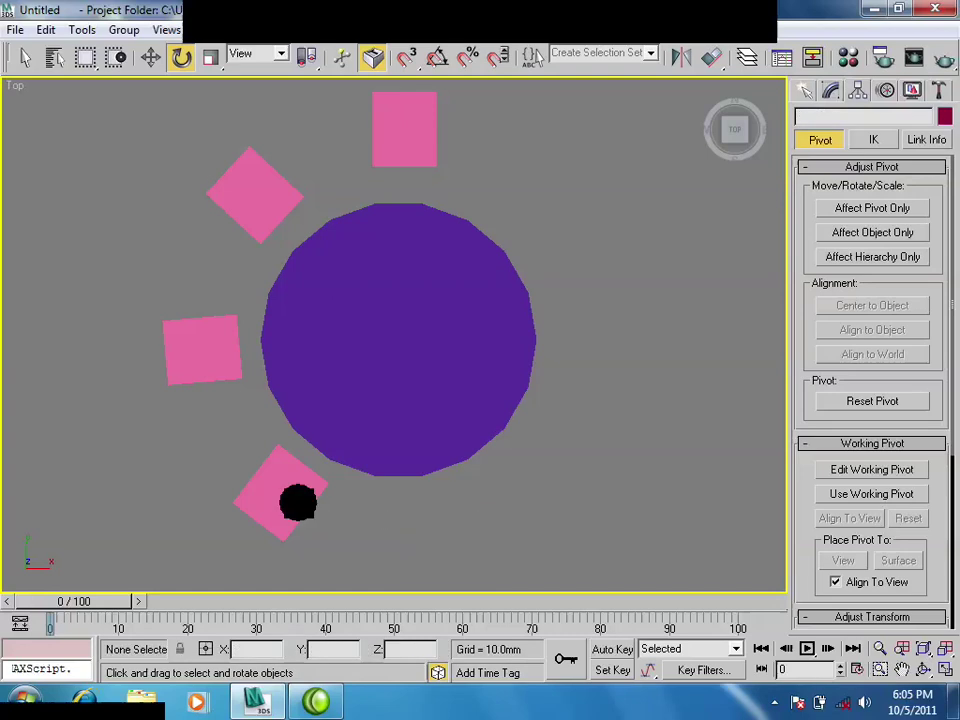
{"action": "key", "text": "Delete"}
{"action": "left_click", "coordinate": [229, 338]}
{"action": "key", "text": "Delete"}
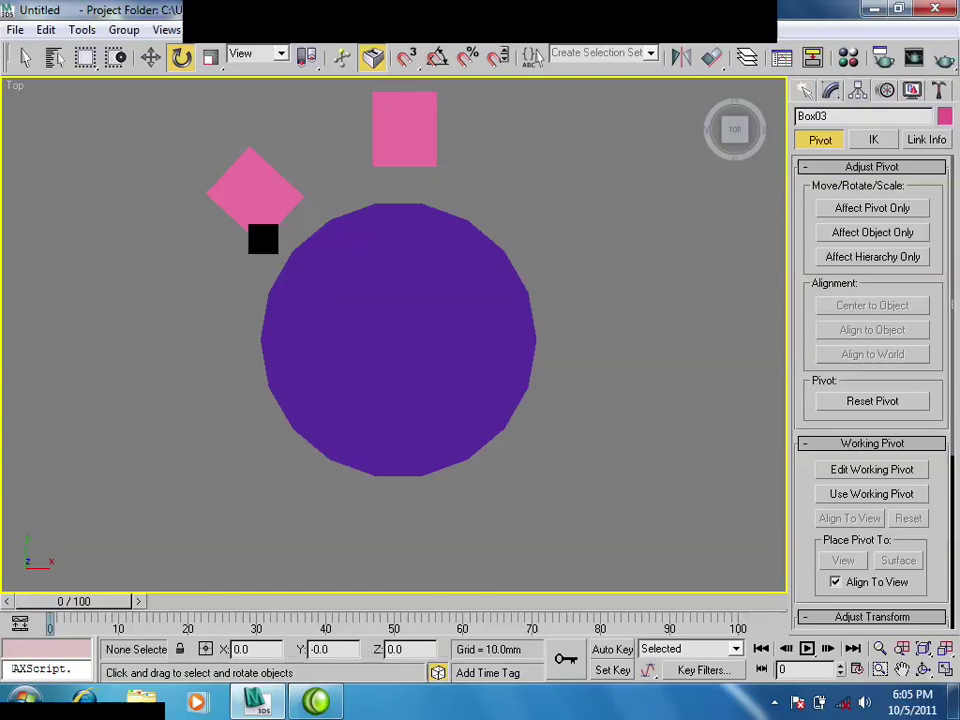
{"action": "left_click", "coordinate": [259, 236]}
{"action": "key", "text": "Delete"}
{"action": "scroll", "coordinate": [296, 411], "scroll_direction": "down", "scroll_amount": 2}
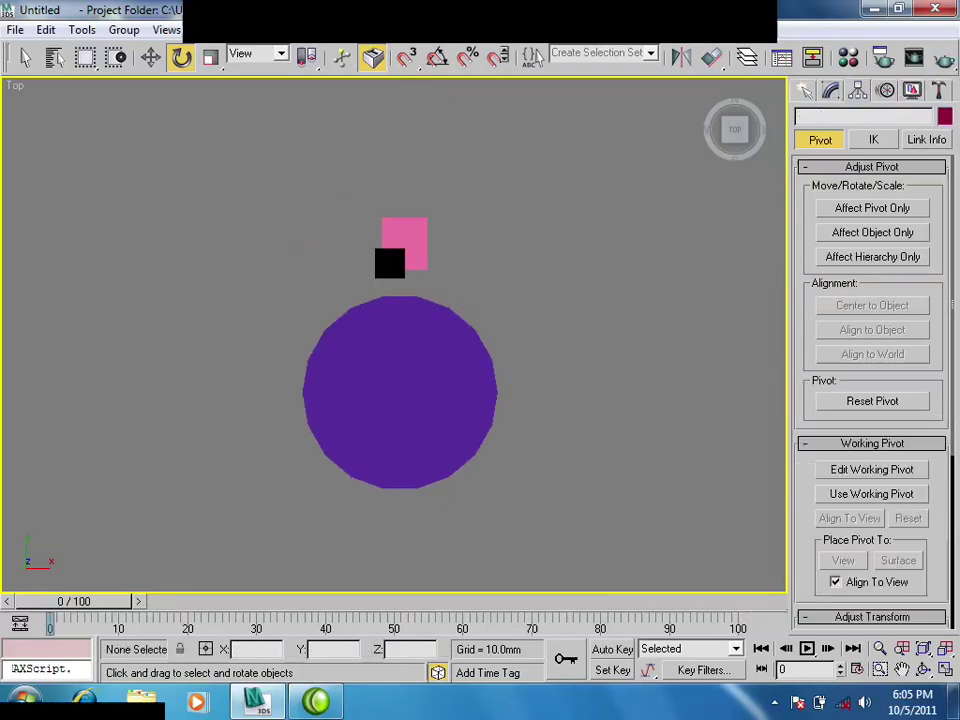
{"action": "left_click", "coordinate": [388, 259]}
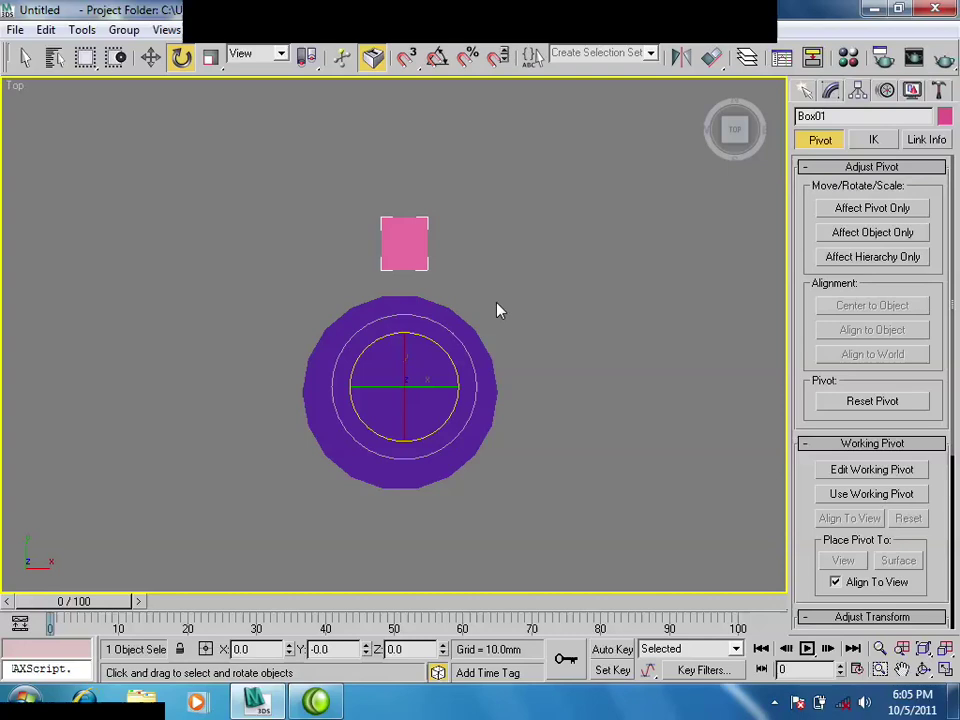
Turn on angle snap, test a 90° rotated clone with 2 copies, then undo it.
{"action": "key", "text": "a"}
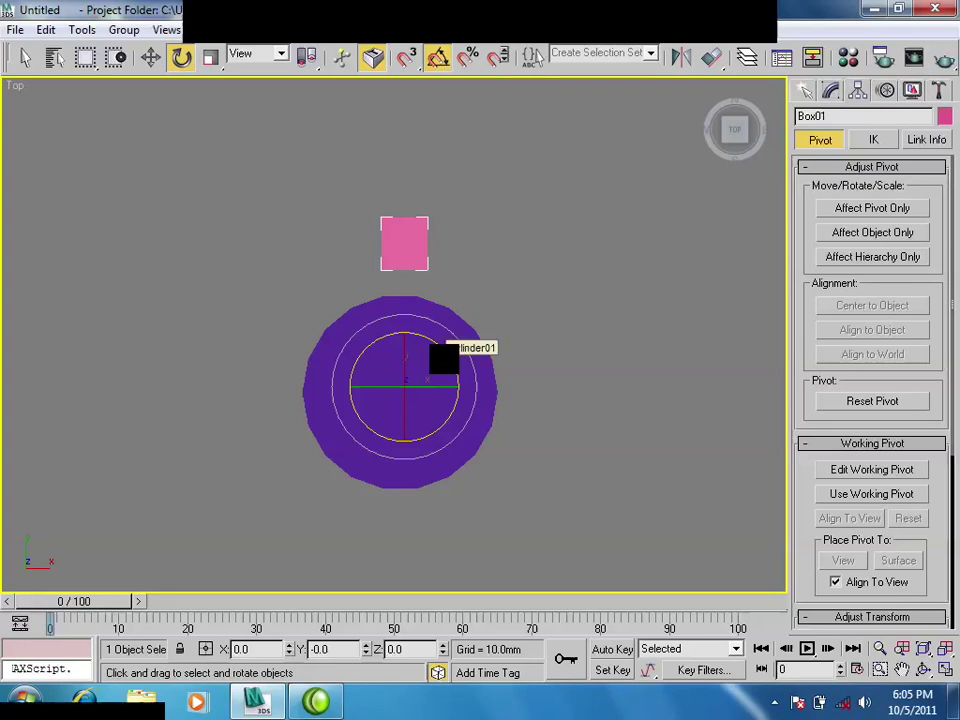
{"action": "left_click_drag", "start_coordinate": [444, 357], "coordinate": [441, 349], "text": "shift"}
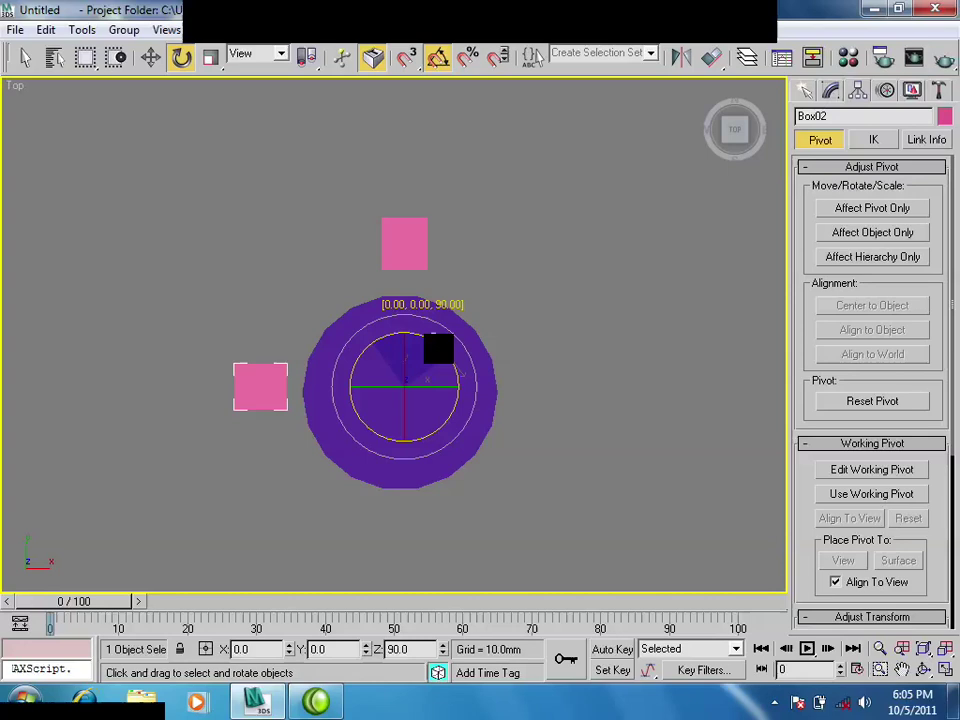
{"action": "left_click_drag", "start_coordinate": [438, 348], "coordinate": [441, 352], "text": "shift"}
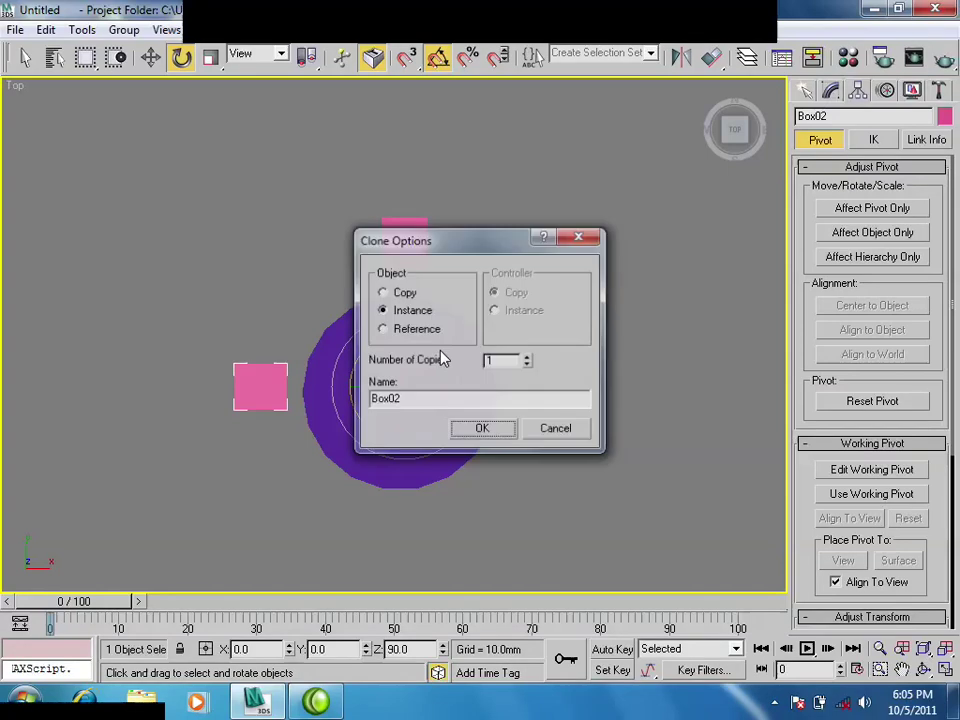
{"action": "left_click", "coordinate": [527, 357]}
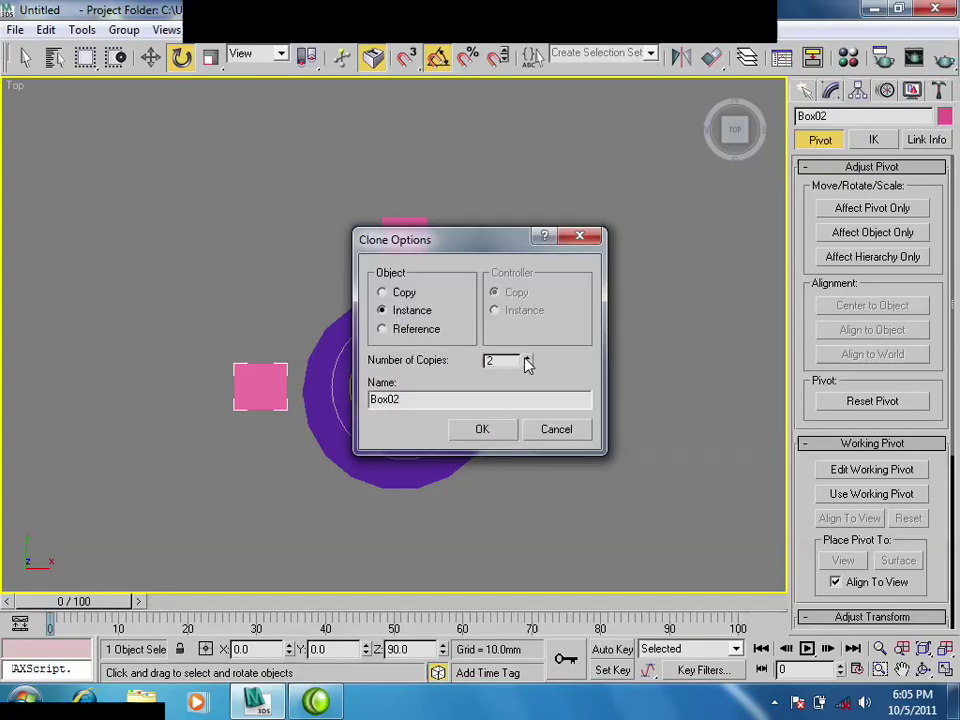
{"action": "left_click", "coordinate": [482, 429]}
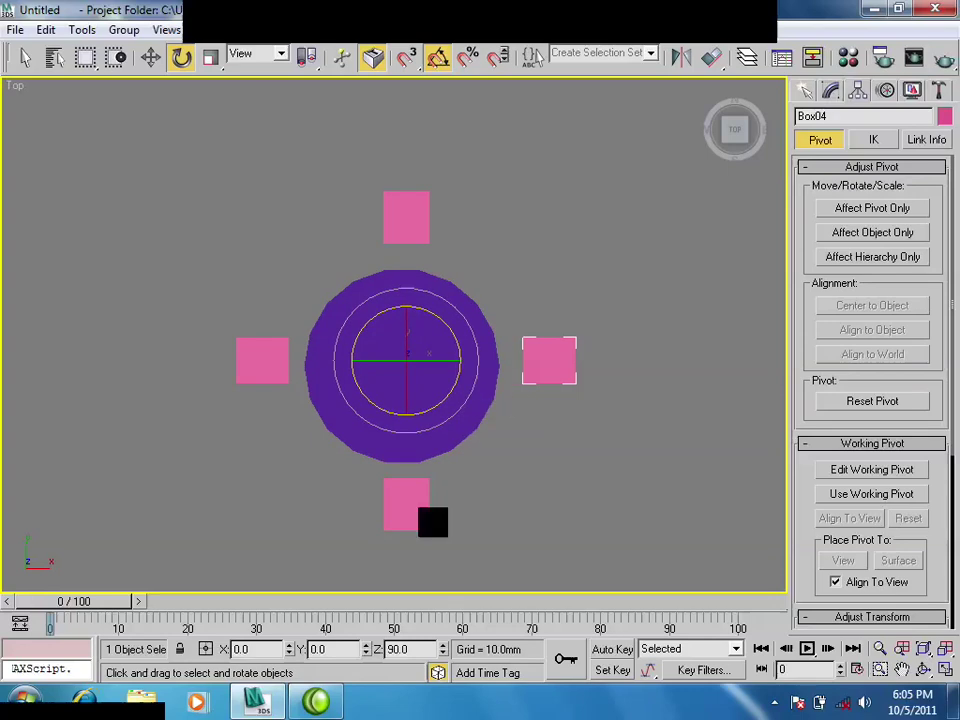
{"action": "key", "text": "ctrl+z"}
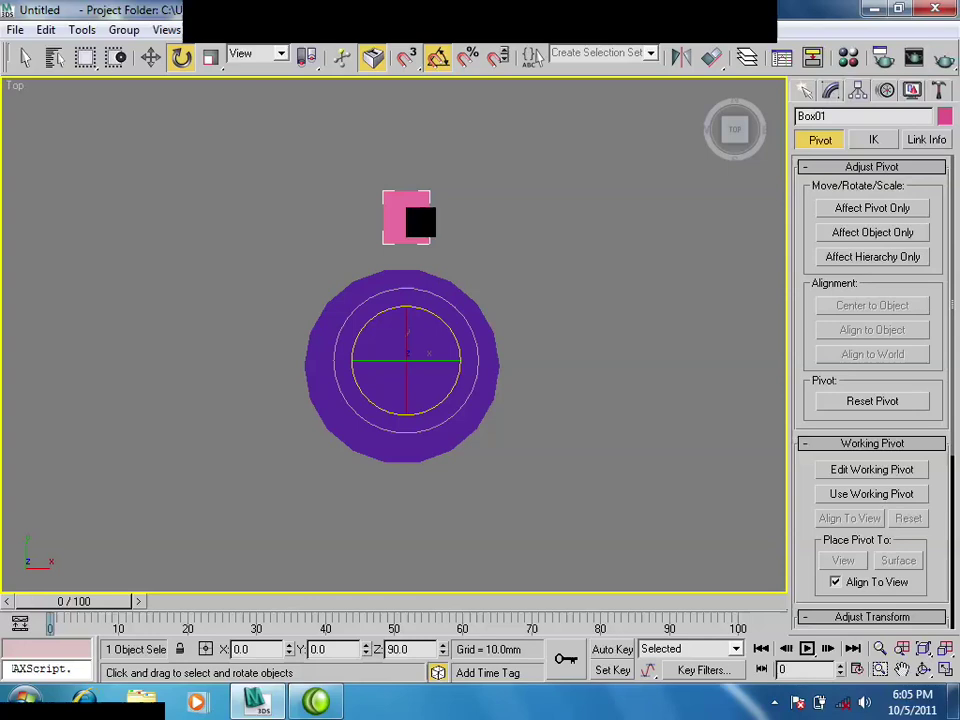
Set the snap angle to 45° and rotate-clone the box into seven instances around the disc.
{"action": "right_click", "coordinate": [437, 58]}
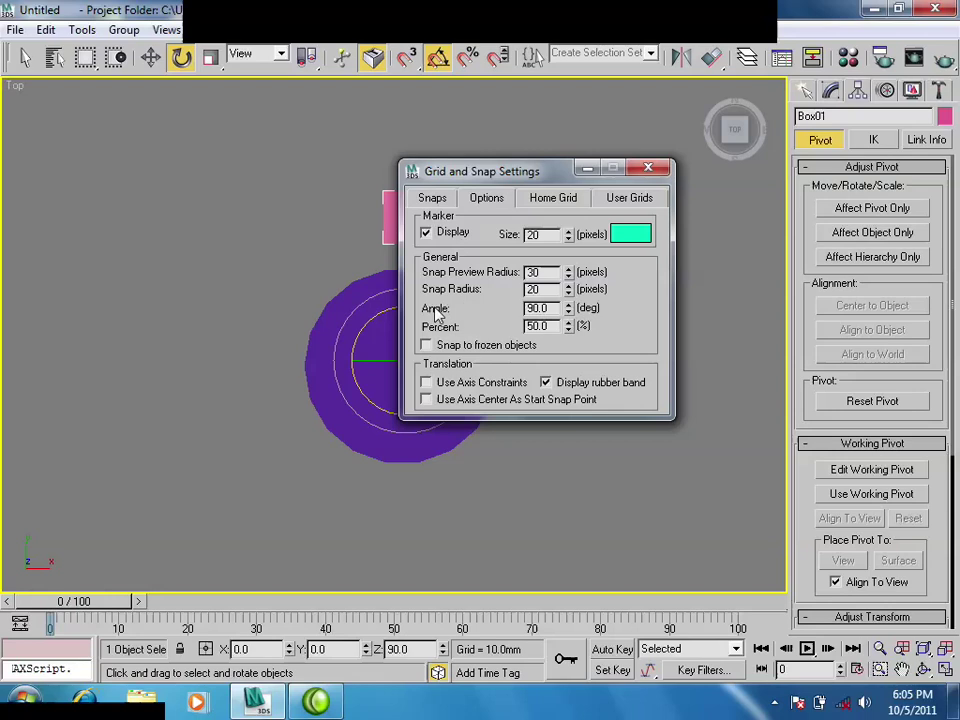
{"action": "double_click", "coordinate": [540, 308]}
{"action": "type", "text": "45"}
{"action": "left_click", "coordinate": [648, 167]}
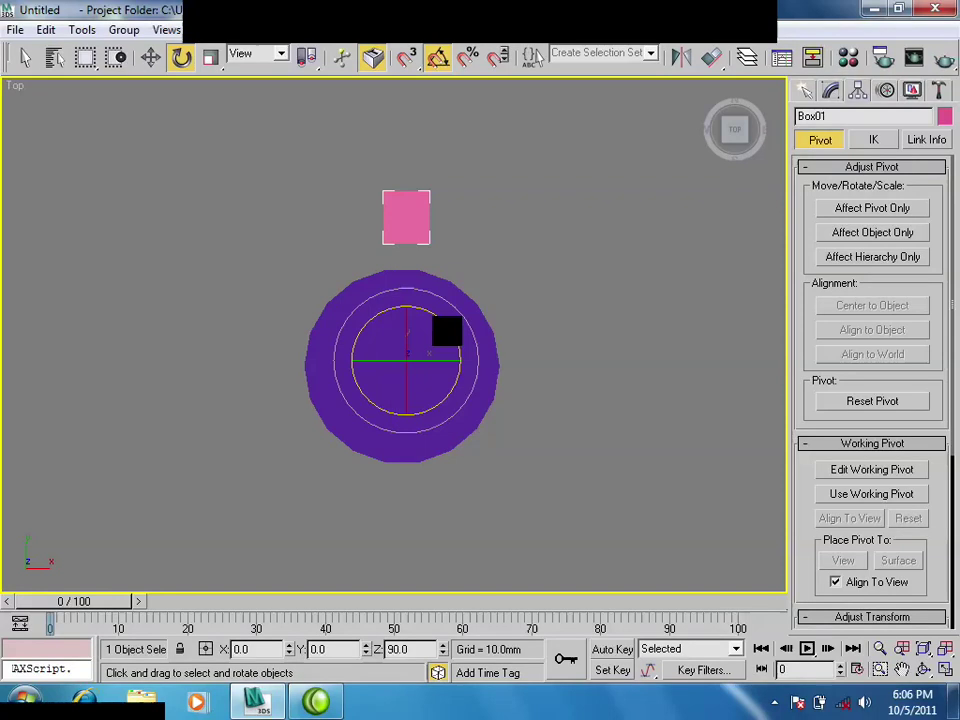
{"action": "left_click_drag", "start_coordinate": [446, 331], "coordinate": [440, 325], "text": "shift"}
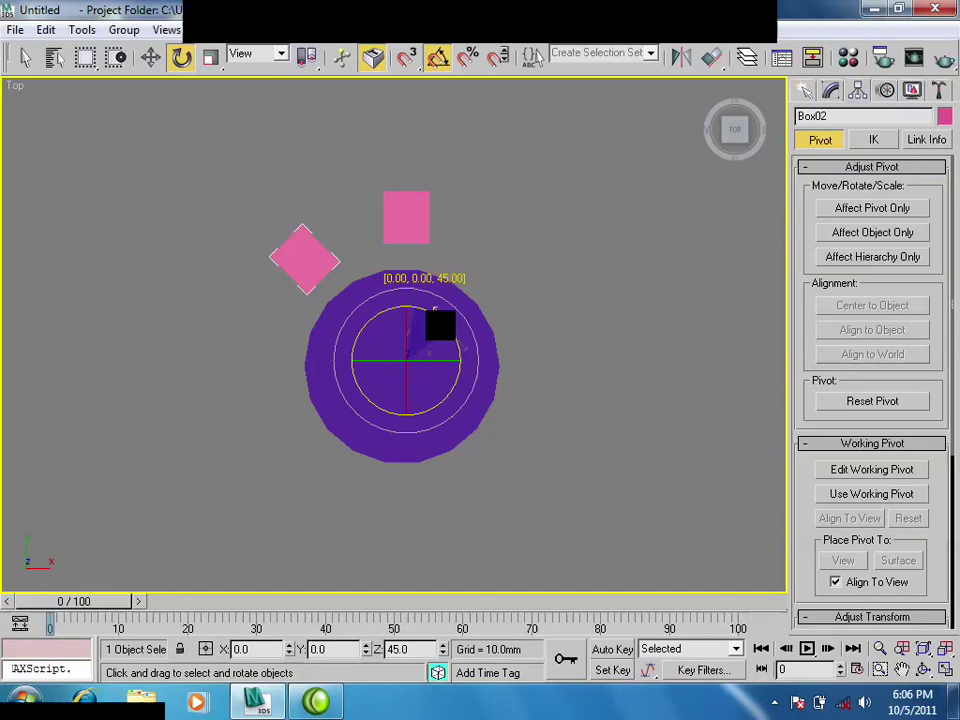
{"action": "left_click_drag", "start_coordinate": [440, 325], "coordinate": [440, 325], "text": "shift"}
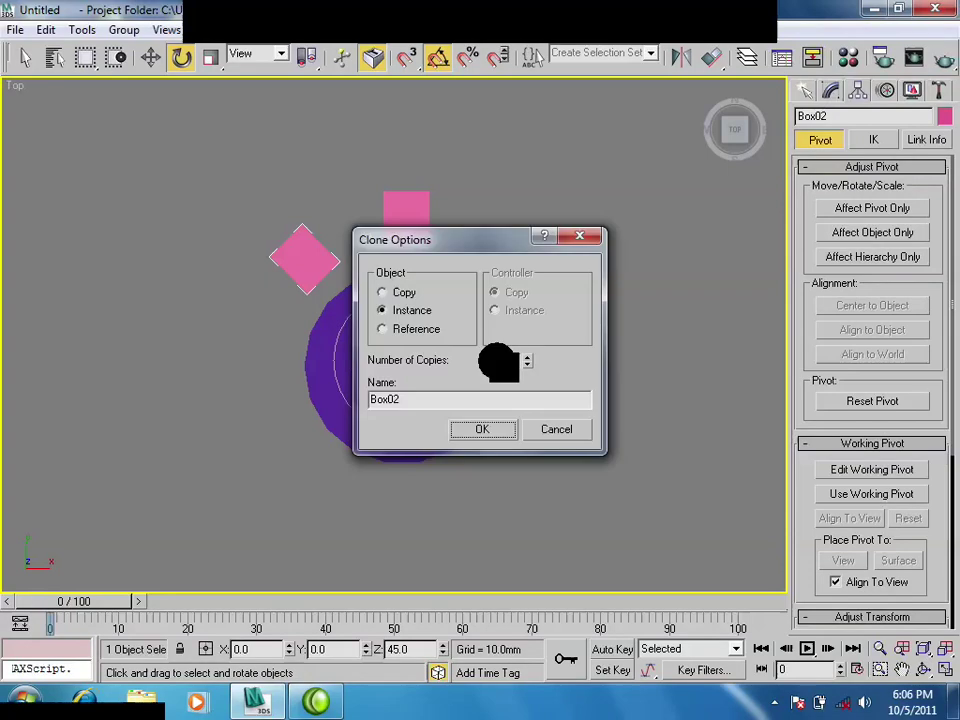
{"action": "left_click", "coordinate": [482, 429]}
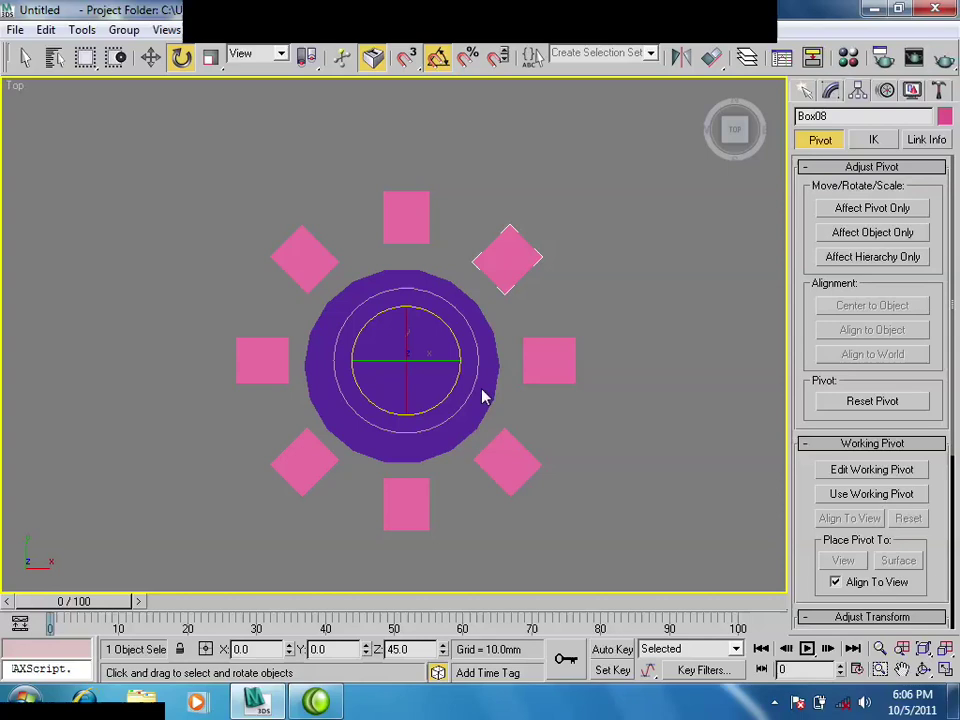
Delete all the box copies, keeping only the original box above the disc.
{"action": "middle_click_drag", "start_coordinate": [412, 402], "coordinate": [413, 424]}
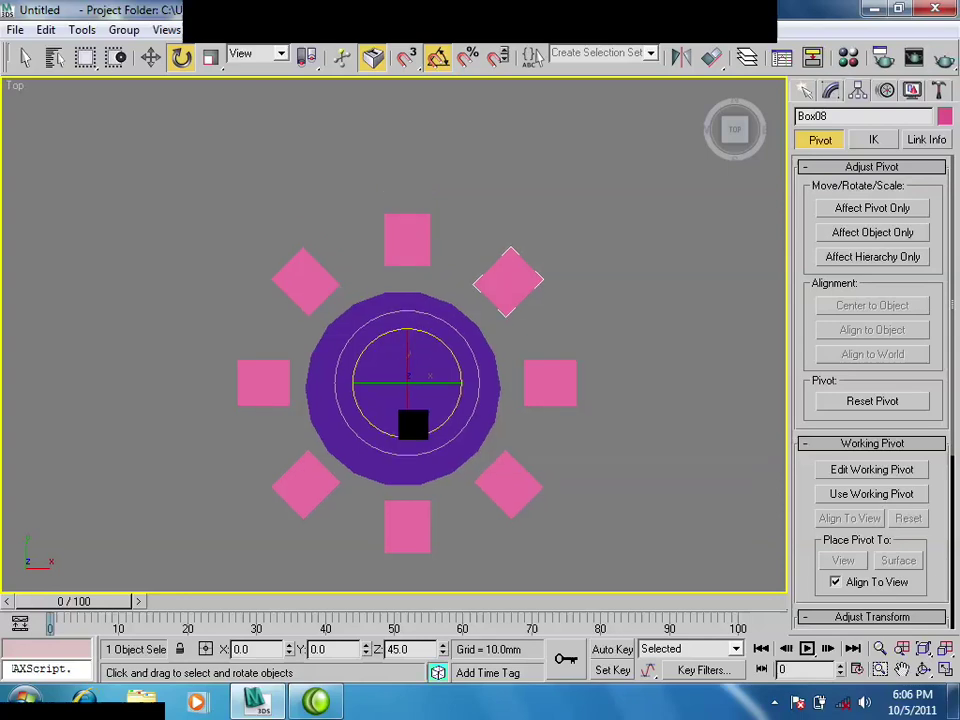
{"action": "key", "text": "w"}
{"action": "left_click", "coordinate": [520, 381]}
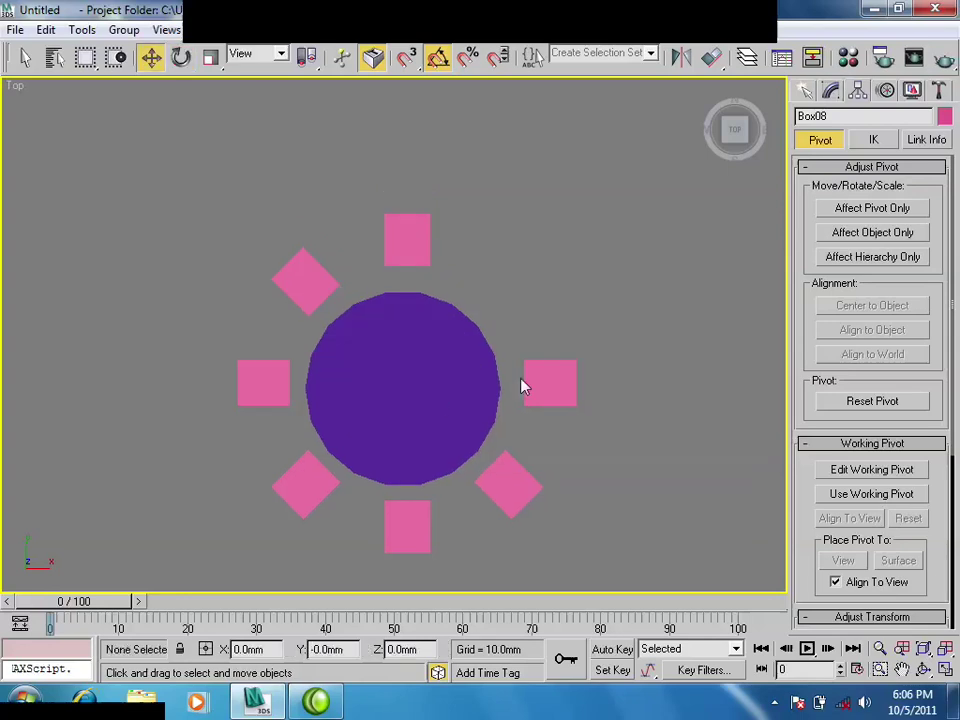
{"action": "left_click", "coordinate": [514, 478]}
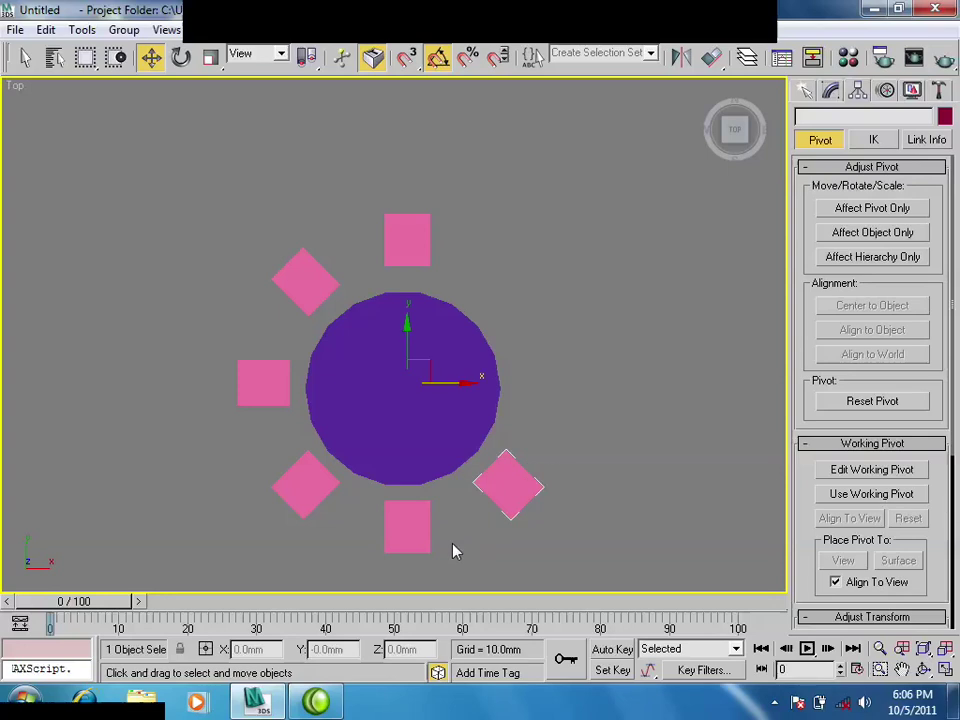
{"action": "key", "text": "Delete"}
{"action": "left_click", "coordinate": [407, 527]}
{"action": "key", "text": "Delete"}
{"action": "left_click_drag", "start_coordinate": [313, 531], "coordinate": [270, 474]}
{"action": "key", "text": "Delete"}
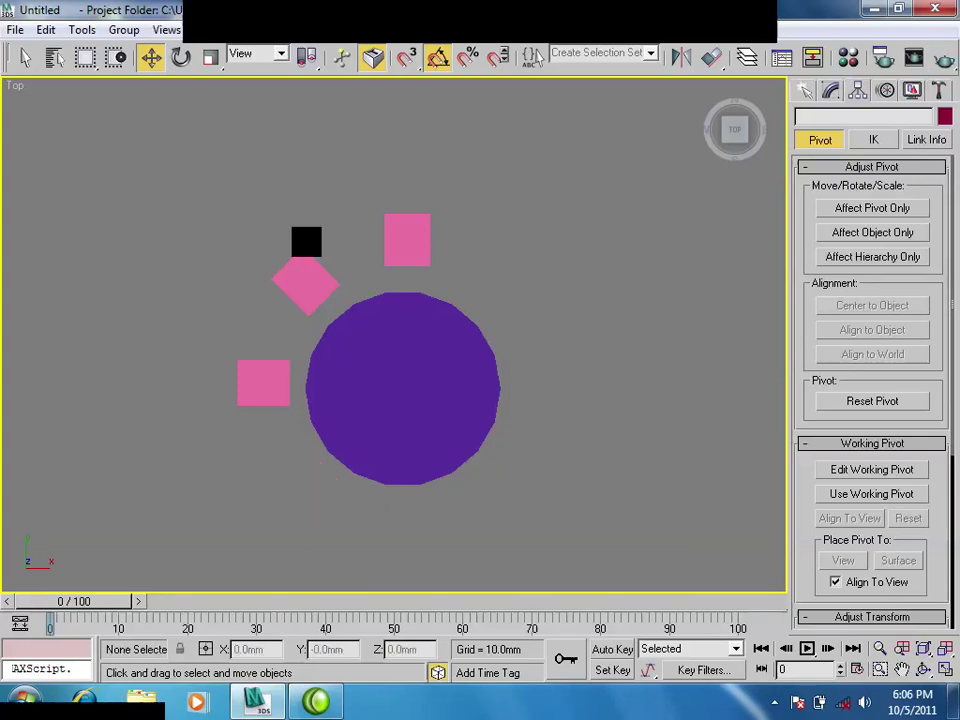
{"action": "mouse_move", "coordinate": [312, 226]}
{"action": "left_mouse_down"}
{"action": "mouse_move", "coordinate": [233, 345]}
{"action": "mouse_move", "coordinate": [222, 440]}
{"action": "left_mouse_up"}
{"action": "key", "text": "Delete"}
{"action": "key", "text": "Delete"}
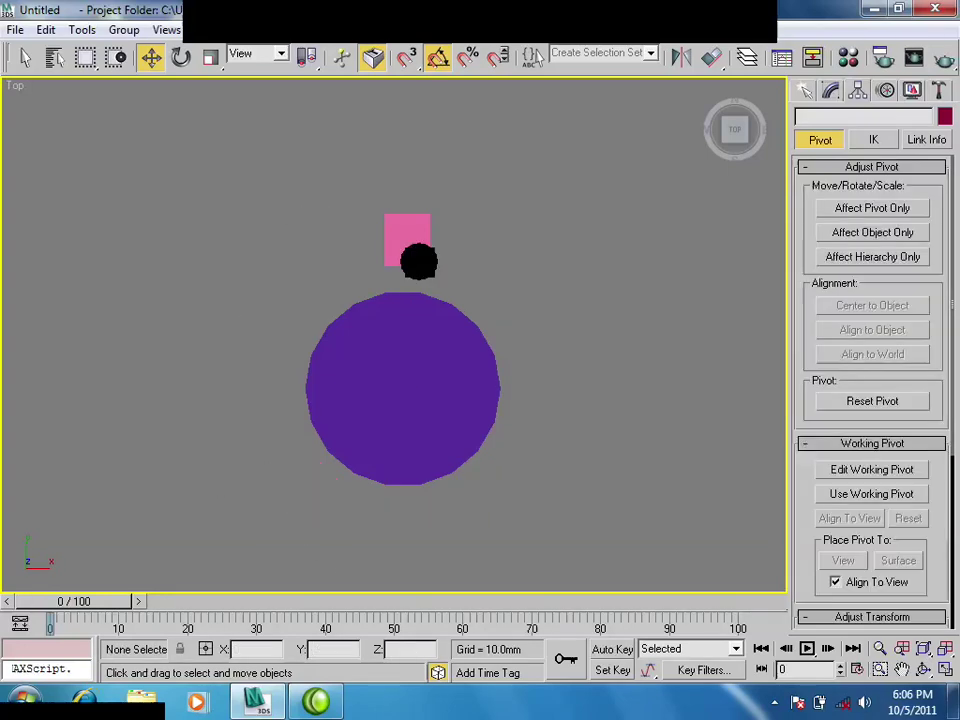
{"action": "left_click", "coordinate": [418, 258]}
{"action": "middle_click_drag", "start_coordinate": [443, 280], "coordinate": [437, 264]}
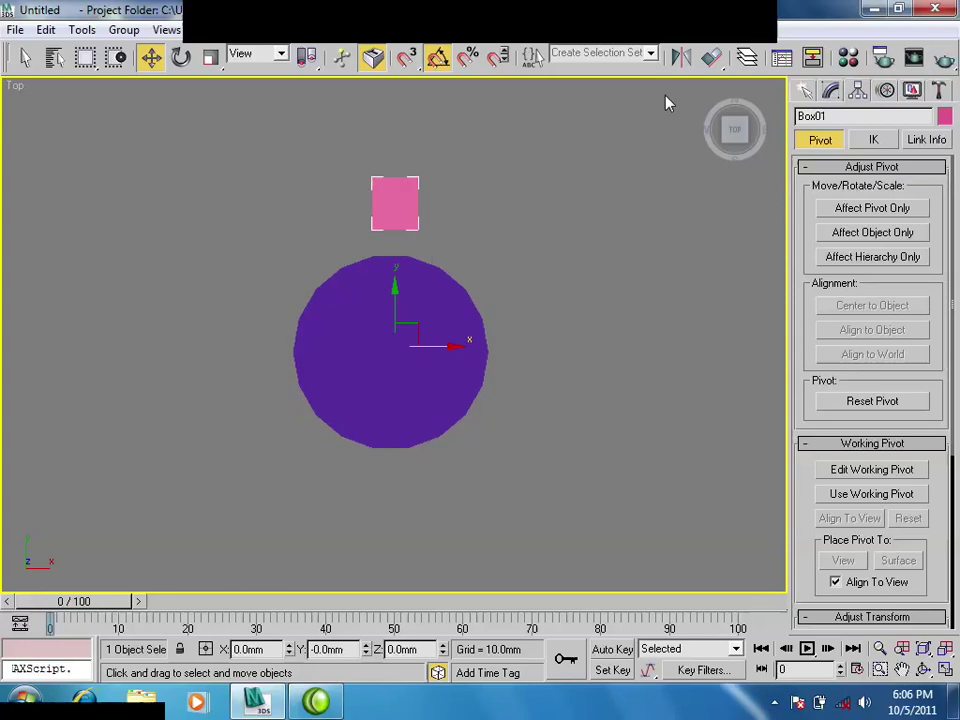
Preview a Y-axis mirror of Box01, cancel it, and turn on Affect Pivot Only.
{"action": "left_click", "coordinate": [681, 60]}
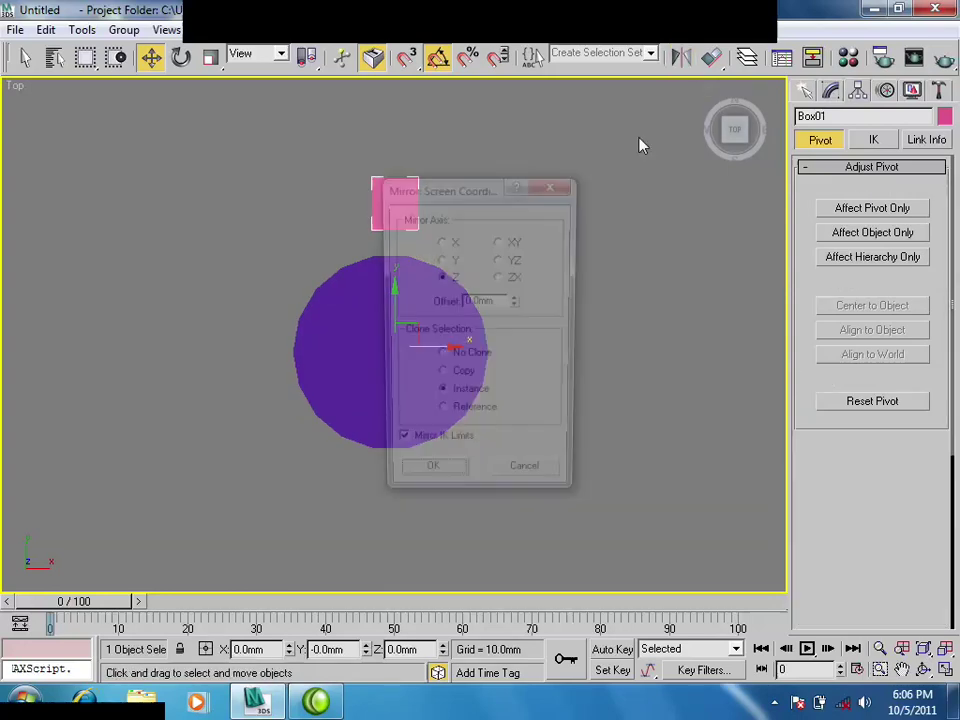
{"action": "left_click_drag", "start_coordinate": [465, 203], "coordinate": [669, 193]}
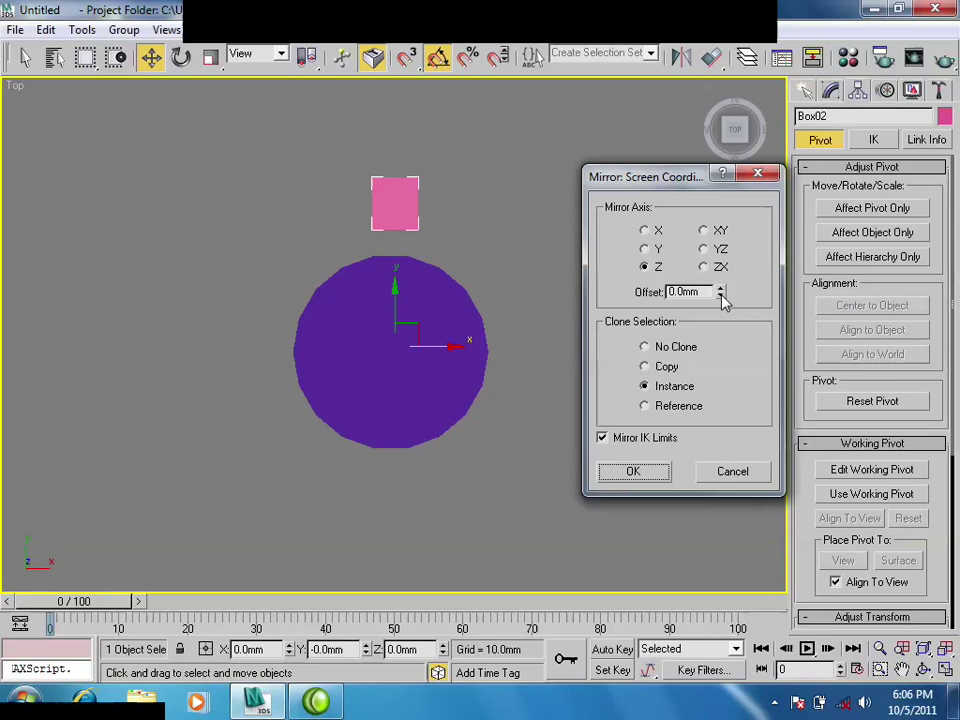
{"action": "left_click", "coordinate": [645, 249]}
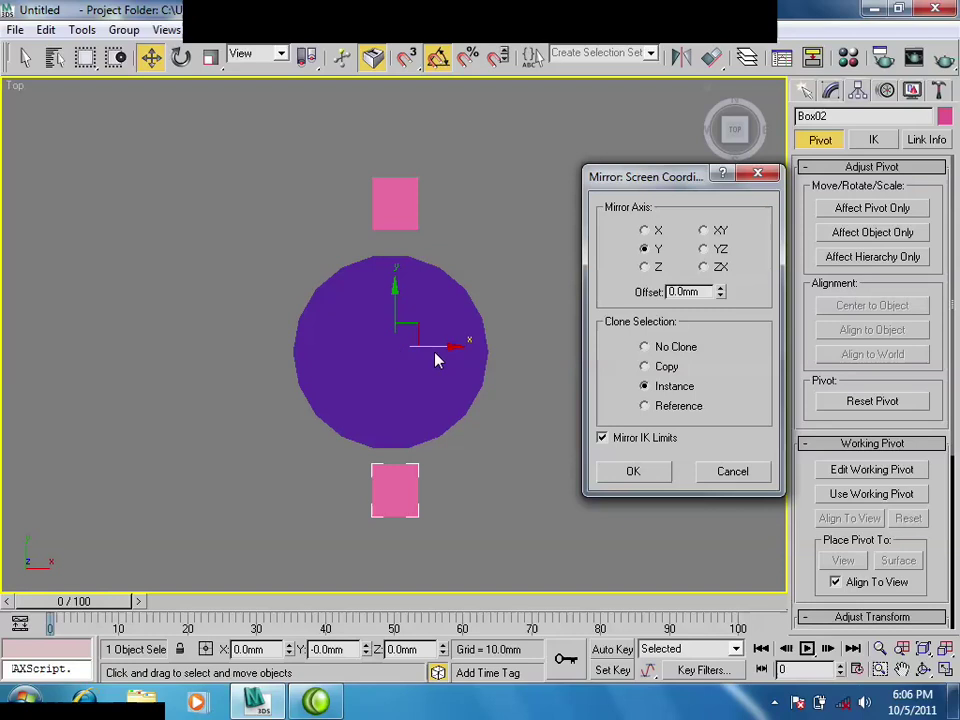
{"action": "left_click", "coordinate": [699, 469]}
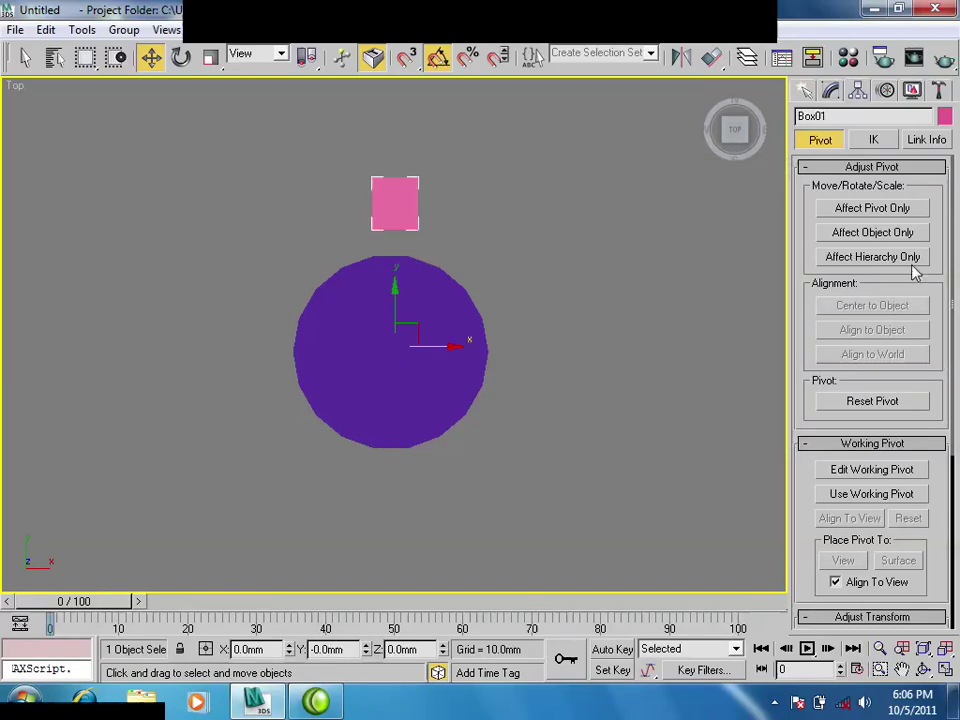
{"action": "left_click", "coordinate": [874, 212]}
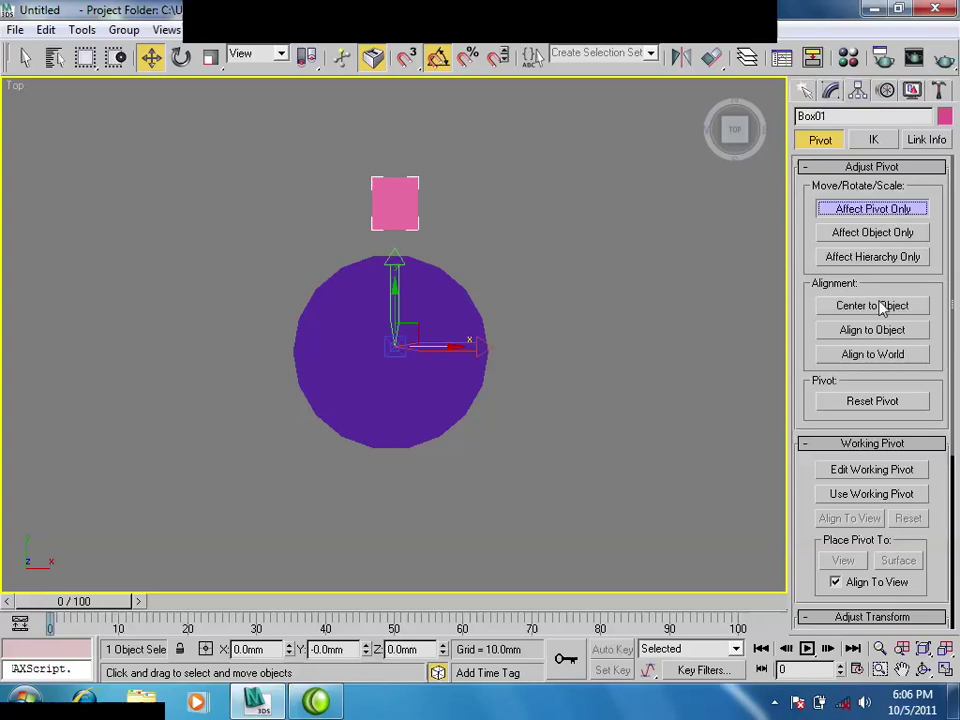
Center Box01's pivot on the box, turn off Affect Pivot Only, and open the Mirror dialog.
{"action": "left_click", "coordinate": [880, 306]}
{"action": "left_click", "coordinate": [873, 208]}
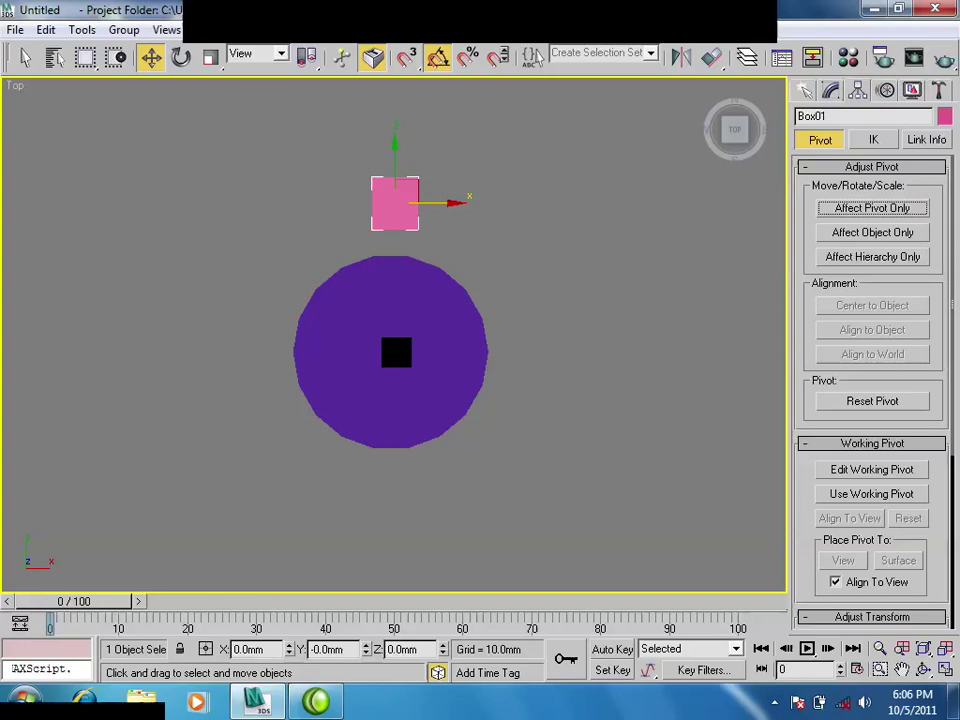
{"action": "left_click", "coordinate": [681, 57]}
{"action": "left_click_drag", "start_coordinate": [490, 187], "coordinate": [689, 174]}
Preview a Y-axis mirror with about -46 mm offset, then cancel it.
{"action": "left_click", "coordinate": [640, 247]}
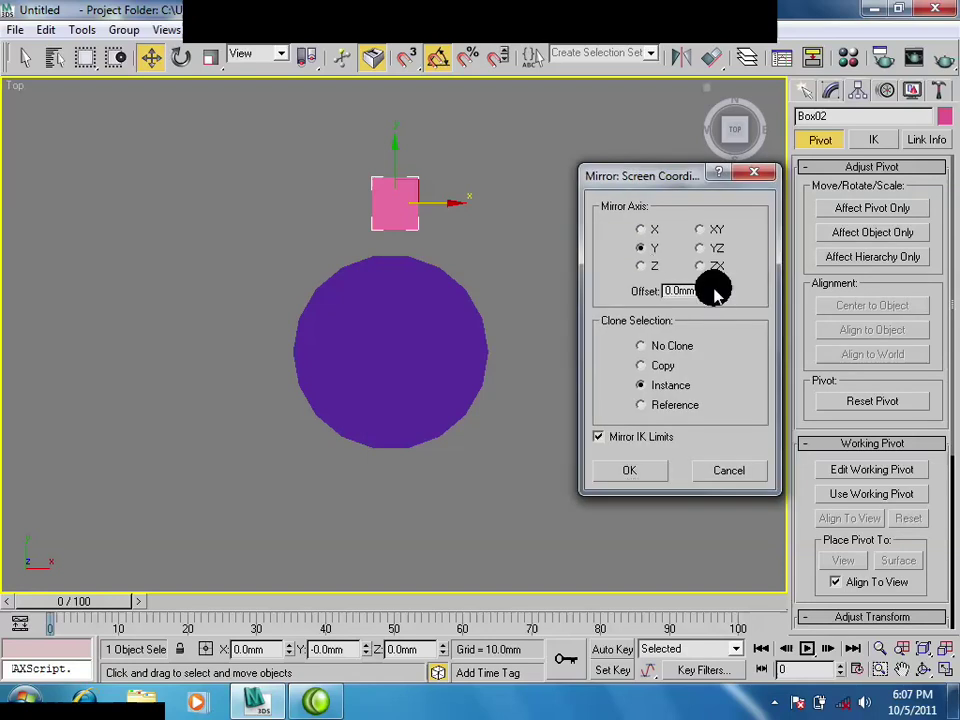
{"action": "left_click_drag", "start_coordinate": [716, 290], "coordinate": [716, 260]}
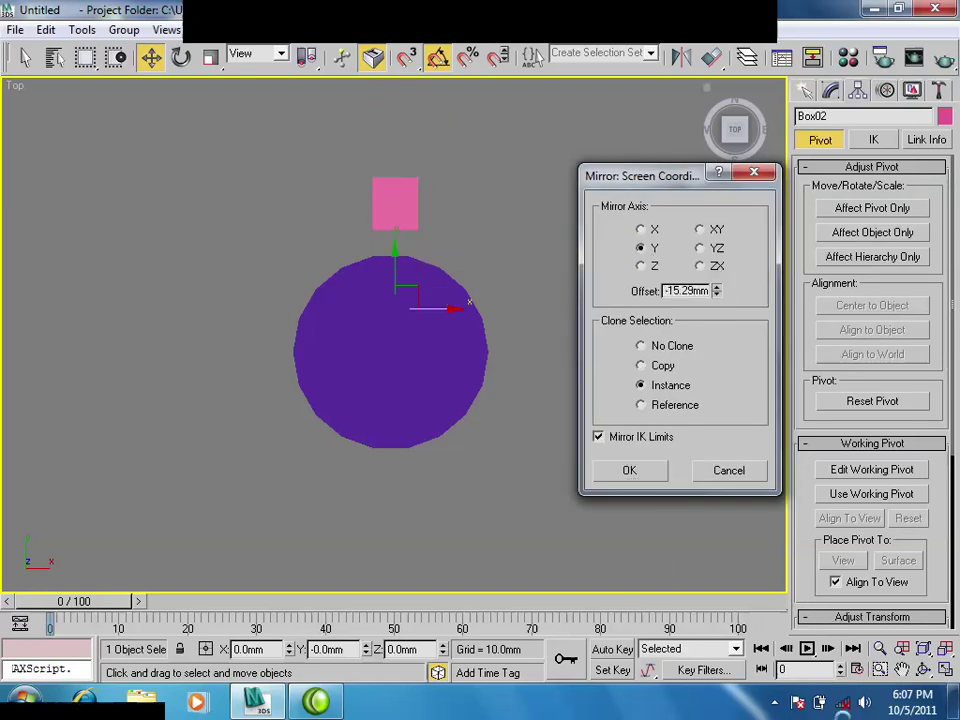
{"action": "left_click_drag", "start_coordinate": [636, 714], "coordinate": [679, 380]}
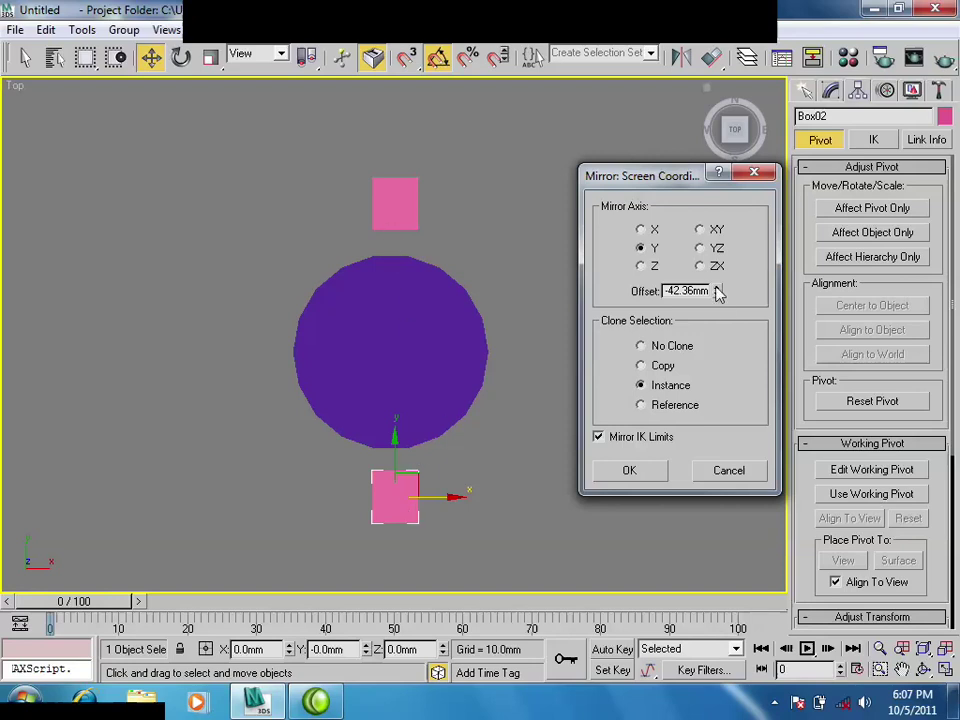
{"action": "left_click_drag", "start_coordinate": [717, 290], "coordinate": [720, 333]}
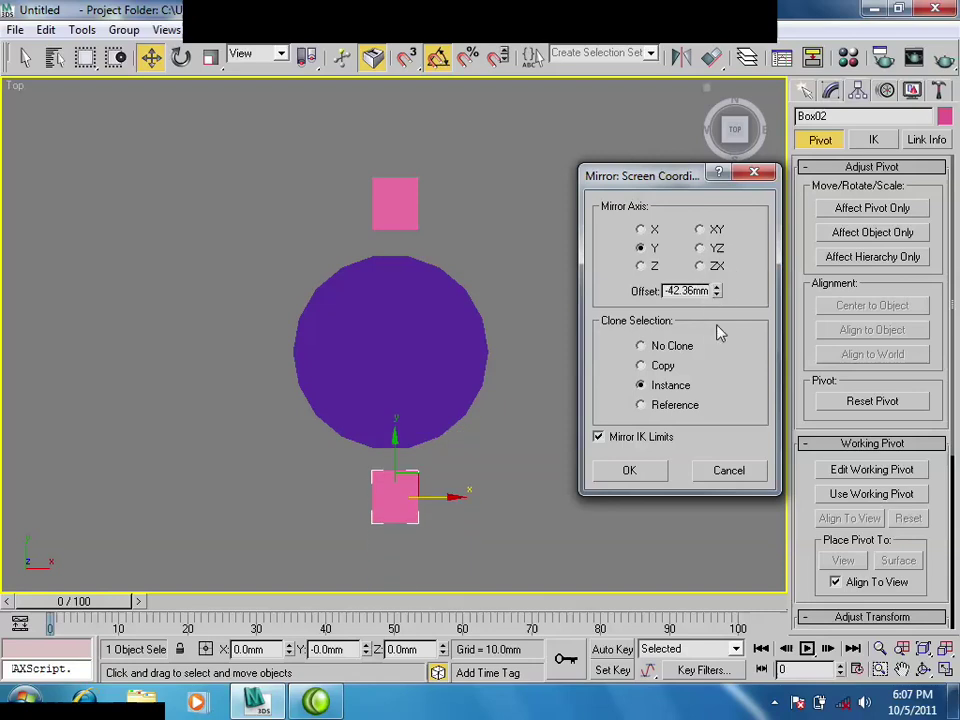
{"action": "left_click", "coordinate": [729, 476]}
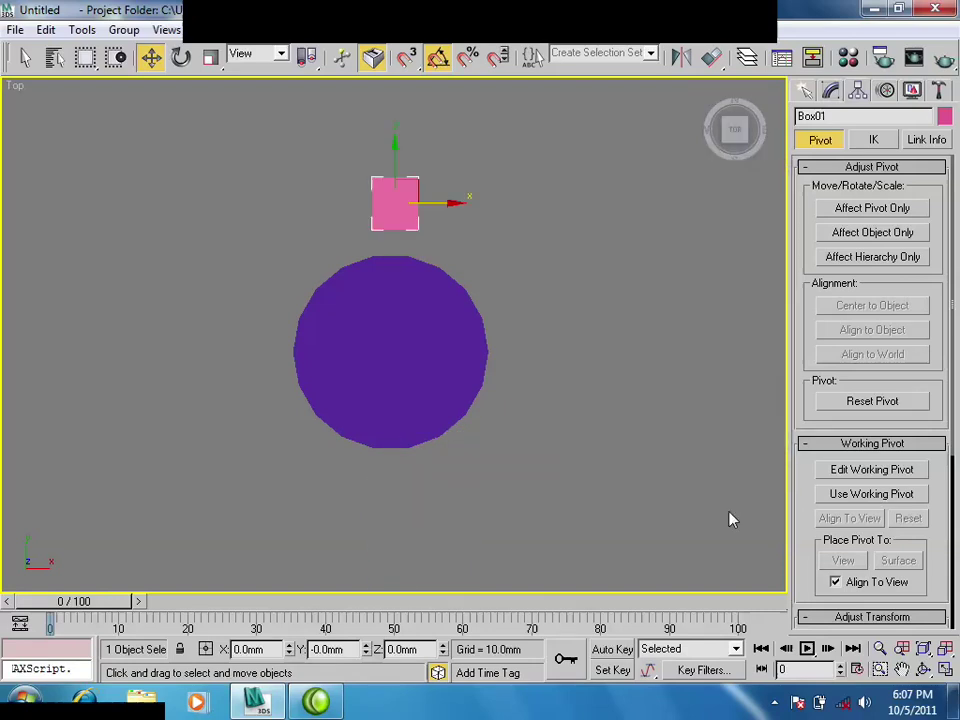
Drag Box01's pivot back down to the cylinder's centre with Affect Pivot Only.
{"action": "left_click", "coordinate": [858, 218]}
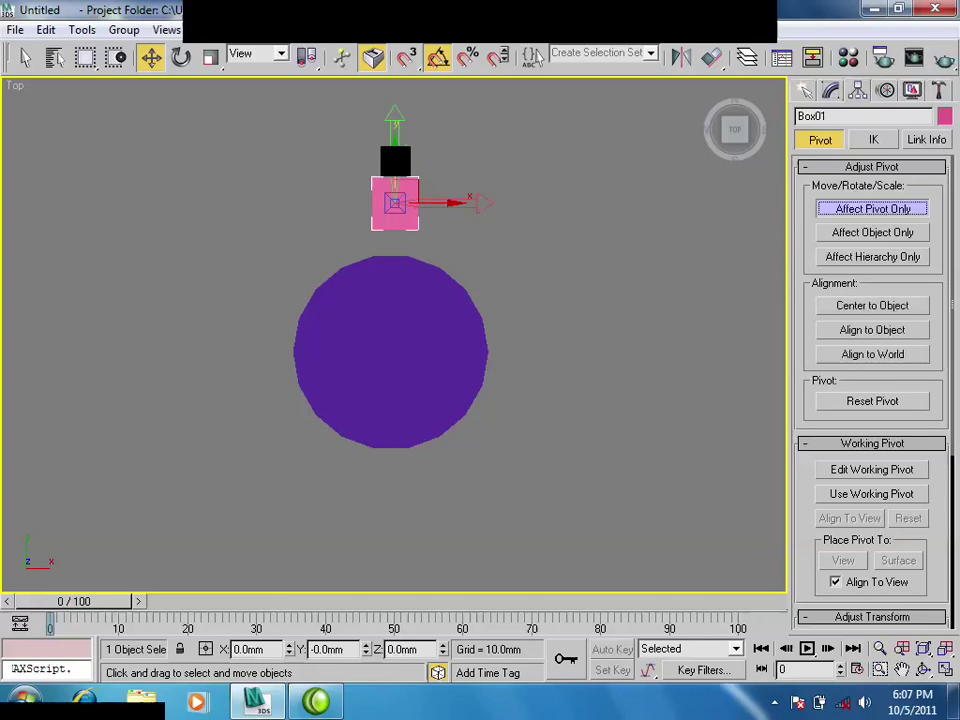
{"action": "mouse_move", "coordinate": [394, 156]}
{"action": "left_mouse_down"}
{"action": "mouse_move", "coordinate": [395, 363]}
{"action": "mouse_move", "coordinate": [395, 353]}
{"action": "left_mouse_up"}
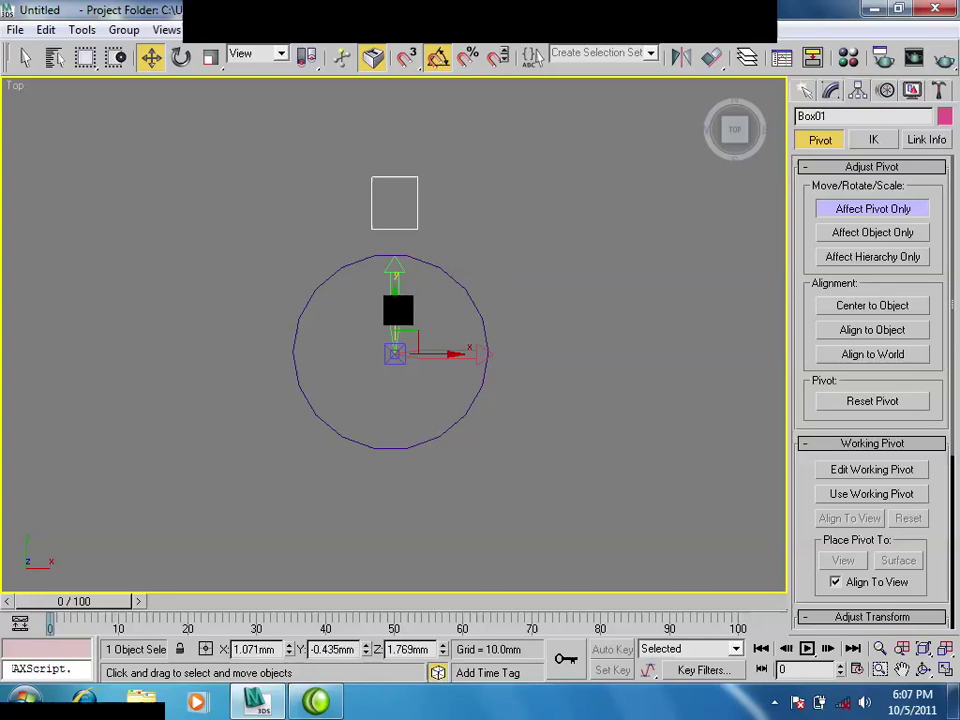
{"action": "key", "text": "F3"}
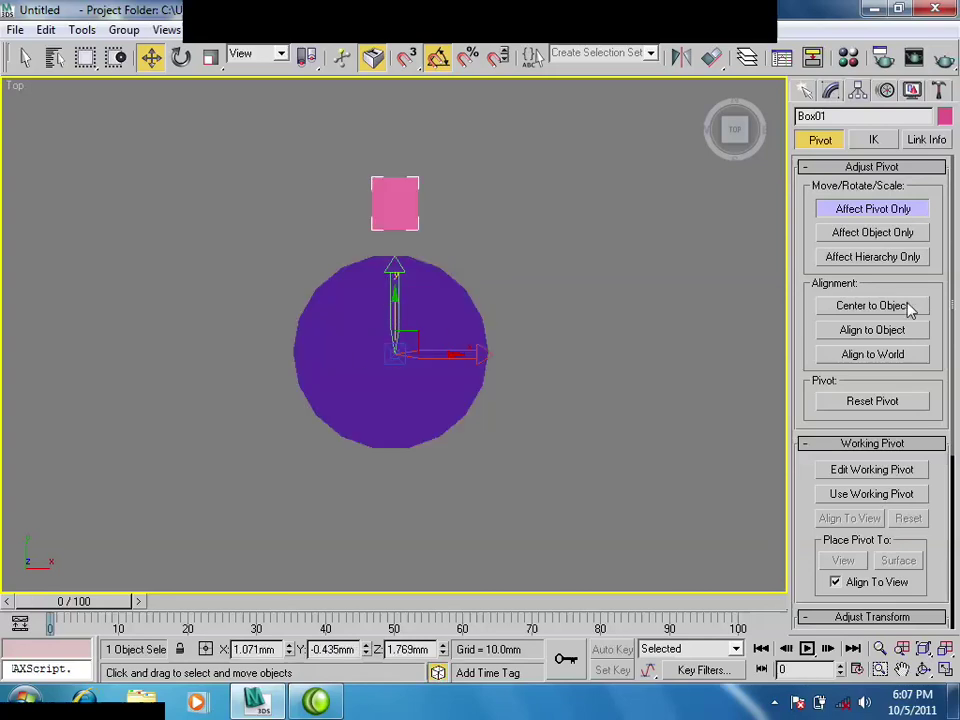
{"action": "left_click", "coordinate": [884, 212]}
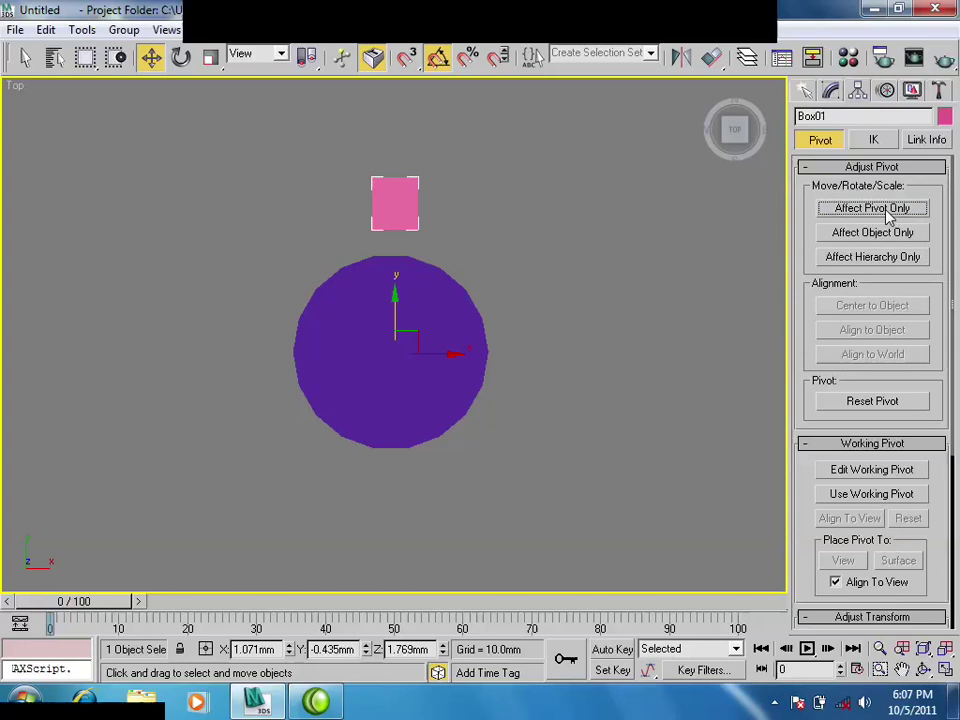
Mirror Box01 across Y as an instance, creating Box02 below the disc.
{"action": "left_click", "coordinate": [680, 62]}
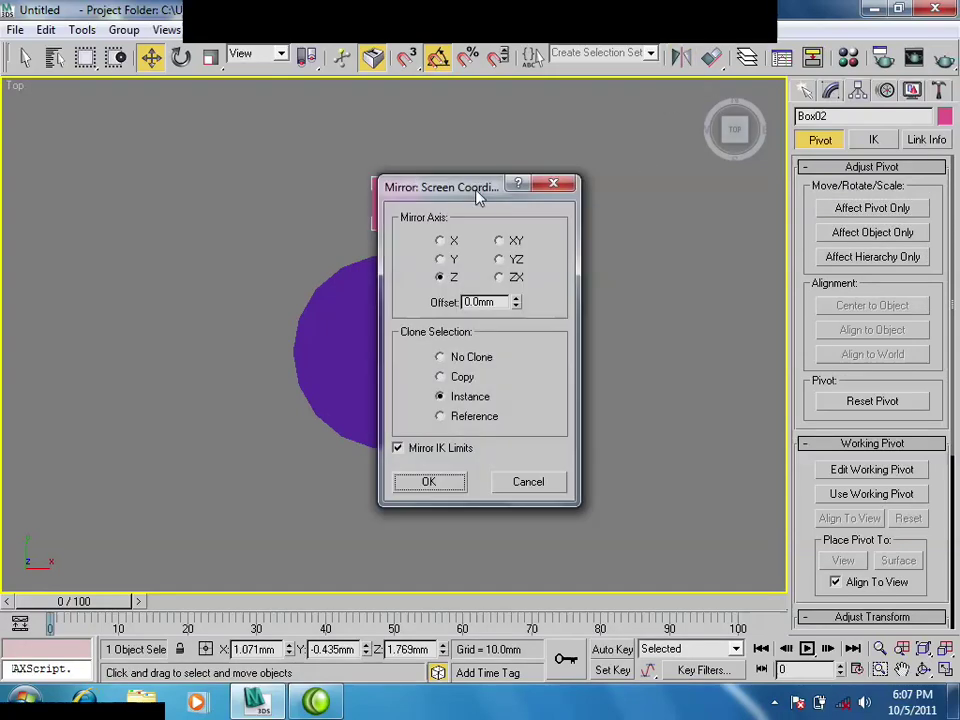
{"action": "left_click_drag", "start_coordinate": [478, 197], "coordinate": [710, 187]}
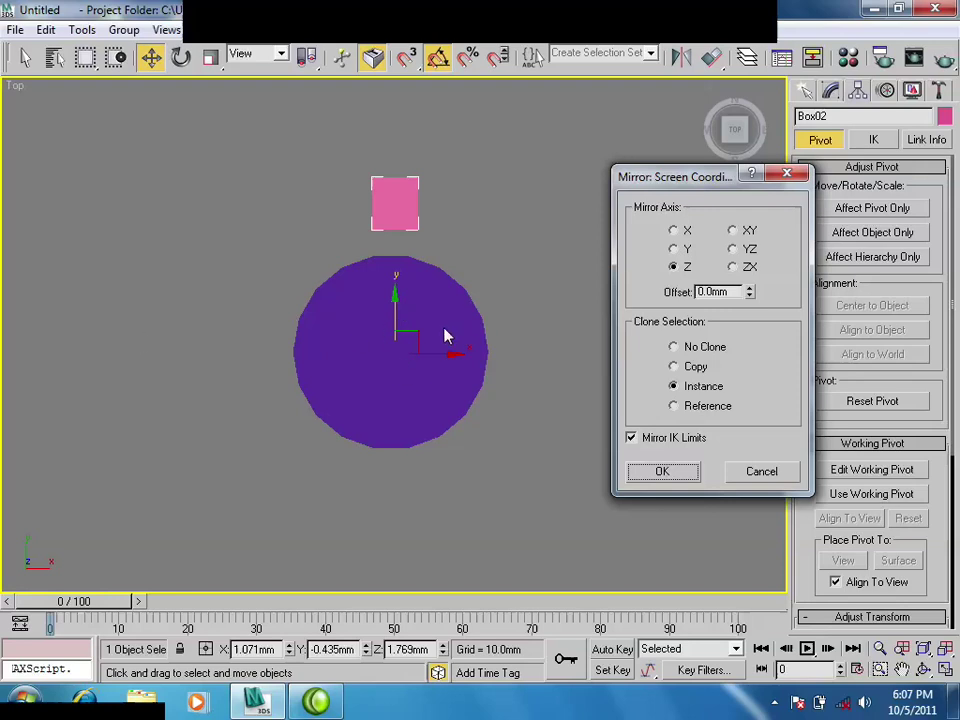
{"action": "left_click", "coordinate": [673, 251]}
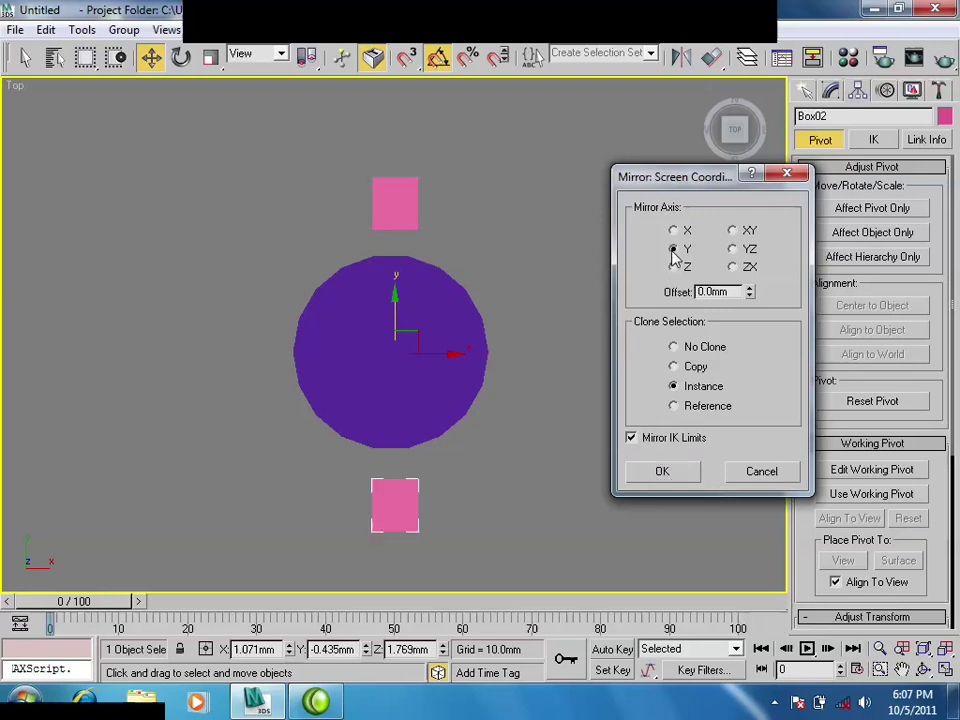
{"action": "left_click", "coordinate": [730, 295]}
{"action": "key", "text": "Return"}
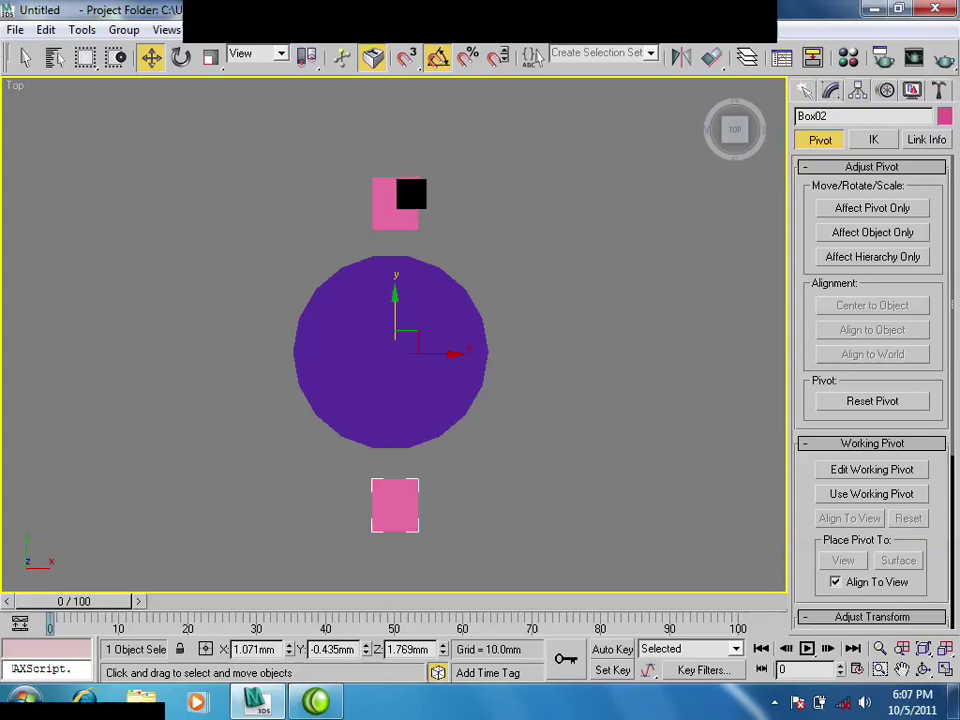
Select both pink boxes and rotate-clone them 90° as instances with angle snap on.
{"action": "left_click", "coordinate": [407, 197], "text": "ctrl"}
{"action": "key", "text": "e"}
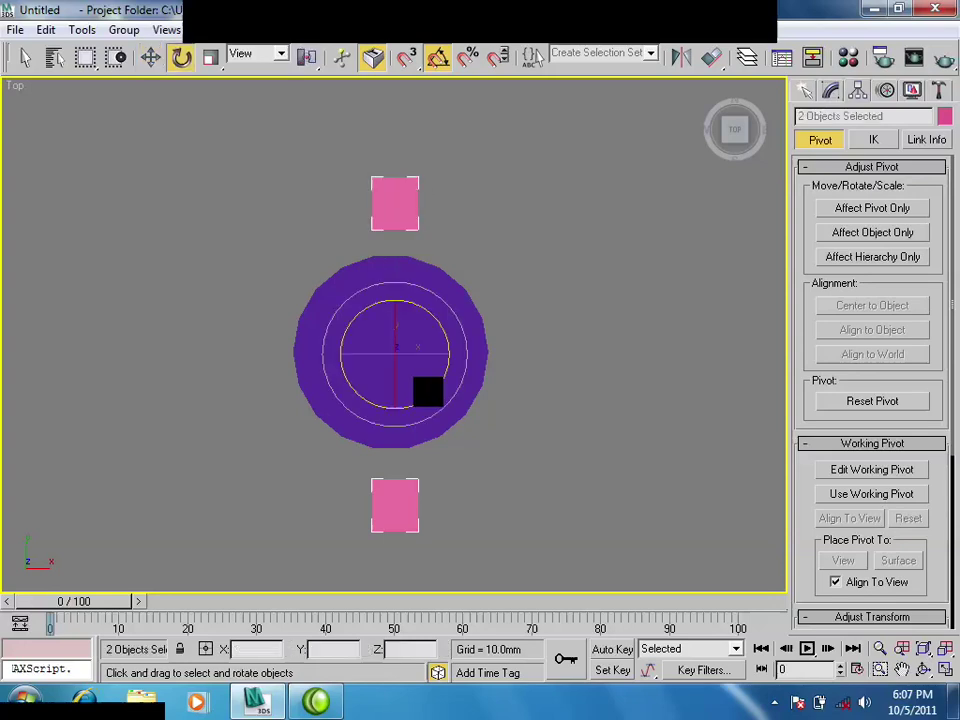
{"action": "left_click", "coordinate": [438, 57]}
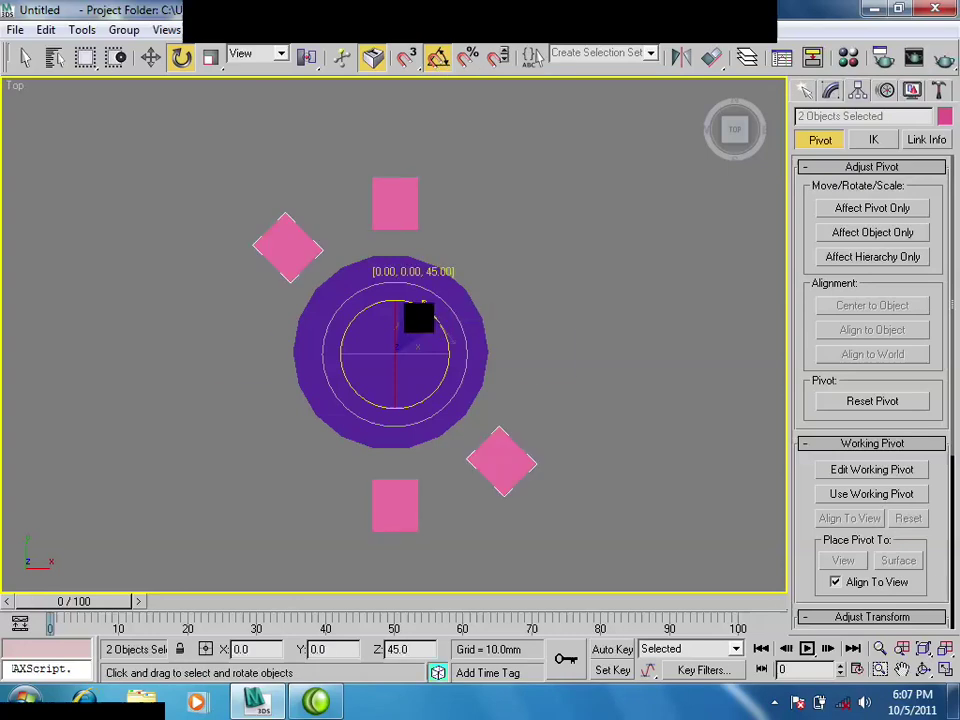
{"action": "left_click_drag", "start_coordinate": [424, 303], "coordinate": [422, 322]}
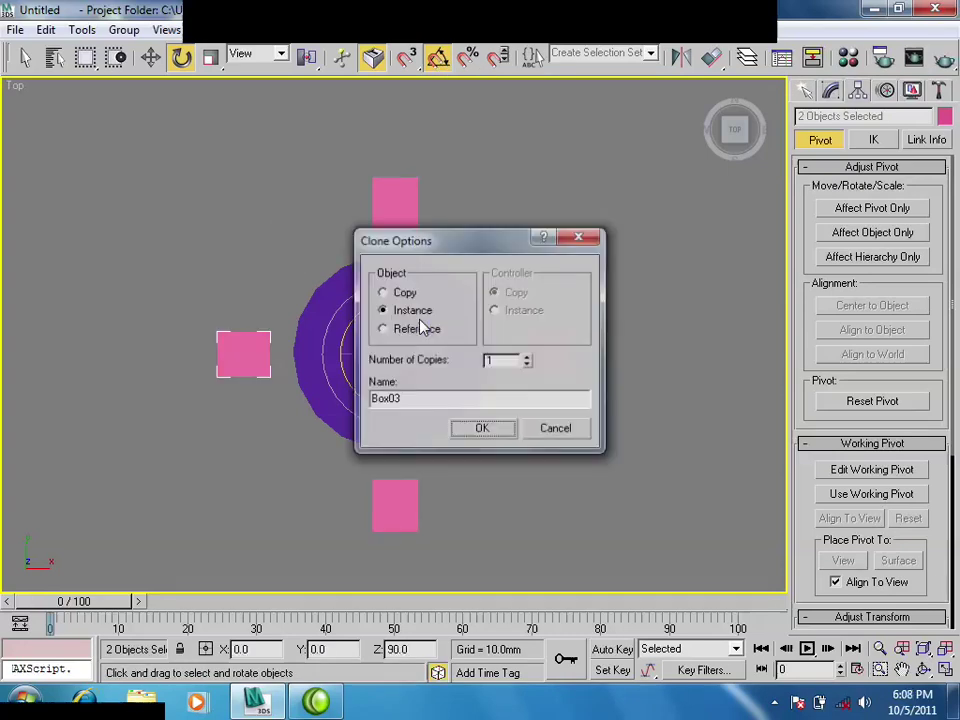
{"action": "left_click", "coordinate": [481, 429]}
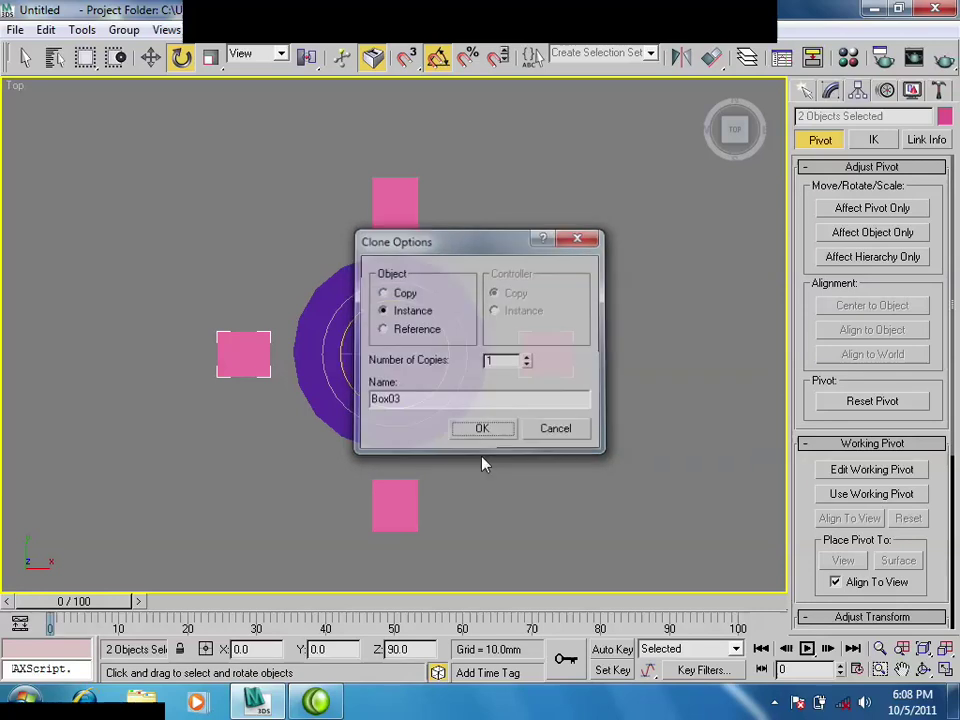
{"action": "middle_click_drag", "start_coordinate": [488, 432], "coordinate": [510, 392]}
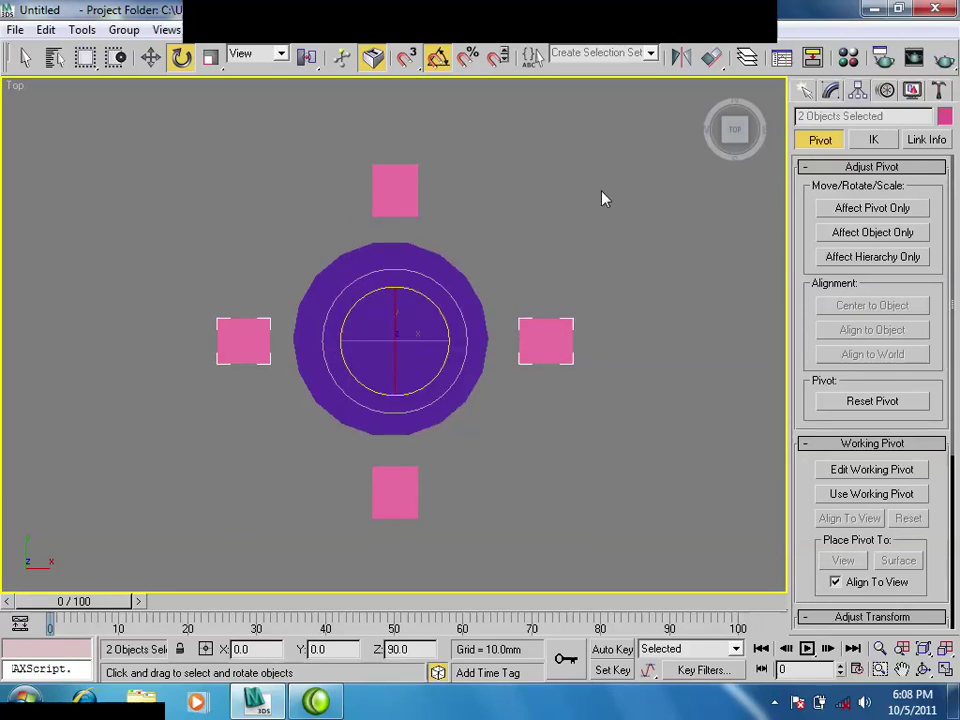
Select all objects and delete them, then switch to the perspective view.
{"action": "key", "text": "ctrl+a"}
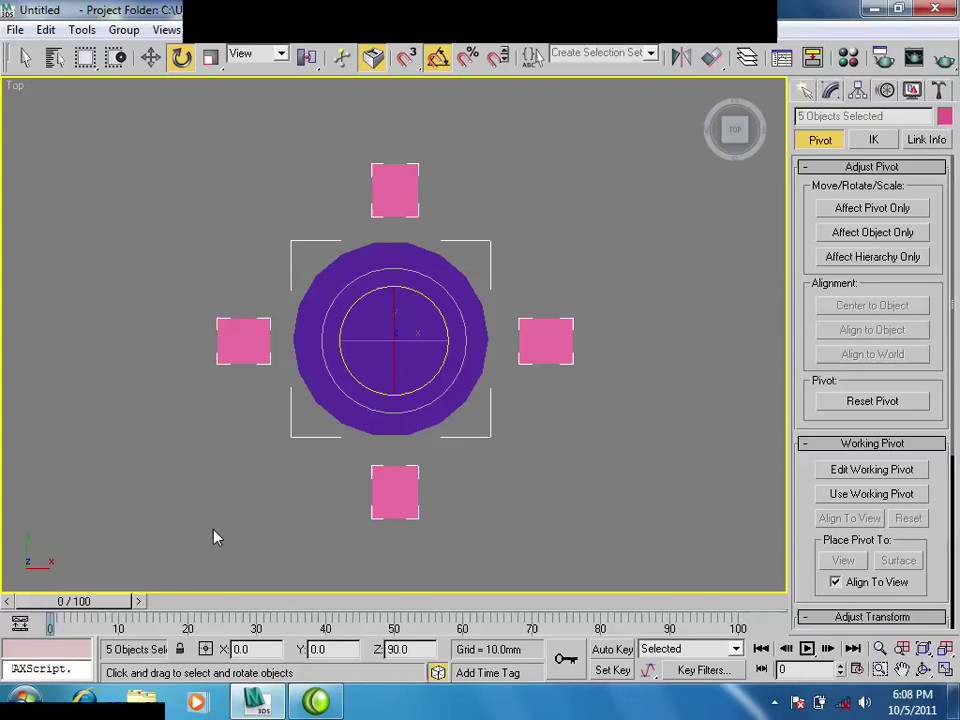
{"action": "key", "text": "Delete"}
{"action": "mouse_move", "coordinate": [431, 405]}
{"action": "middle_mouse_down", "text": "alt"}
{"action": "mouse_move", "coordinate": [401, 356]}
{"action": "mouse_move", "coordinate": [422, 368]}
{"action": "mouse_move", "coordinate": [418, 400]}
{"action": "middle_mouse_up", "text": "alt"}
{"action": "key", "text": "p"}
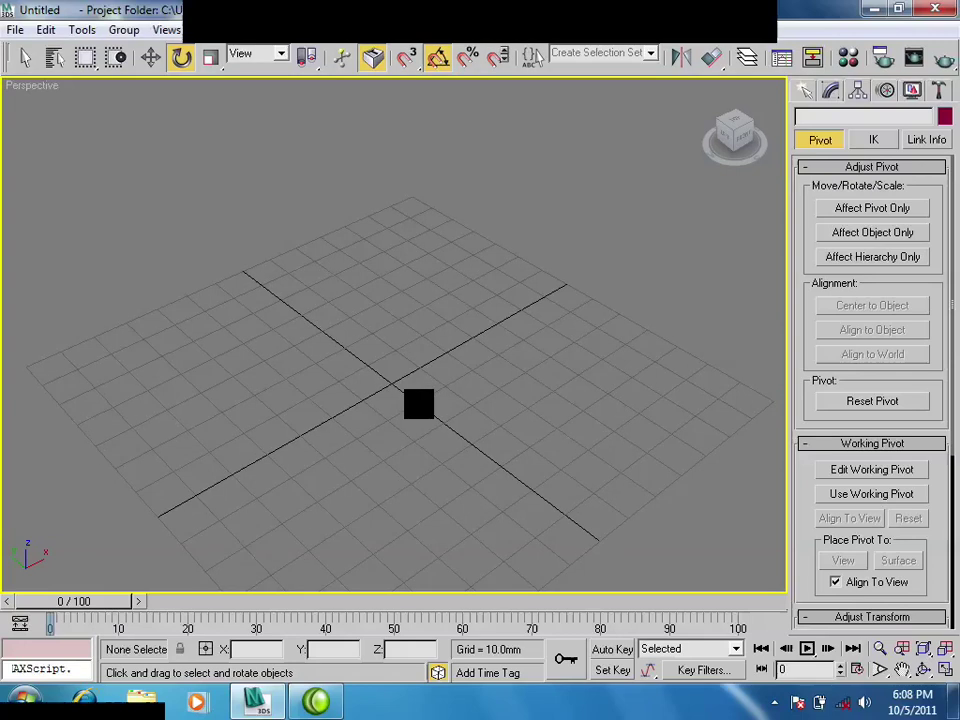
Draw a flat box at the grid centre using Standard Primitives > Box.
{"action": "left_click", "coordinate": [808, 91]}
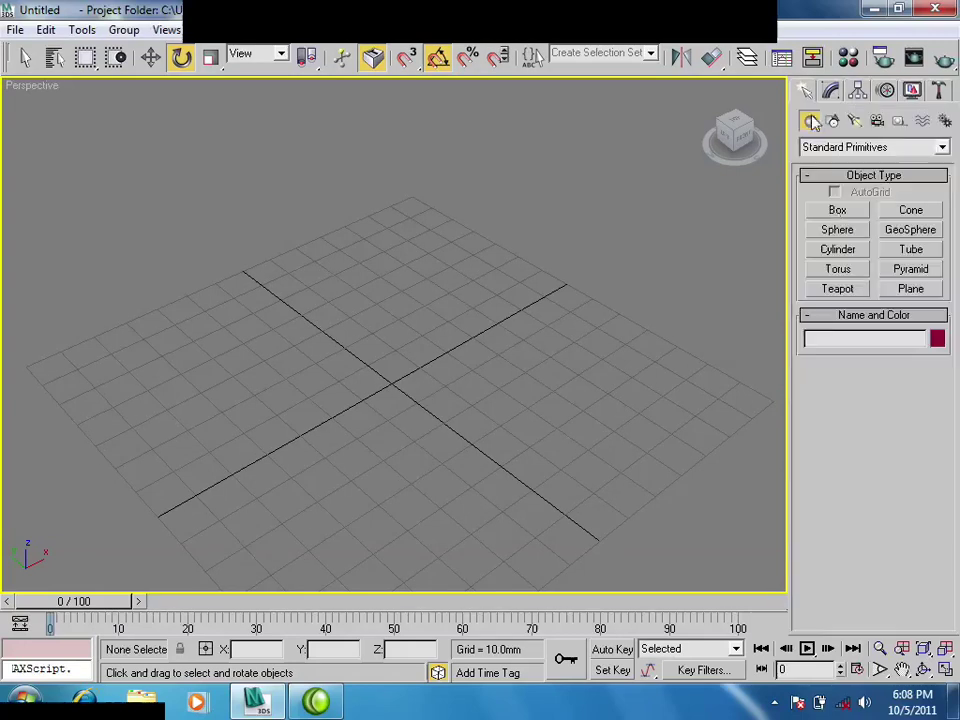
{"action": "left_click", "coordinate": [836, 210]}
{"action": "left_click_drag", "start_coordinate": [441, 321], "coordinate": [383, 482]}
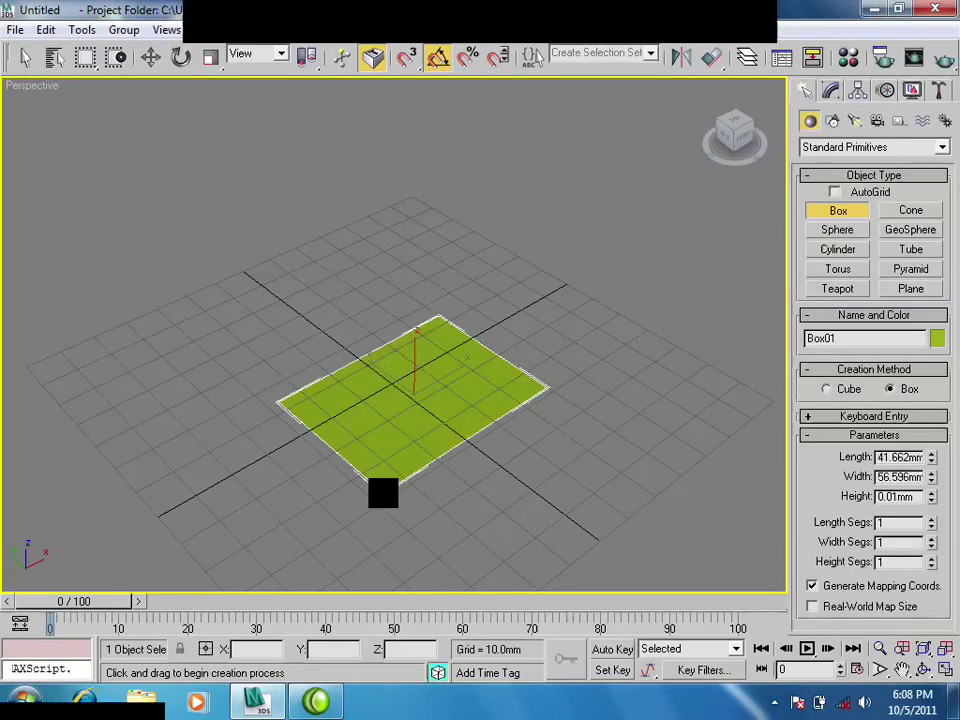
{"action": "left_click", "coordinate": [392, 403]}
{"action": "key", "text": "e"}
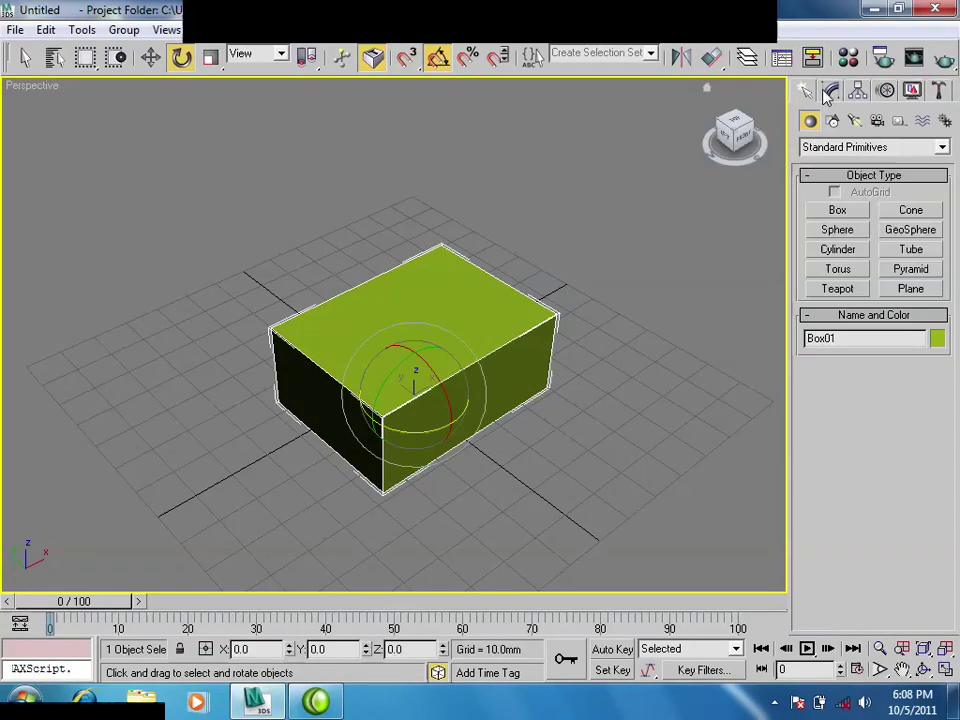
Set the box to Length 500, Width 500 and Height 35 mm.
{"action": "left_click", "coordinate": [830, 91]}
{"action": "key", "text": "w"}
{"action": "double_click", "coordinate": [903, 357]}
{"action": "type", "text": "500"}
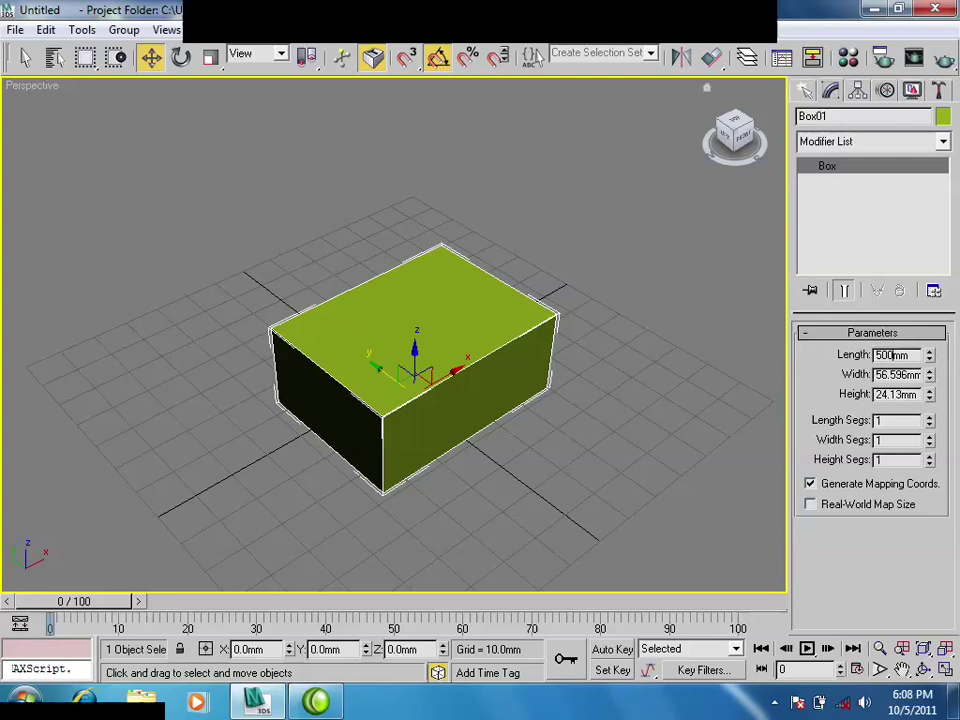
{"action": "key", "text": "Tab"}
{"action": "type", "text": "500"}
{"action": "key", "text": "Tab"}
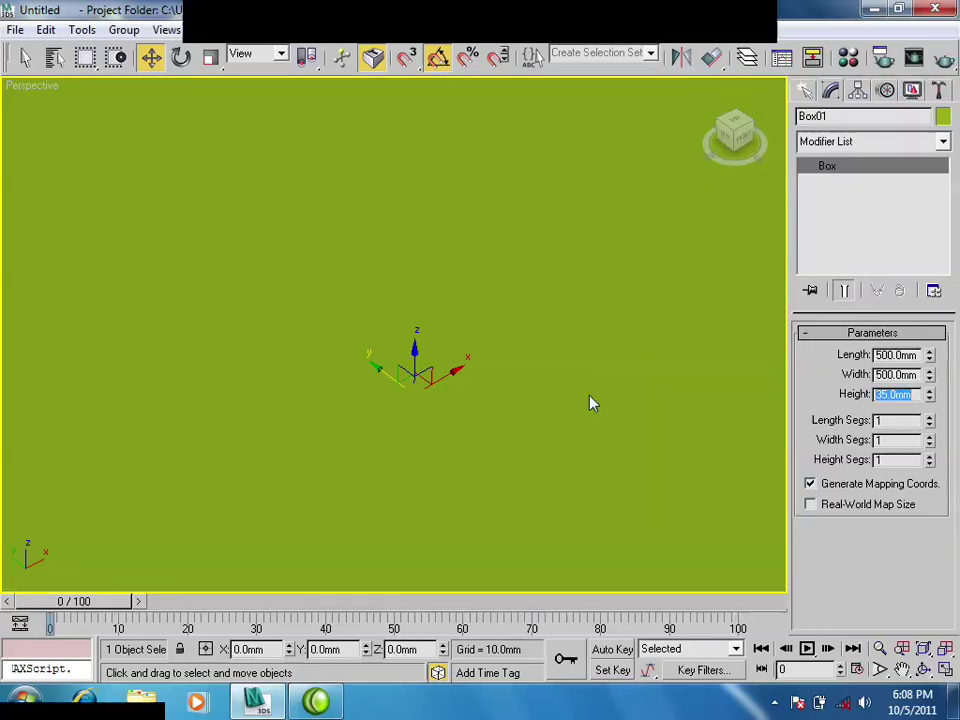
{"action": "key", "text": "Return"}
{"action": "scroll", "coordinate": [529, 375], "scroll_direction": "down", "scroll_amount": 3}
{"action": "scroll", "coordinate": [505, 391], "scroll_direction": "down", "scroll_amount": 3}
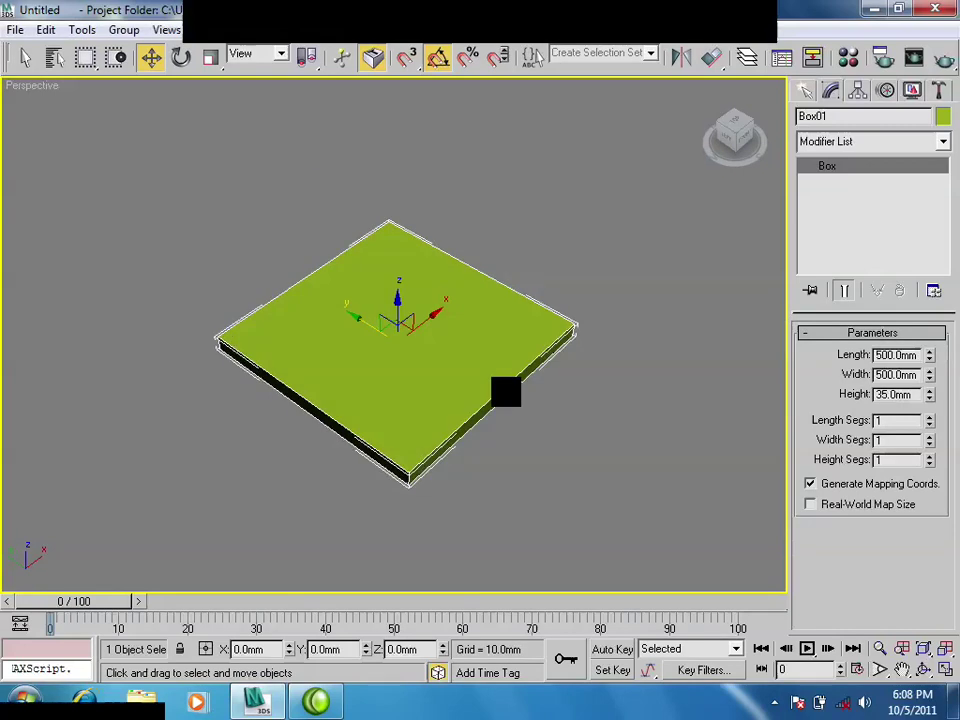
{"action": "middle_click_drag", "start_coordinate": [505, 391], "coordinate": [482, 387], "text": "alt"}
{"action": "middle_click_drag", "start_coordinate": [420, 379], "coordinate": [430, 413], "text": "alt"}
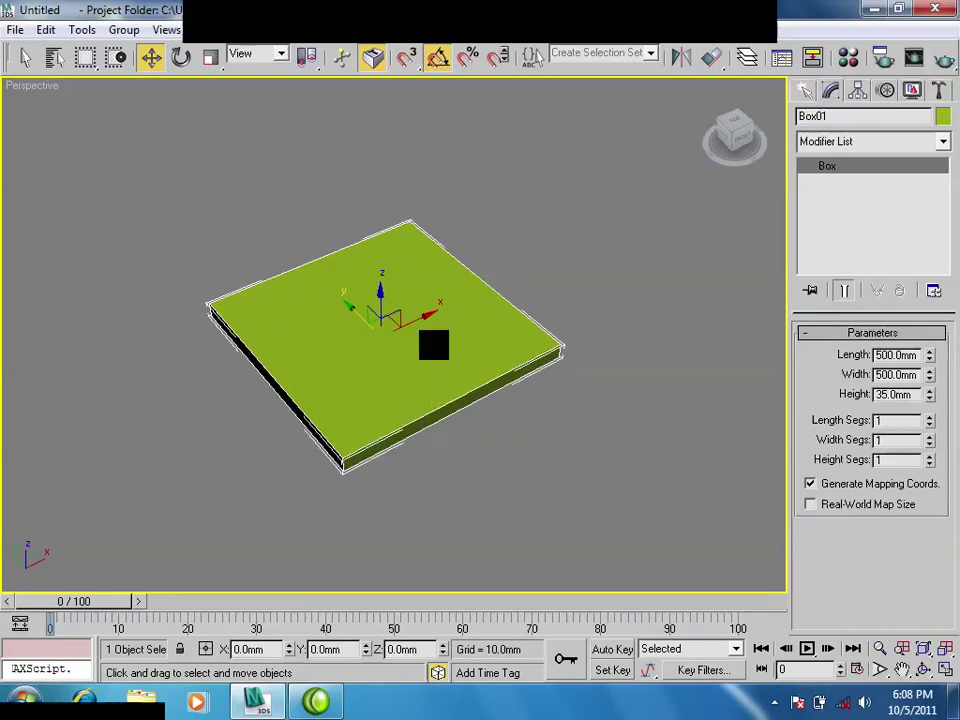
{"action": "mouse_move", "coordinate": [414, 347]}
{"action": "middle_mouse_down", "text": "alt"}
{"action": "mouse_move", "coordinate": [435, 358]}
{"action": "mouse_move", "coordinate": [405, 362]}
{"action": "mouse_move", "coordinate": [367, 326]}
{"action": "middle_mouse_up", "text": "alt"}
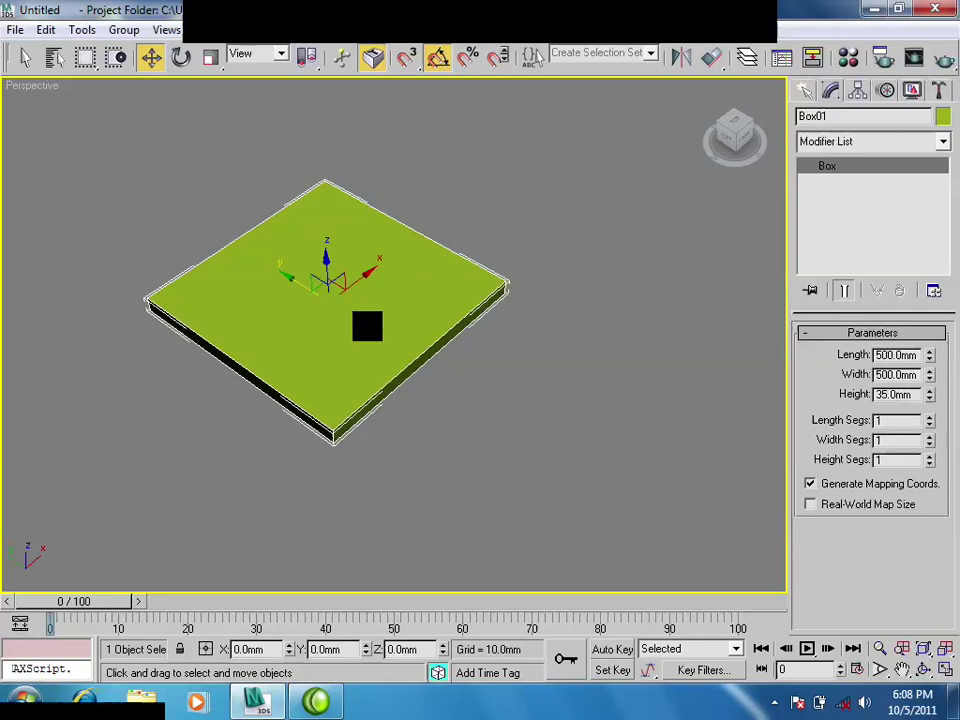
{"action": "left_click", "coordinate": [808, 90]}
{"action": "left_click", "coordinate": [837, 212]}
Draw a second box beside the tabletop and size it 50 × 50 × 500 mm as a leg.
{"action": "left_click_drag", "start_coordinate": [555, 364], "coordinate": [557, 414]}
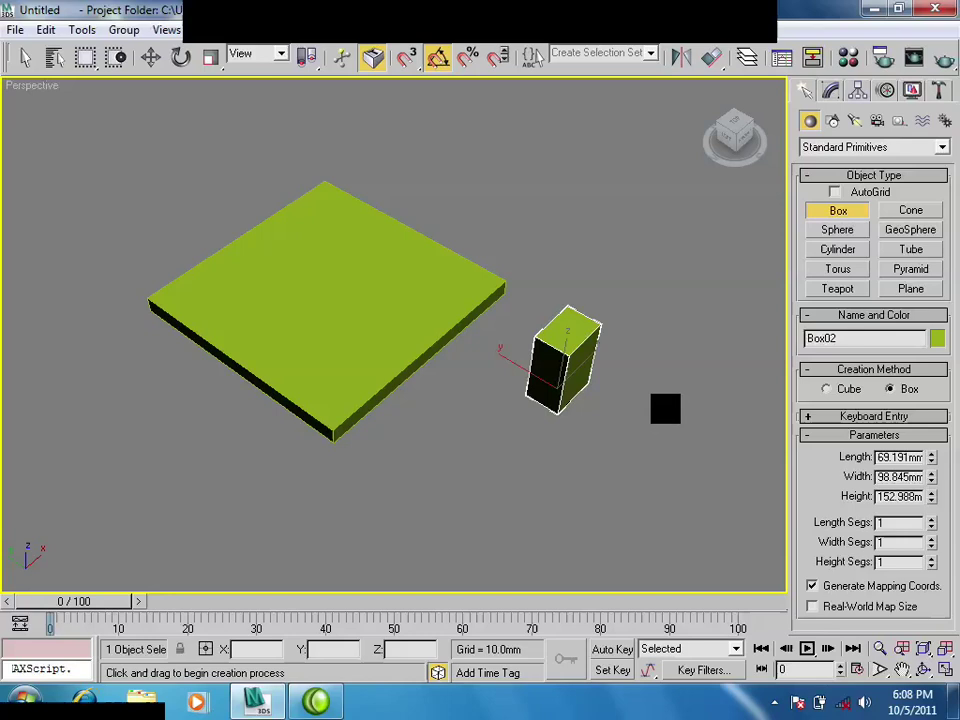
{"action": "key", "text": "w"}
{"action": "left_click", "coordinate": [833, 91]}
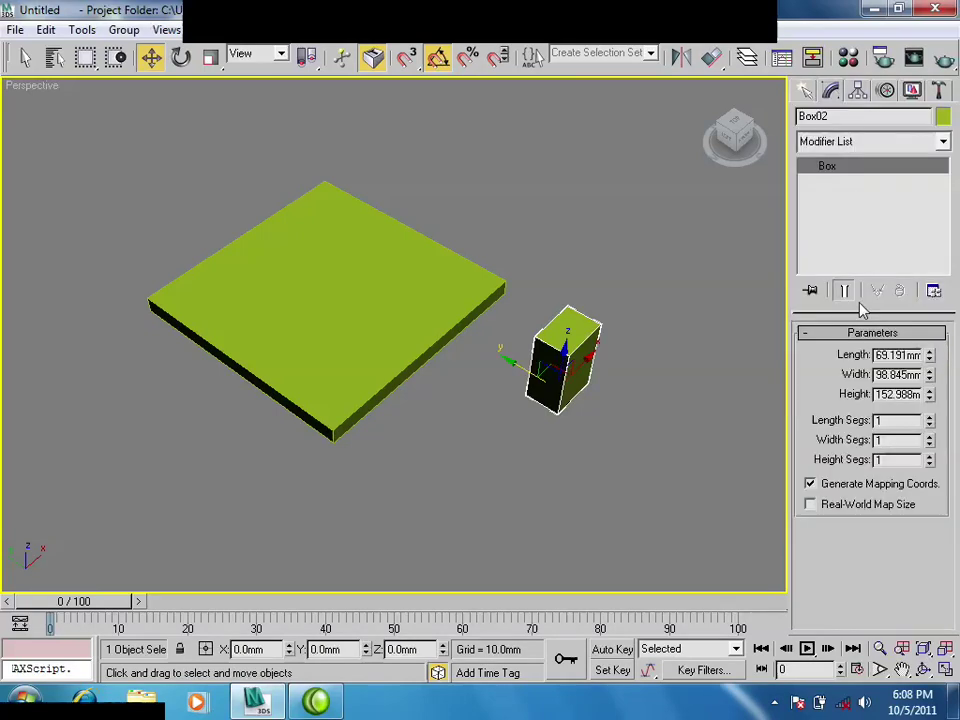
{"action": "double_click", "coordinate": [898, 355]}
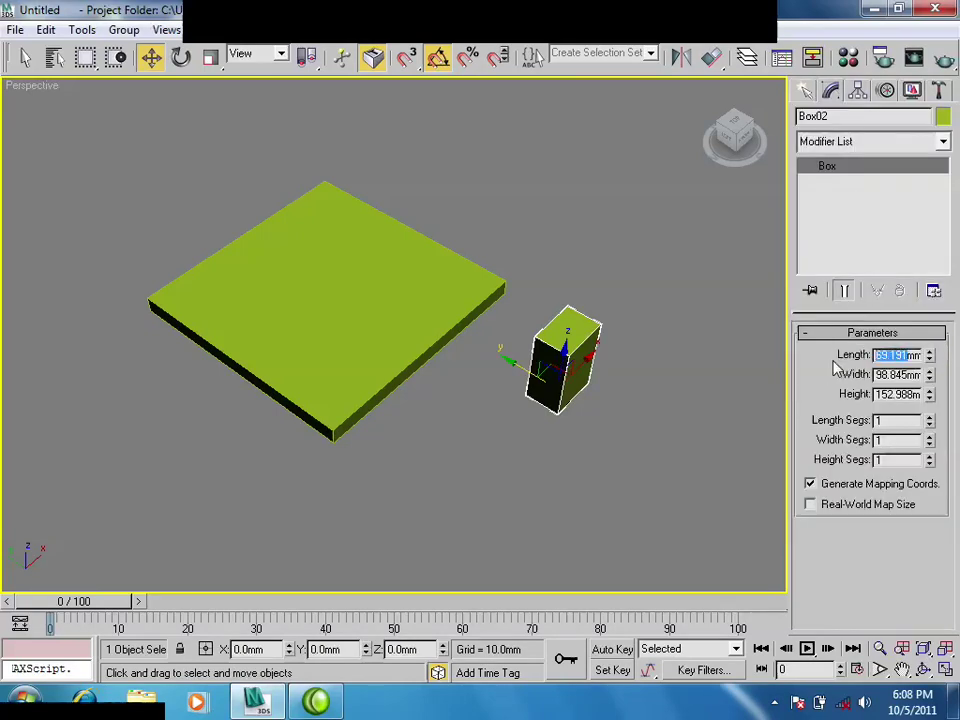
{"action": "type", "text": "50"}
{"action": "key", "text": "Tab"}
{"action": "type", "text": "5"}
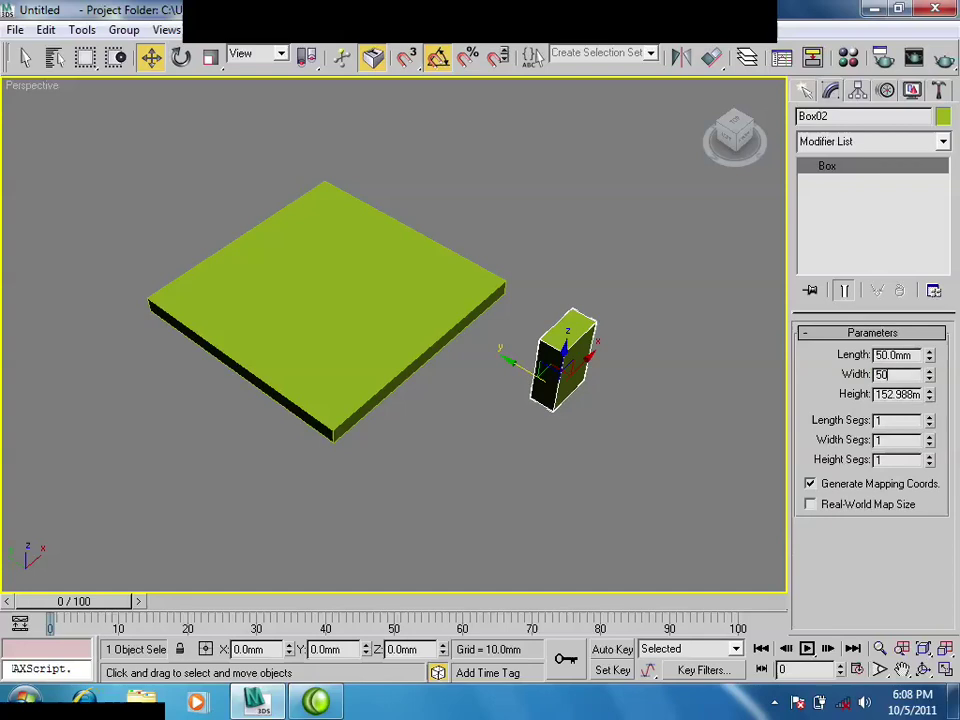
{"action": "key", "text": "Tab"}
{"action": "type", "text": "5"}
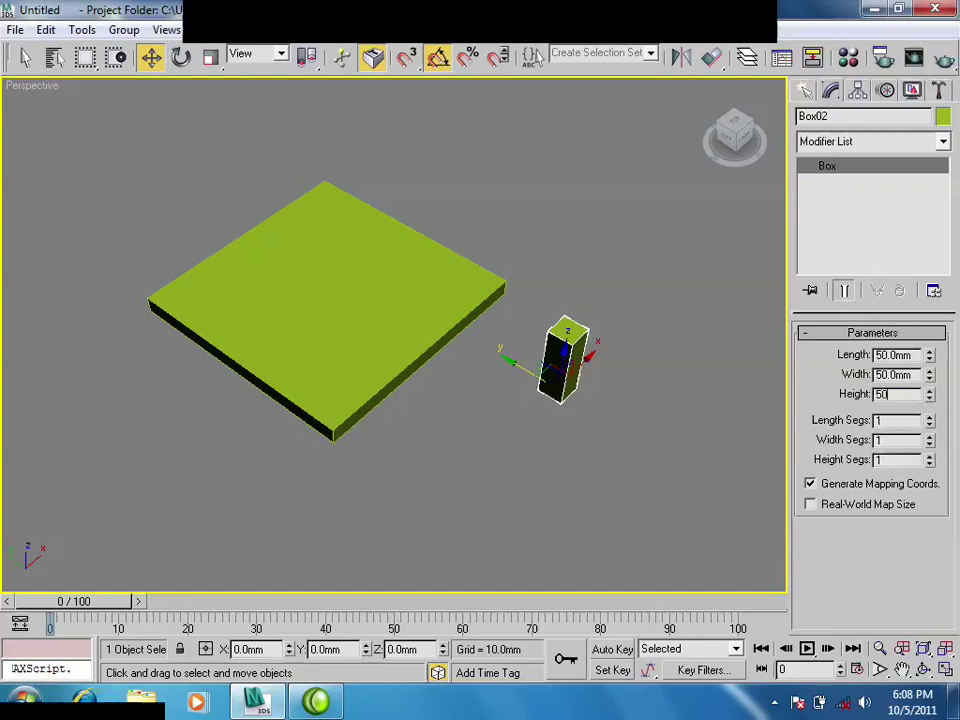
{"action": "type", "text": "0"}
{"action": "key", "text": "Return"}
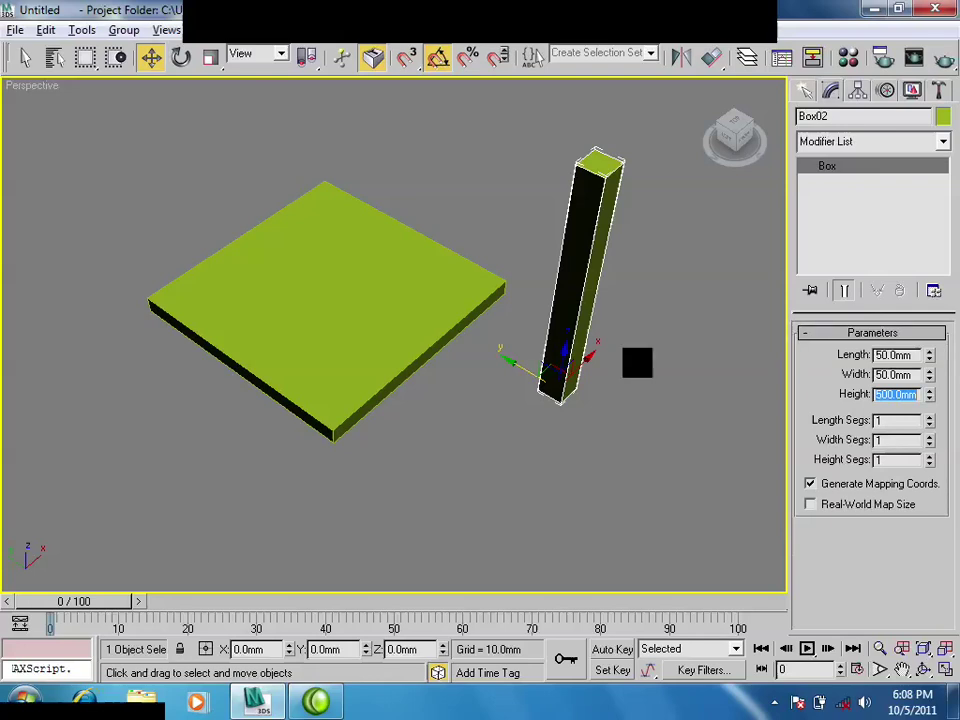
{"action": "mouse_move", "coordinate": [636, 360]}
{"action": "middle_mouse_down", "text": "alt"}
{"action": "mouse_move", "coordinate": [576, 369]}
{"action": "mouse_move", "coordinate": [530, 352]}
{"action": "middle_mouse_up", "text": "alt"}
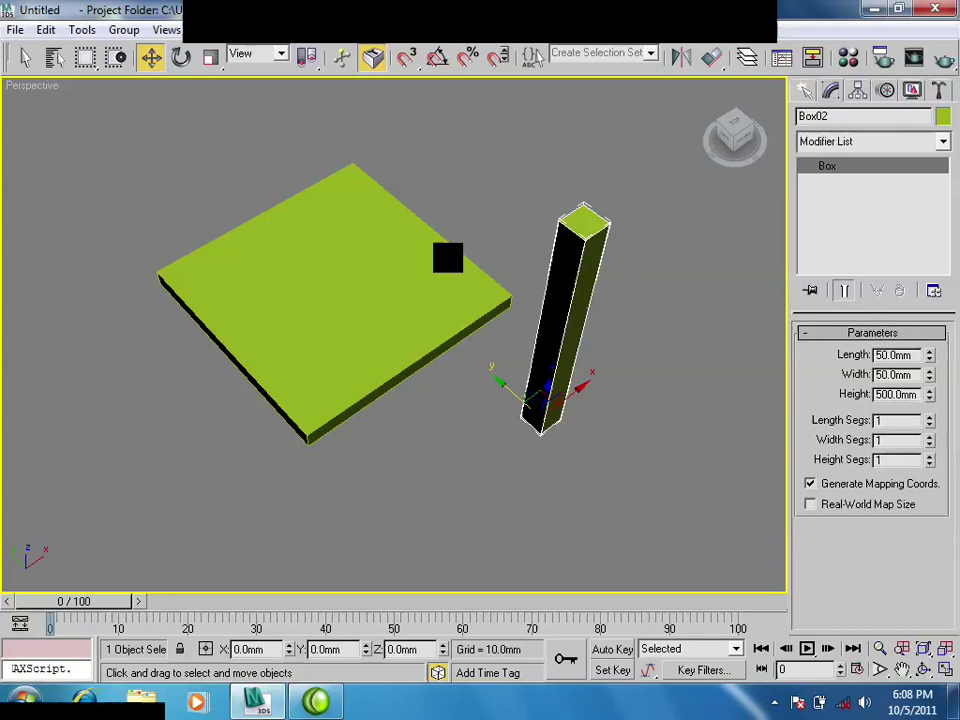
Turn on vertex snapping and snap the leg's top to the tabletop's corner.
{"action": "left_click", "coordinate": [407, 57]}
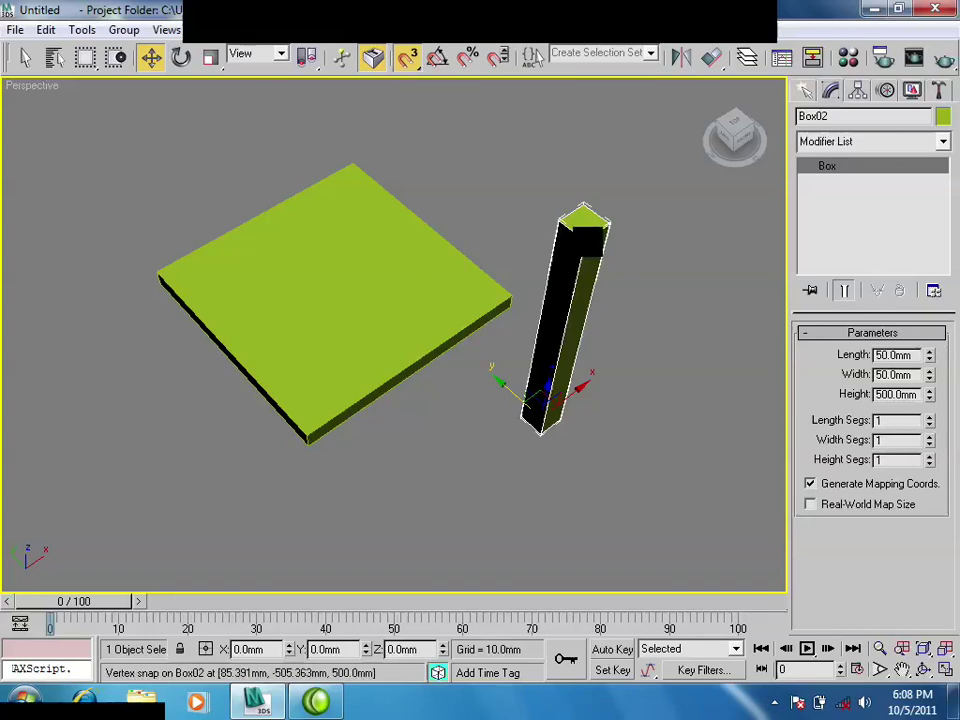
{"action": "right_click", "coordinate": [508, 290], "text": "shift"}
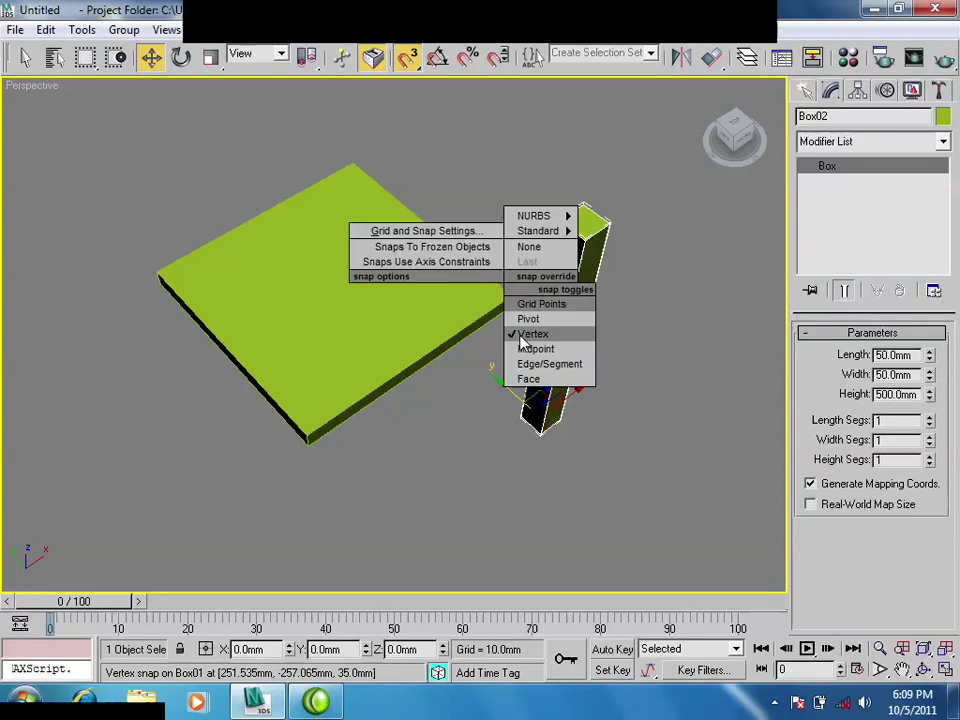
{"action": "left_click", "coordinate": [522, 336]}
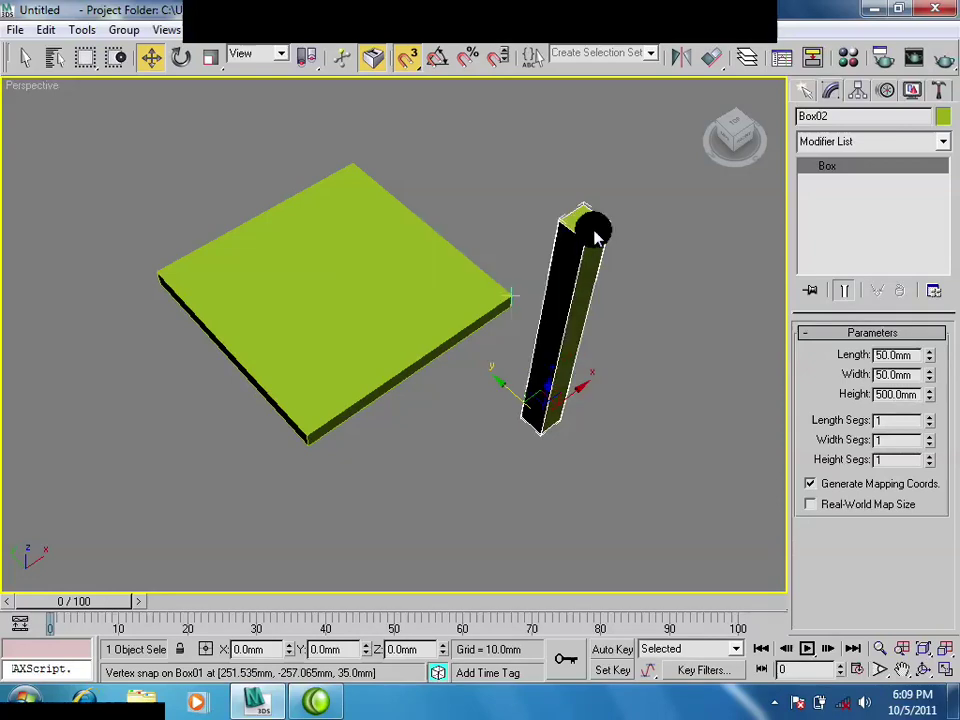
{"action": "left_click_drag", "start_coordinate": [584, 236], "coordinate": [330, 432]}
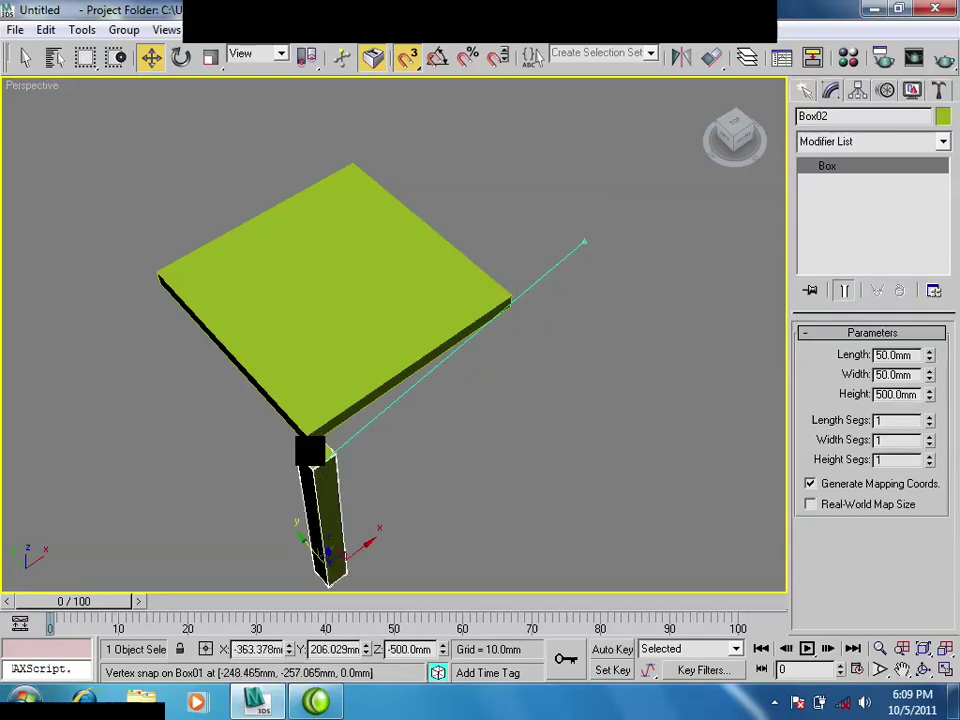
{"action": "mouse_move", "coordinate": [348, 458]}
{"action": "middle_mouse_down", "text": "alt"}
{"action": "mouse_move", "coordinate": [379, 311]}
{"action": "mouse_move", "coordinate": [393, 385]}
{"action": "mouse_move", "coordinate": [384, 373]}
{"action": "middle_mouse_up", "text": "alt"}
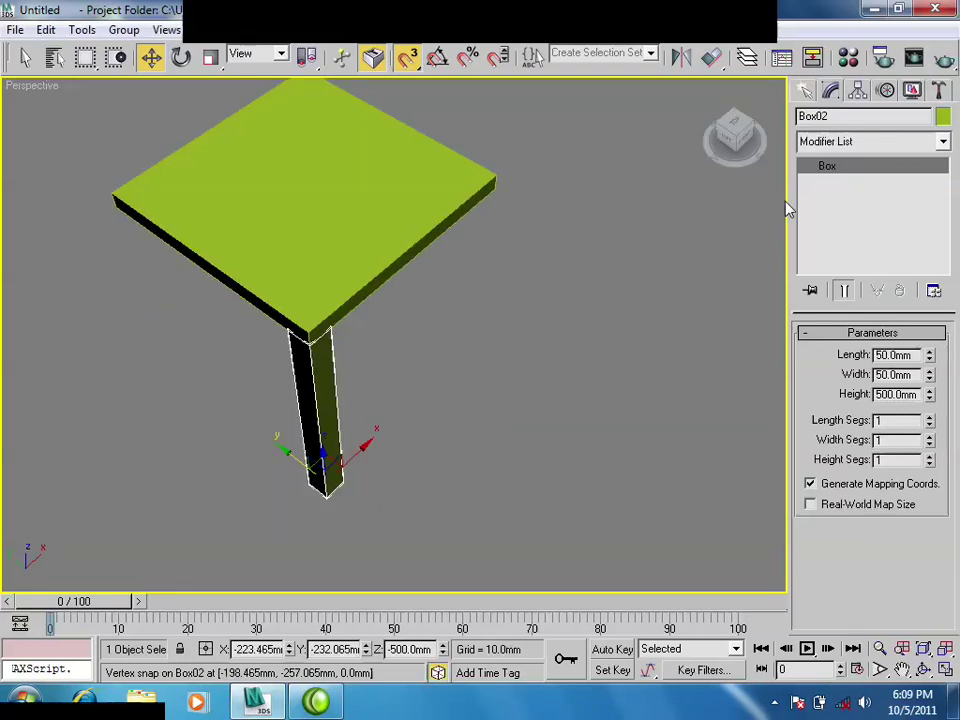
Draw an extra box beside the table, then undo it to remove the stray box.
{"action": "left_click", "coordinate": [810, 92]}
{"action": "left_click", "coordinate": [836, 212]}
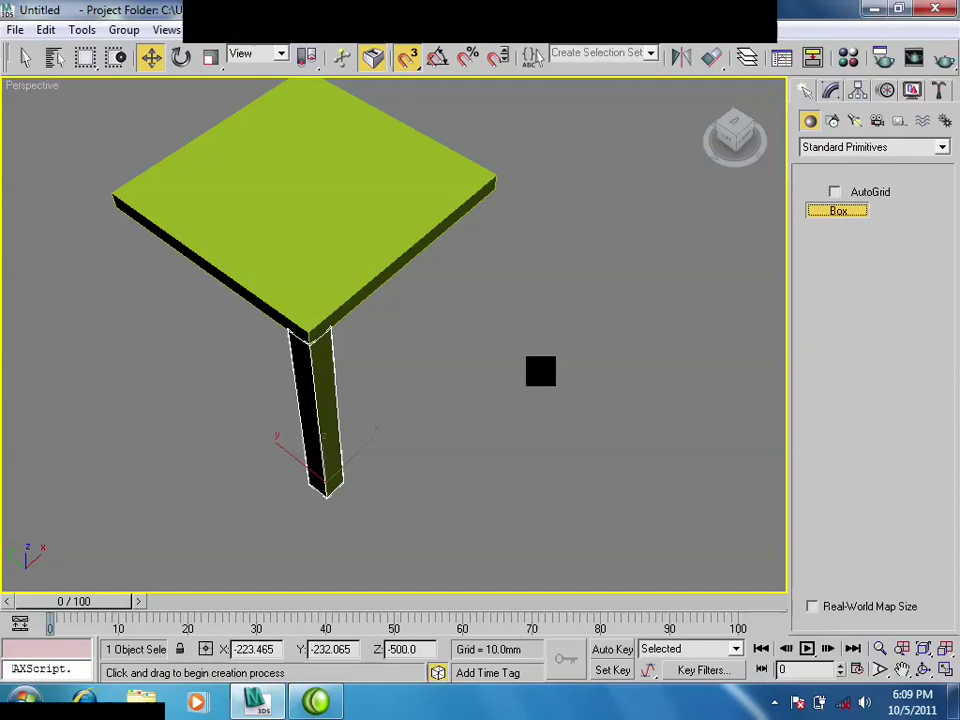
{"action": "left_click_drag", "start_coordinate": [540, 371], "coordinate": [535, 432]}
{"action": "left_click", "coordinate": [578, 110]}
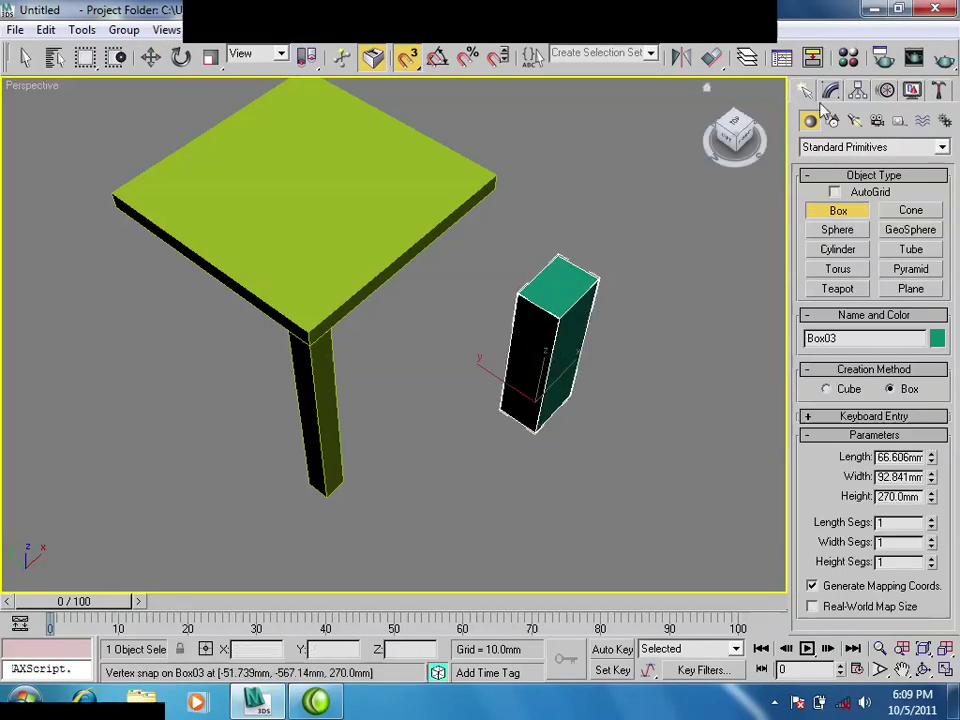
{"action": "key", "text": "ctrl+z"}
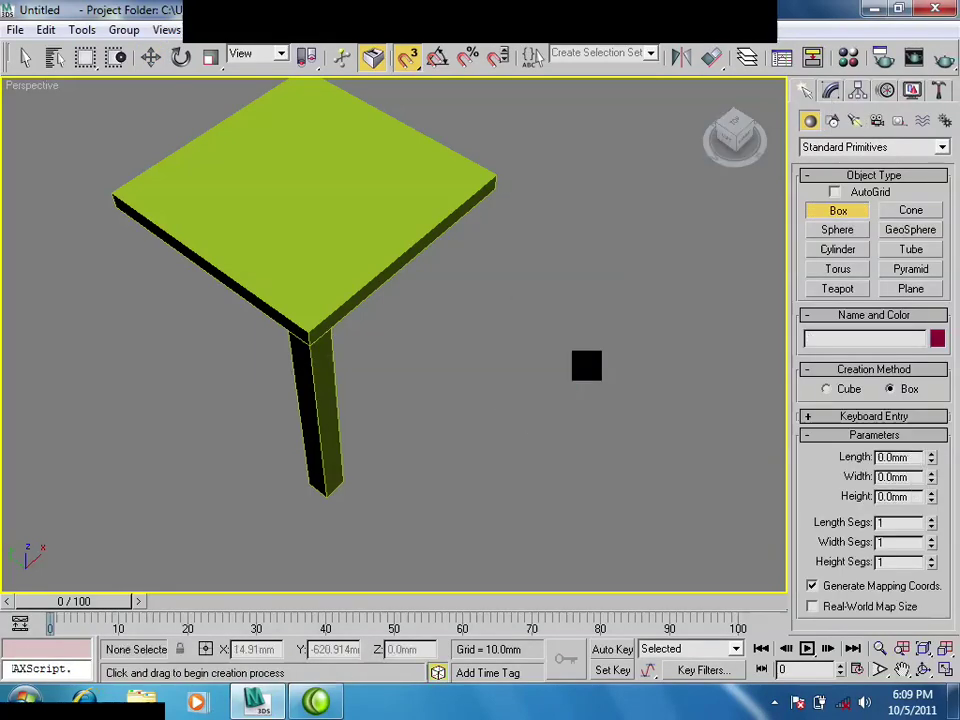
Switch to Move and cancel two accidental clone attempts of the tabletop.
{"action": "key", "text": "w"}
{"action": "left_click", "coordinate": [318, 390]}
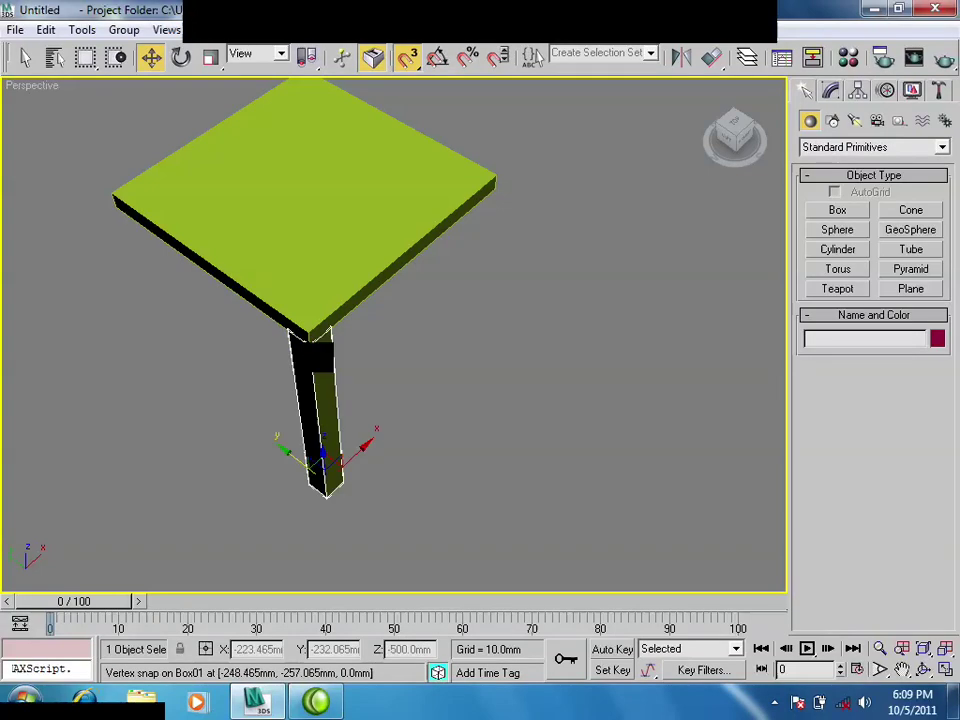
{"action": "left_click", "coordinate": [477, 225]}
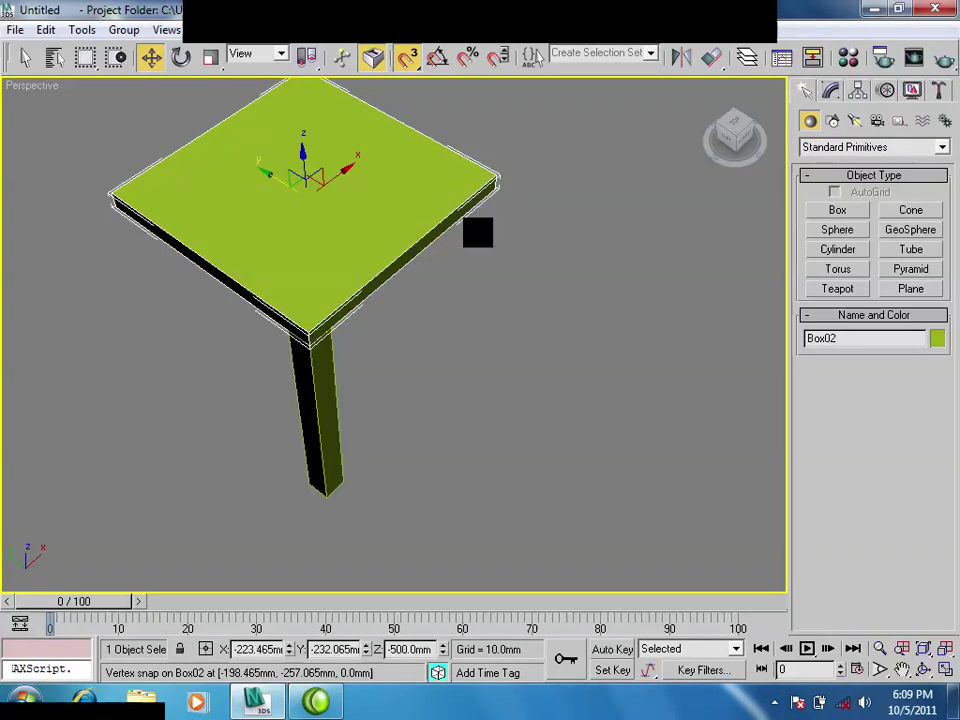
{"action": "mouse_move", "coordinate": [477, 225]}
{"action": "left_mouse_down", "text": "shift"}
{"action": "mouse_move", "coordinate": [493, 190]}
{"action": "mouse_move", "coordinate": [568, 424]}
{"action": "left_mouse_up", "text": "shift"}
{"action": "left_click", "coordinate": [482, 428]}
{"action": "left_click", "coordinate": [343, 413]}
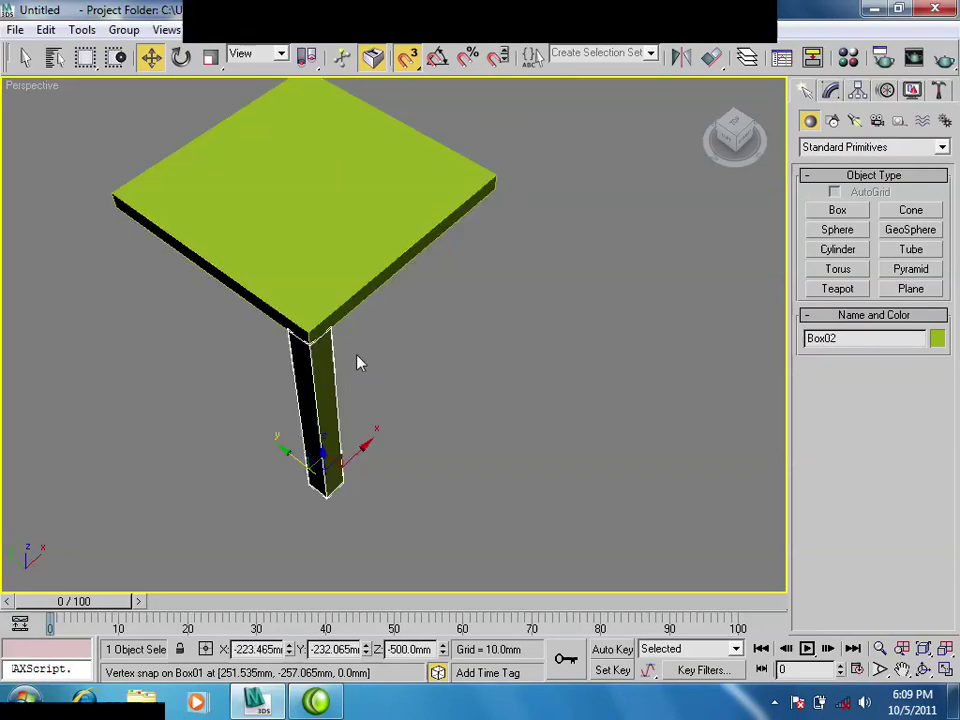
{"action": "left_click", "coordinate": [328, 317]}
{"action": "left_click_drag", "start_coordinate": [452, 252], "coordinate": [570, 407], "text": "shift"}
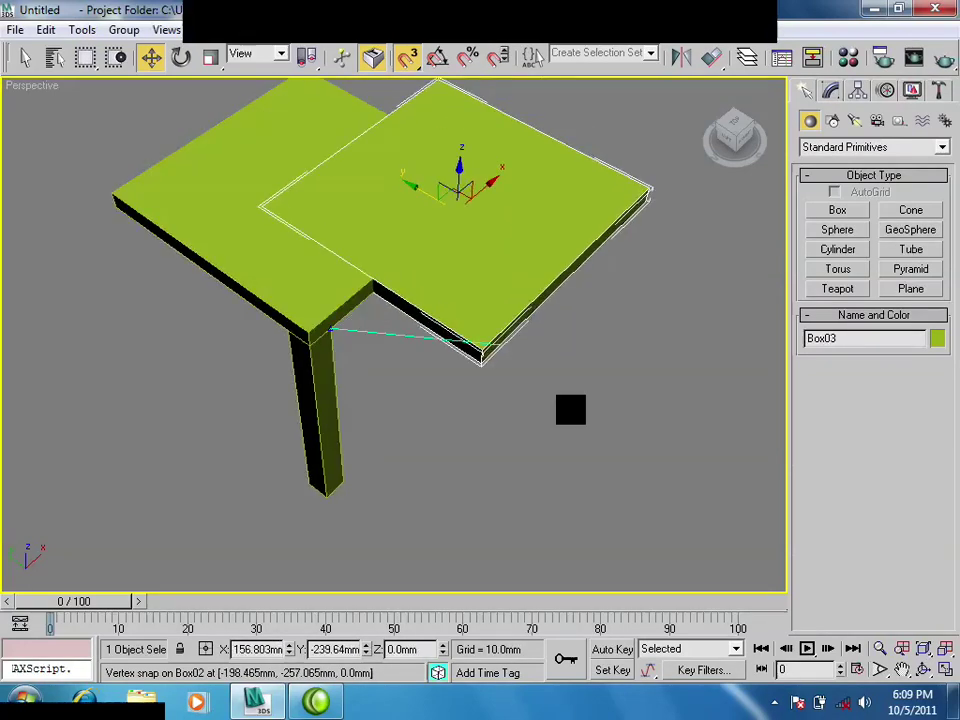
{"action": "left_click", "coordinate": [572, 431]}
{"action": "key", "text": "Escape"}
Lock selection on the leg, snap it under the near tabletop corner, and drag a copy to the right corner.
{"action": "left_click", "coordinate": [312, 410]}
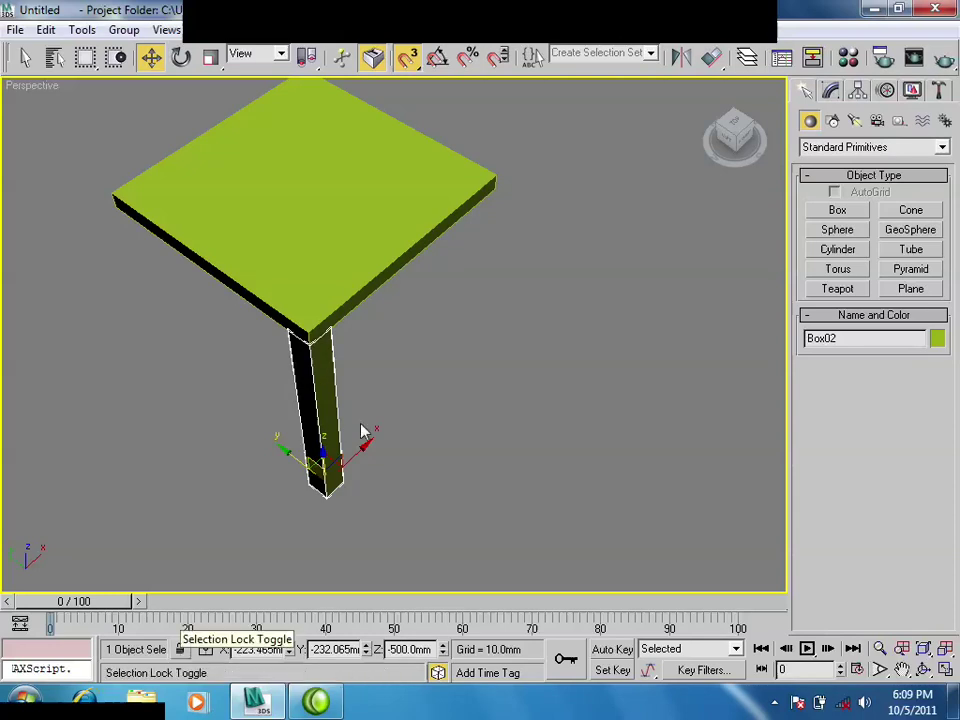
{"action": "key", "text": "space"}
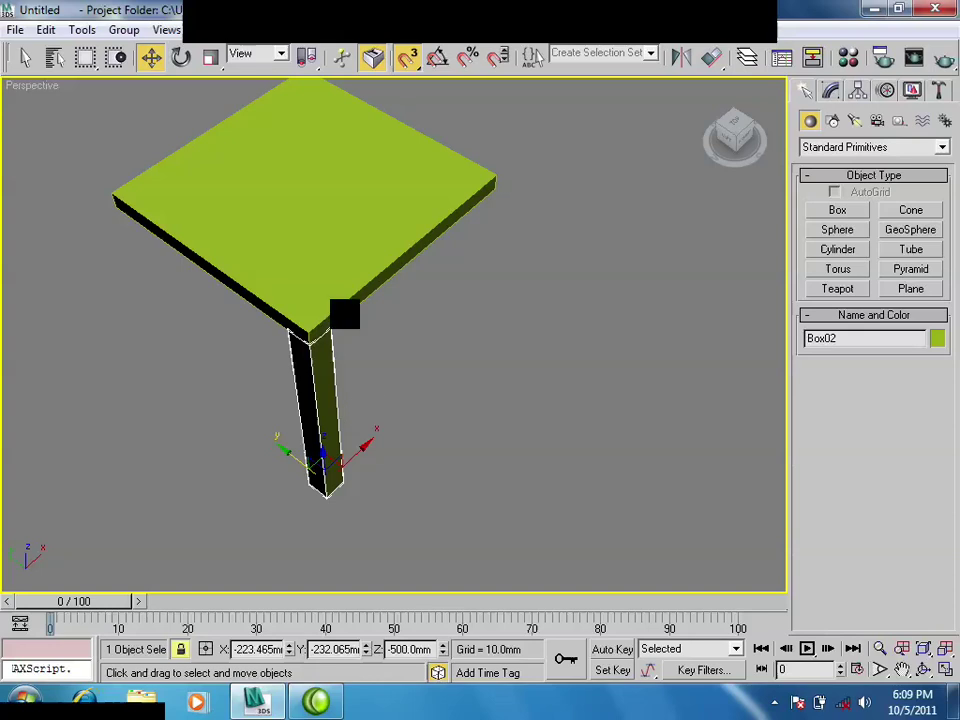
{"action": "left_click_drag", "start_coordinate": [563, 252], "coordinate": [306, 370]}
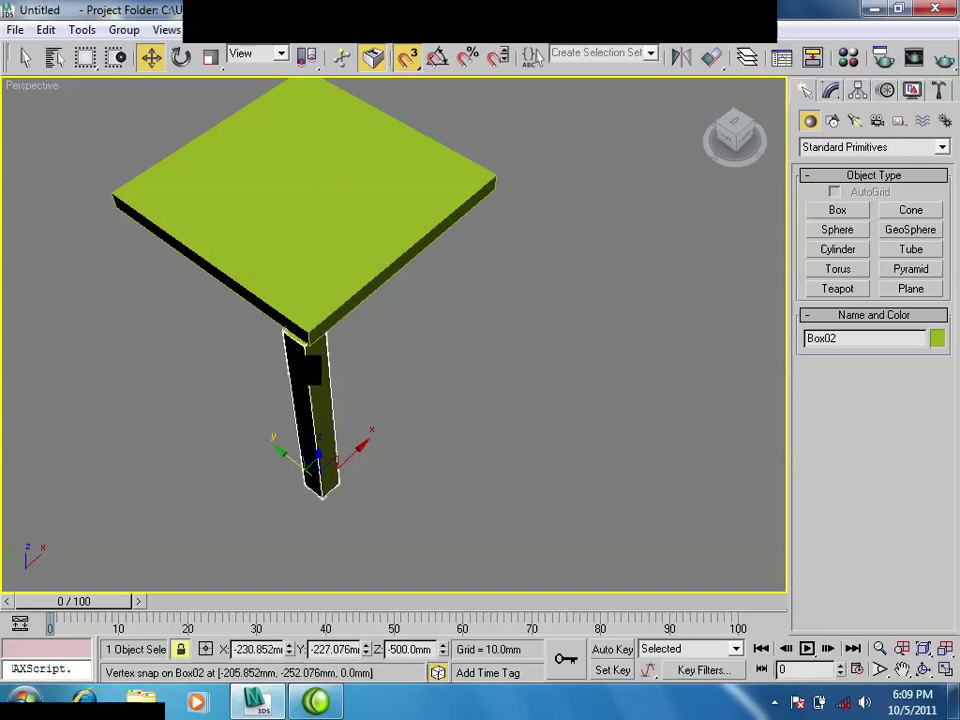
{"action": "scroll", "coordinate": [310, 356], "scroll_direction": "up", "scroll_amount": 4}
{"action": "scroll", "coordinate": [320, 362], "scroll_direction": "up", "scroll_amount": 3}
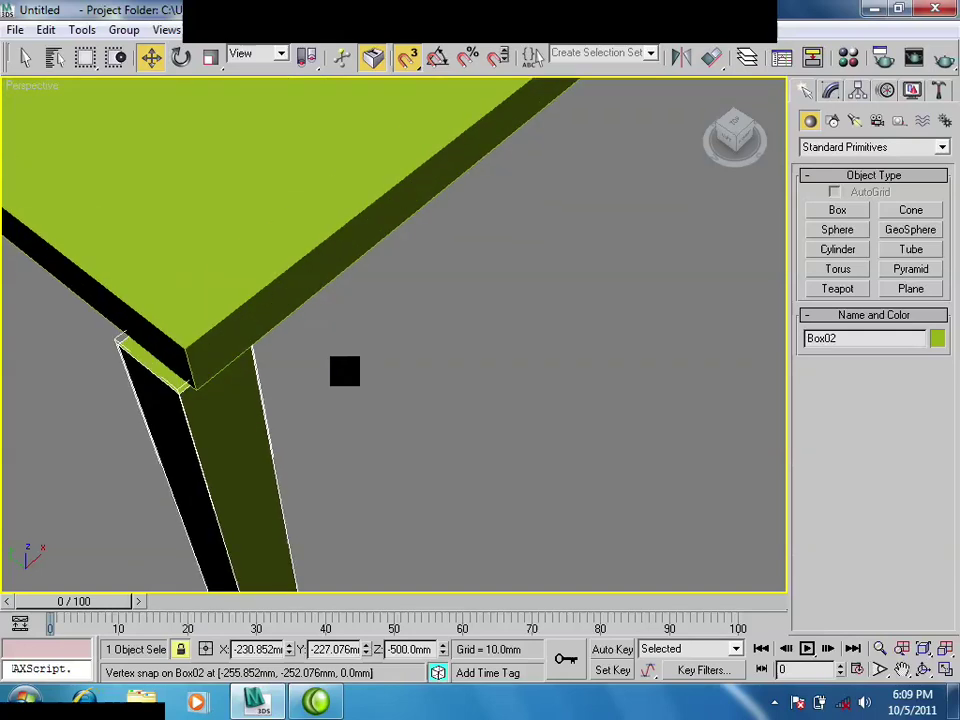
{"action": "mouse_move", "coordinate": [120, 340]}
{"action": "left_mouse_down"}
{"action": "mouse_move", "coordinate": [181, 393]}
{"action": "mouse_move", "coordinate": [276, 379]}
{"action": "left_mouse_up"}
{"action": "scroll", "coordinate": [276, 379], "scroll_direction": "down", "scroll_amount": 5}
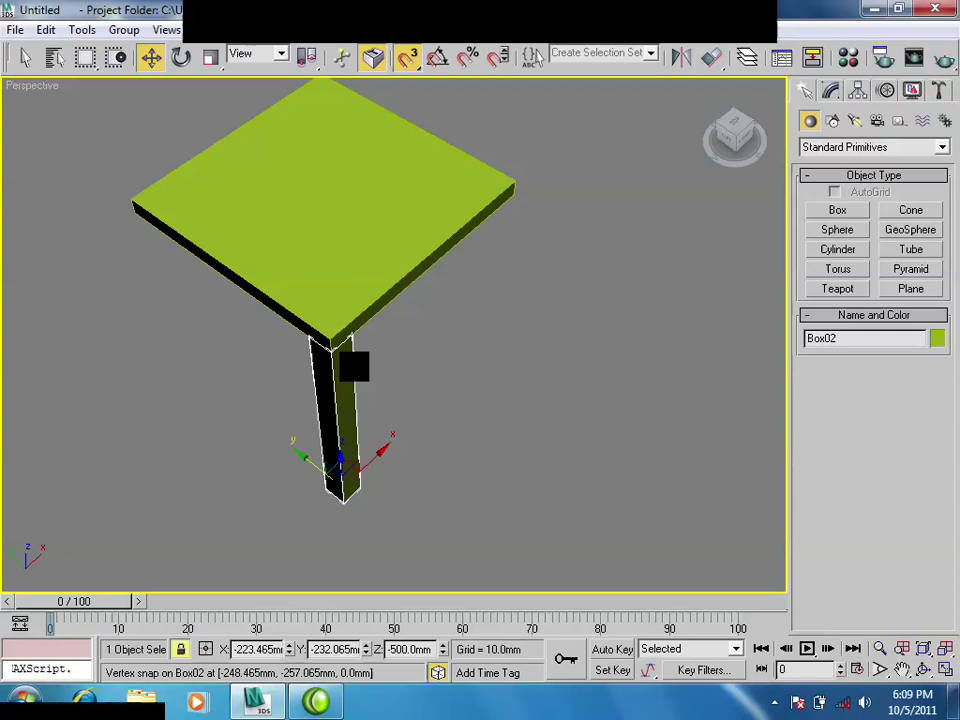
{"action": "left_click_drag", "start_coordinate": [354, 337], "coordinate": [508, 182], "text": "shift"}
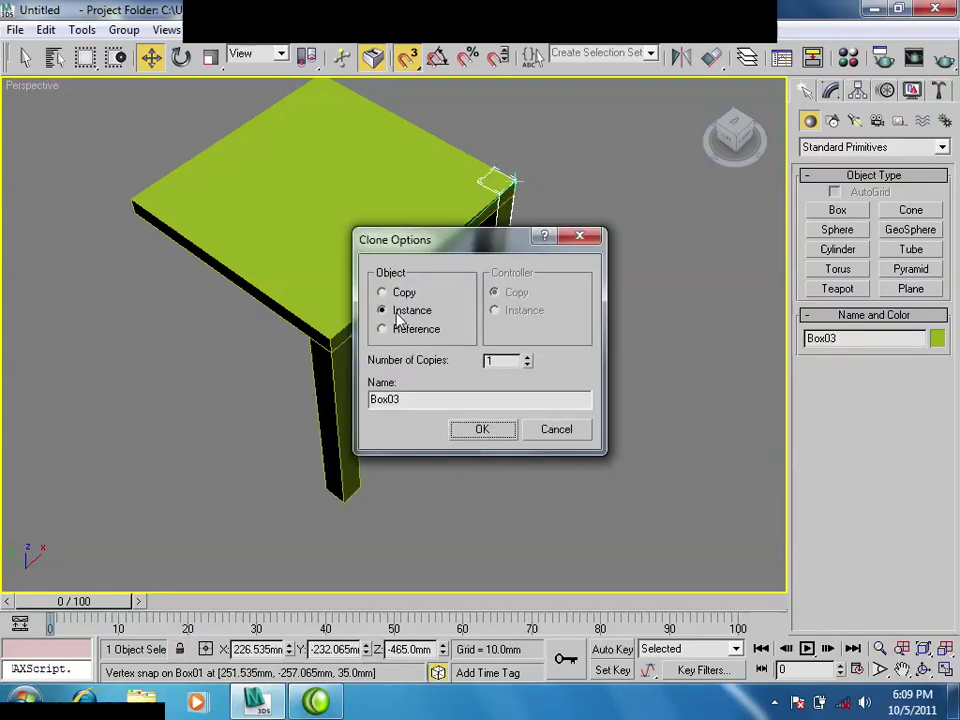
Confirm the leg instance, then clone both legs as instances under the remaining corners and open Hierarchy > Pivot.
{"action": "left_click", "coordinate": [475, 438]}
{"action": "middle_click_drag", "start_coordinate": [452, 433], "coordinate": [456, 390], "text": "alt"}
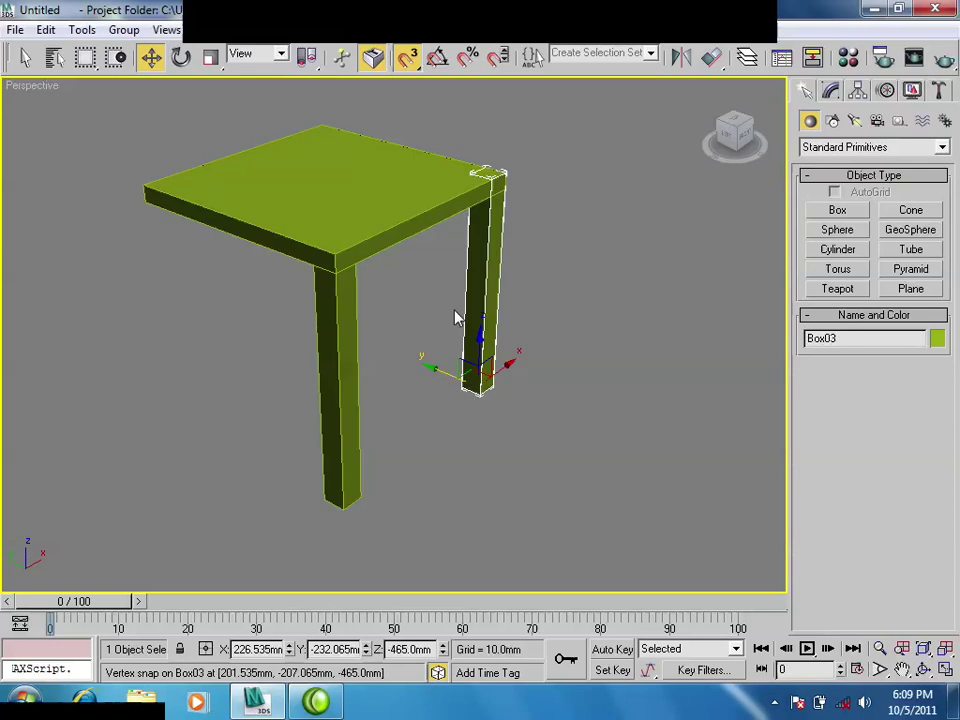
{"action": "left_click_drag", "start_coordinate": [536, 300], "coordinate": [321, 445]}
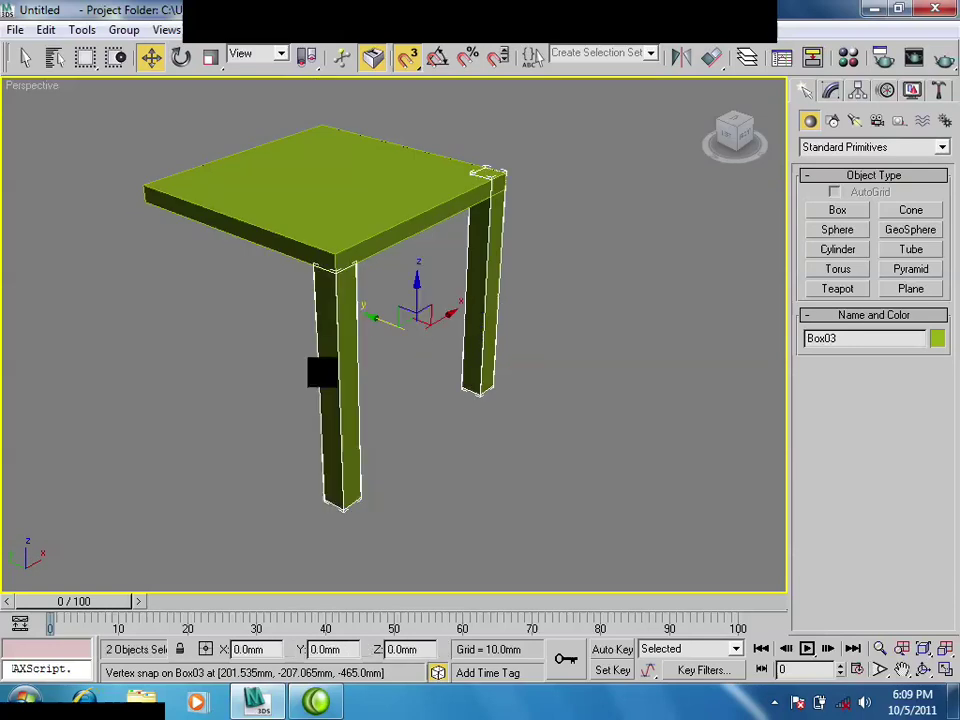
{"action": "middle_click_drag", "start_coordinate": [321, 371], "coordinate": [343, 383], "text": "alt"}
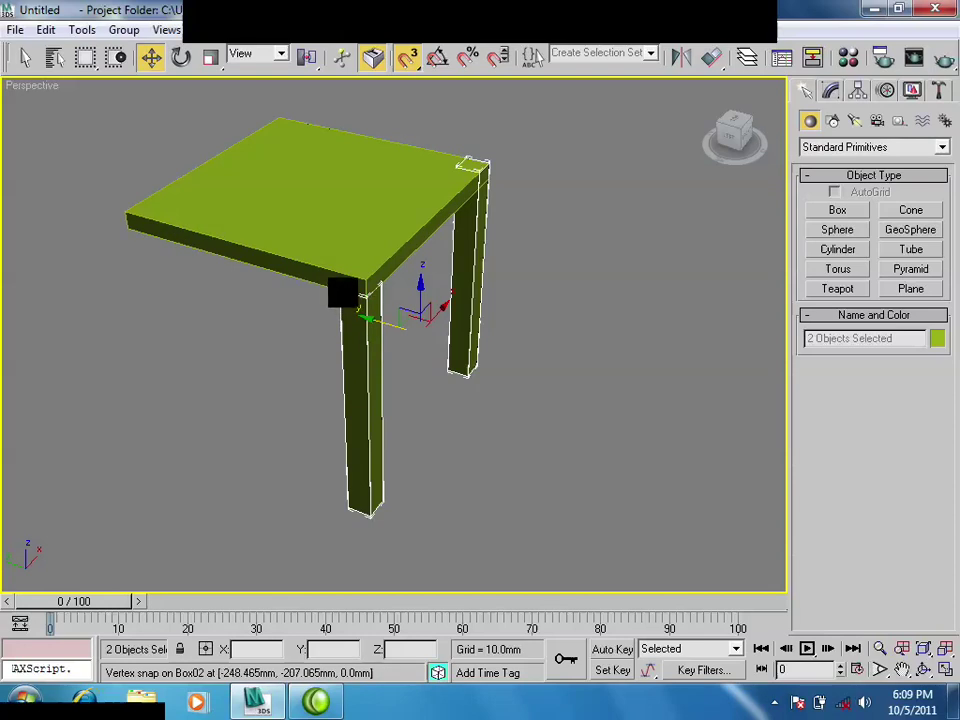
{"action": "left_click_drag", "start_coordinate": [341, 290], "coordinate": [124, 229], "text": "shift"}
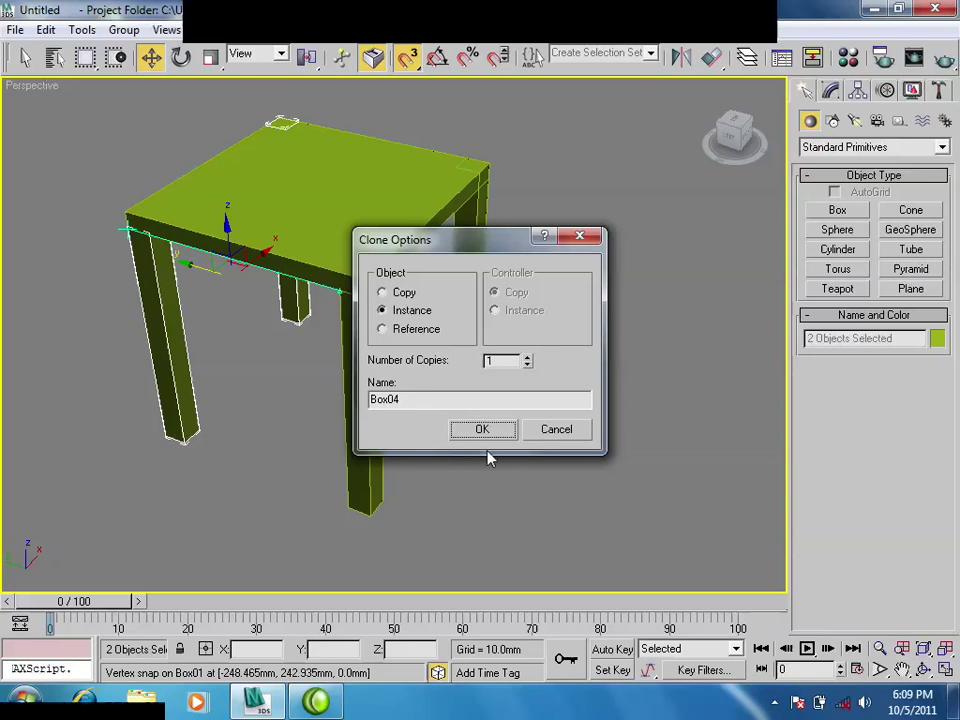
{"action": "left_click", "coordinate": [470, 430]}
{"action": "mouse_move", "coordinate": [484, 394]}
{"action": "middle_mouse_down", "text": "alt"}
{"action": "mouse_move", "coordinate": [522, 458]}
{"action": "mouse_move", "coordinate": [456, 482]}
{"action": "mouse_move", "coordinate": [469, 486]}
{"action": "mouse_move", "coordinate": [462, 458]}
{"action": "middle_mouse_up", "text": "alt"}
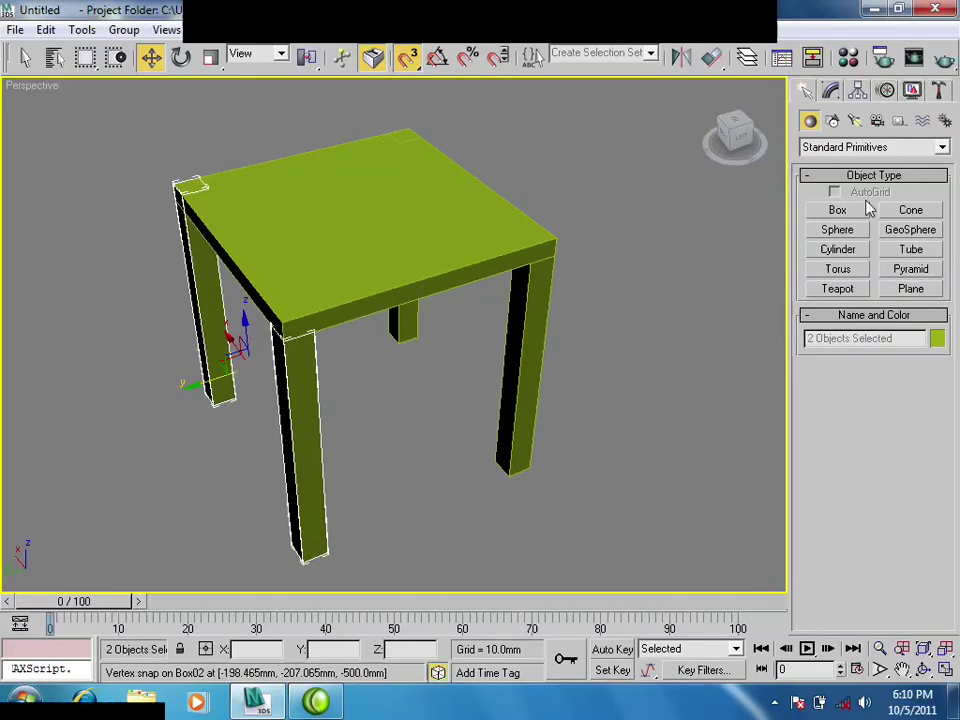
{"action": "left_click", "coordinate": [857, 92]}
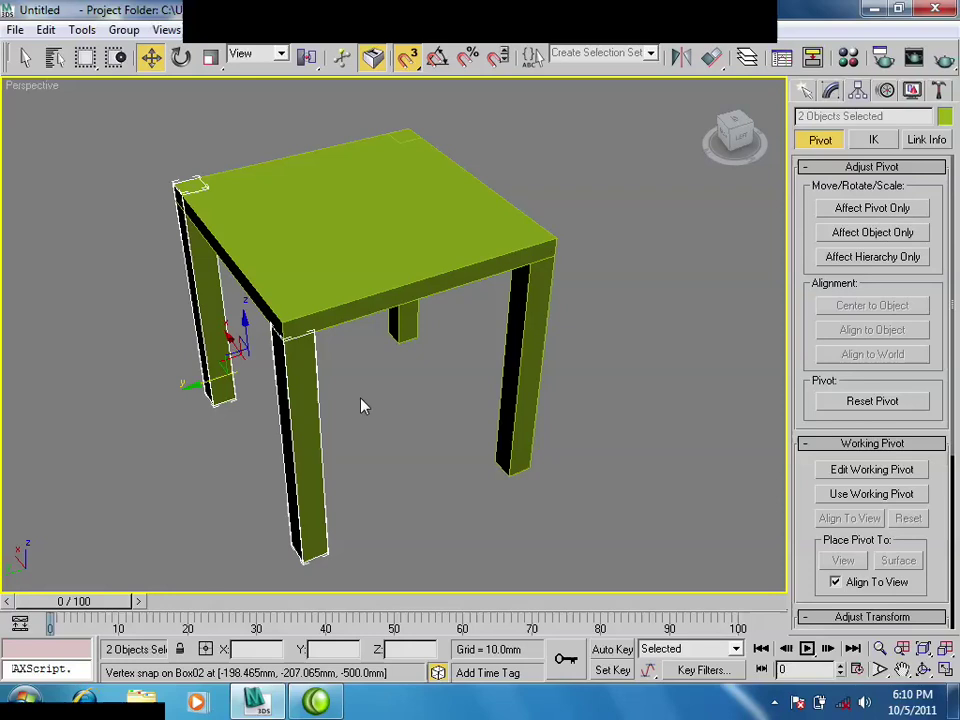
Delete three of the legs, leaving only one under the tabletop.
{"action": "key", "text": "Delete"}
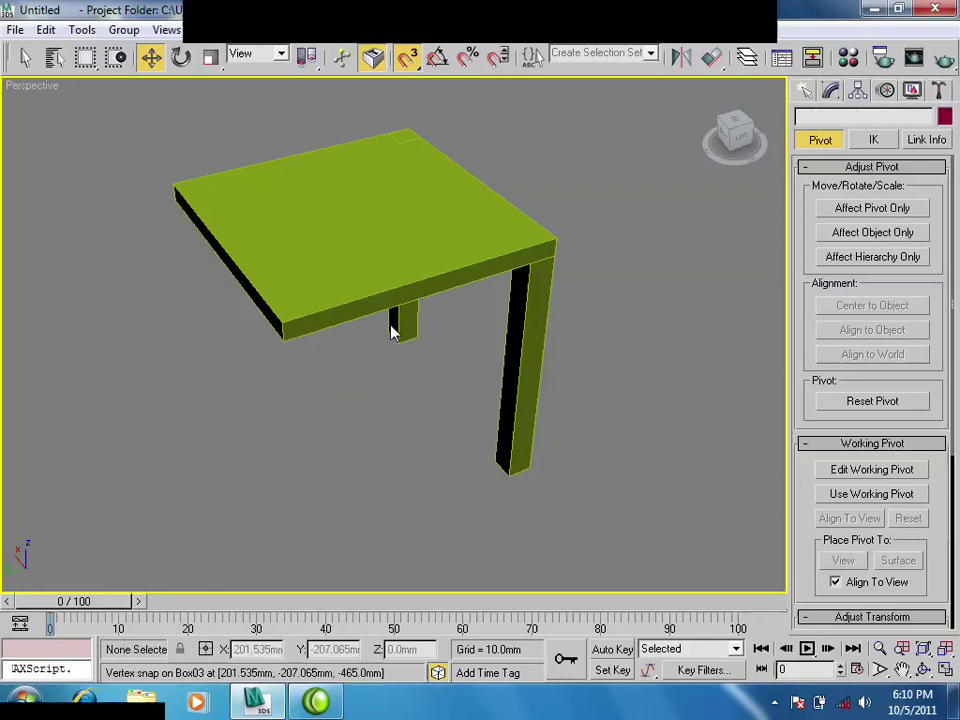
{"action": "left_click", "coordinate": [403, 320]}
{"action": "key", "text": "Delete"}
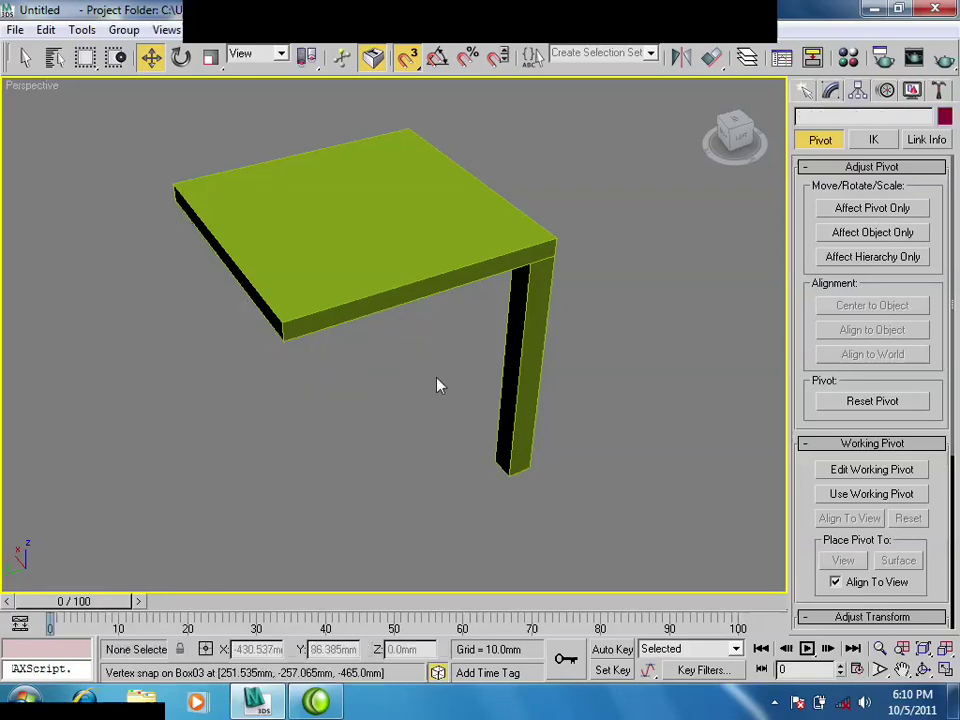
{"action": "middle_click_drag", "start_coordinate": [397, 383], "coordinate": [407, 392], "text": "alt"}
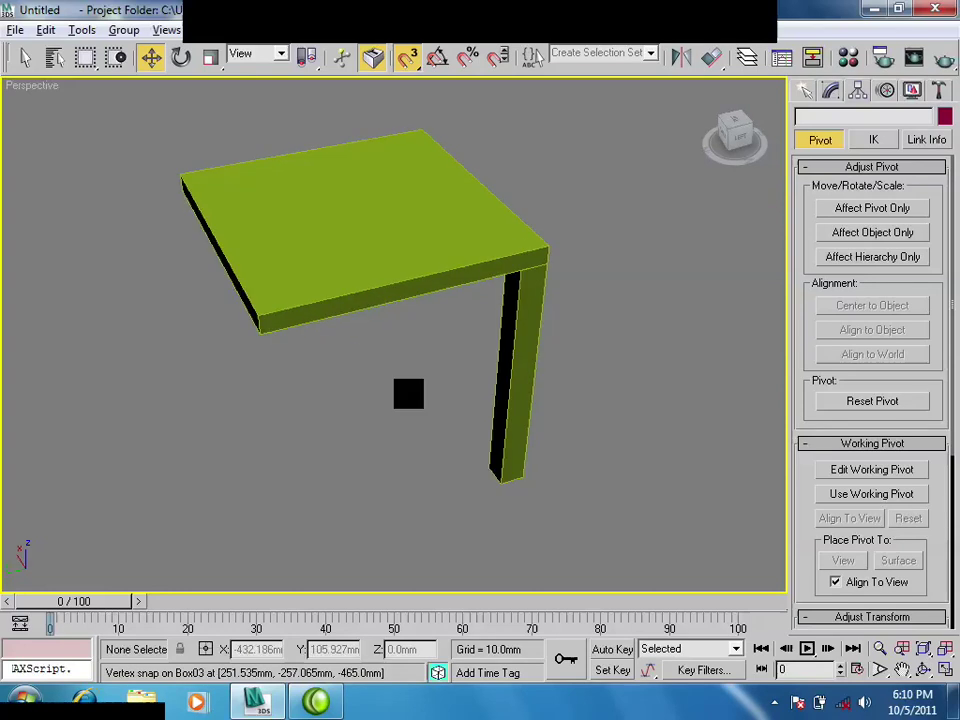
Give the remaining leg, Box02, a purple object colour.
{"action": "left_click", "coordinate": [510, 347]}
{"action": "left_click", "coordinate": [944, 116]}
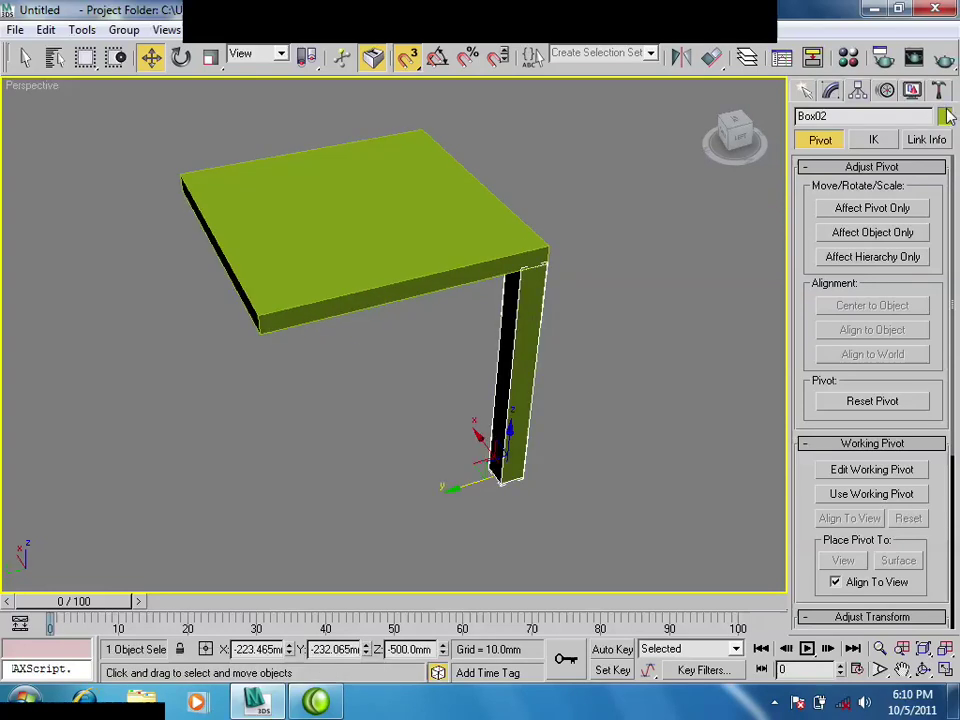
{"action": "left_click", "coordinate": [577, 280]}
{"action": "left_click", "coordinate": [574, 451]}
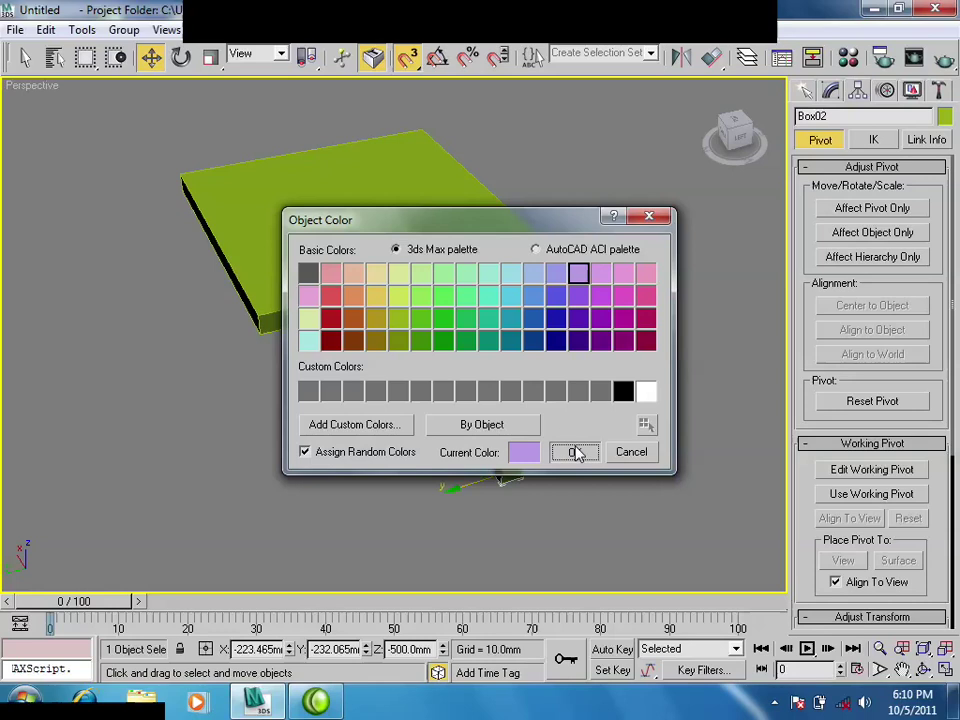
{"action": "mouse_move", "coordinate": [565, 259]}
{"action": "middle_mouse_down", "text": "alt"}
{"action": "mouse_move", "coordinate": [572, 212]}
{"action": "mouse_move", "coordinate": [535, 289]}
{"action": "mouse_move", "coordinate": [401, 349]}
{"action": "mouse_move", "coordinate": [448, 347]}
{"action": "middle_mouse_up", "text": "alt"}
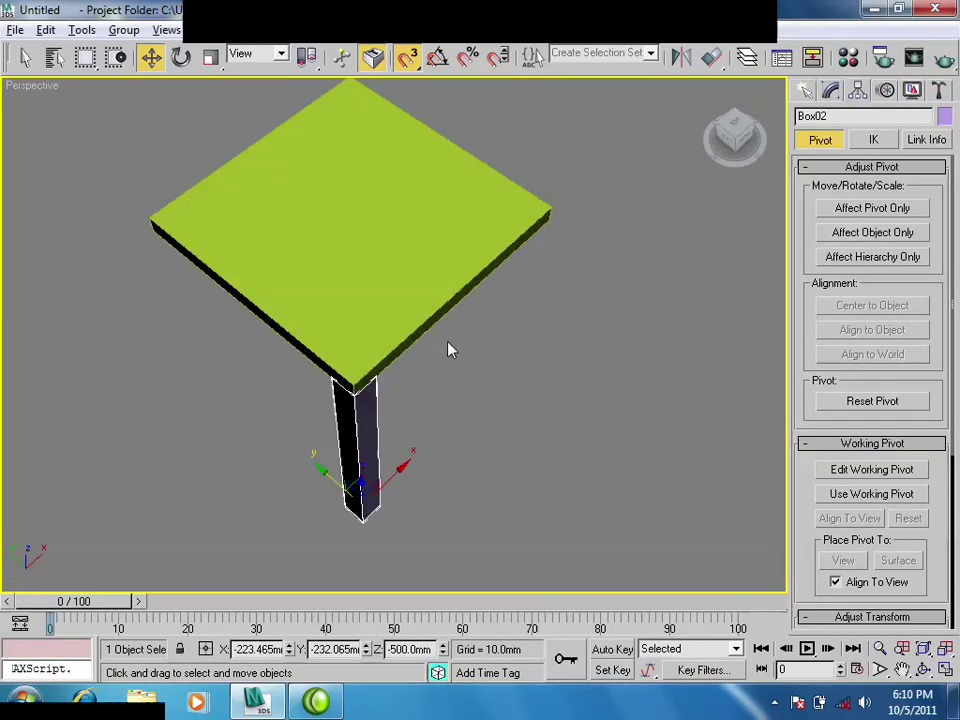
{"action": "mouse_move", "coordinate": [420, 450]}
{"action": "middle_mouse_down", "text": "alt"}
{"action": "mouse_move", "coordinate": [493, 439]}
{"action": "mouse_move", "coordinate": [503, 332]}
{"action": "mouse_move", "coordinate": [430, 235]}
{"action": "middle_mouse_up", "text": "alt"}
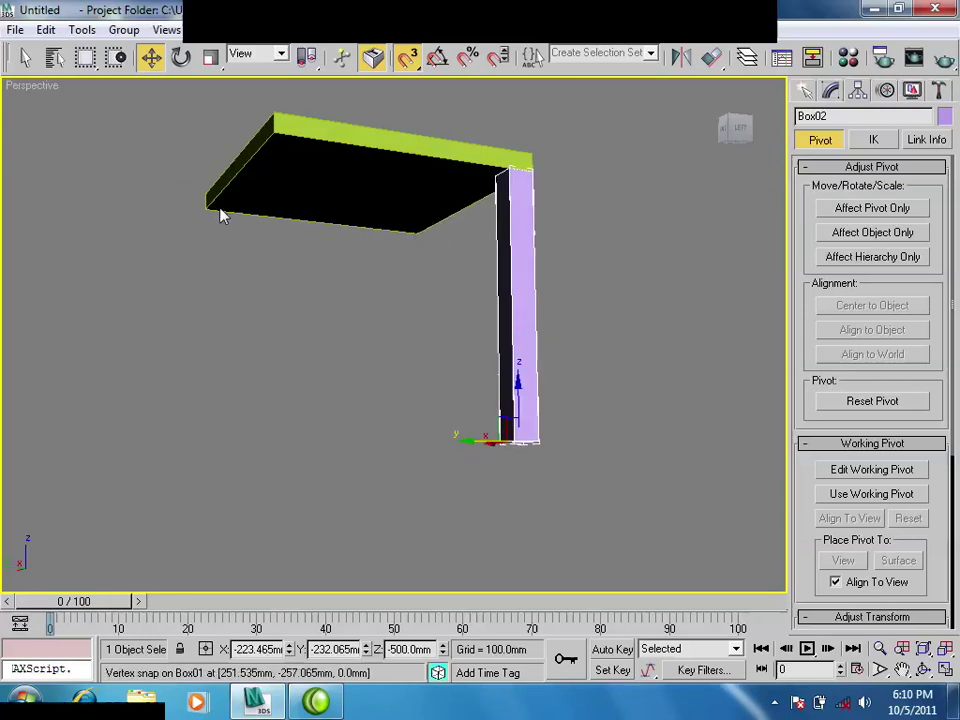
{"action": "mouse_move", "coordinate": [306, 249]}
{"action": "middle_mouse_down", "text": "alt"}
{"action": "mouse_move", "coordinate": [336, 400]}
{"action": "mouse_move", "coordinate": [326, 403]}
{"action": "mouse_move", "coordinate": [351, 418]}
{"action": "middle_mouse_up", "text": "alt"}
Rotate the purple leg about its vertical axis with snapping off, cancelling the copy prompt.
{"action": "key", "text": "e"}
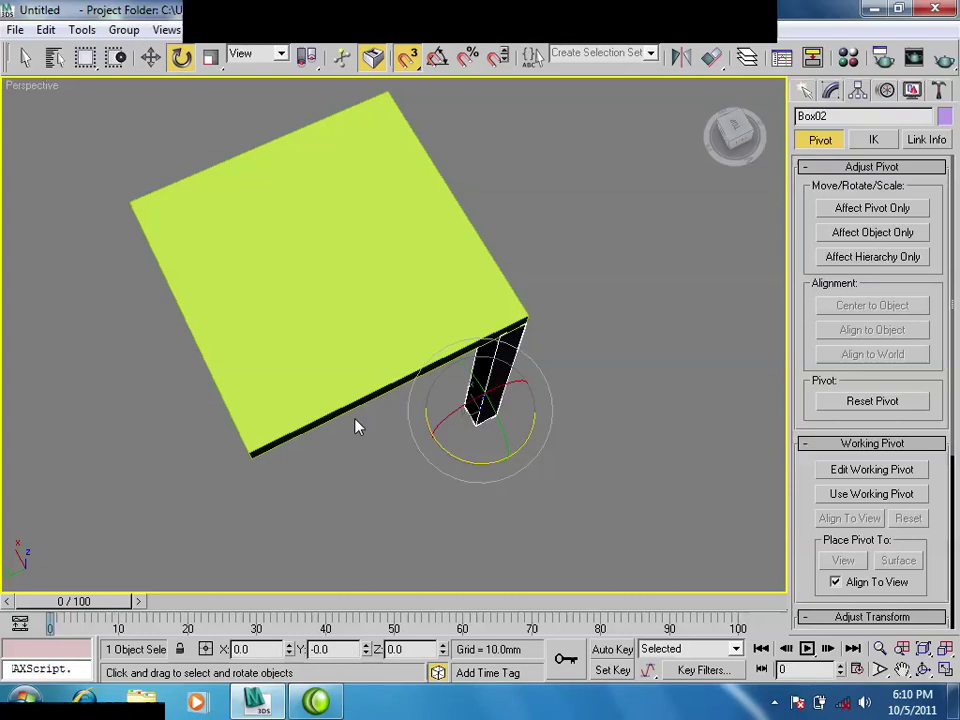
{"action": "key", "text": "="}
{"action": "key", "text": "="}
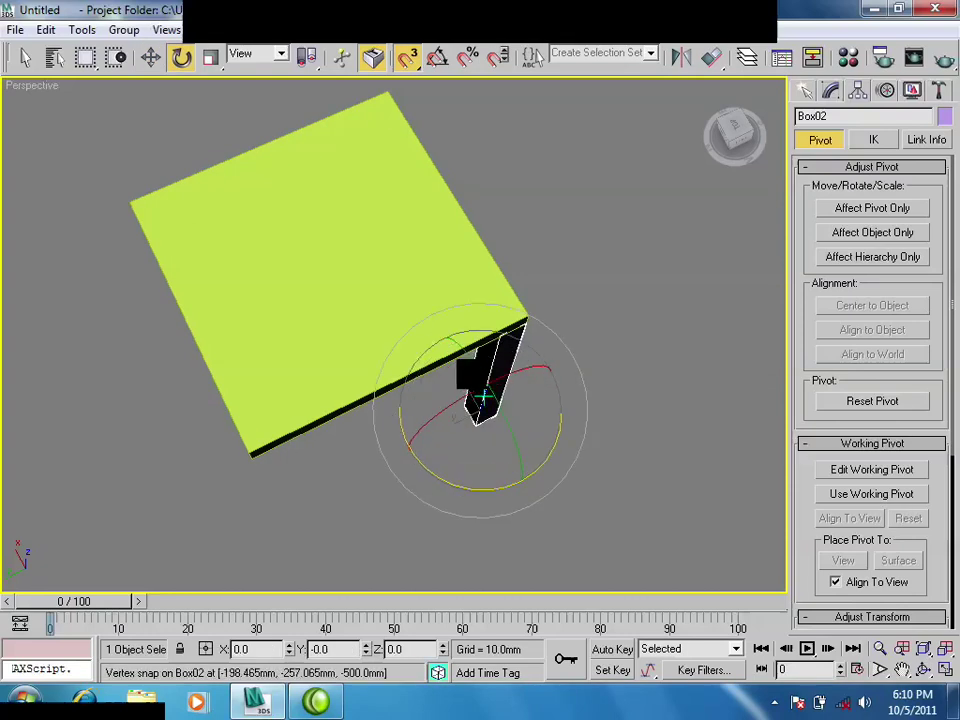
{"action": "key", "text": "="}
{"action": "key", "text": "="}
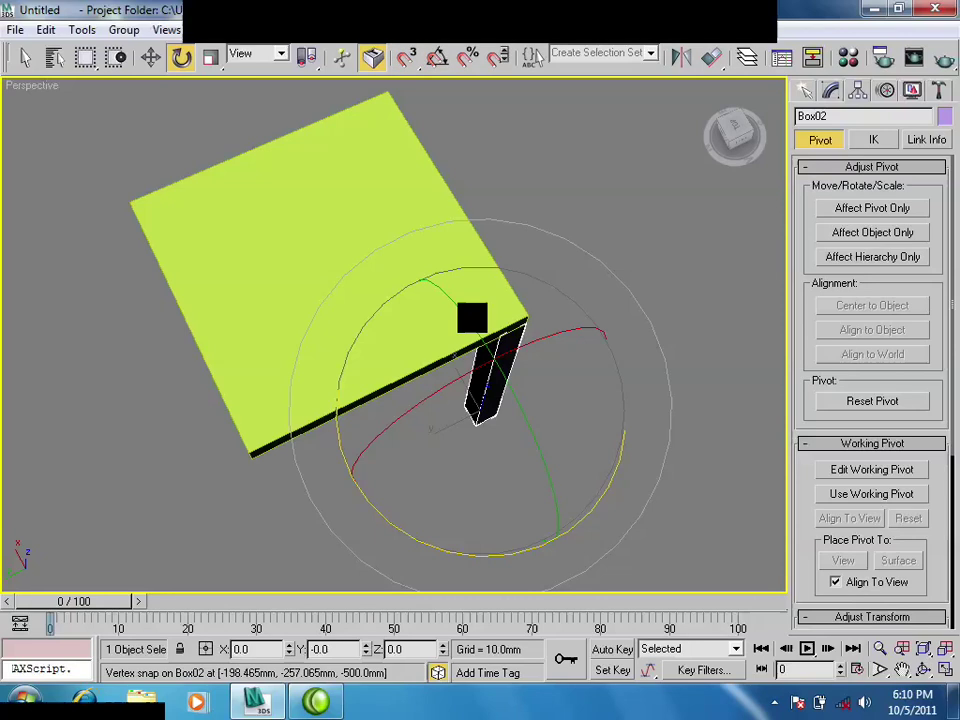
{"action": "key", "text": "s"}
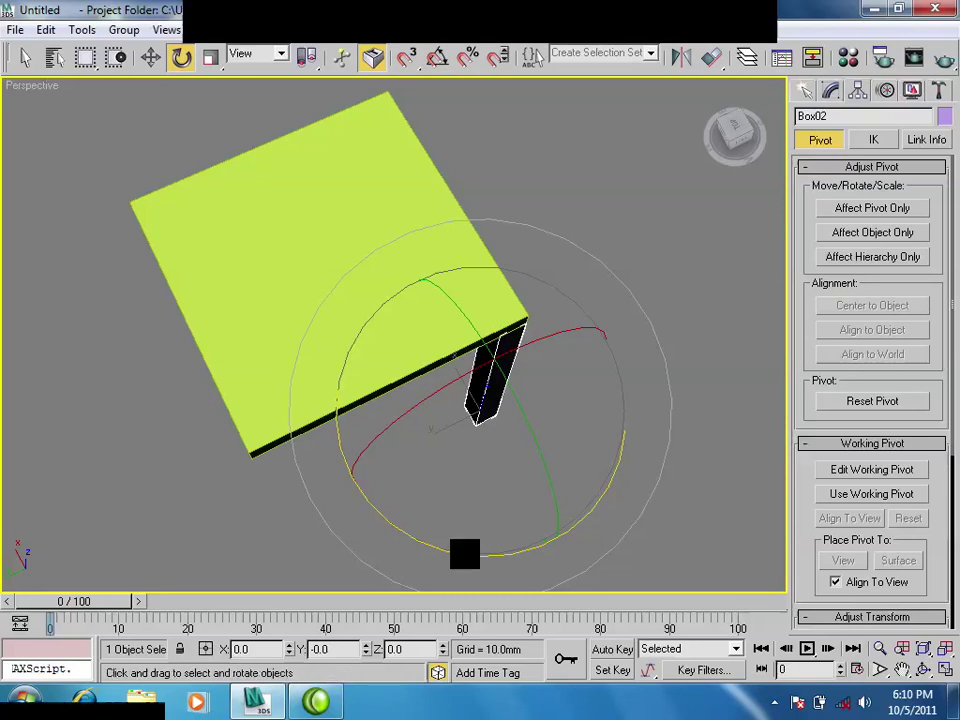
{"action": "mouse_move", "coordinate": [462, 552]}
{"action": "left_mouse_down"}
{"action": "mouse_move", "coordinate": [322, 401]}
{"action": "mouse_move", "coordinate": [637, 426]}
{"action": "mouse_move", "coordinate": [578, 488]}
{"action": "left_mouse_up"}
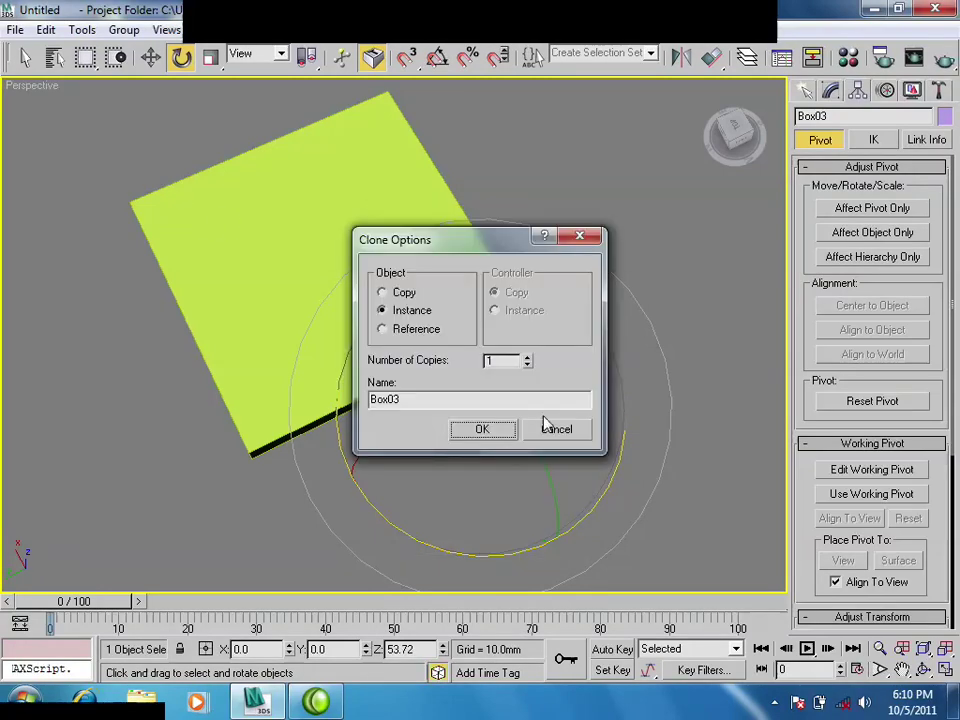
{"action": "left_click", "coordinate": [574, 431]}
{"action": "mouse_move", "coordinate": [508, 469]}
{"action": "middle_mouse_down", "text": "alt"}
{"action": "mouse_move", "coordinate": [473, 440]}
{"action": "mouse_move", "coordinate": [473, 412]}
{"action": "middle_mouse_up", "text": "alt"}
{"action": "key", "text": "minus"}
{"action": "key", "text": "minus"}
{"action": "key", "text": "minus"}
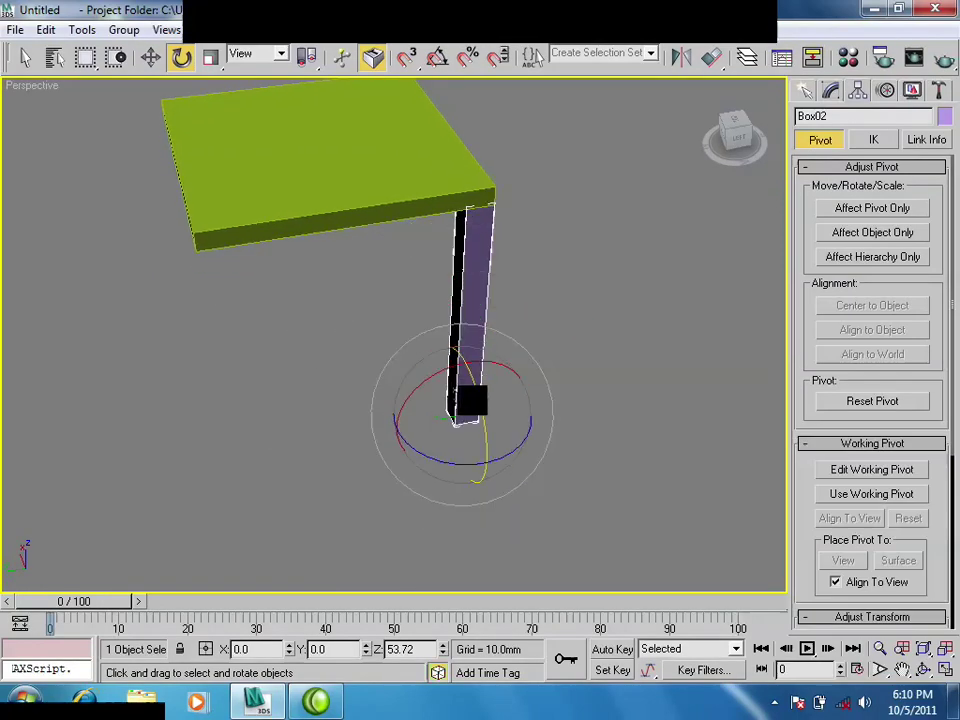
Select the leg, switch to Top view, and hide the grid to frame the whole table.
{"action": "key", "text": "w"}
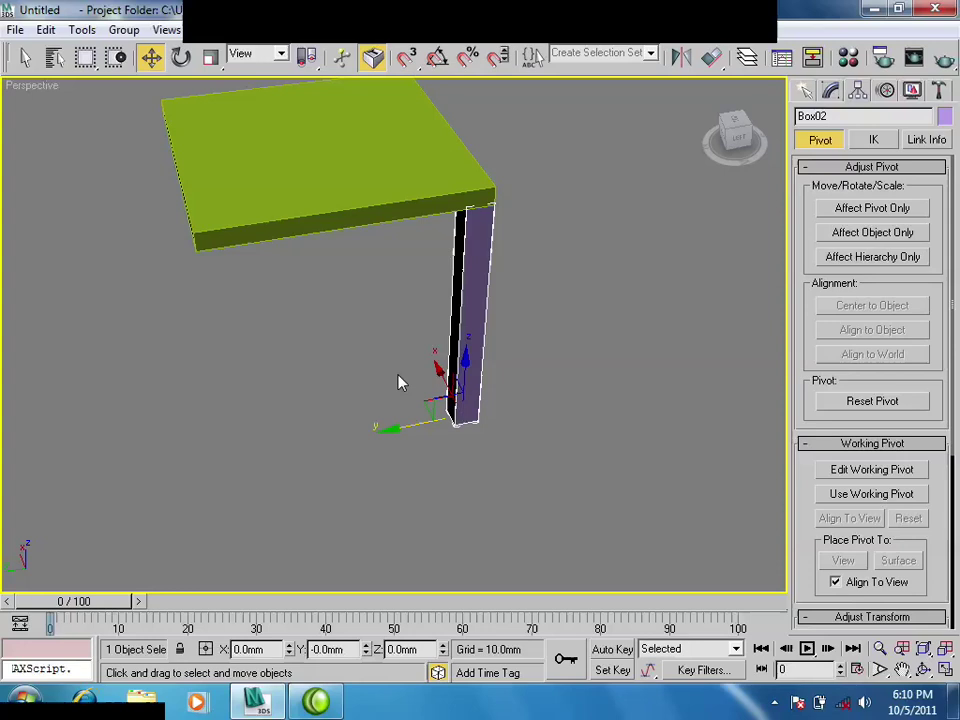
{"action": "mouse_move", "coordinate": [398, 383]}
{"action": "middle_mouse_down", "text": "alt"}
{"action": "mouse_move", "coordinate": [375, 400]}
{"action": "mouse_move", "coordinate": [321, 236]}
{"action": "mouse_move", "coordinate": [332, 259]}
{"action": "middle_mouse_up", "text": "alt"}
{"action": "left_click", "coordinate": [305, 270]}
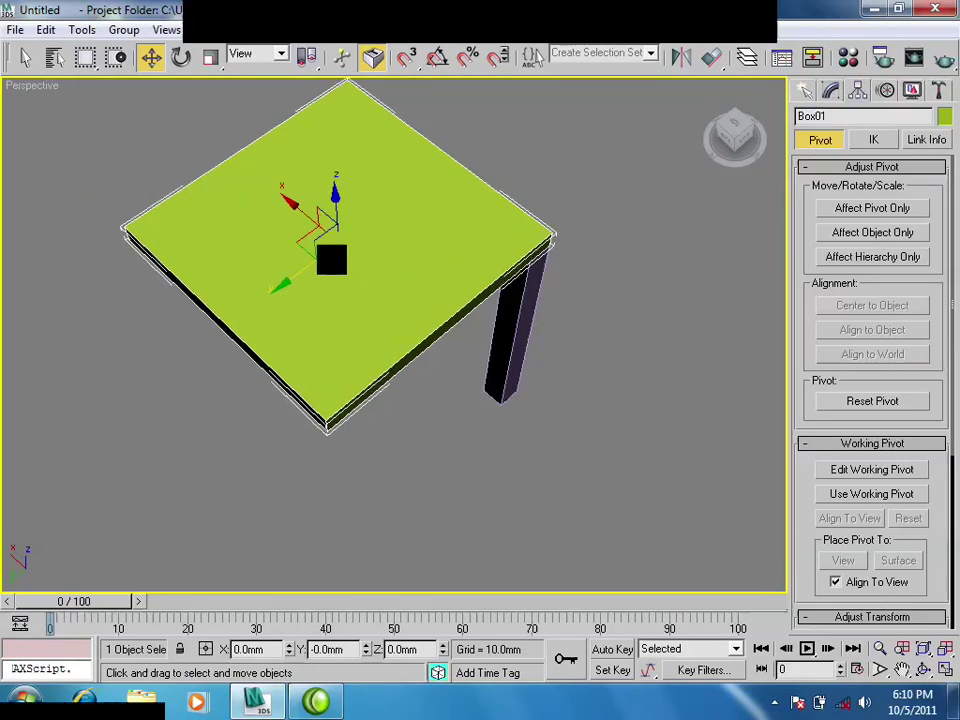
{"action": "left_click", "coordinate": [530, 300]}
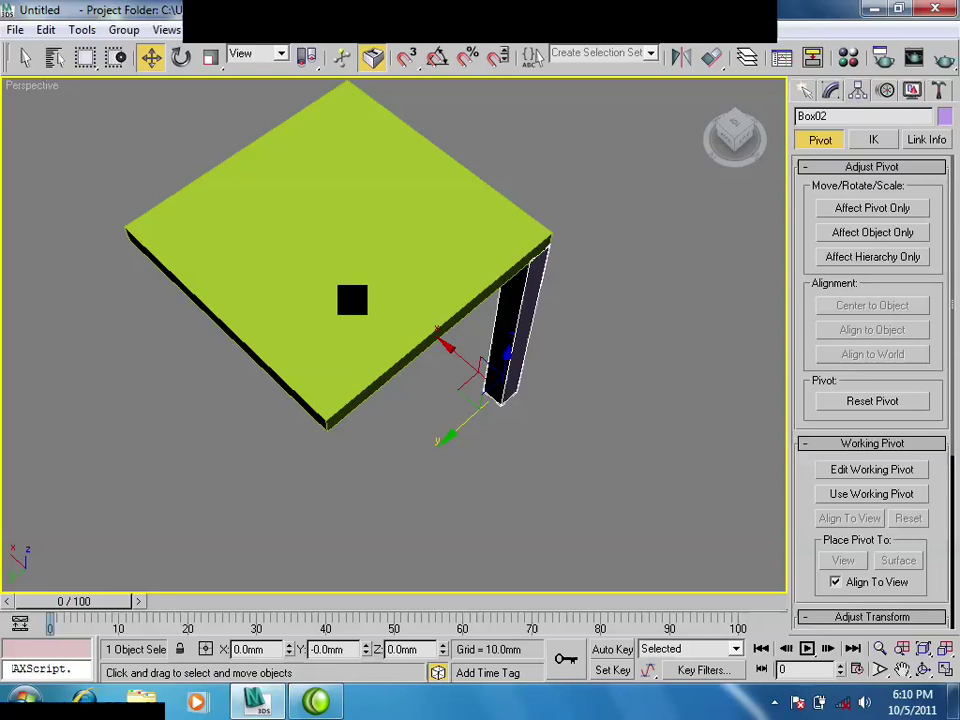
{"action": "key", "text": "t"}
{"action": "mouse_move", "coordinate": [345, 290]}
{"action": "middle_mouse_down"}
{"action": "mouse_move", "coordinate": [354, 322]}
{"action": "mouse_move", "coordinate": [394, 336]}
{"action": "middle_mouse_up"}
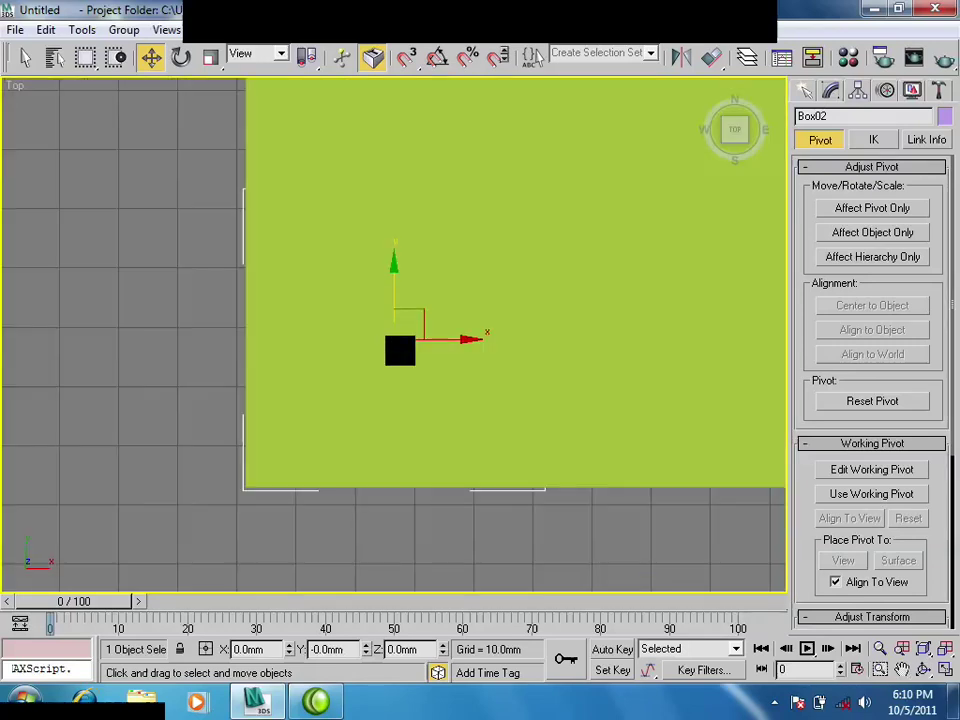
{"action": "scroll", "coordinate": [223, 520], "scroll_direction": "down", "scroll_amount": 4}
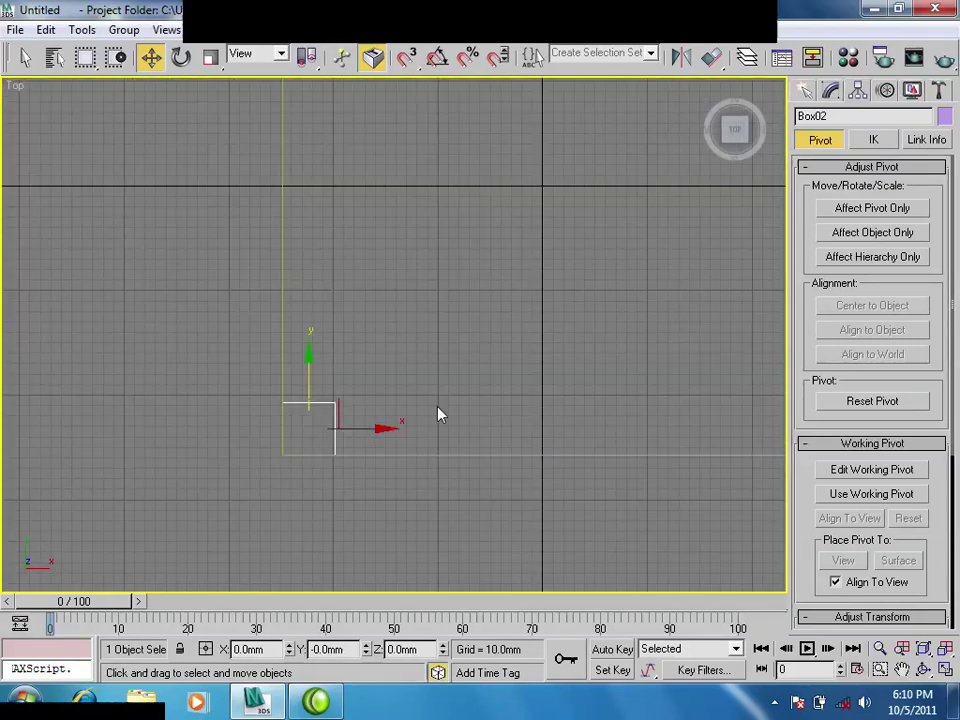
{"action": "key", "text": "g"}
{"action": "scroll", "coordinate": [437, 415], "scroll_direction": "down", "scroll_amount": 2}
{"action": "middle_click_drag", "start_coordinate": [338, 420], "coordinate": [280, 482]}
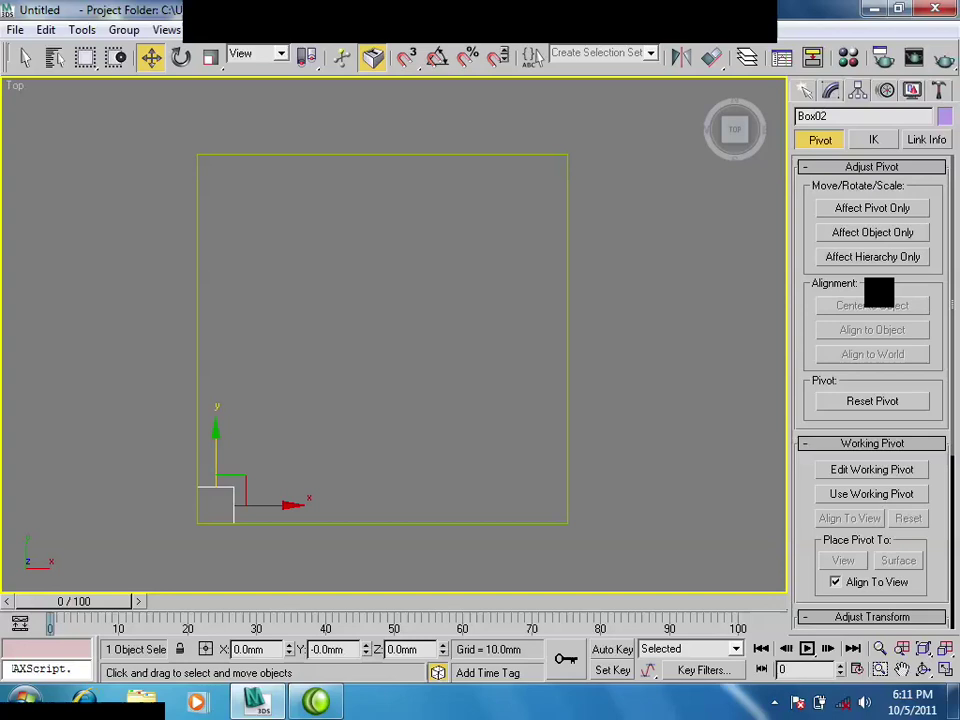
With Affect Pivot Only on, move the leg's pivot just inside the tabletop corner.
{"action": "left_click", "coordinate": [872, 208]}
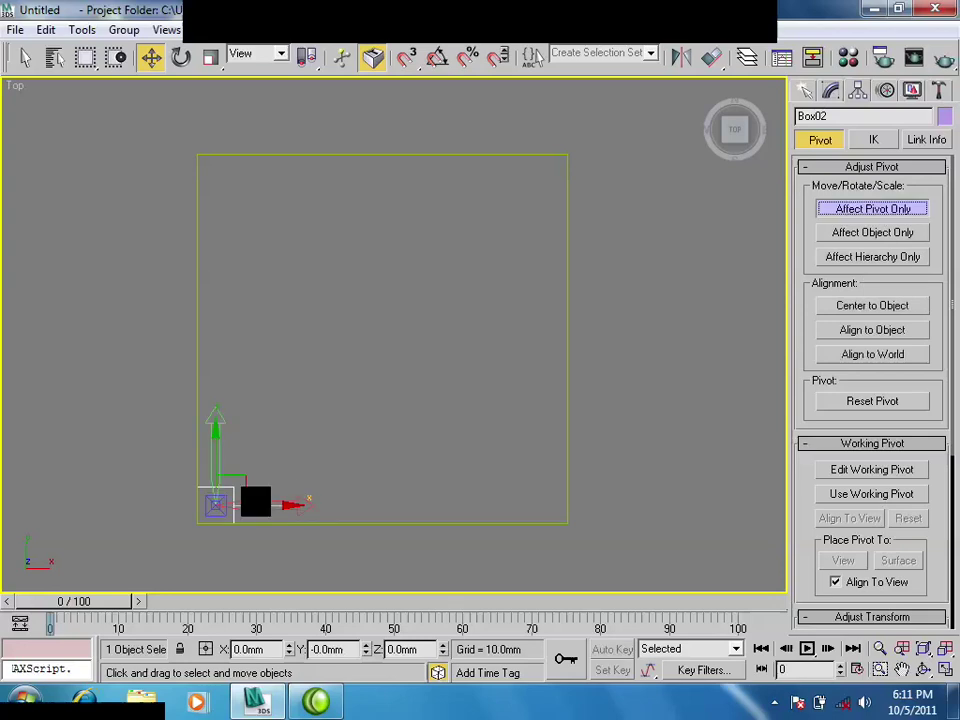
{"action": "mouse_move", "coordinate": [289, 448]}
{"action": "left_mouse_down"}
{"action": "mouse_move", "coordinate": [410, 312]}
{"action": "mouse_move", "coordinate": [410, 335]}
{"action": "left_mouse_up"}
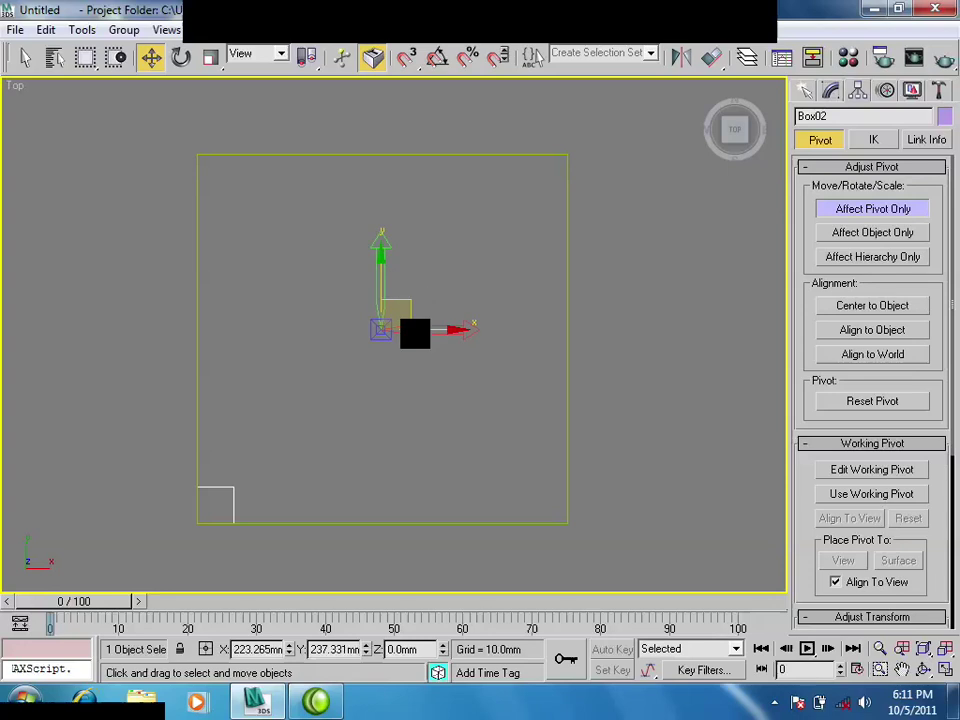
{"action": "key", "text": "ctrl+z"}
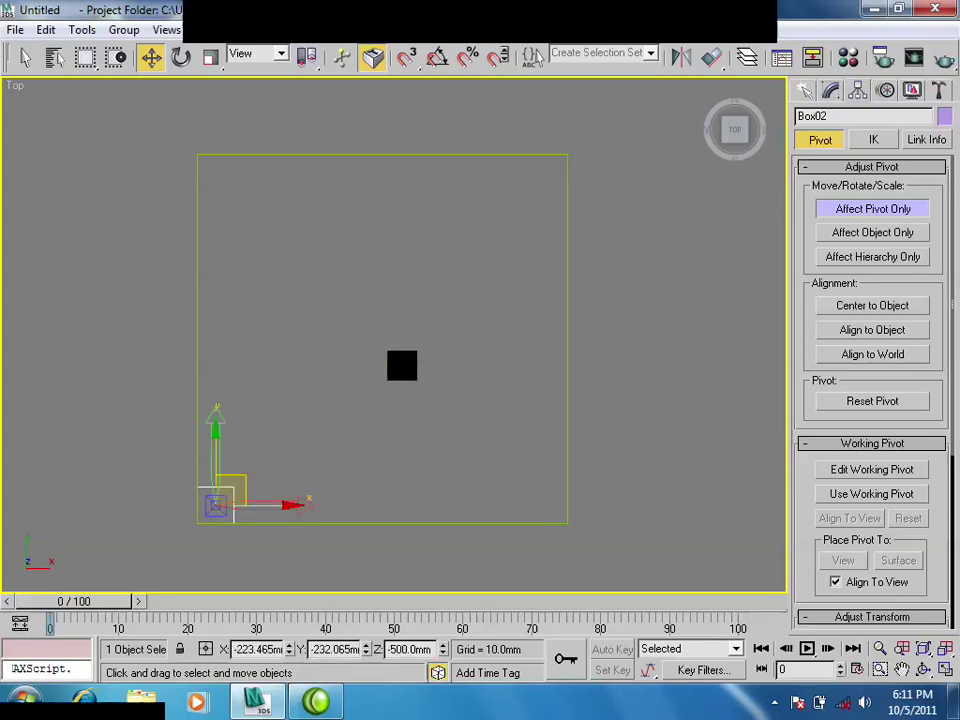
{"action": "middle_click_drag", "start_coordinate": [401, 364], "coordinate": [413, 336]}
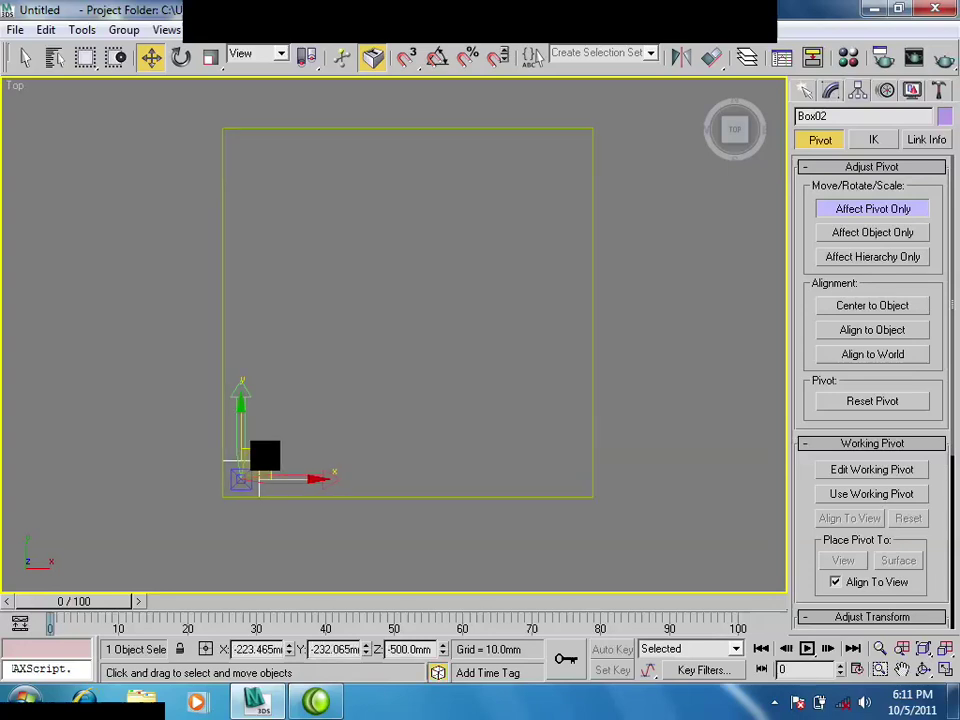
{"action": "mouse_move", "coordinate": [264, 455]}
{"action": "left_mouse_down"}
{"action": "mouse_move", "coordinate": [307, 330]}
{"action": "mouse_move", "coordinate": [395, 402]}
{"action": "left_mouse_up"}
{"action": "mouse_move", "coordinate": [735, 130]}
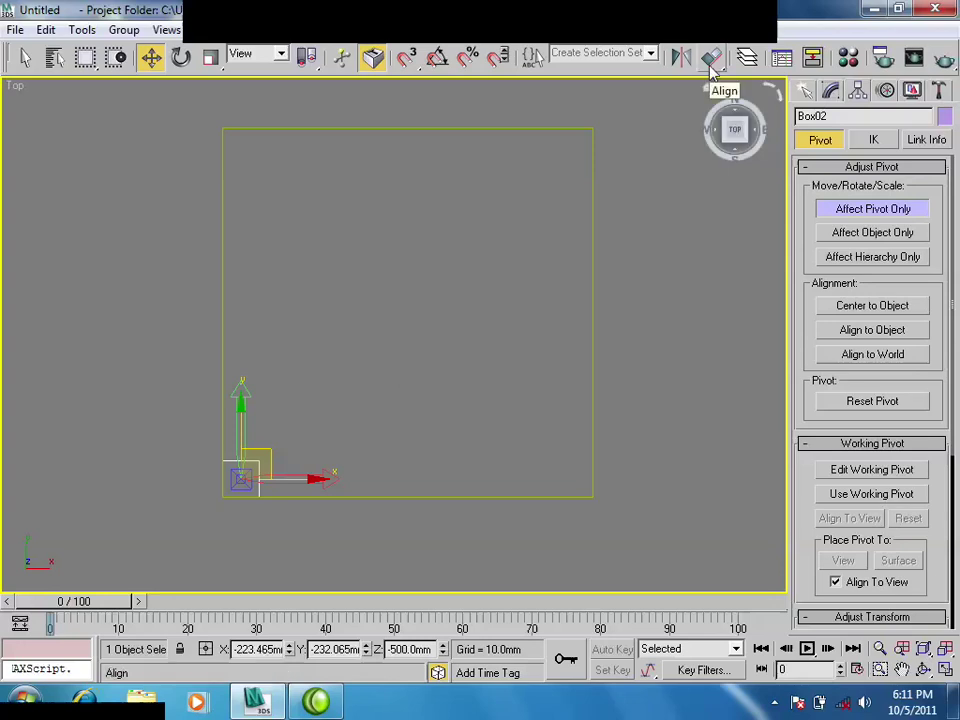
Try aligning the leg's pivot to the tabletop centre, then return it to the leg's corner.
{"action": "left_click_drag", "start_coordinate": [711, 62], "coordinate": [713, 120]}
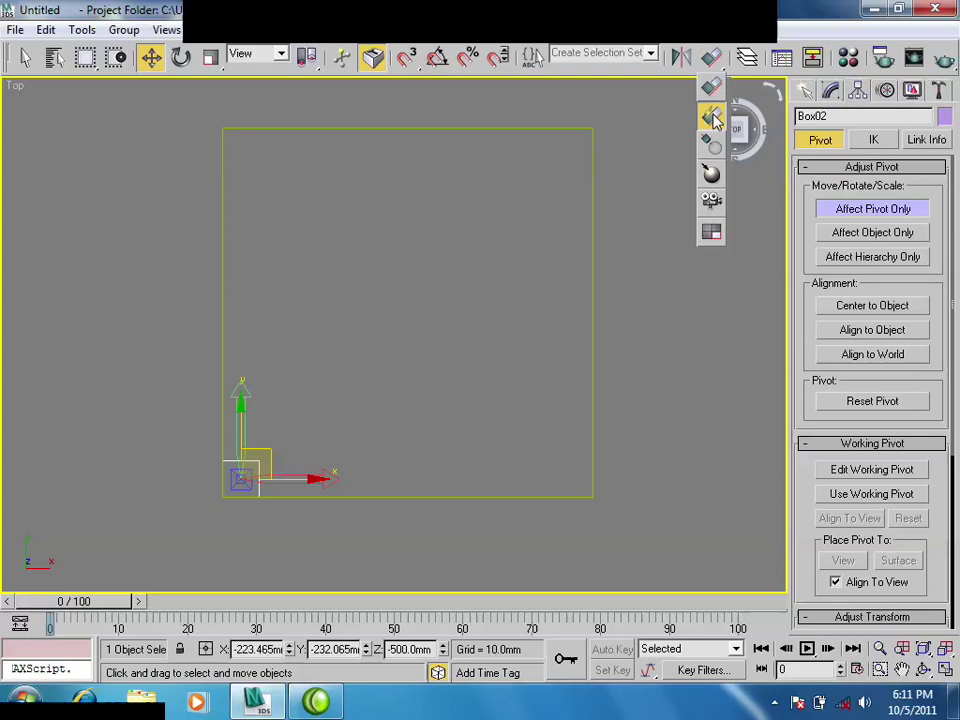
{"action": "left_click_drag", "start_coordinate": [713, 120], "coordinate": [713, 120]}
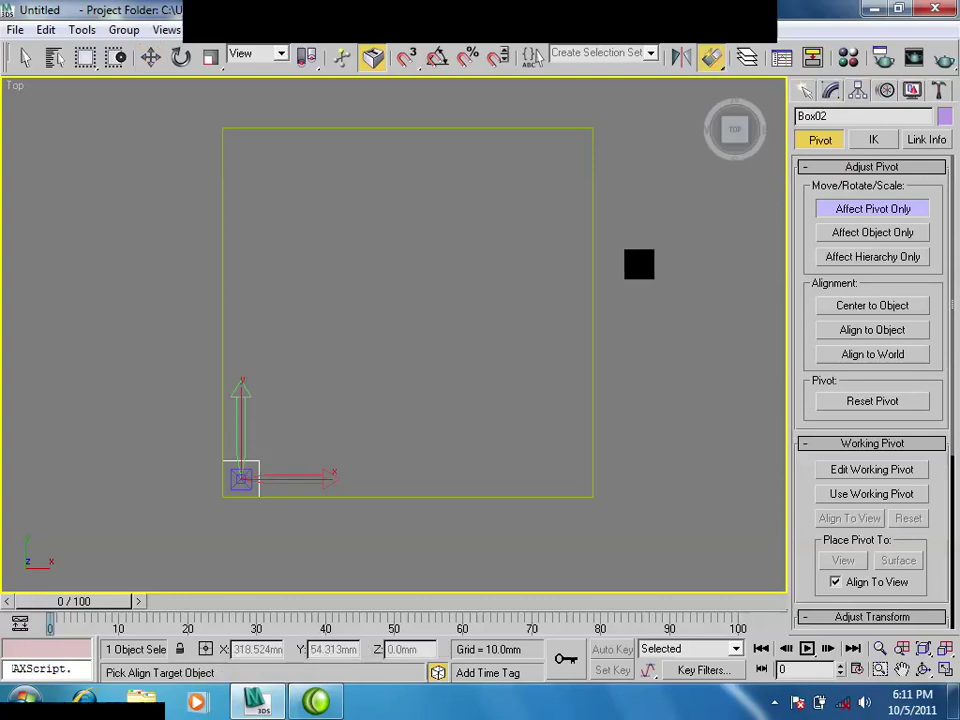
{"action": "left_click", "coordinate": [711, 57]}
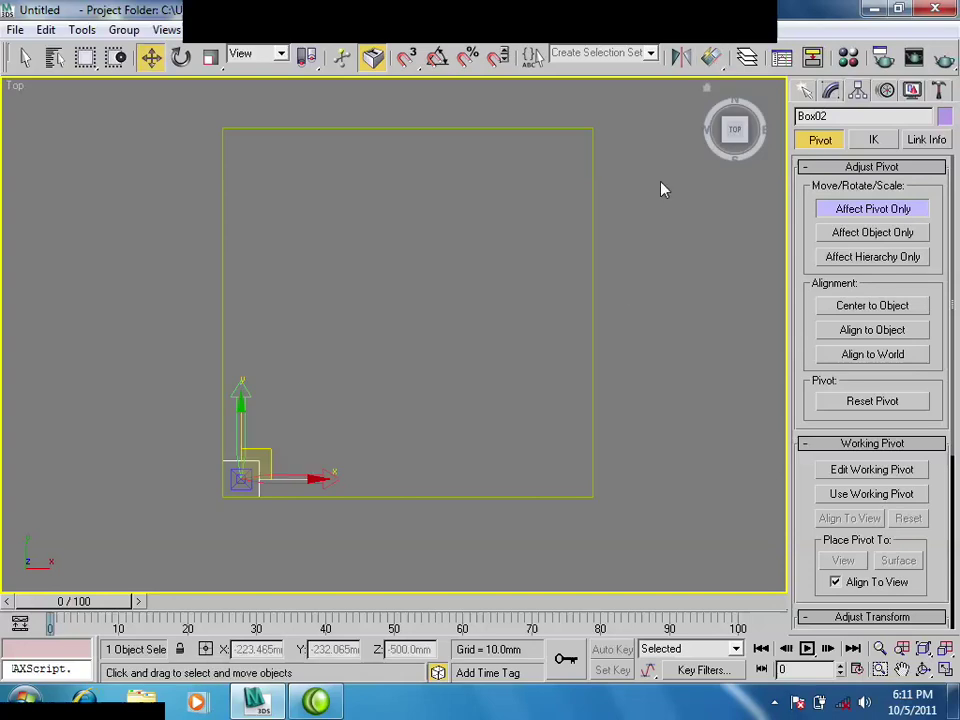
{"action": "key", "text": "alt+a"}
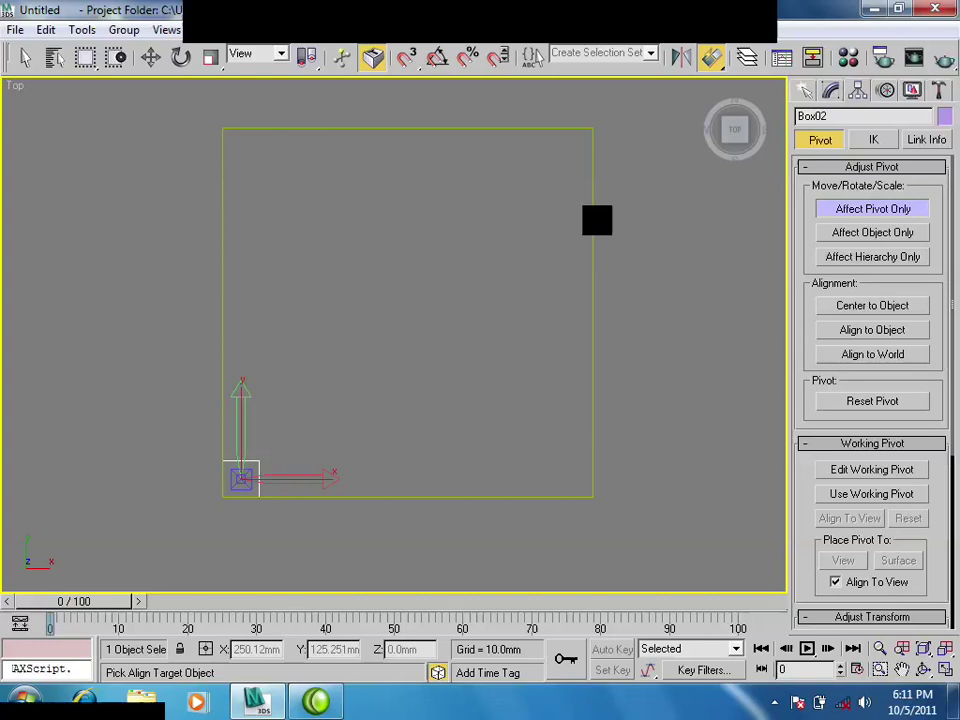
{"action": "left_click", "coordinate": [597, 220]}
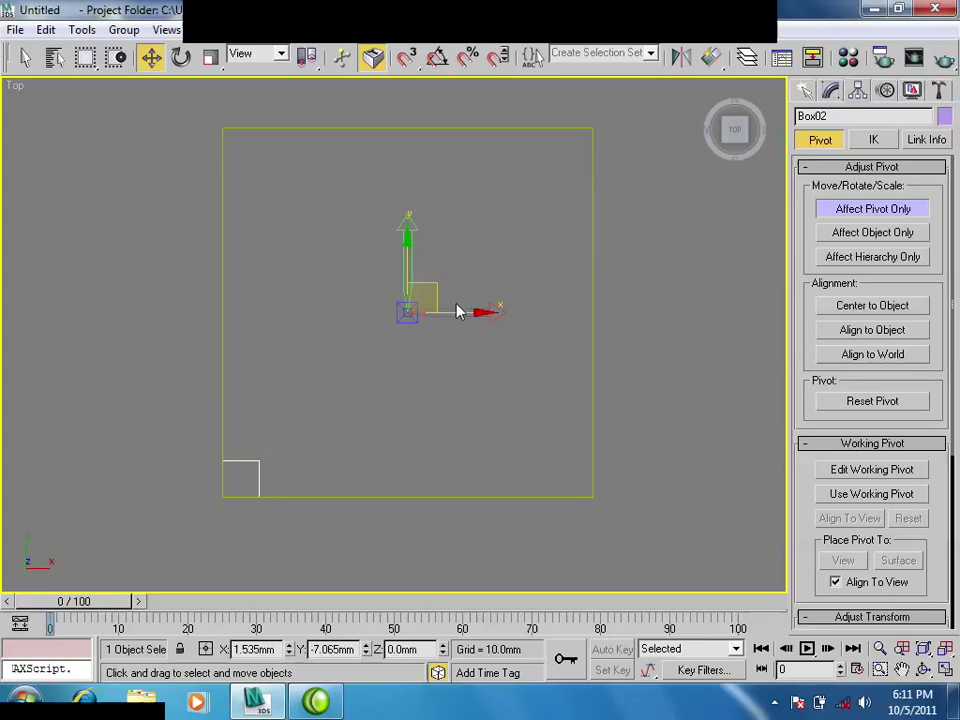
{"action": "left_click_drag", "start_coordinate": [458, 312], "coordinate": [240, 474]}
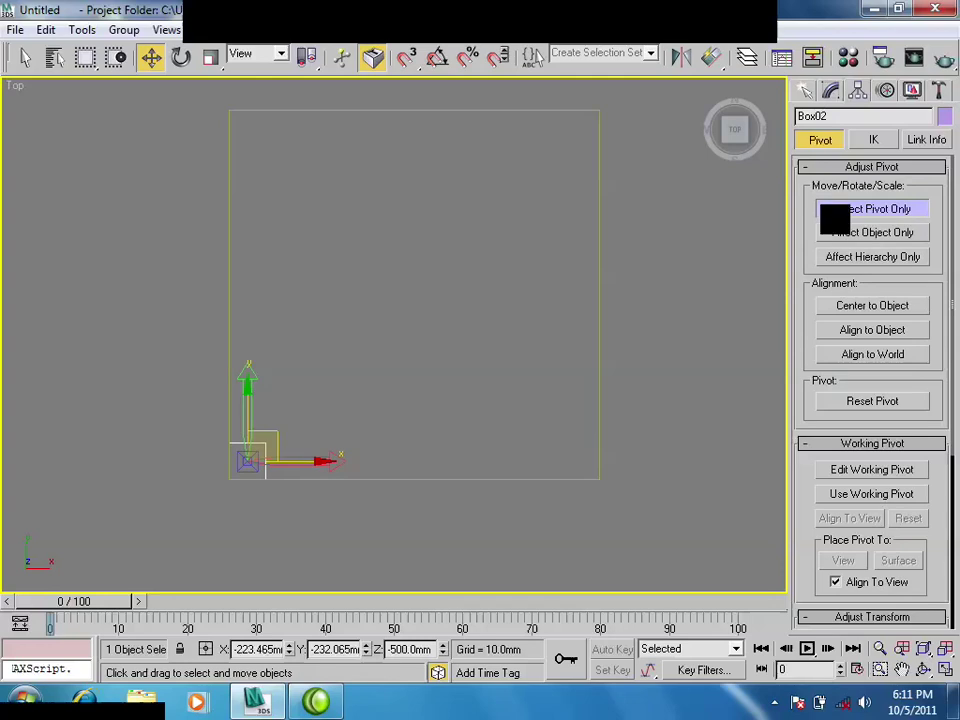
Align the leg's pivot to the tabletop Box01's centre and turn Affect Pivot Only off.
{"action": "left_click", "coordinate": [840, 210]}
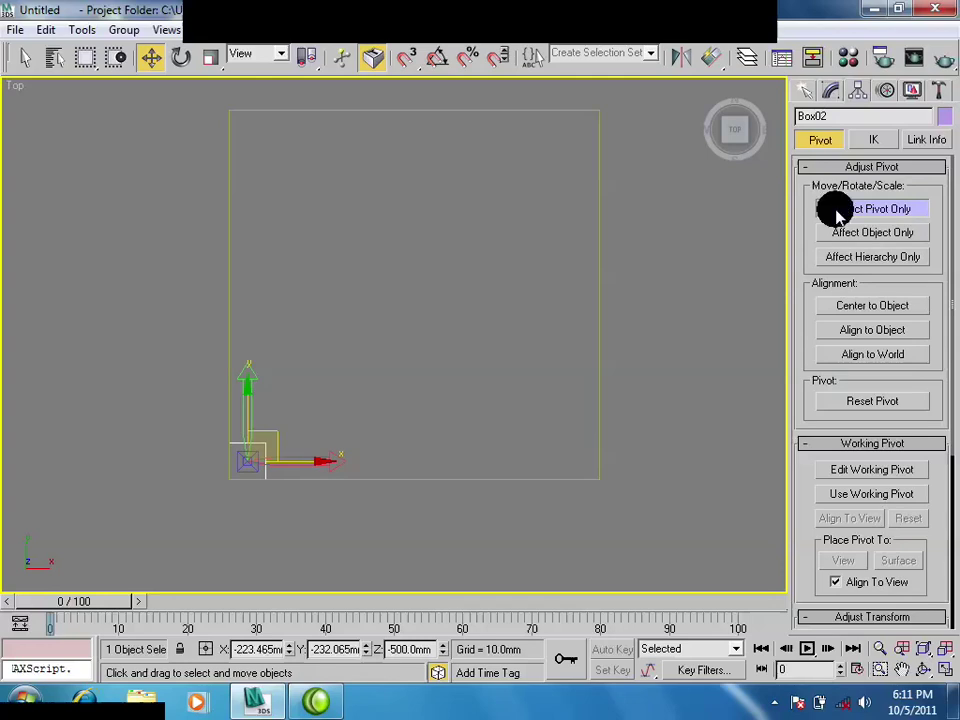
{"action": "scroll", "coordinate": [316, 352], "scroll_direction": "down", "scroll_amount": 2}
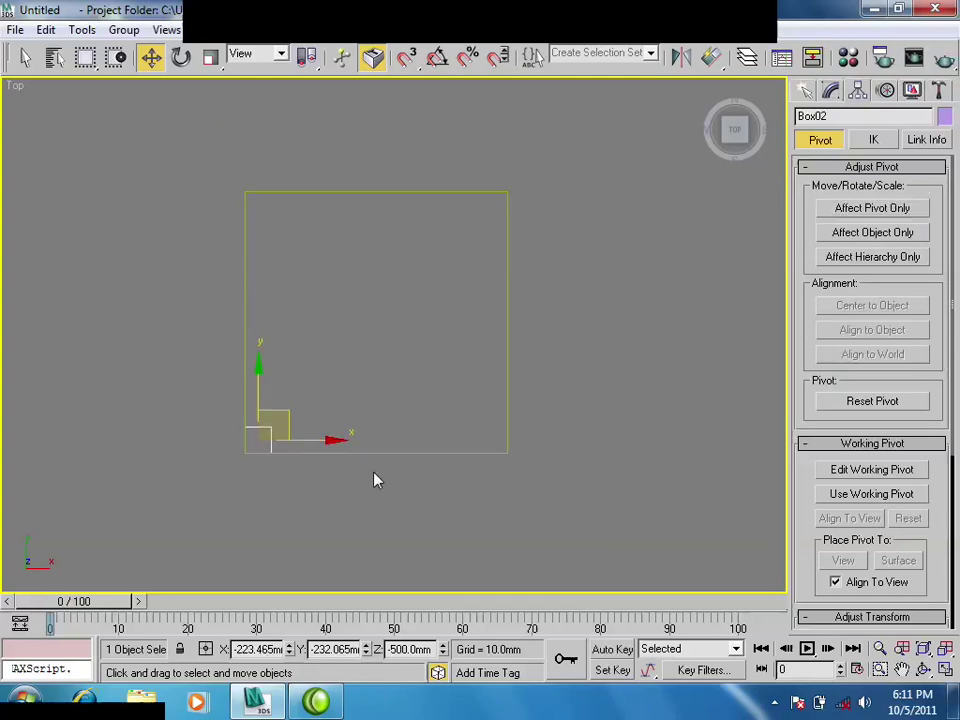
{"action": "key", "text": "alt+a"}
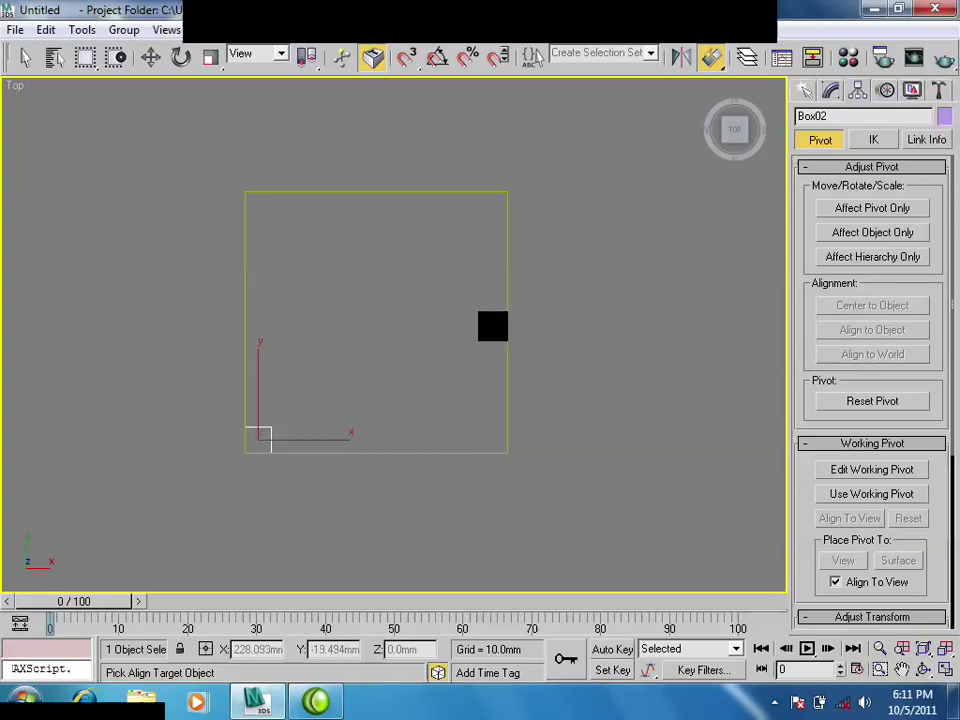
{"action": "left_click", "coordinate": [512, 334]}
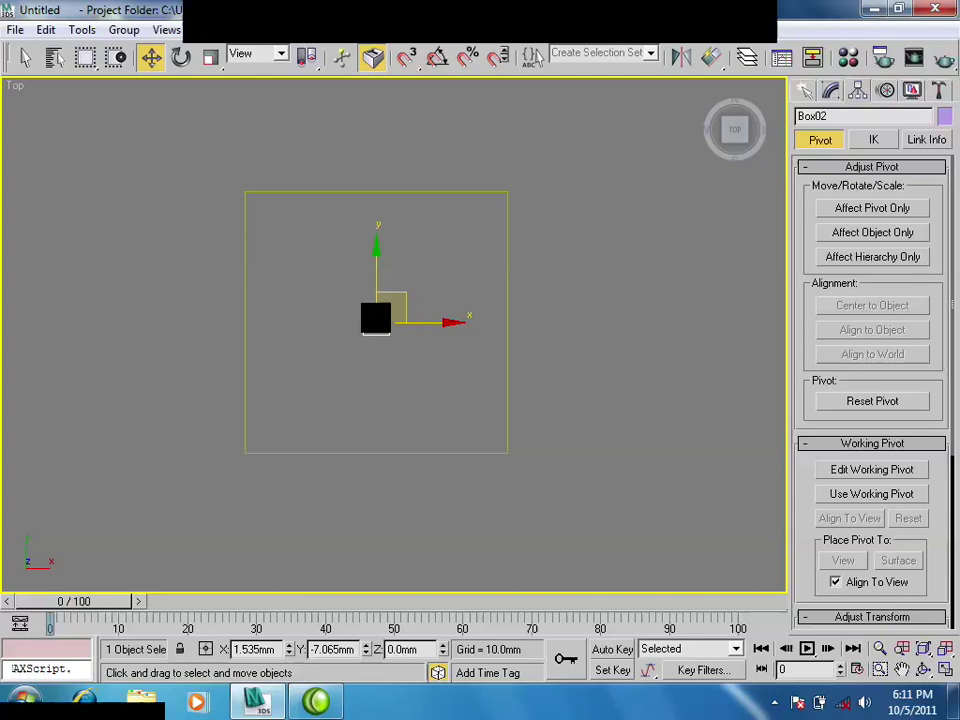
{"action": "key", "text": "ctrl+z"}
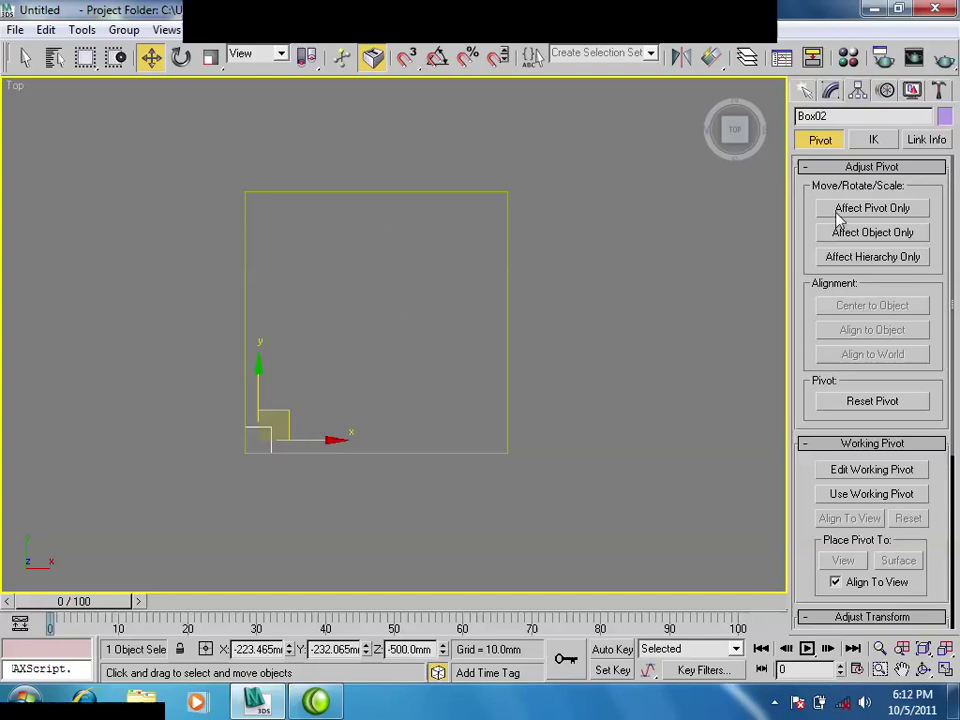
{"action": "left_click", "coordinate": [840, 211]}
{"action": "key", "text": "alt+a"}
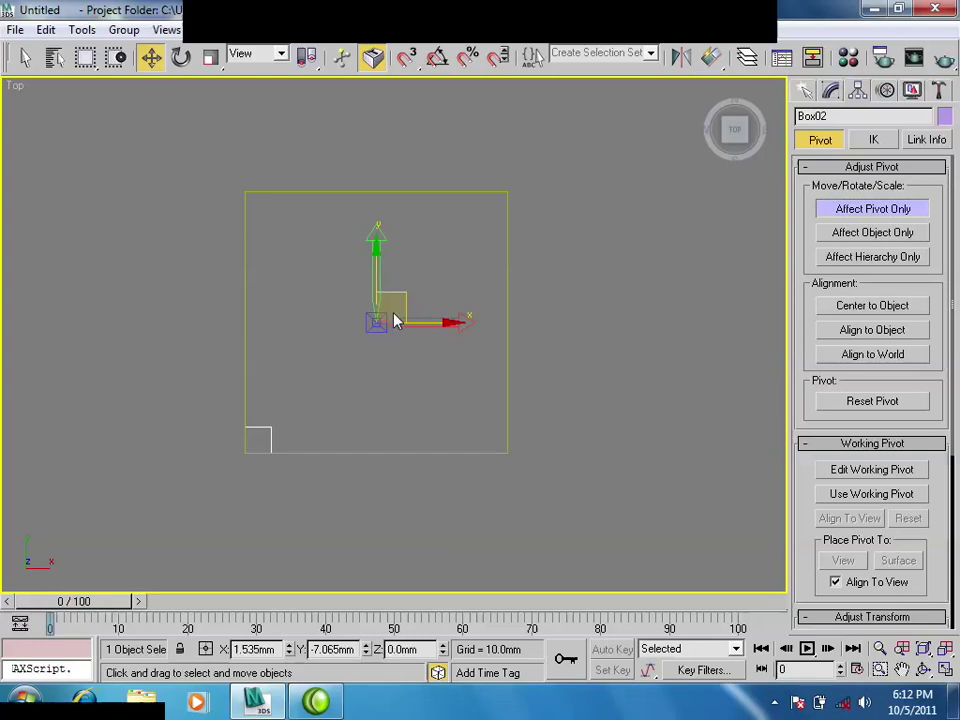
{"action": "left_click", "coordinate": [873, 208]}
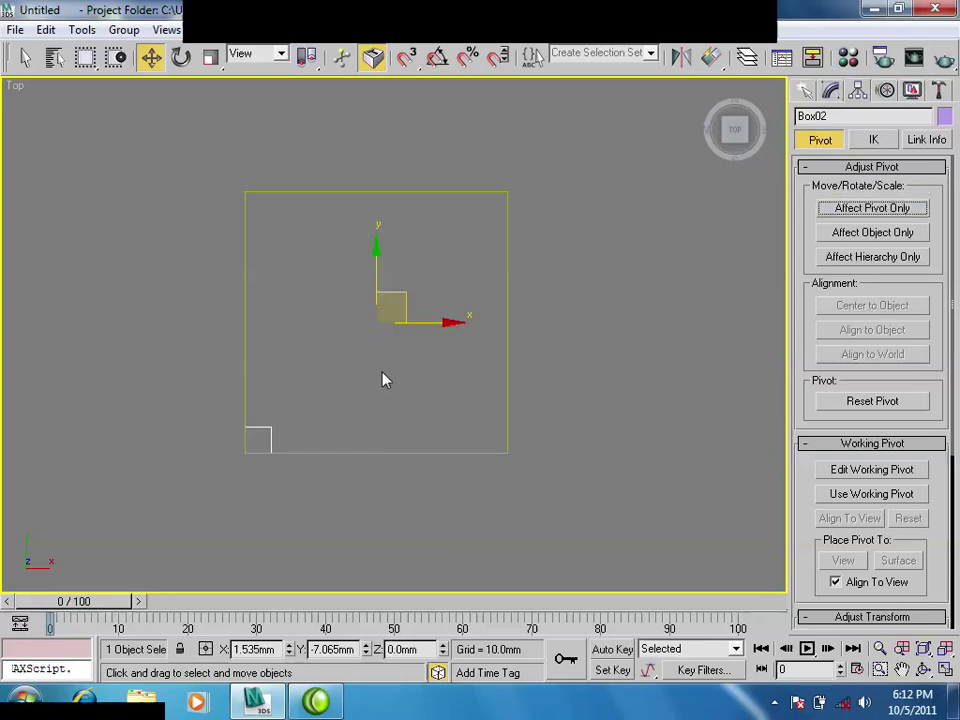
Switch to Rotate, enable angle snapping, and try a rotated leg copy before cancelling it.
{"action": "key", "text": "r"}
{"action": "key", "text": "e"}
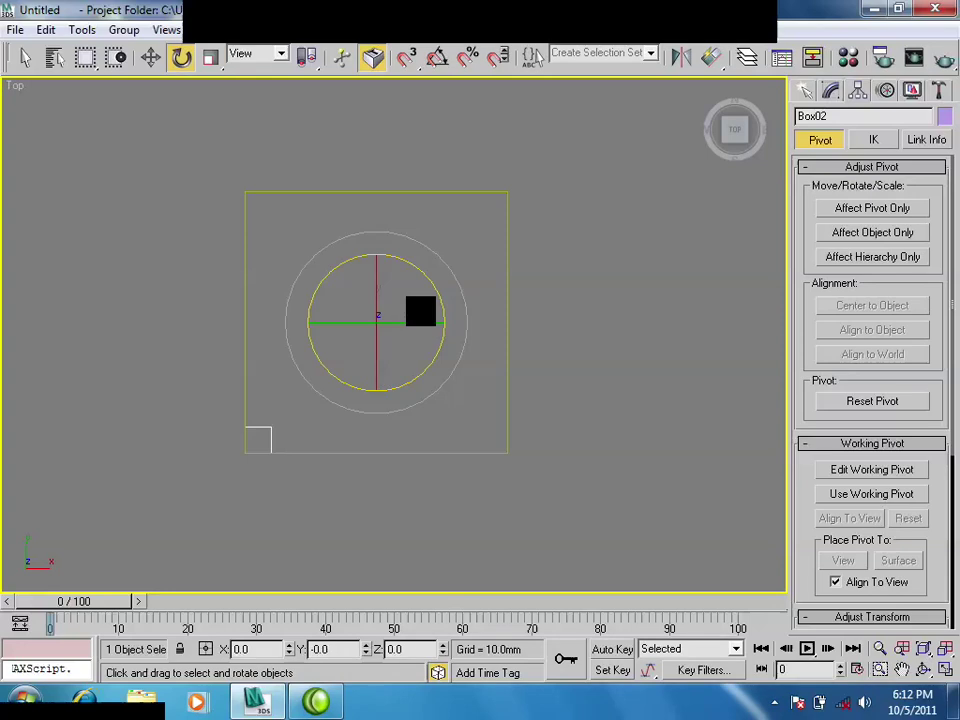
{"action": "left_click", "coordinate": [437, 57]}
{"action": "right_click", "coordinate": [437, 57]}
{"action": "double_click", "coordinate": [540, 308]}
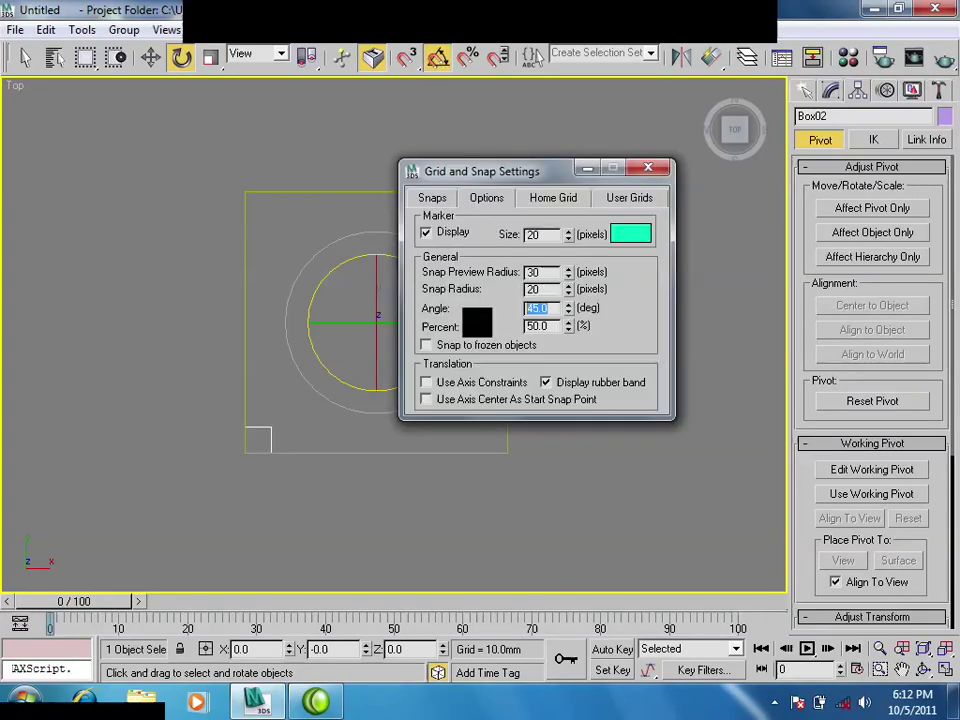
{"action": "type", "text": "90"}
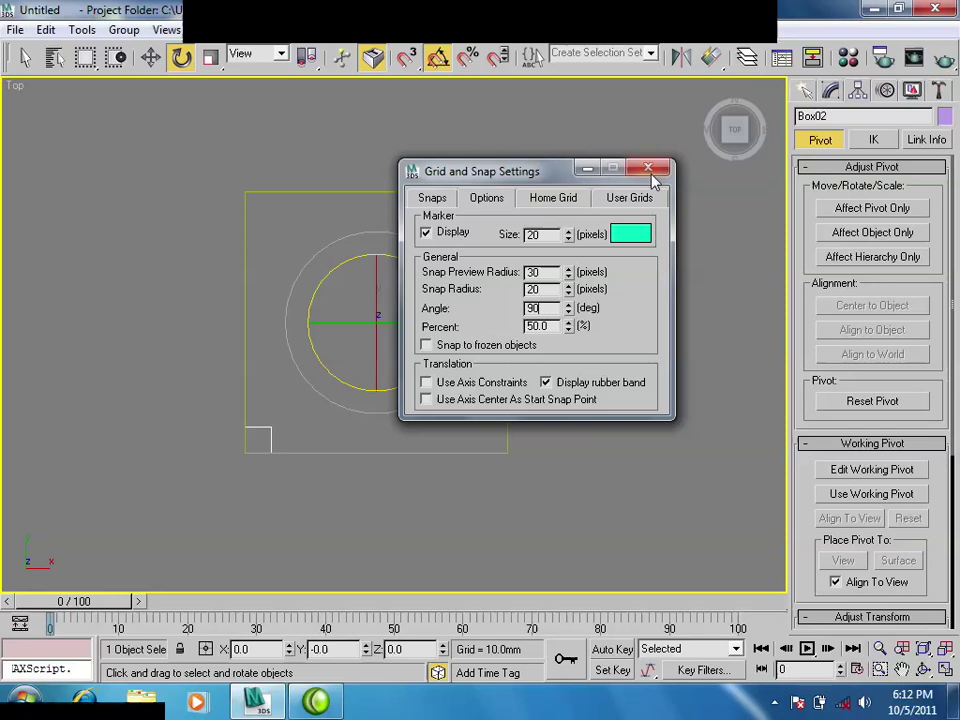
{"action": "left_click", "coordinate": [649, 170]}
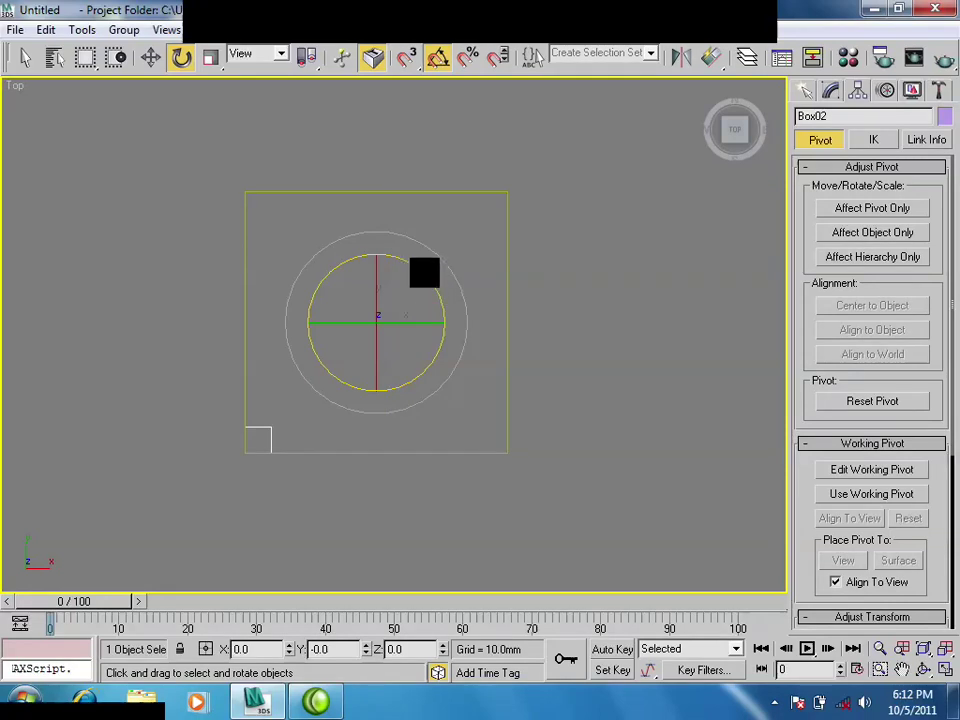
{"action": "left_click_drag", "start_coordinate": [318, 212], "coordinate": [290, 262]}
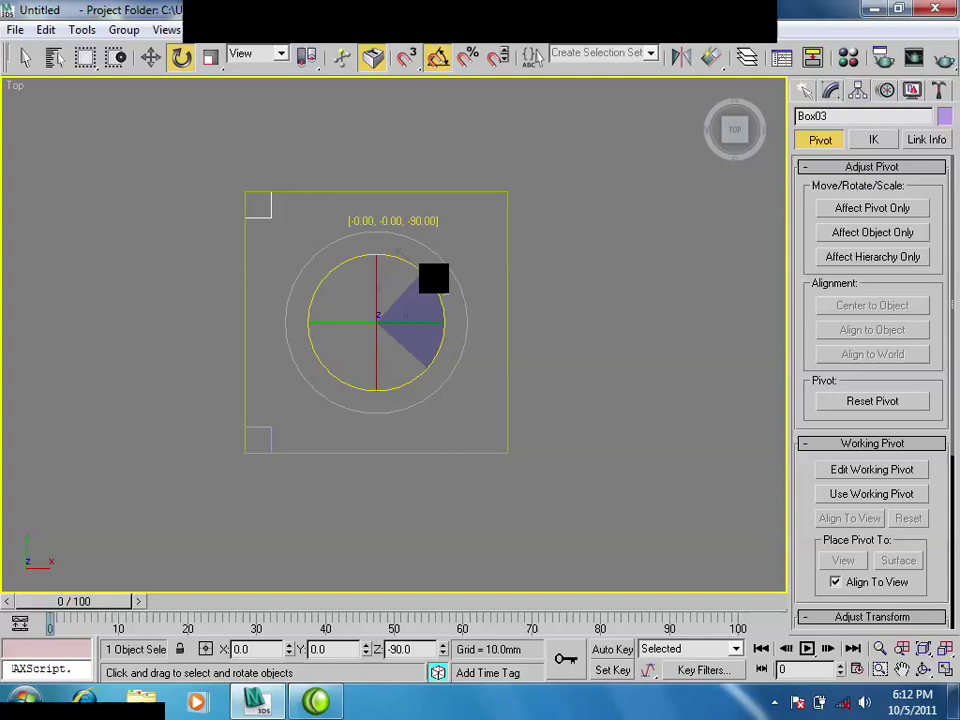
{"action": "left_click_drag", "start_coordinate": [433, 278], "coordinate": [525, 373], "text": "shift"}
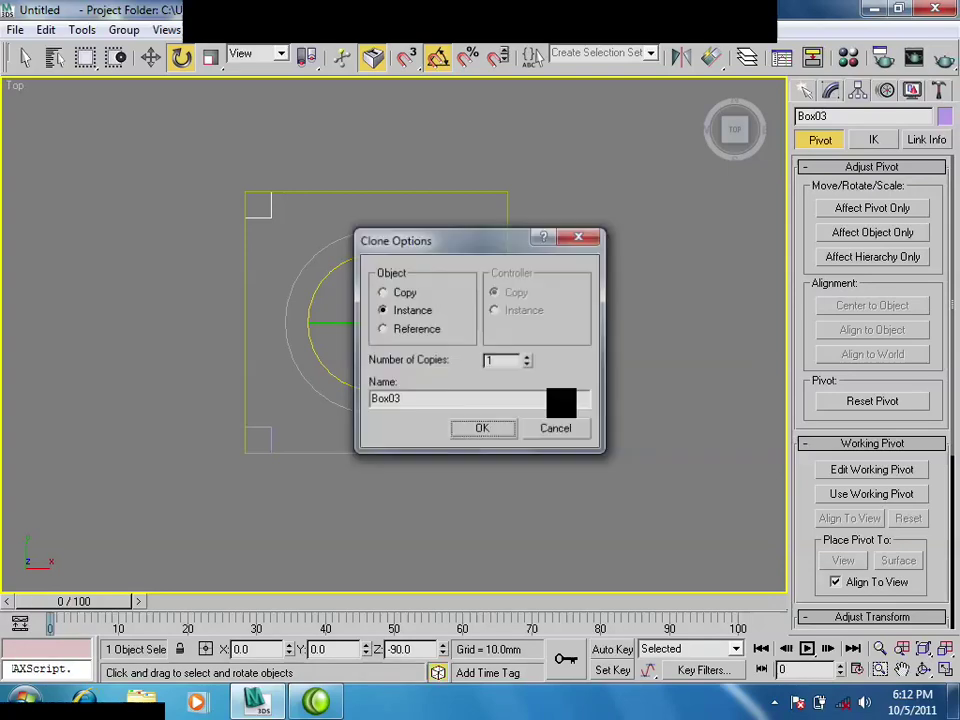
{"action": "left_click", "coordinate": [553, 429]}
Restore the two-view layout with a perspective left view and centre the table in both views.
{"action": "key", "text": "alt+w"}
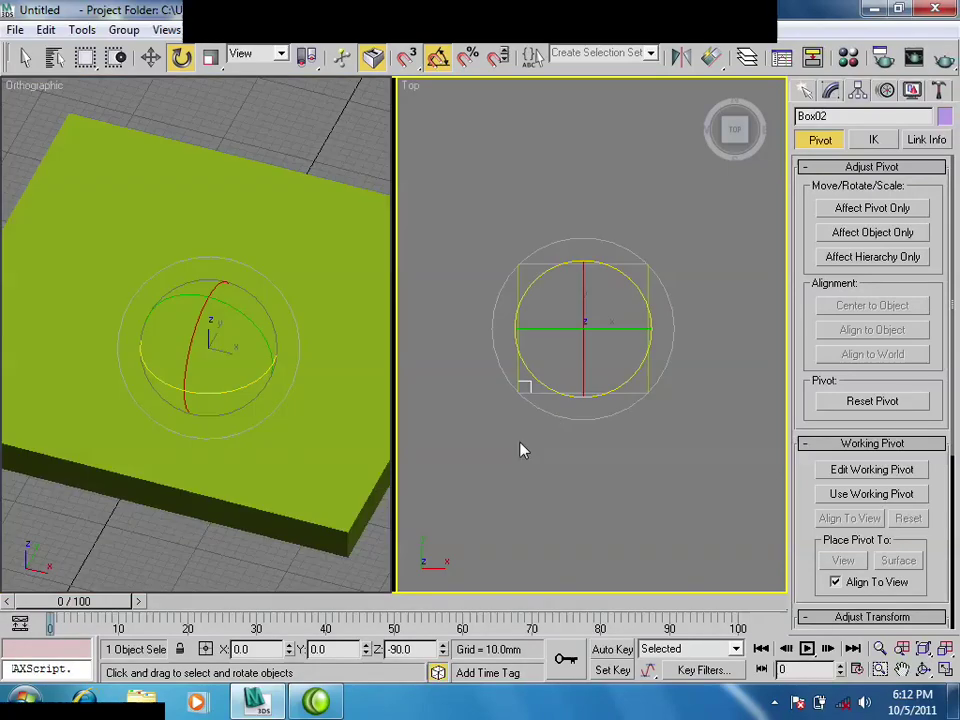
{"action": "right_click", "coordinate": [215, 505]}
{"action": "scroll", "coordinate": [210, 475], "scroll_direction": "down", "scroll_amount": 5}
{"action": "key", "text": "p"}
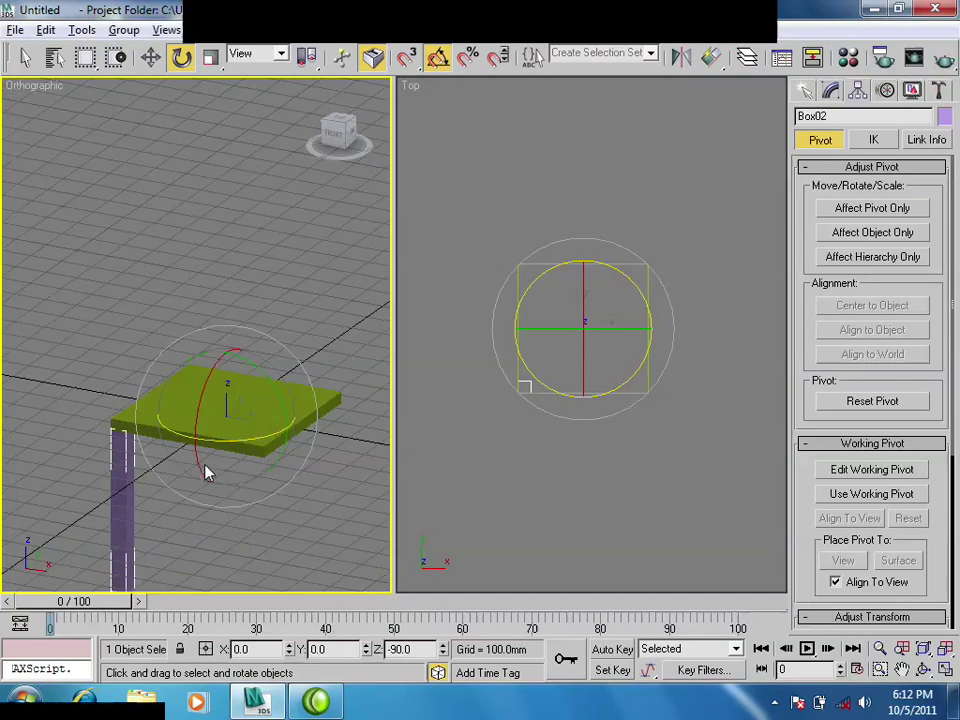
{"action": "middle_click_drag", "start_coordinate": [207, 470], "coordinate": [235, 347]}
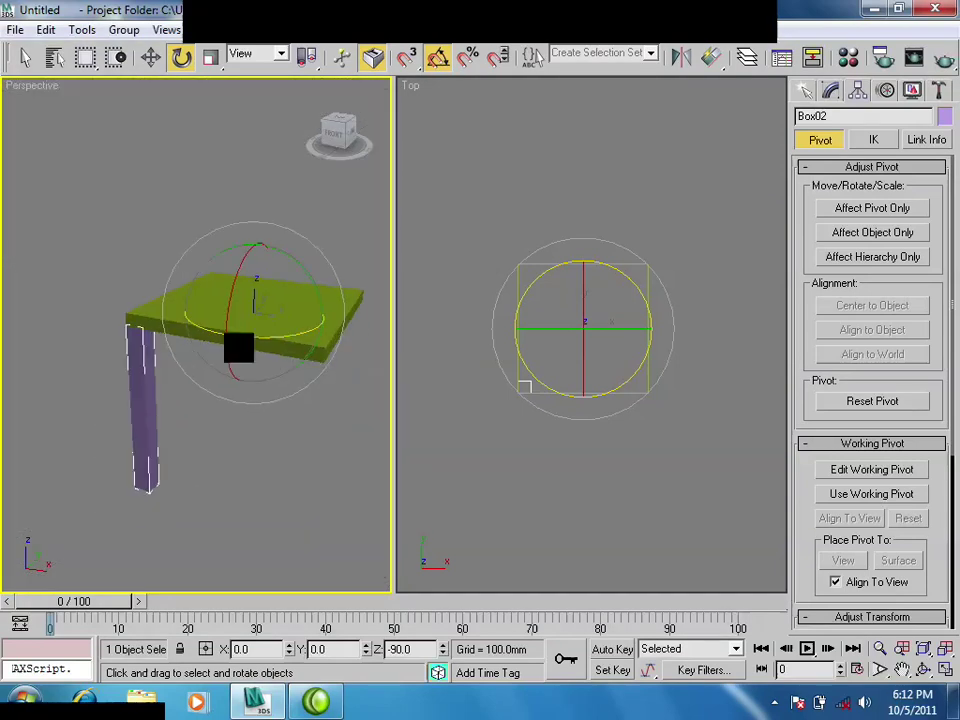
{"action": "right_click", "coordinate": [617, 340]}
{"action": "middle_click_drag", "start_coordinate": [617, 340], "coordinate": [617, 409]}
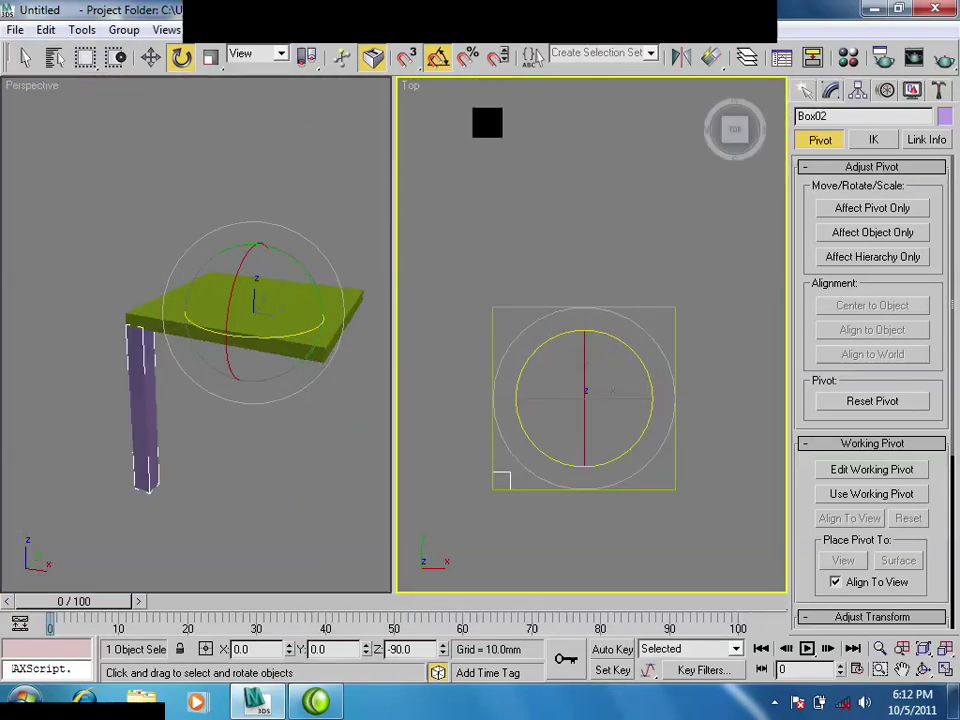
Rotate the leg 90° about the table centre as 3 instanced copies.
{"action": "left_click", "coordinate": [437, 57]}
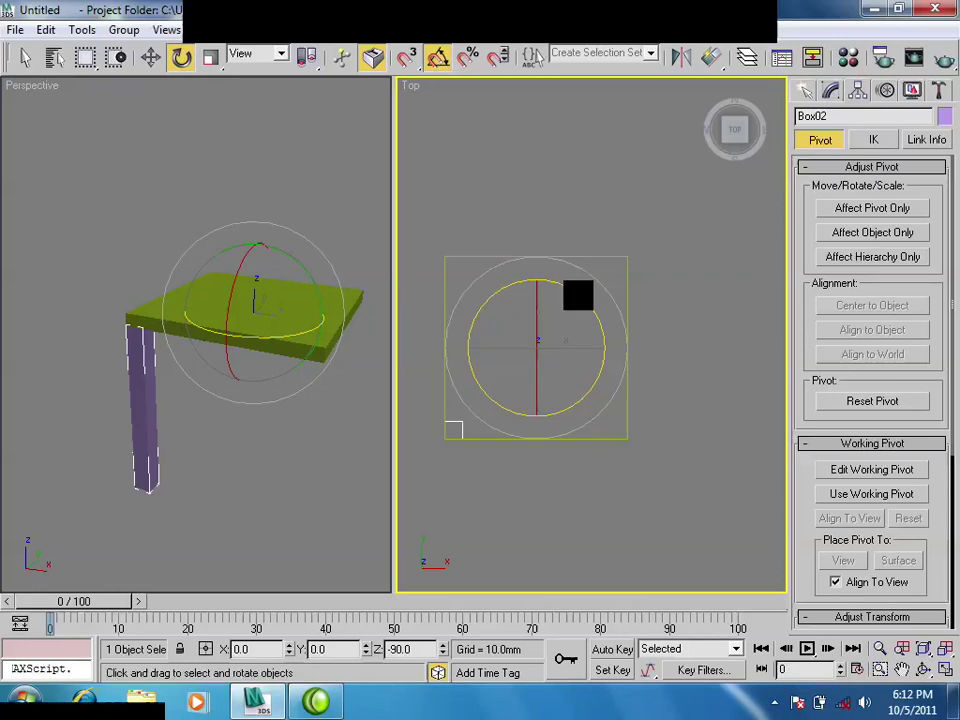
{"action": "left_click_drag", "start_coordinate": [590, 392], "coordinate": [604, 317], "text": "shift"}
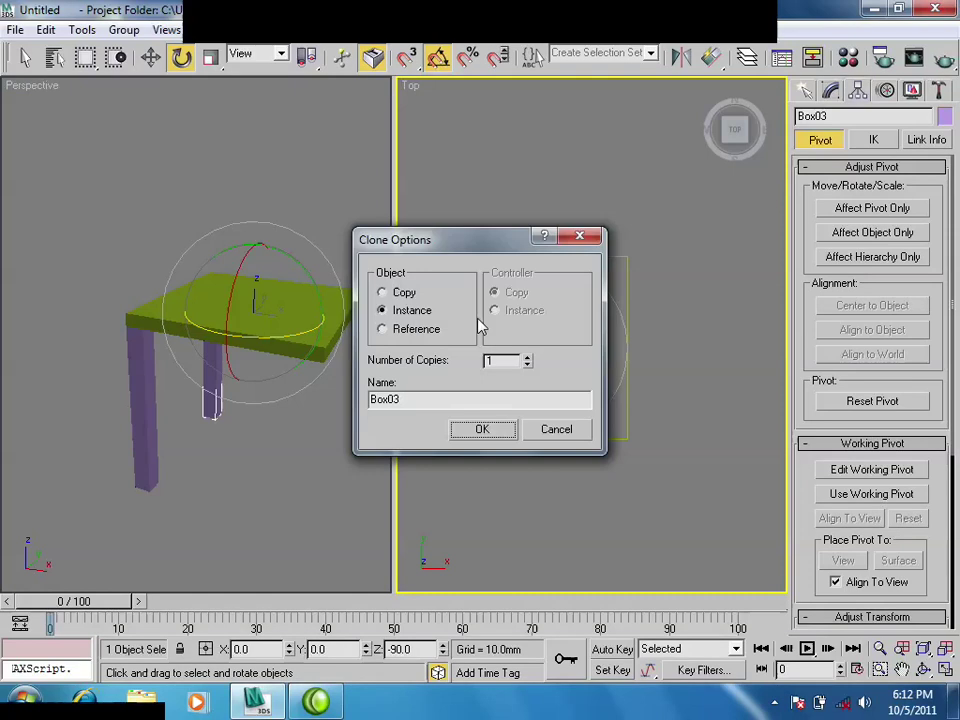
{"action": "double_click", "coordinate": [527, 358]}
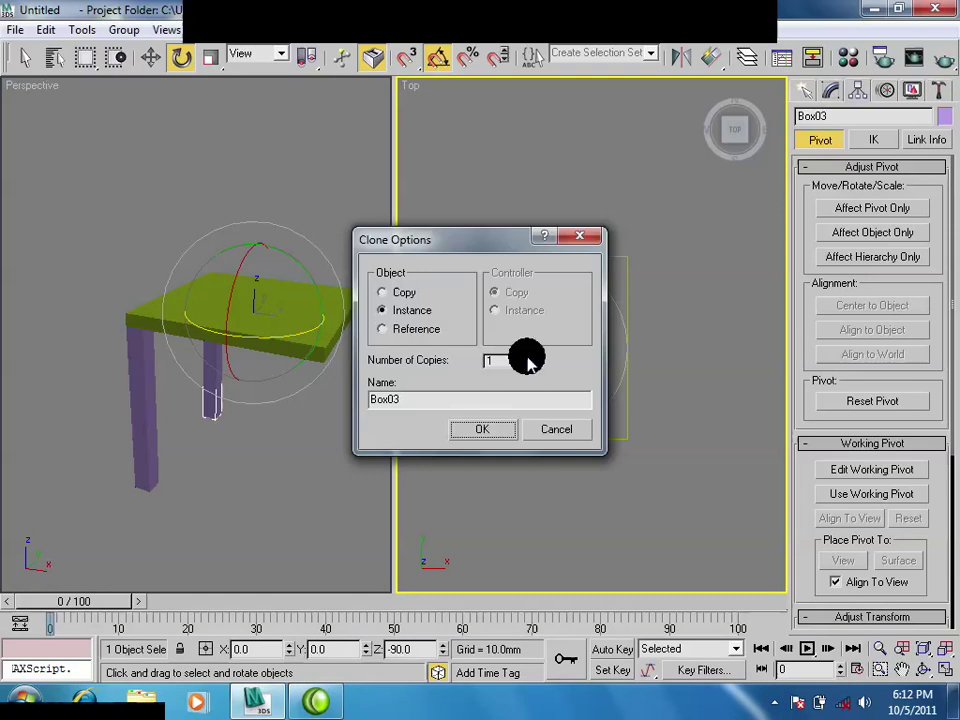
{"action": "left_click", "coordinate": [482, 429]}
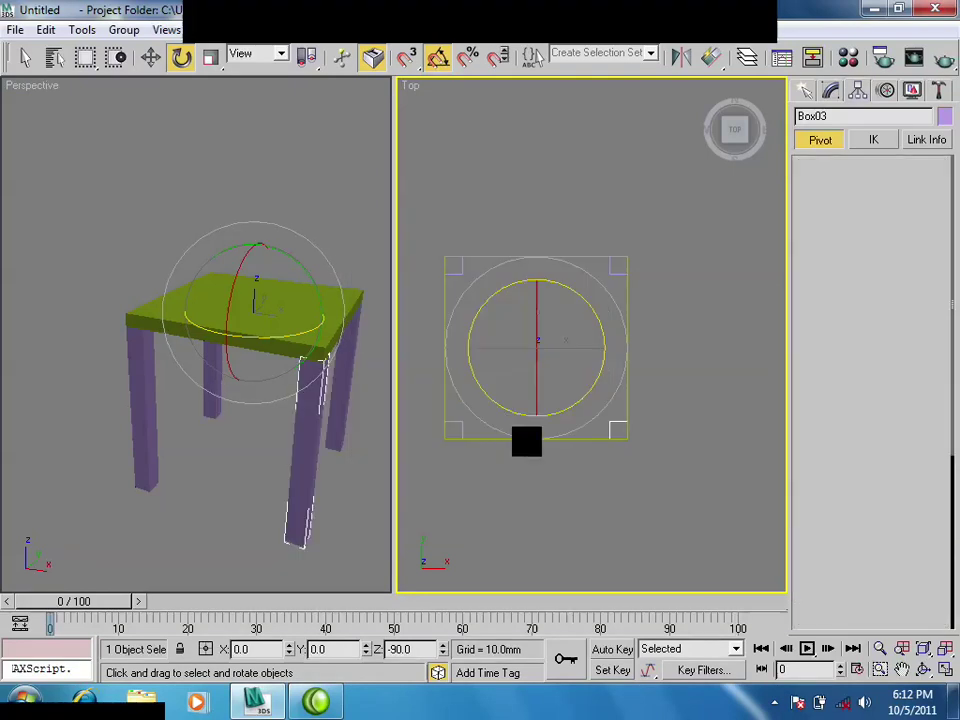
{"action": "right_click", "coordinate": [216, 452]}
{"action": "mouse_move", "coordinate": [216, 452]}
{"action": "middle_mouse_down", "text": "alt"}
{"action": "mouse_move", "coordinate": [289, 373]}
{"action": "mouse_move", "coordinate": [305, 314]}
{"action": "mouse_move", "coordinate": [289, 407]}
{"action": "mouse_move", "coordinate": [274, 422]}
{"action": "mouse_move", "coordinate": [414, 429]}
{"action": "middle_mouse_up", "text": "alt"}
{"action": "left_click", "coordinate": [289, 367]}
Maximise the perspective view, enable vertex snap, and draw an apron box under the tabletop's front edge.
{"action": "key", "text": "alt+w"}
{"action": "key", "text": "w"}
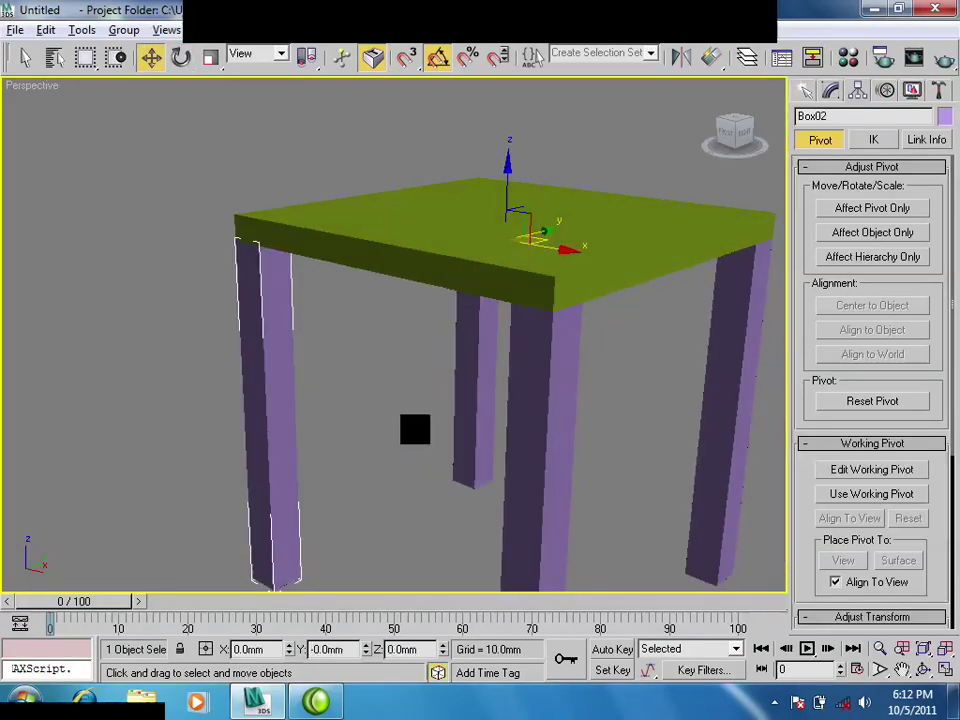
{"action": "mouse_move", "coordinate": [321, 285]}
{"action": "middle_mouse_down", "text": "alt"}
{"action": "mouse_move", "coordinate": [322, 255]}
{"action": "mouse_move", "coordinate": [279, 225]}
{"action": "mouse_move", "coordinate": [450, 96]}
{"action": "middle_mouse_up", "text": "alt"}
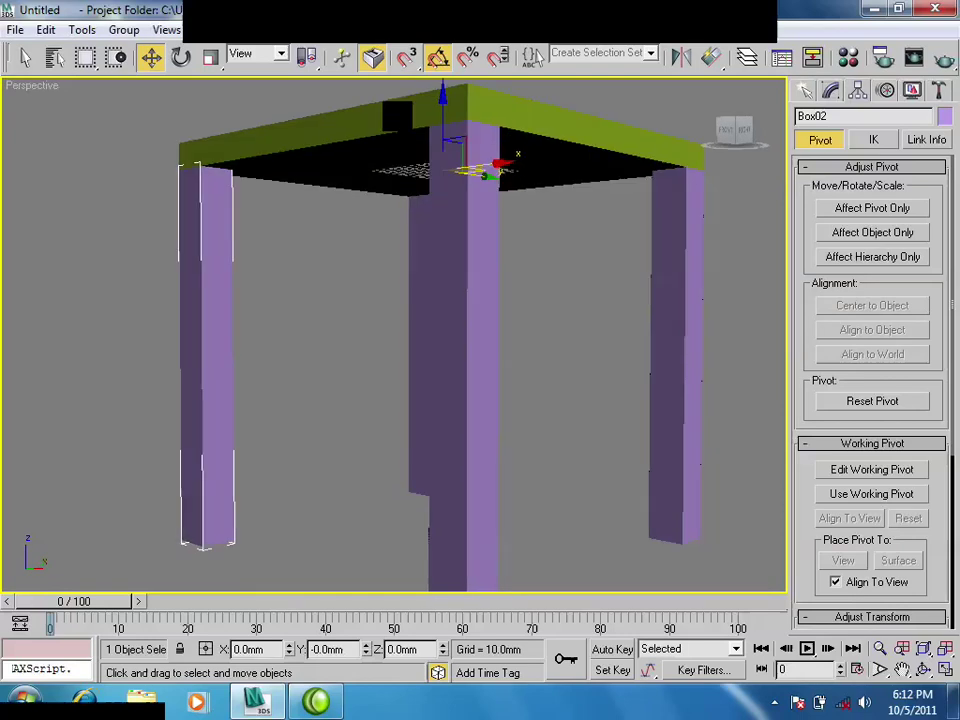
{"action": "left_click", "coordinate": [416, 60]}
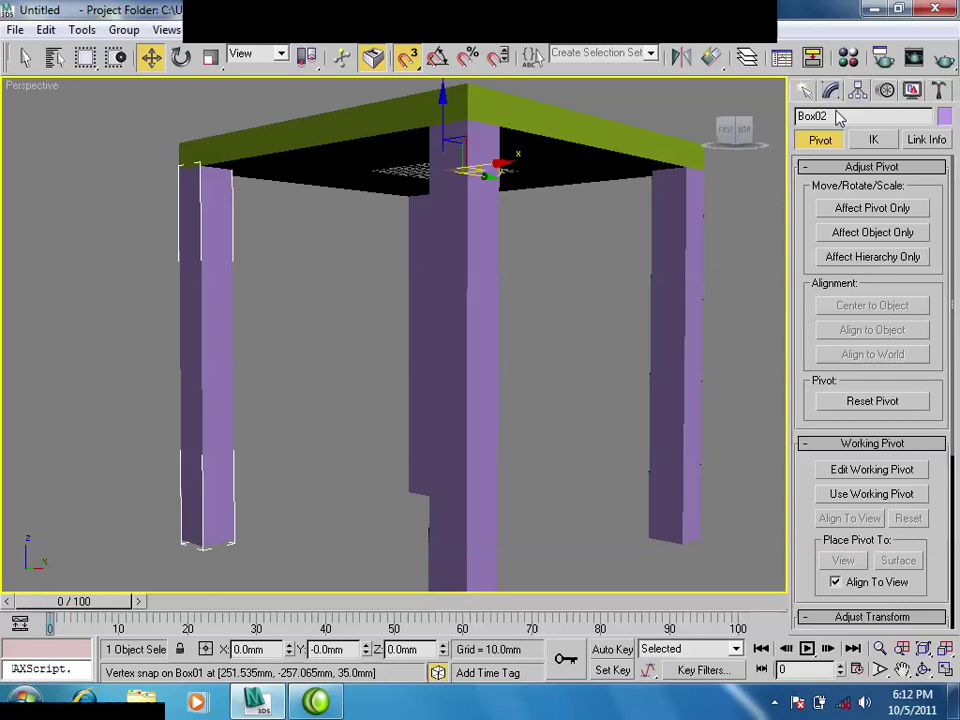
{"action": "left_click", "coordinate": [805, 90]}
{"action": "left_click", "coordinate": [838, 210]}
{"action": "mouse_move", "coordinate": [471, 347]}
{"action": "middle_mouse_down", "text": "alt"}
{"action": "mouse_move", "coordinate": [441, 353]}
{"action": "mouse_move", "coordinate": [446, 388]}
{"action": "middle_mouse_up", "text": "alt"}
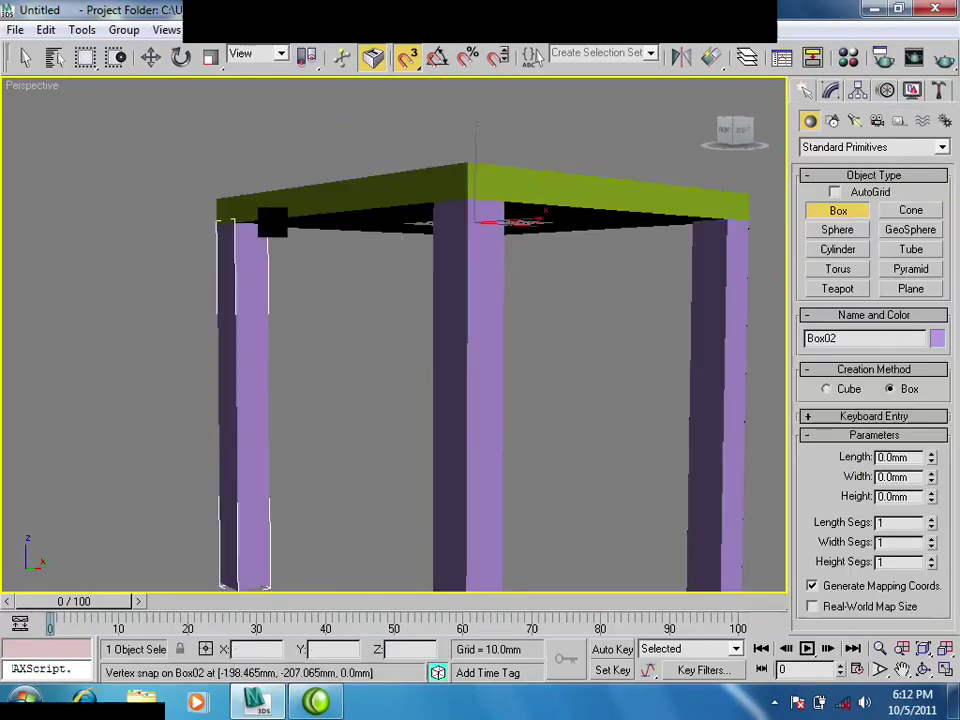
{"action": "left_click_drag", "start_coordinate": [272, 222], "coordinate": [433, 205]}
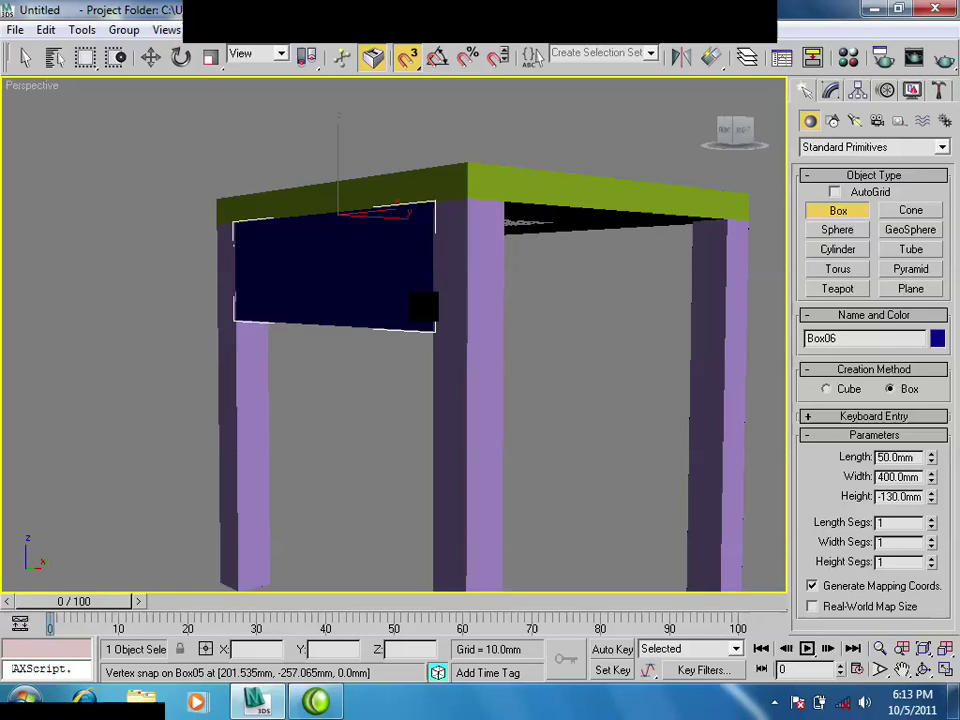
Set the apron box's height to -50 mm and check it from below.
{"action": "key", "text": "w"}
{"action": "left_click", "coordinate": [830, 90]}
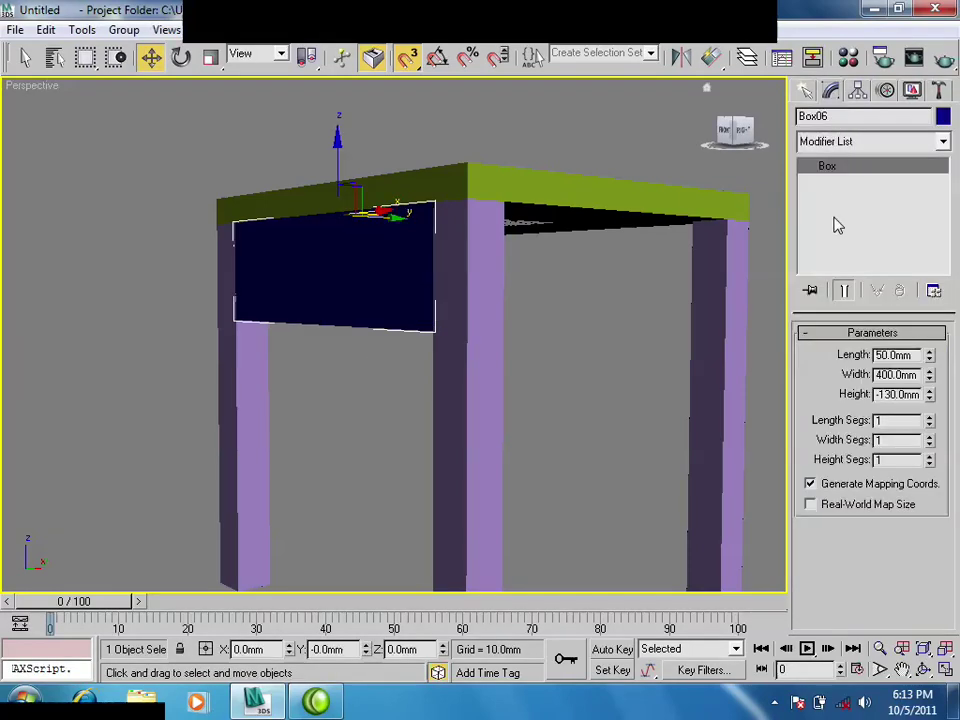
{"action": "left_click_drag", "start_coordinate": [912, 394], "coordinate": [810, 403]}
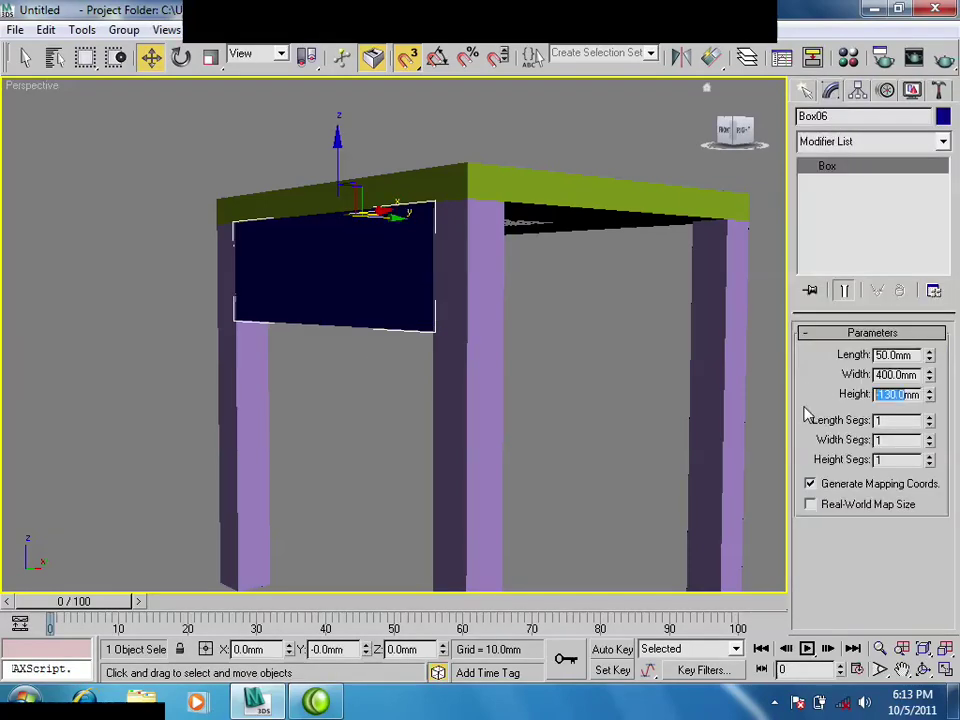
{"action": "key", "text": "BackSpace"}
{"action": "key", "text": "Return"}
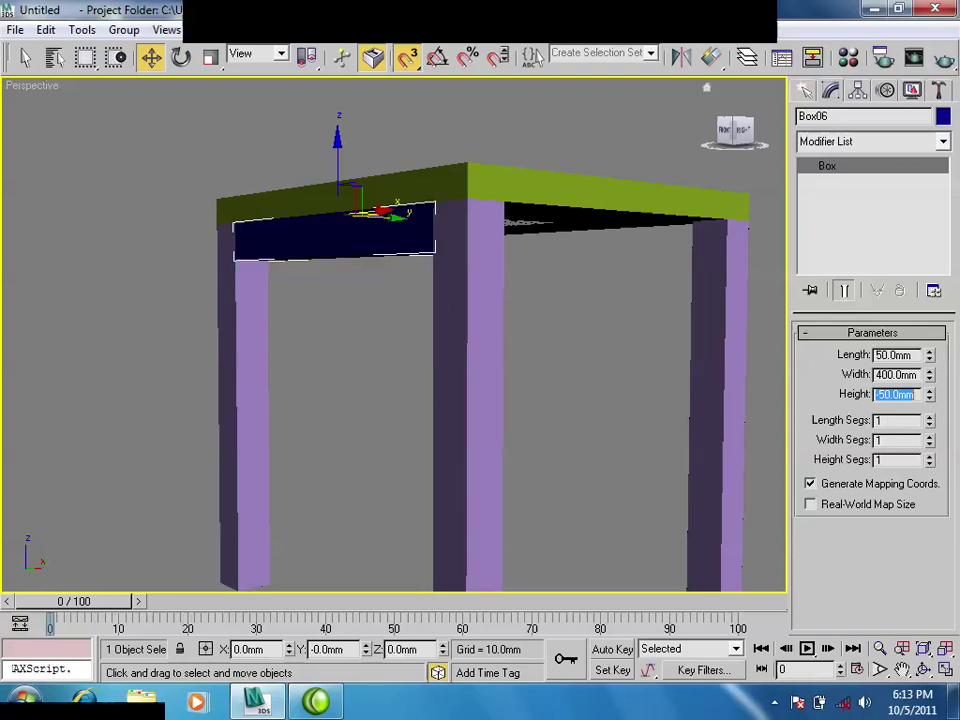
{"action": "middle_click_drag", "start_coordinate": [560, 360], "coordinate": [537, 475], "text": "alt"}
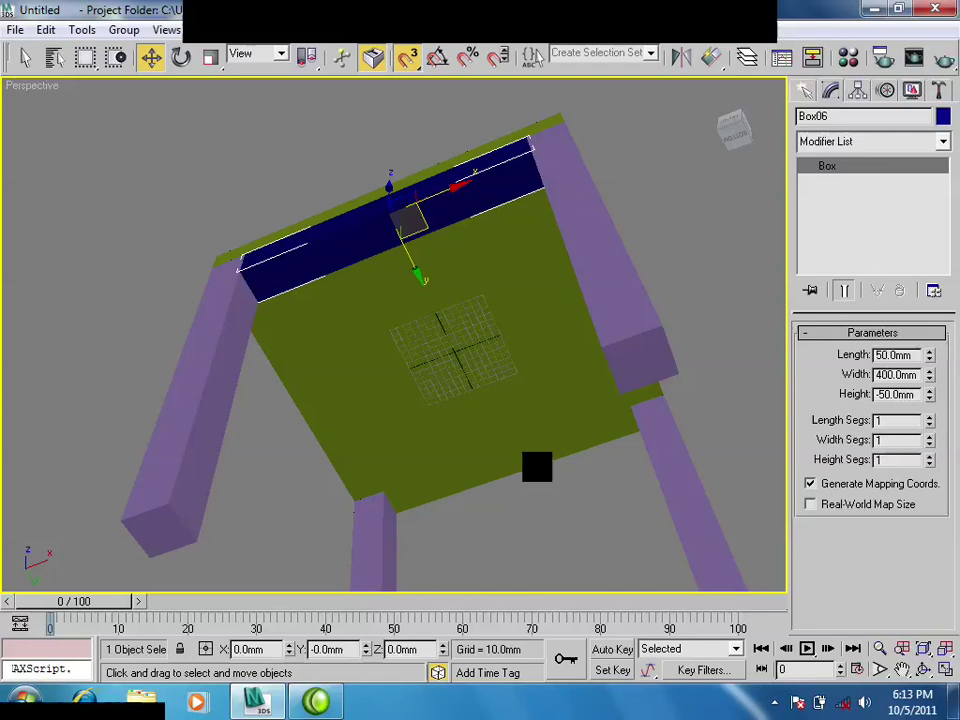
{"action": "mouse_move", "coordinate": [561, 242]}
{"action": "middle_mouse_down", "text": "alt"}
{"action": "mouse_move", "coordinate": [519, 326]}
{"action": "mouse_move", "coordinate": [410, 362]}
{"action": "middle_mouse_up", "text": "alt"}
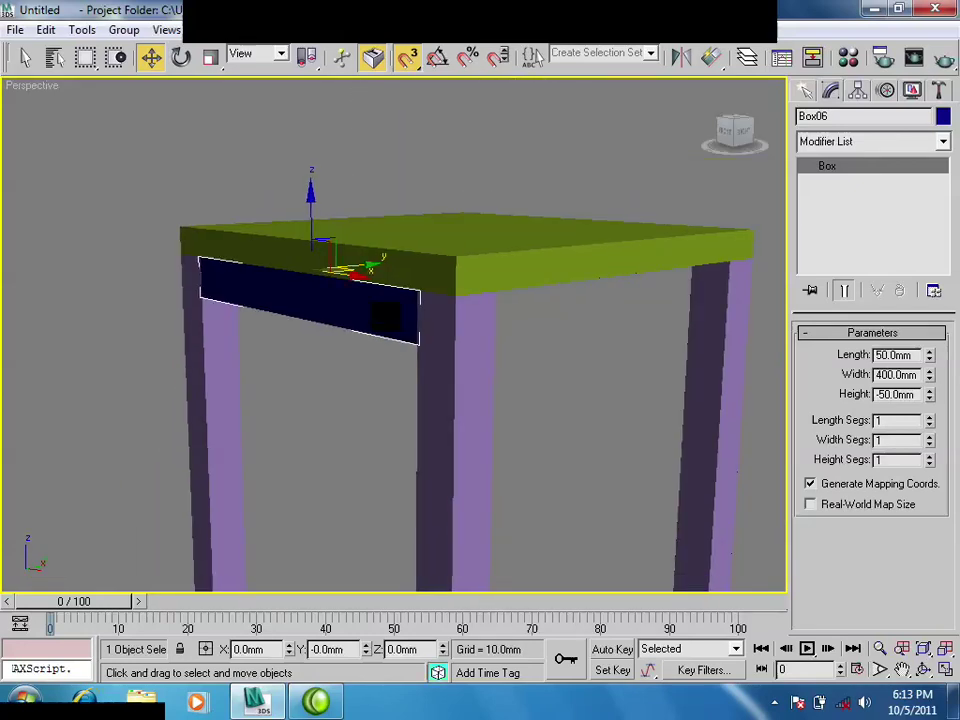
Attempt a rotated copy of the apron around the table, then cancel the Clone Options.
{"action": "key", "text": "e"}
{"action": "middle_click_drag", "start_coordinate": [338, 397], "coordinate": [354, 364], "text": "alt"}
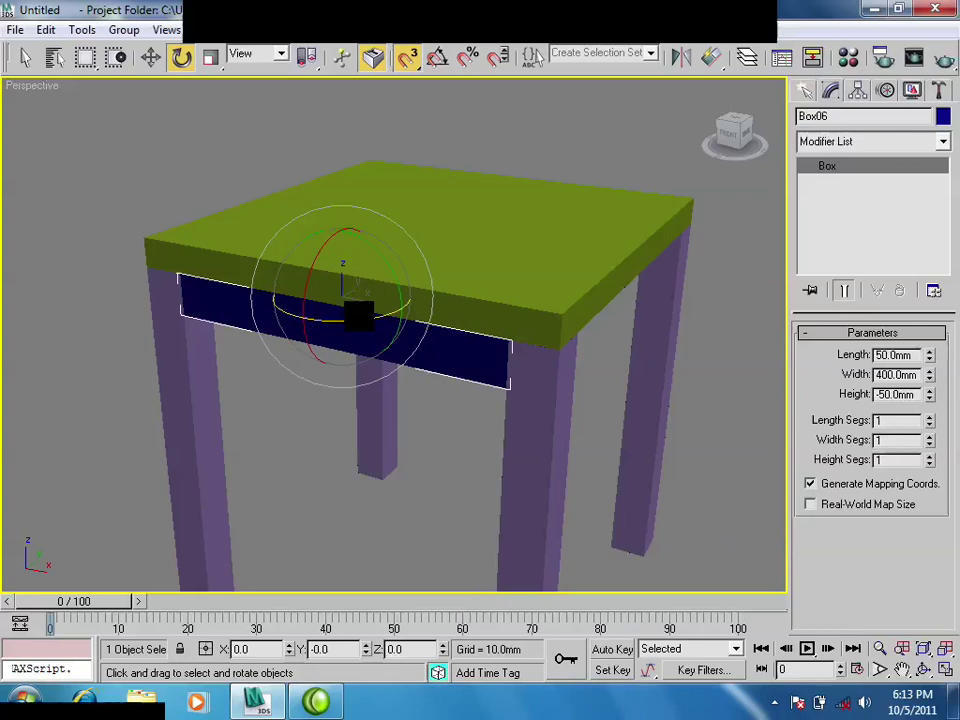
{"action": "mouse_move", "coordinate": [354, 315]}
{"action": "left_mouse_down", "text": "shift"}
{"action": "mouse_move", "coordinate": [296, 318]}
{"action": "mouse_move", "coordinate": [540, 300]}
{"action": "left_mouse_up", "text": "shift"}
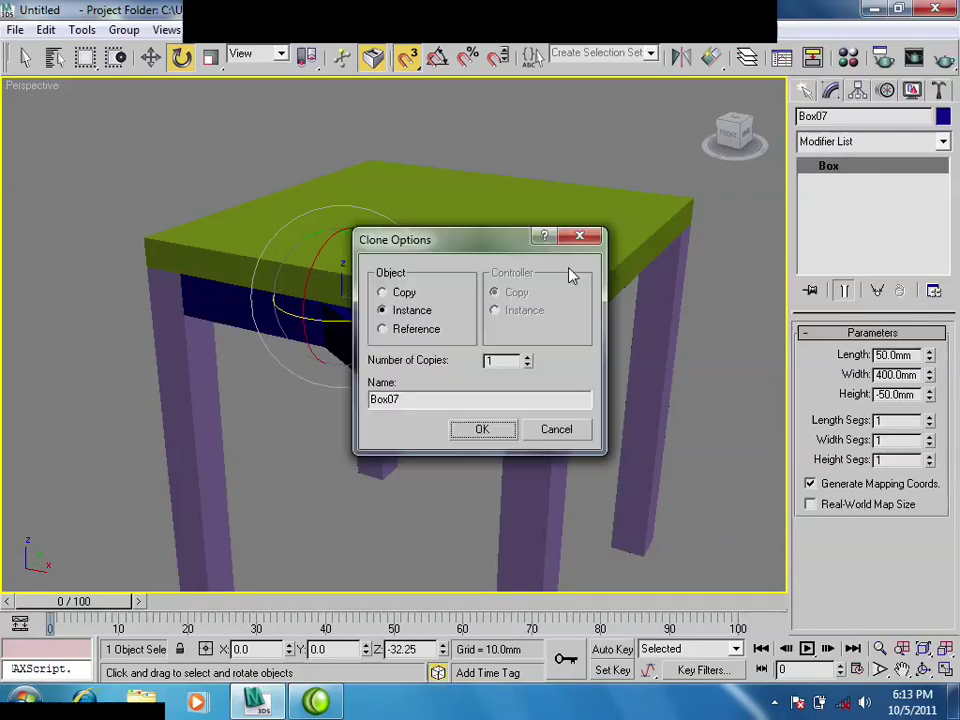
{"action": "key", "text": "Escape"}
{"action": "mouse_move", "coordinate": [343, 381]}
{"action": "middle_mouse_down", "text": "alt"}
{"action": "mouse_move", "coordinate": [398, 358]}
{"action": "mouse_move", "coordinate": [478, 189]}
{"action": "middle_mouse_up", "text": "alt"}
Reselect the front apron Box06 and turn on Affect Pivot Only in the Hierarchy panel.
{"action": "key", "text": "w"}
{"action": "scroll", "coordinate": [471, 217], "scroll_direction": "down", "scroll_amount": 3}
{"action": "middle_click_drag", "start_coordinate": [409, 236], "coordinate": [479, 259], "text": "alt"}
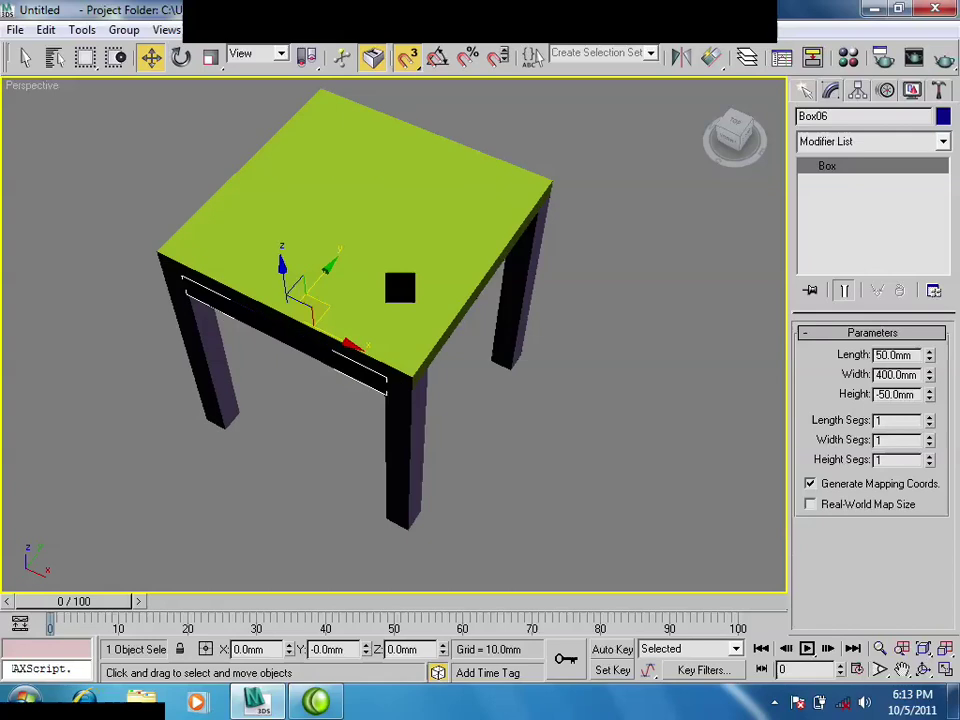
{"action": "middle_click_drag", "start_coordinate": [426, 287], "coordinate": [426, 283], "text": "alt"}
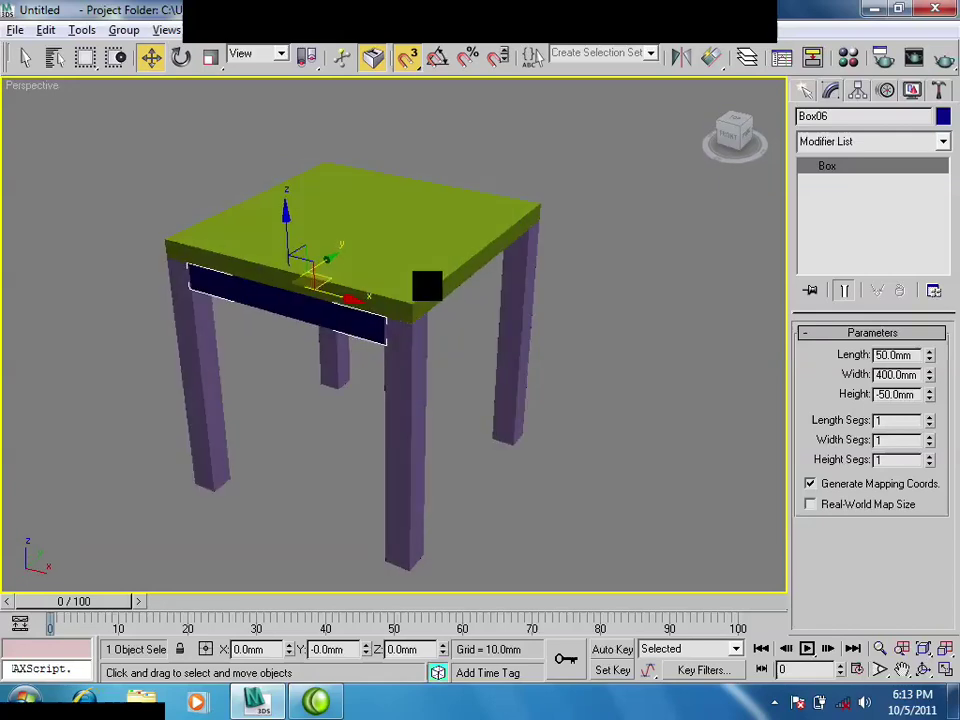
{"action": "left_click", "coordinate": [427, 270]}
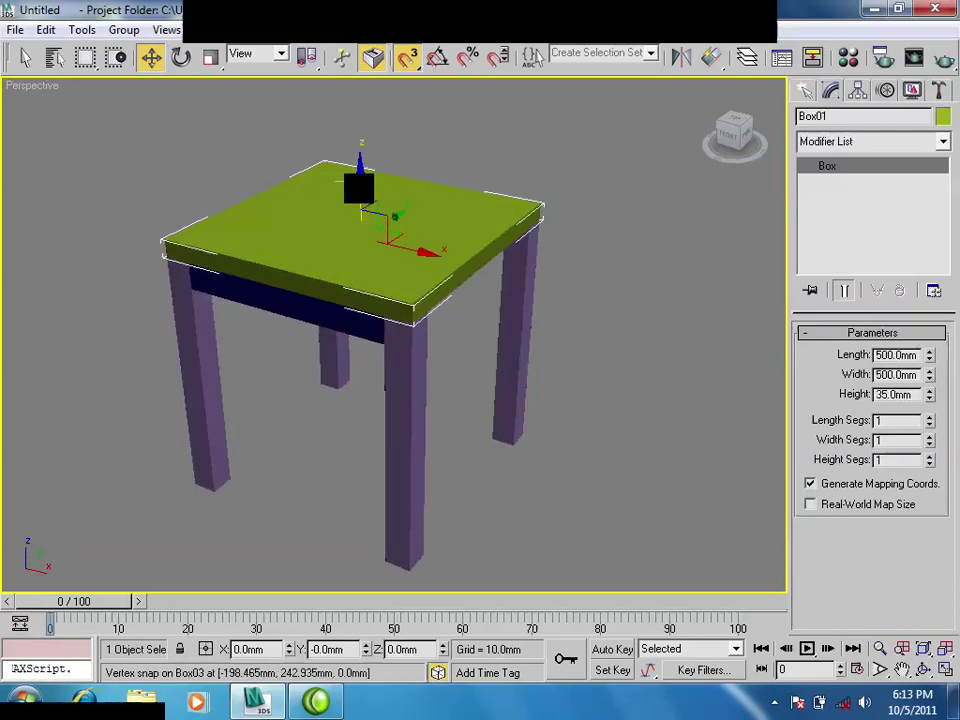
{"action": "left_click", "coordinate": [365, 338]}
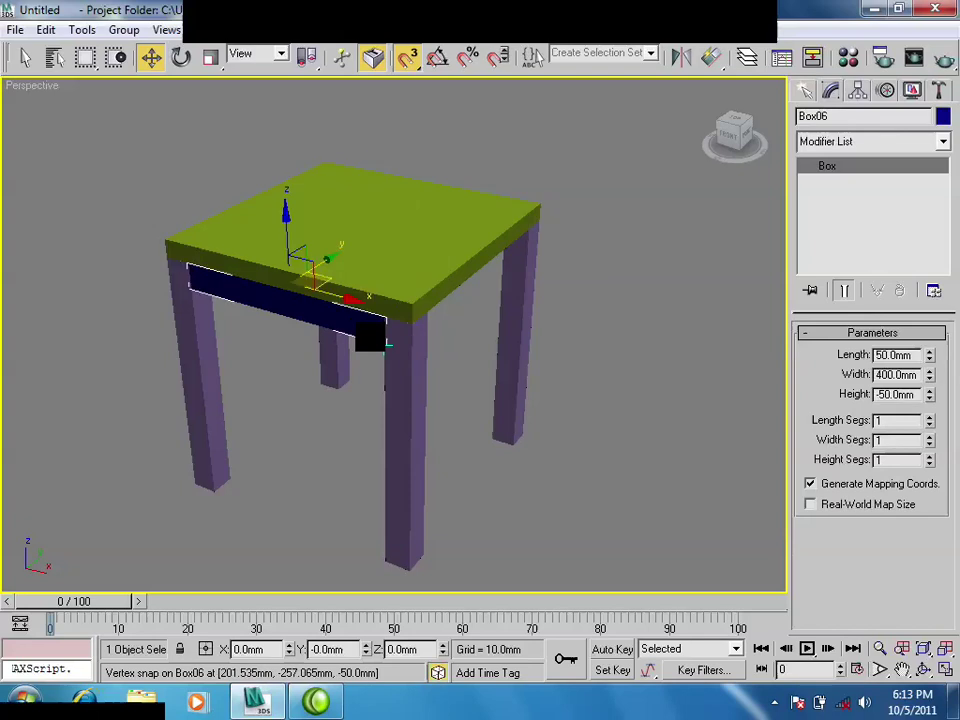
{"action": "middle_click_drag", "start_coordinate": [388, 345], "coordinate": [386, 414], "text": "alt"}
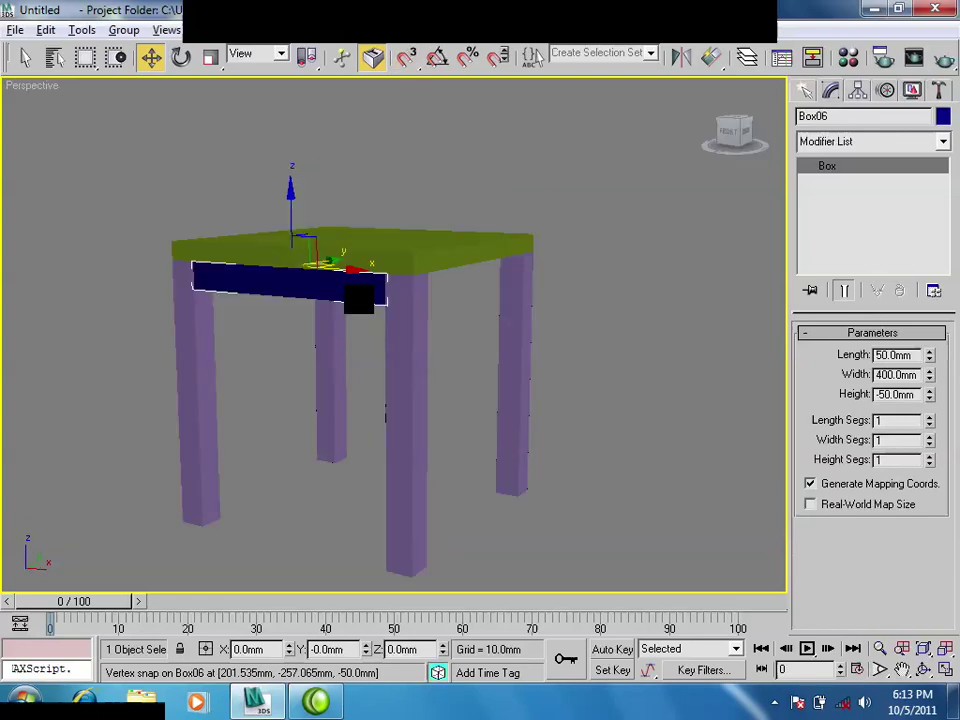
{"action": "left_click", "coordinate": [858, 91]}
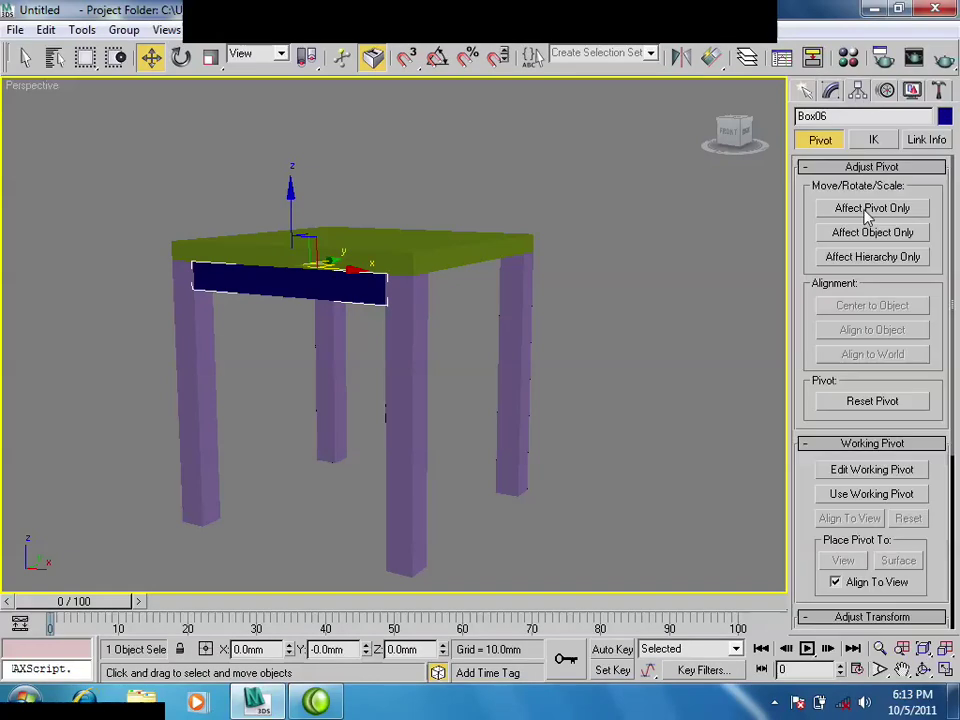
{"action": "left_click", "coordinate": [870, 209]}
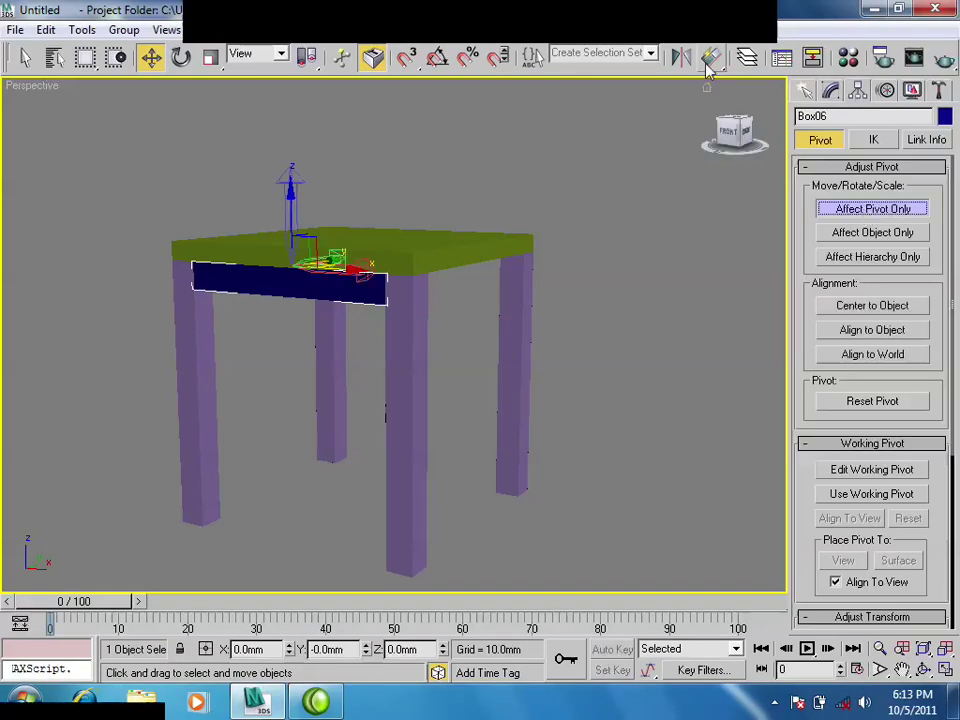
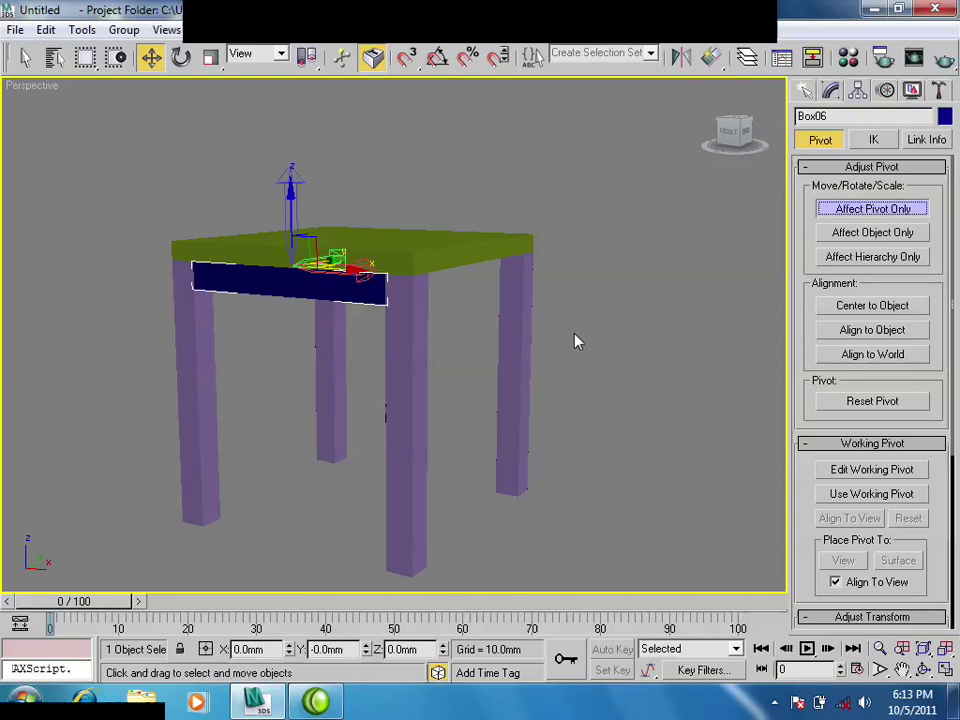
Align the blue apron's pivot to the green table top's centre, then turn off Affect Pivot Only.
{"action": "key", "text": "alt+a"}
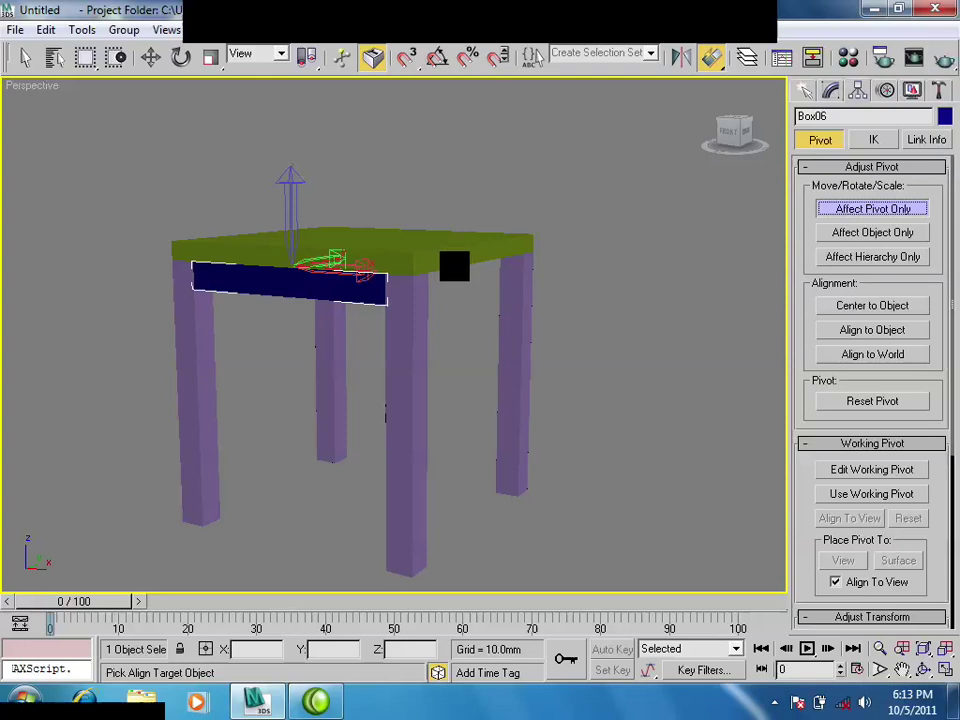
{"action": "left_click", "coordinate": [455, 263]}
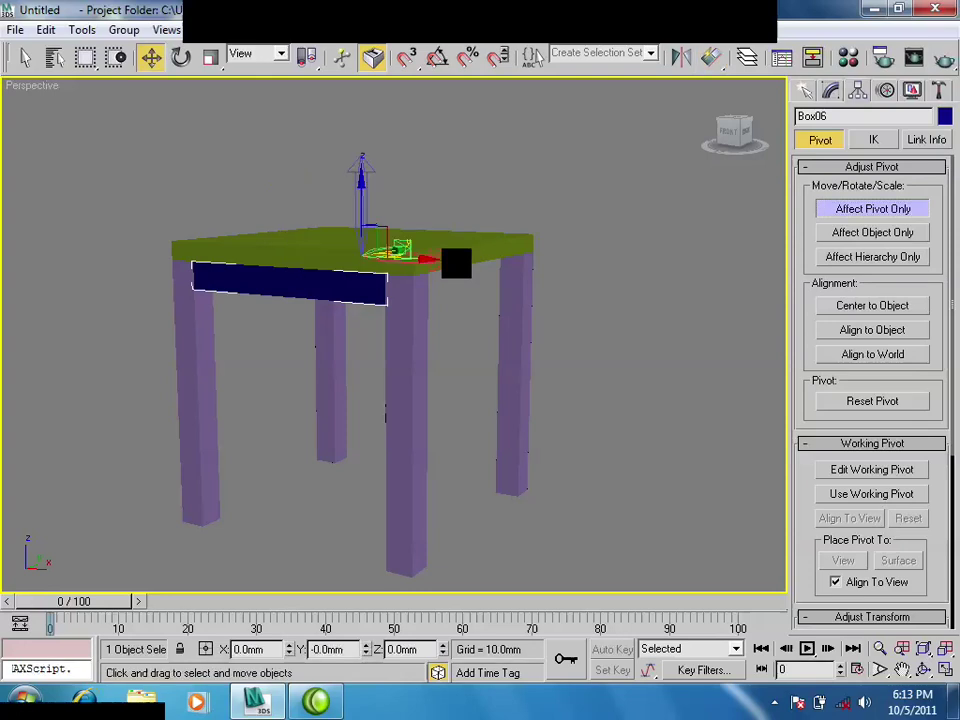
{"action": "mouse_move", "coordinate": [455, 263]}
{"action": "middle_mouse_down", "text": "alt"}
{"action": "mouse_move", "coordinate": [454, 356]}
{"action": "mouse_move", "coordinate": [560, 372]}
{"action": "middle_mouse_up", "text": "alt"}
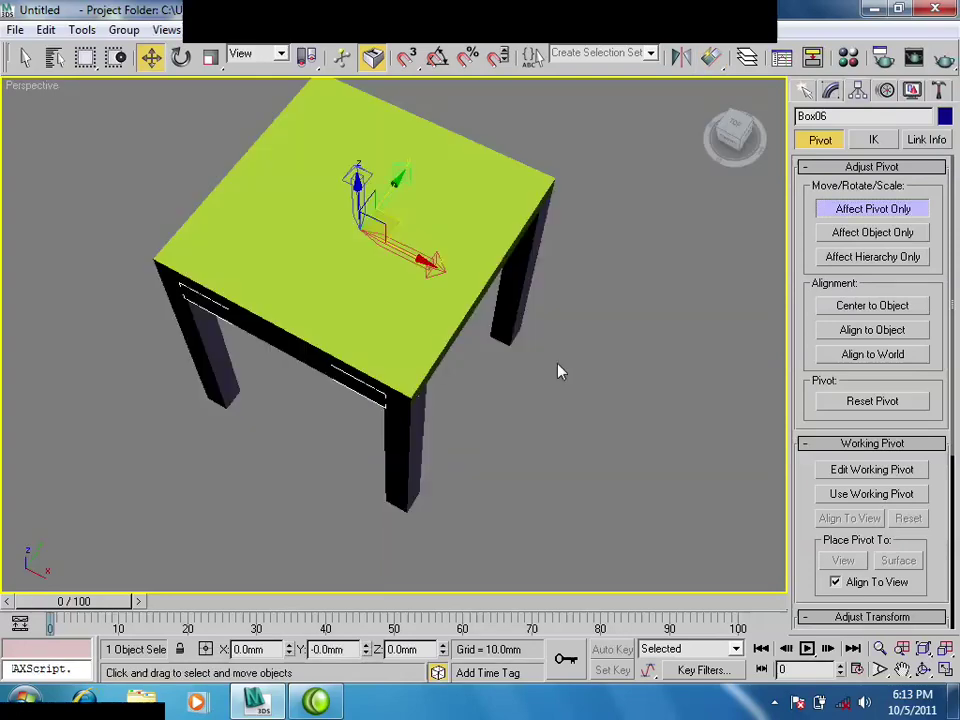
{"action": "left_click", "coordinate": [828, 209]}
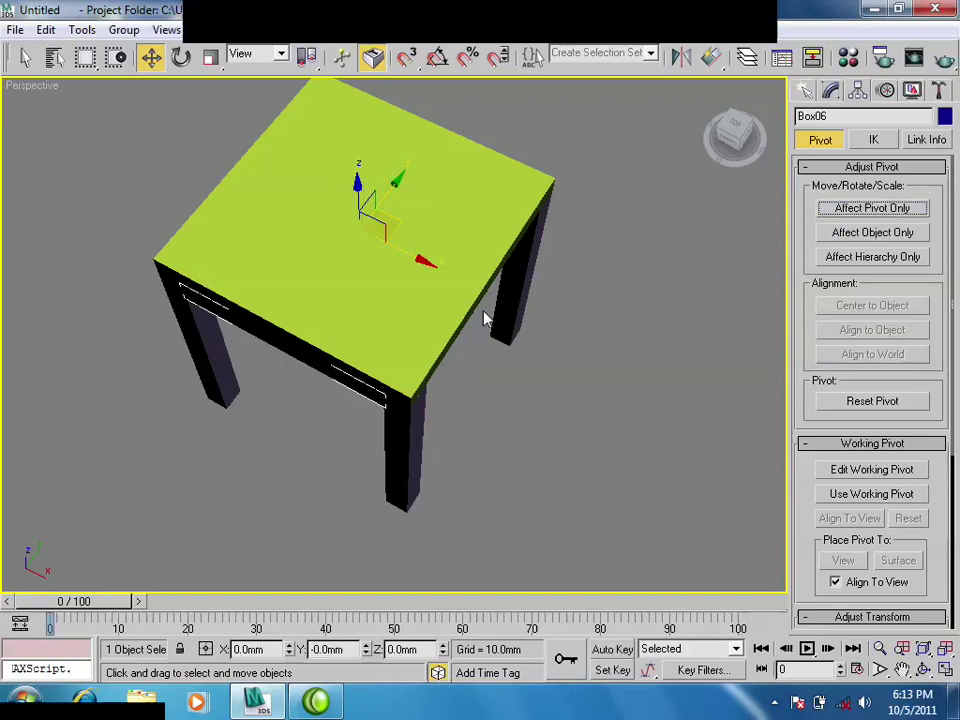
Set a two-viewport layout with the Top view beside the Perspective view.
{"action": "middle_click_drag", "start_coordinate": [560, 90], "coordinate": [552, 118], "text": "alt"}
{"action": "key", "text": "alt+w"}
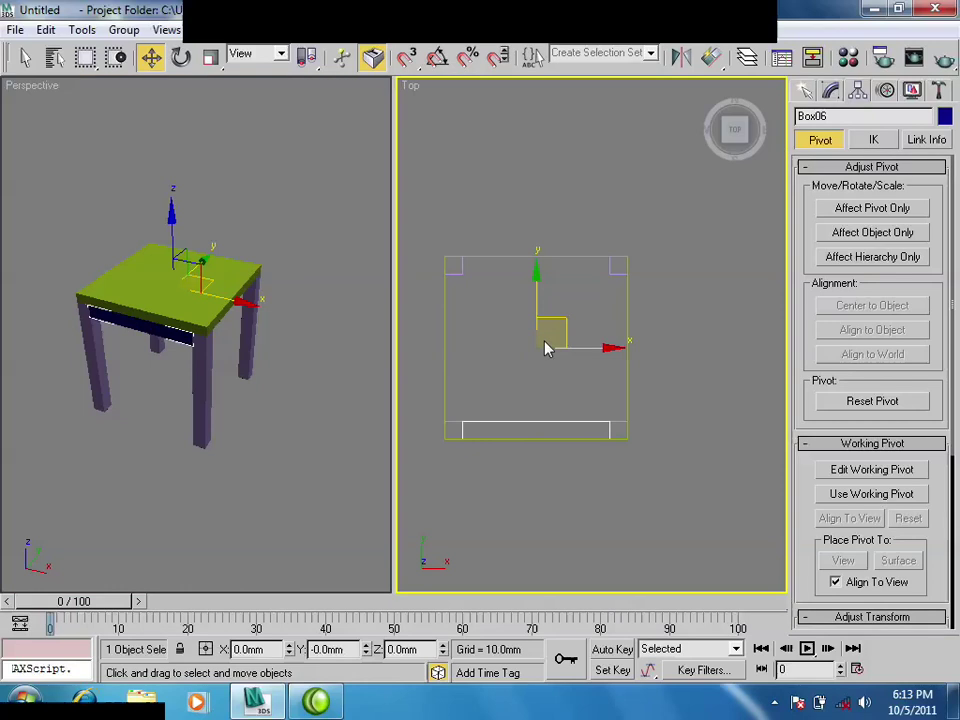
{"action": "scroll", "coordinate": [580, 343], "scroll_direction": "up", "scroll_amount": 2}
{"action": "scroll", "coordinate": [610, 338], "scroll_direction": "up", "scroll_amount": 1}
{"action": "scroll", "coordinate": [610, 345], "scroll_direction": "down", "scroll_amount": 2}
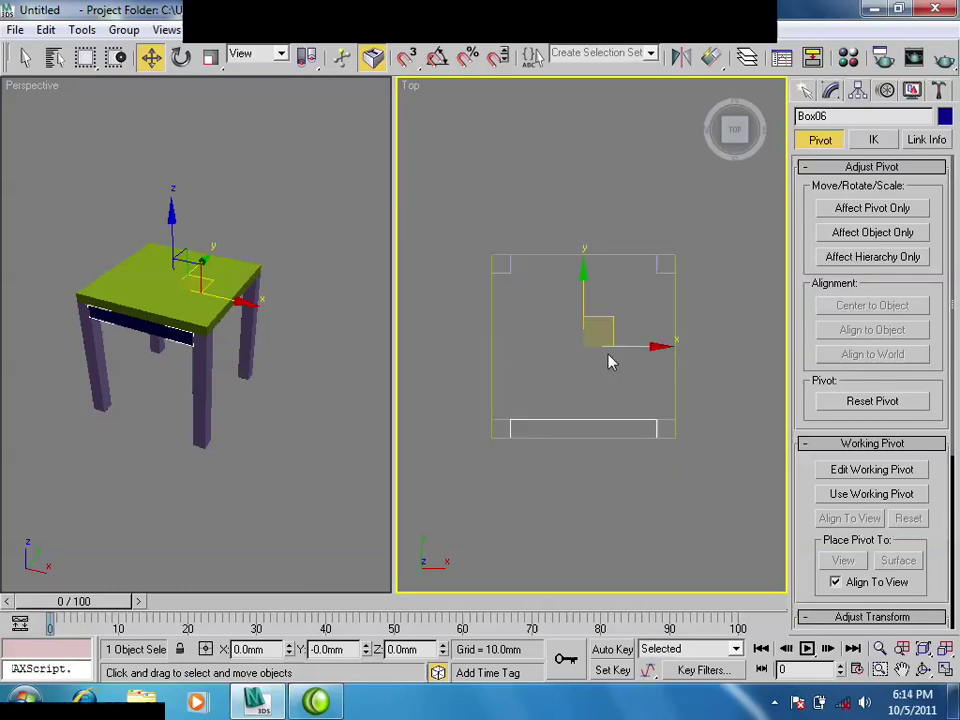
With angle snap on, rotate-clone the apron -90° on Z into 3 instanced copies.
{"action": "key", "text": "e"}
{"action": "left_click", "coordinate": [434, 60]}
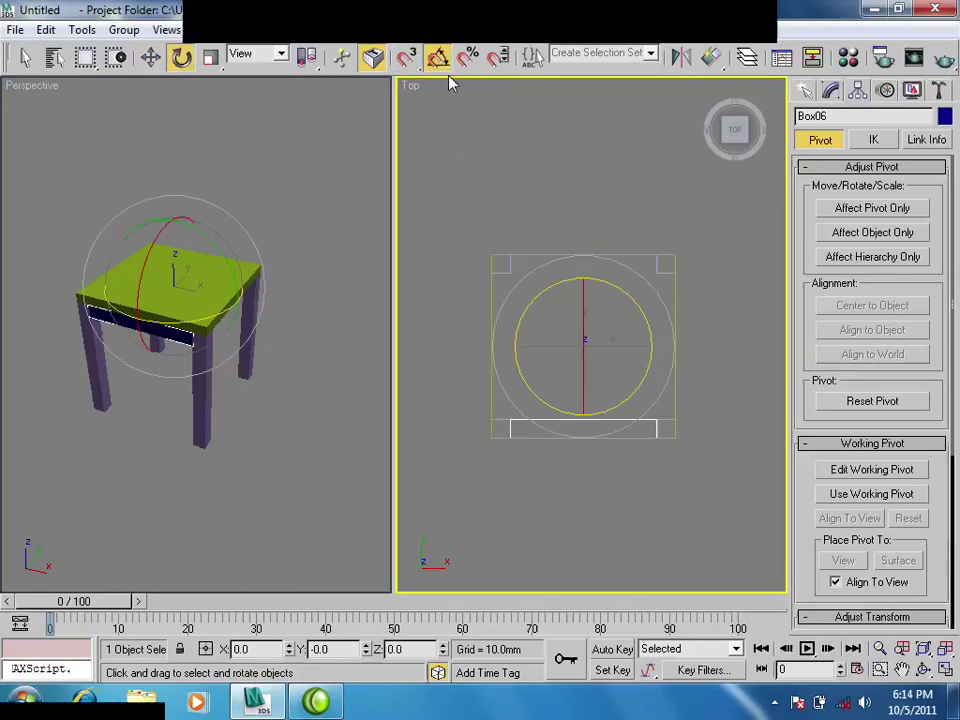
{"action": "mouse_move", "coordinate": [617, 294]}
{"action": "left_mouse_down", "text": "shift"}
{"action": "mouse_move", "coordinate": [627, 300]}
{"action": "mouse_move", "coordinate": [638, 486]}
{"action": "left_mouse_up", "text": "shift"}
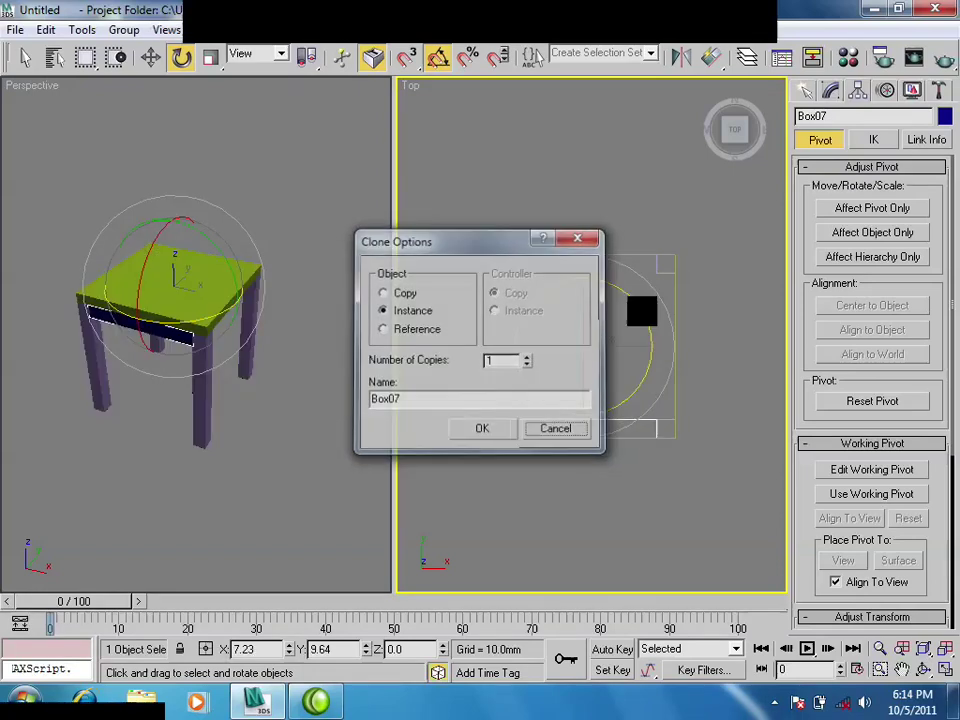
{"action": "left_click", "coordinate": [482, 428]}
{"action": "left_click_drag", "start_coordinate": [650, 345], "coordinate": [651, 306]}
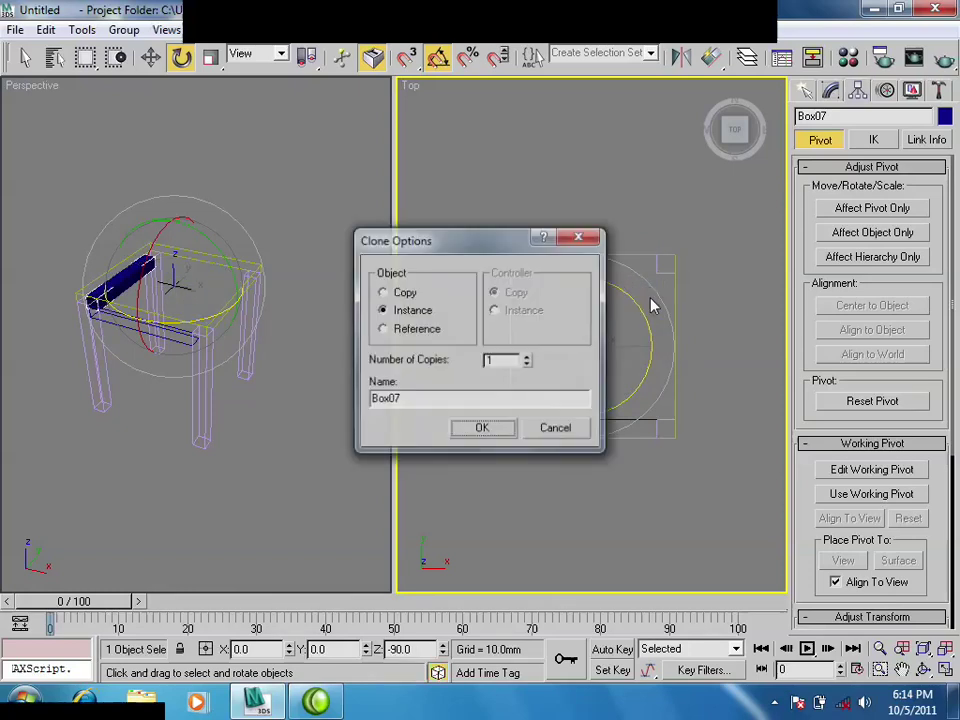
{"action": "left_click", "coordinate": [527, 357]}
{"action": "left_click", "coordinate": [527, 357]}
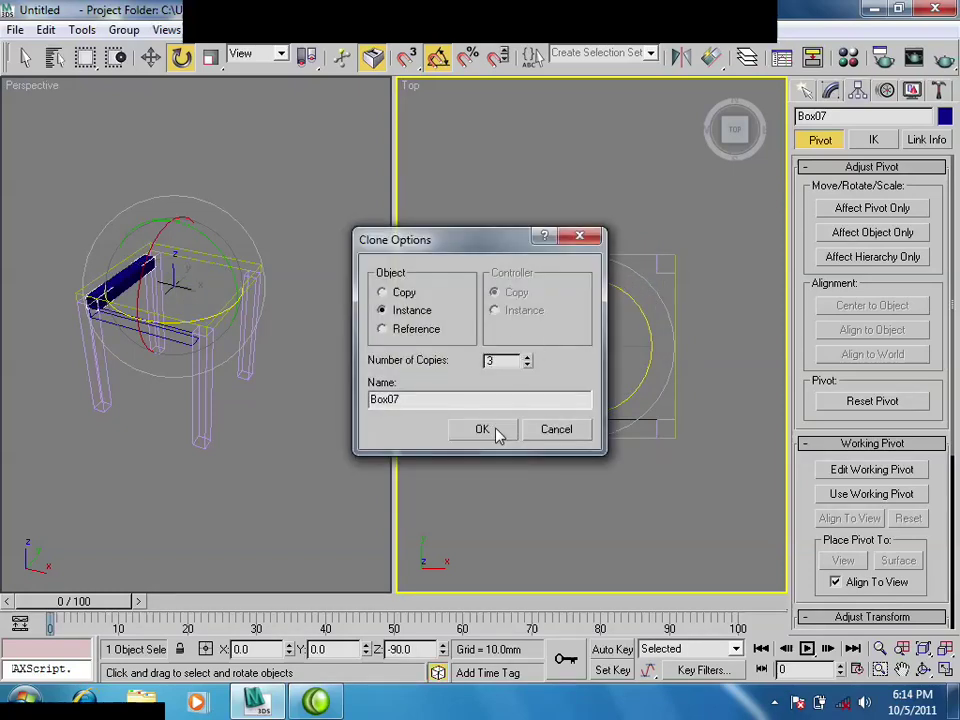
{"action": "left_click", "coordinate": [489, 430]}
Orbit around the table to check the four apron boards, then activate the Top view.
{"action": "middle_click_drag", "start_coordinate": [308, 422], "coordinate": [280, 232], "text": "alt"}
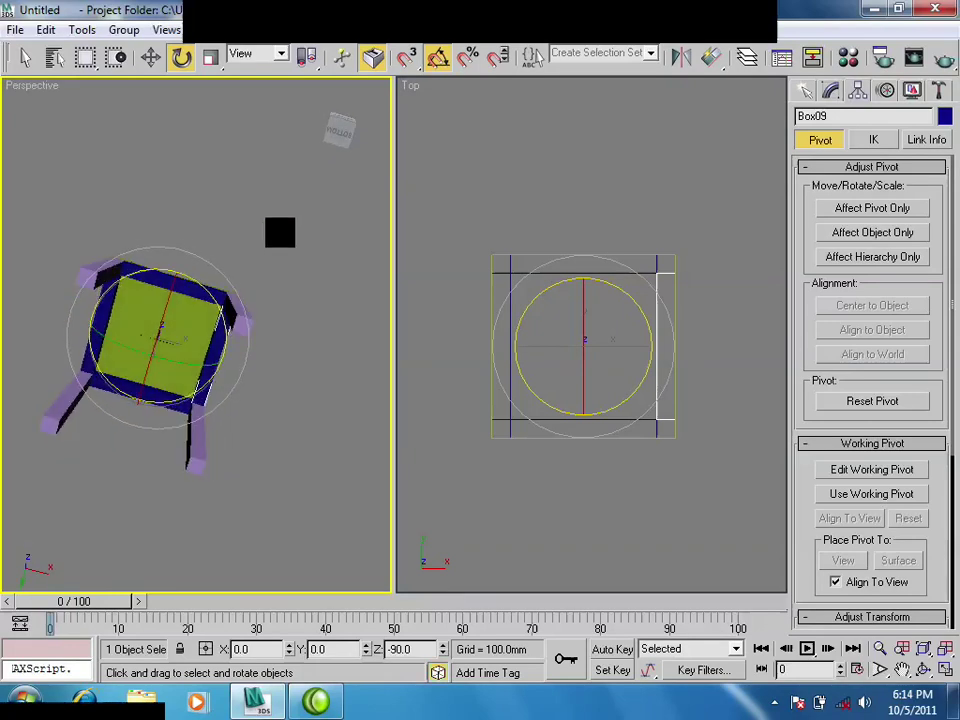
{"action": "middle_click_drag", "start_coordinate": [280, 232], "coordinate": [279, 476], "text": "alt"}
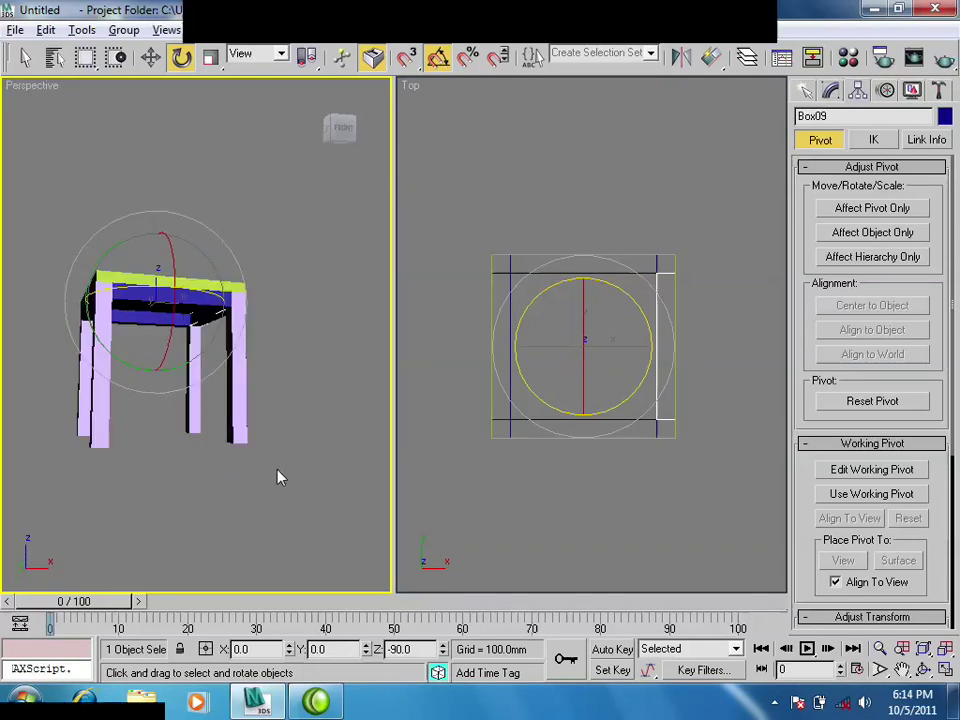
{"action": "key", "text": "w"}
{"action": "right_click", "coordinate": [585, 388]}
{"action": "left_click", "coordinate": [589, 394]}
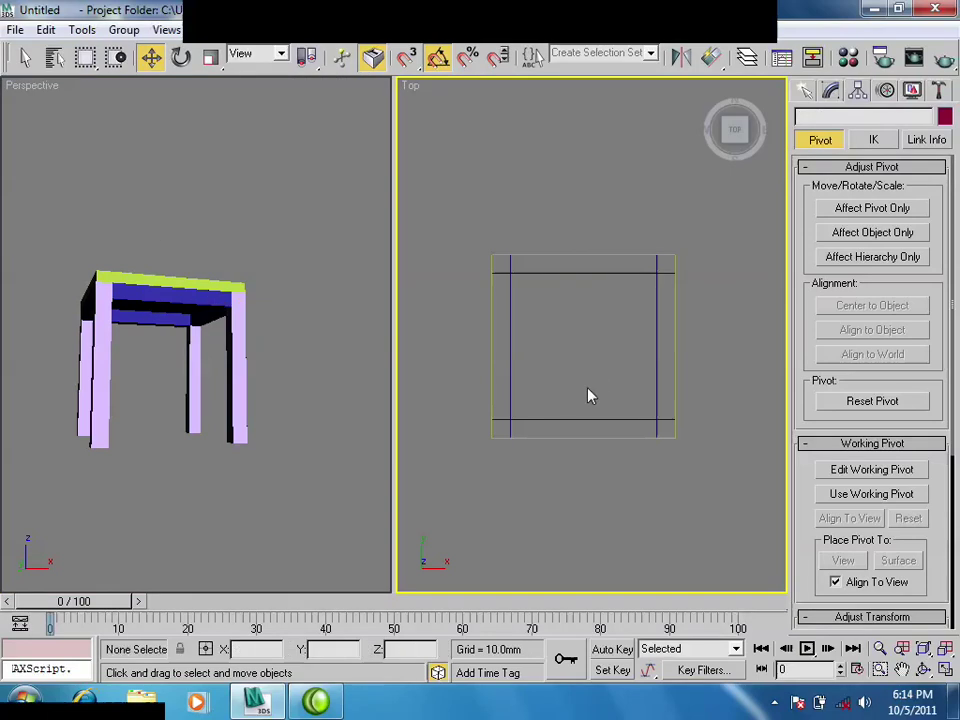
{"action": "scroll", "coordinate": [589, 394], "scroll_direction": "down", "scroll_amount": 2}
{"action": "scroll", "coordinate": [589, 375], "scroll_direction": "up", "scroll_amount": 2}
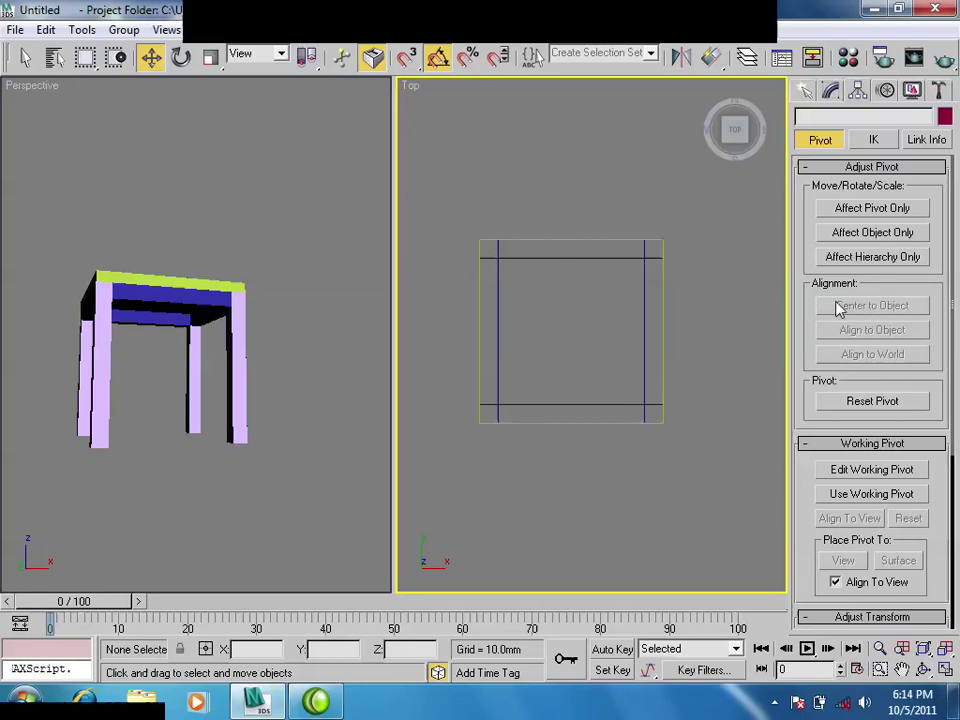
Recentre Box09's pivot on the board itself using Affect Pivot Only and Center to Object.
{"action": "left_click", "coordinate": [843, 210]}
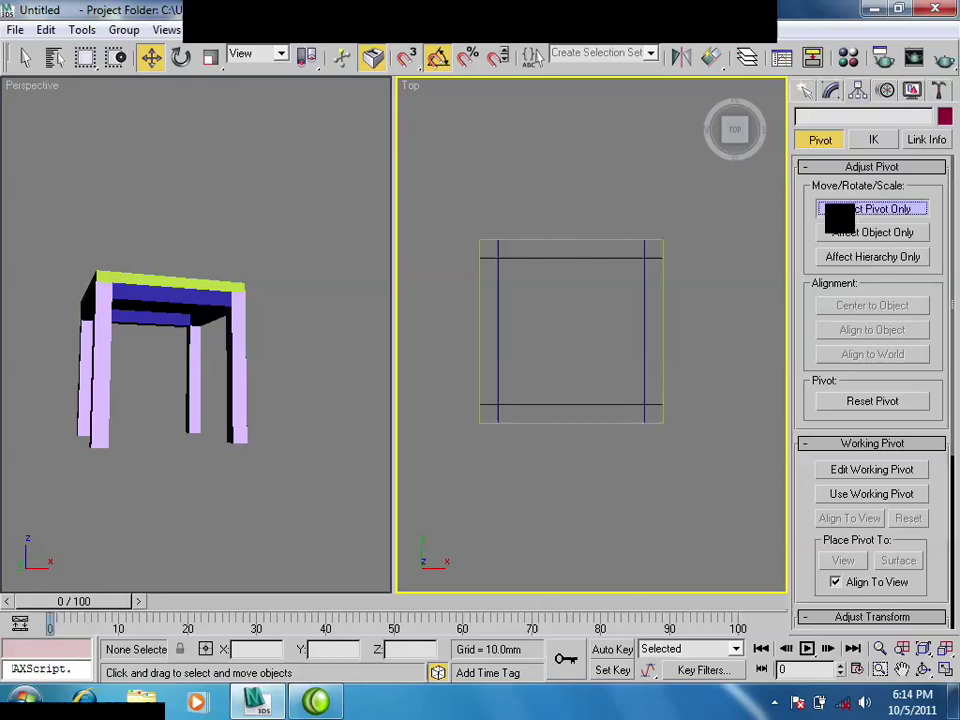
{"action": "left_click", "coordinate": [645, 280]}
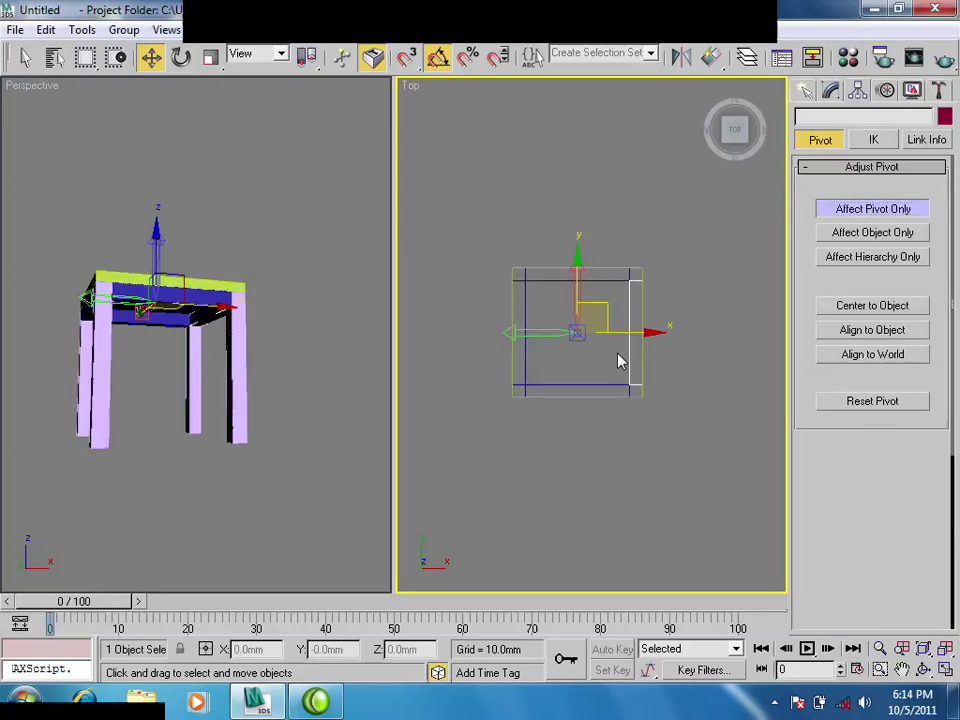
{"action": "middle_click_drag", "start_coordinate": [168, 349], "coordinate": [167, 379], "text": "alt"}
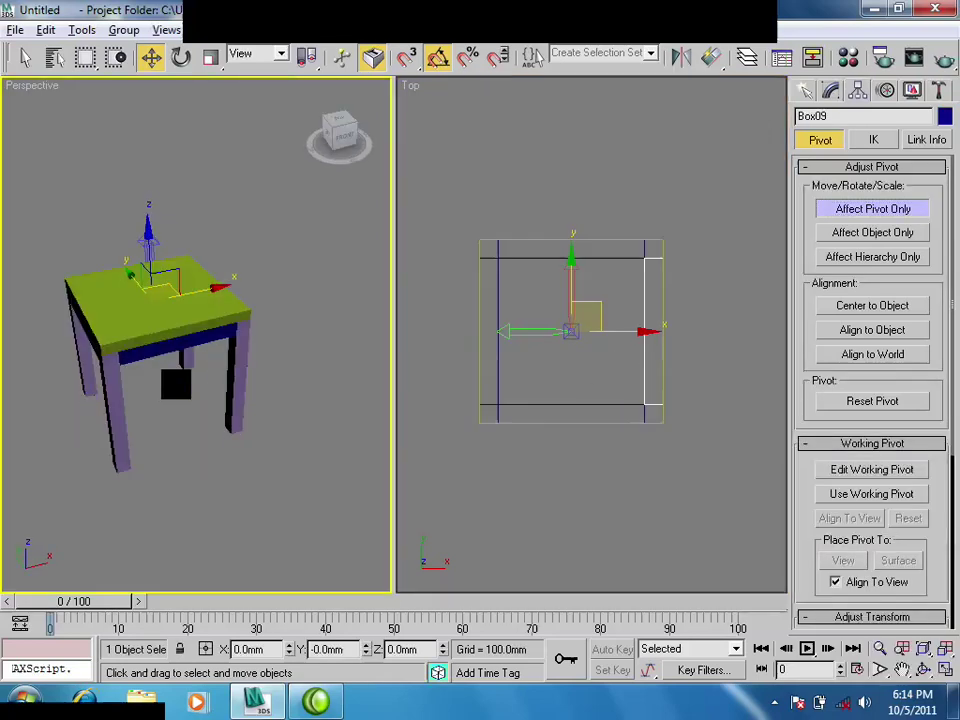
{"action": "left_click", "coordinate": [659, 331]}
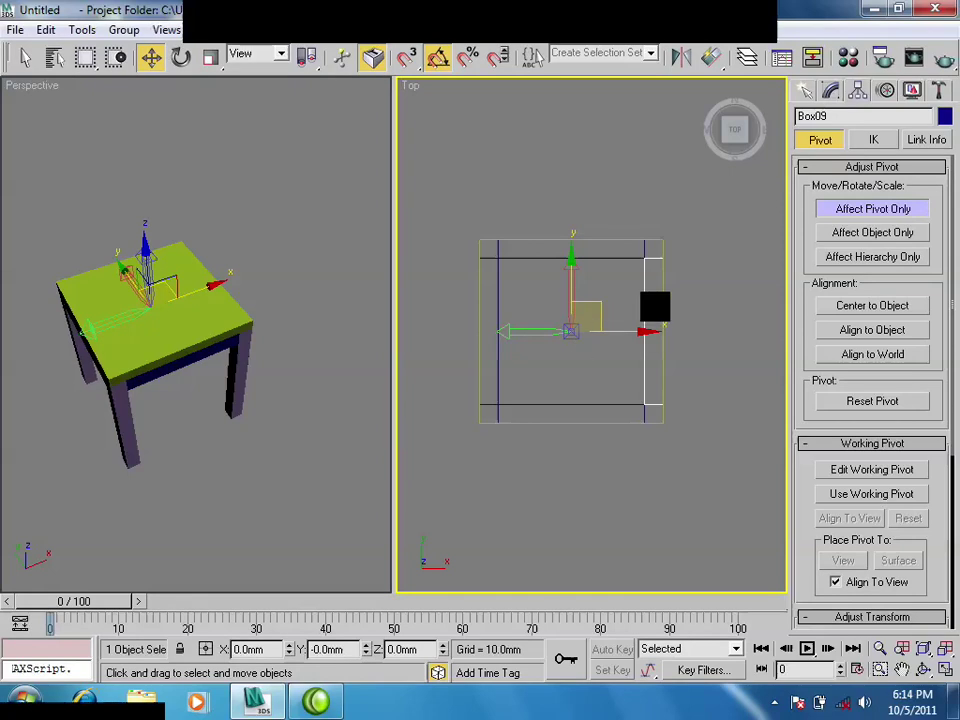
{"action": "left_click", "coordinate": [852, 316]}
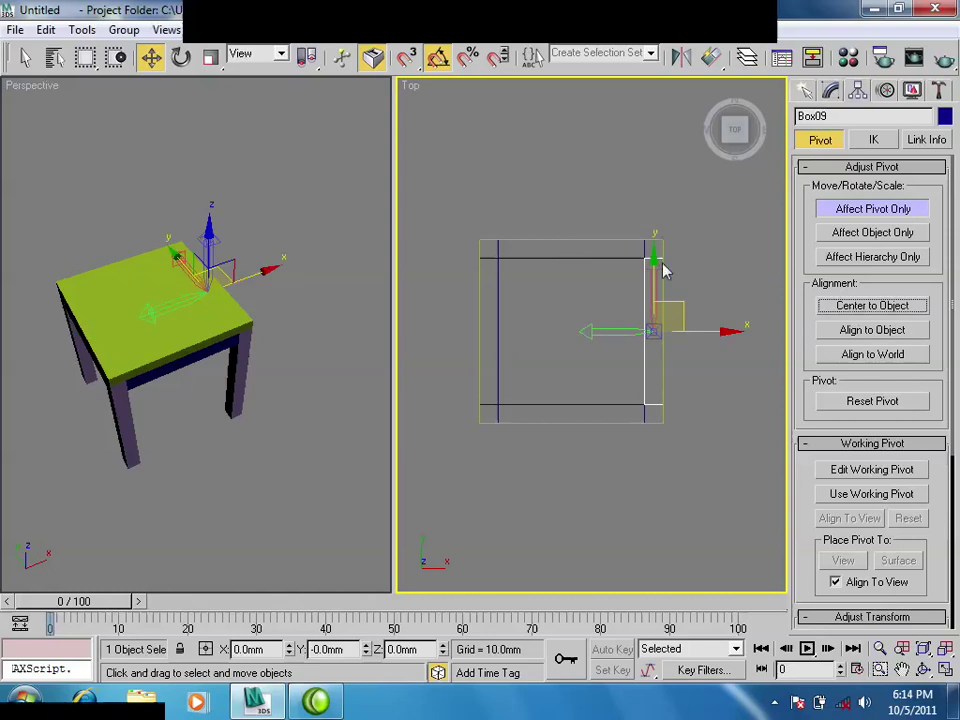
{"action": "left_click", "coordinate": [872, 208]}
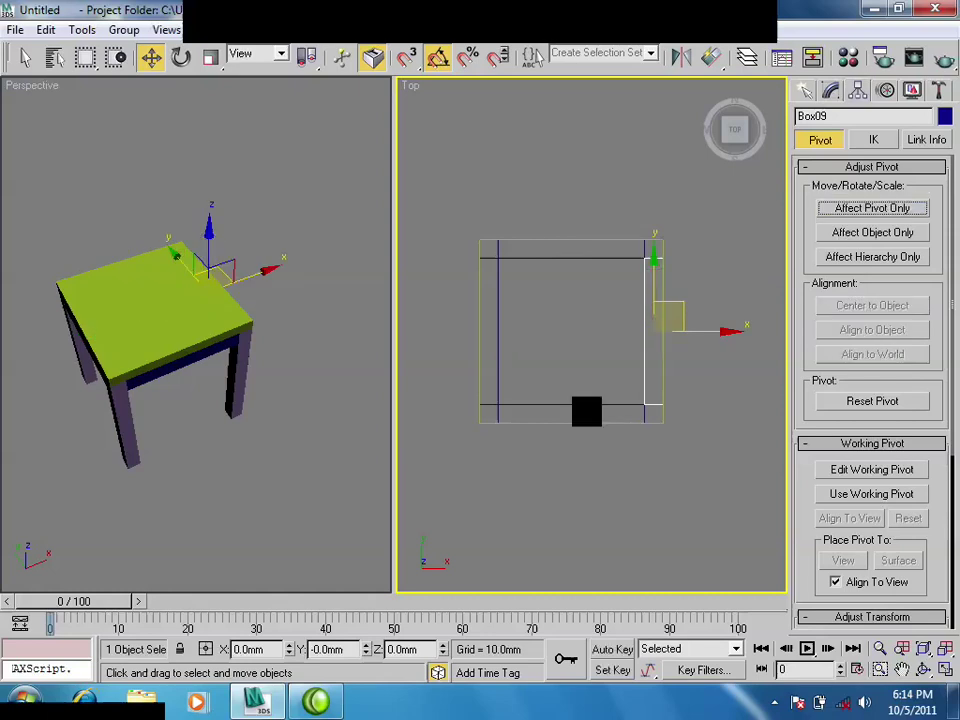